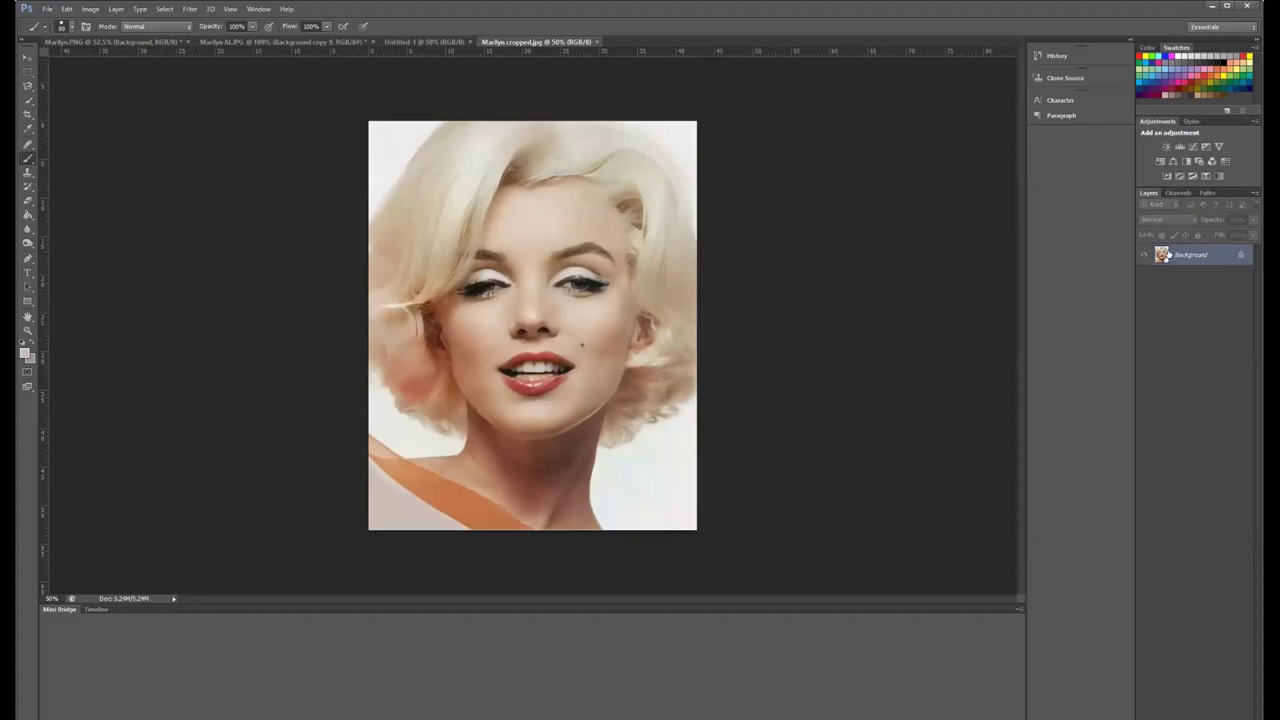
Duplicate the Background layer and duplicate its copy, making two portrait copies above the original.
right_click(1188, 256)
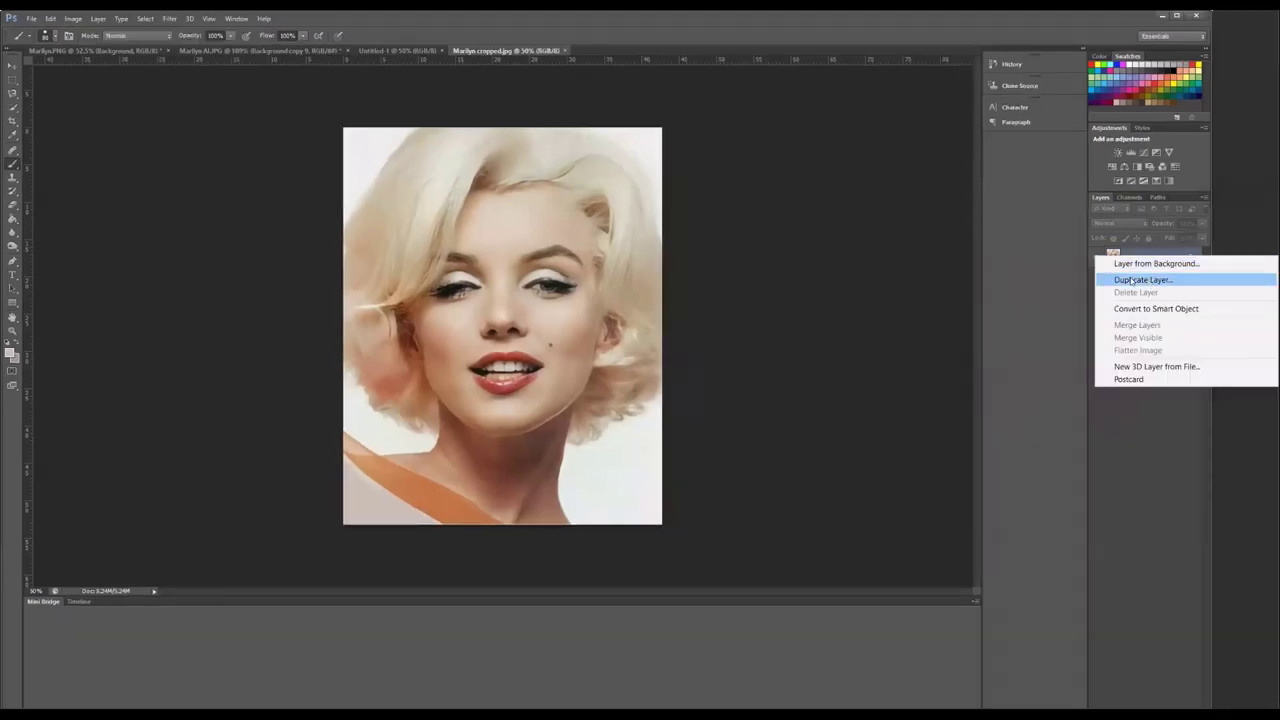
key("Return")
left_click(695, 207)
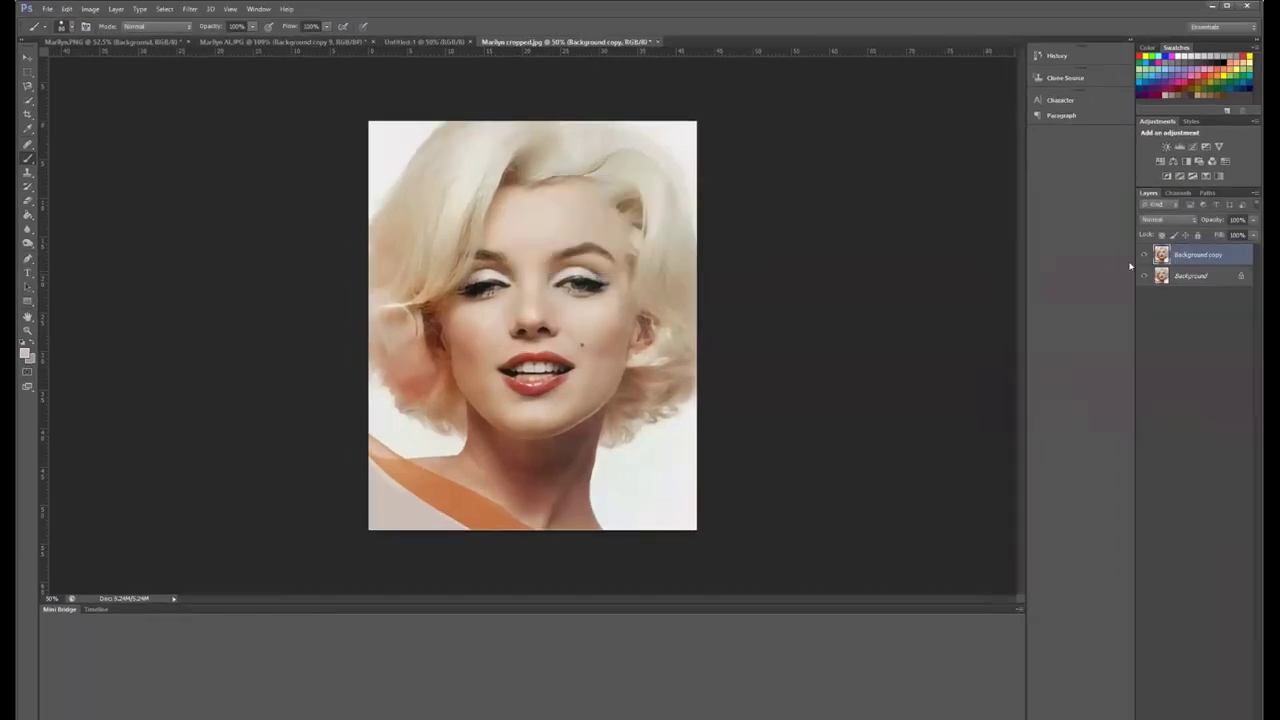
right_click(1197, 283)
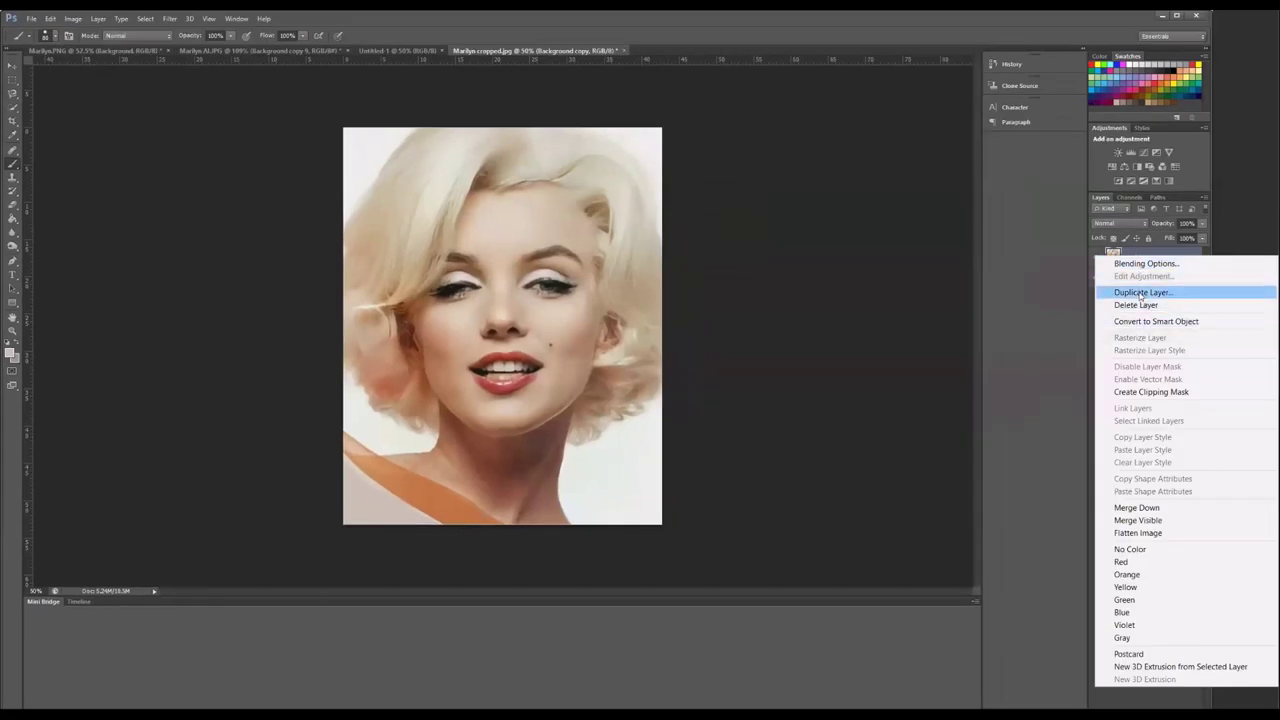
left_click(1140, 292)
left_click(694, 207)
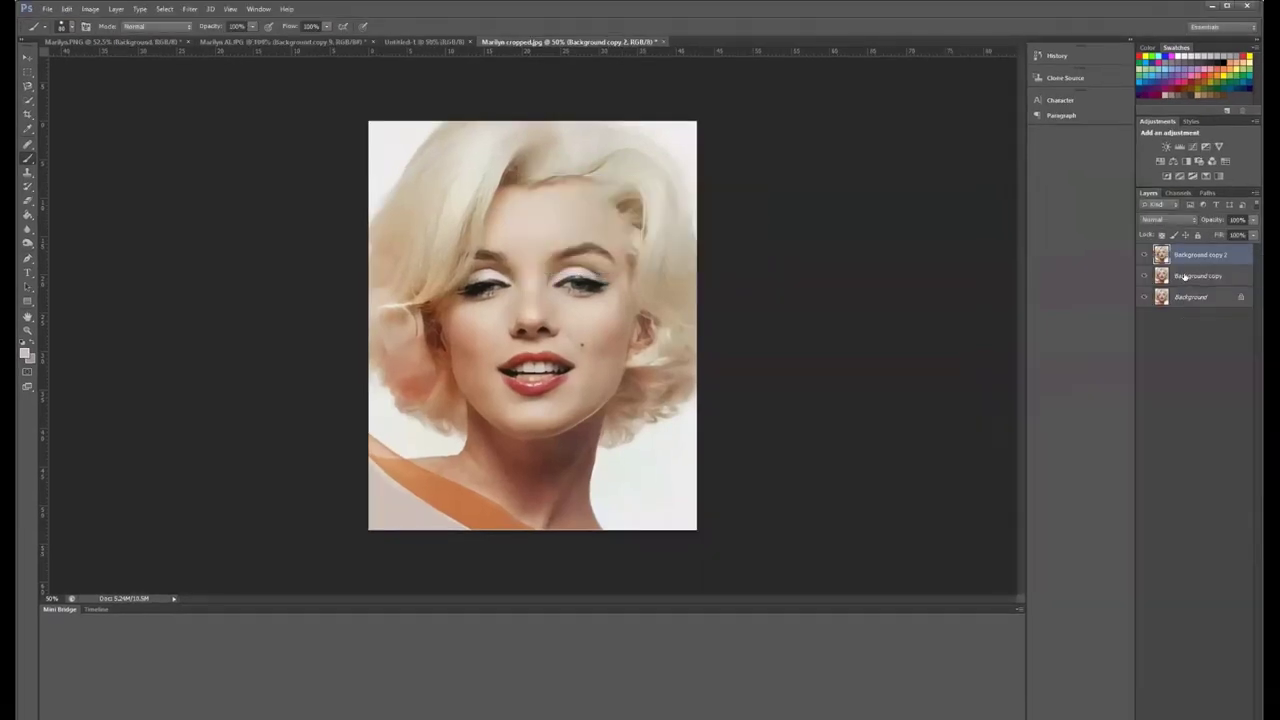
Duplicate the two Background copies together twice within the same document to build a stack of six copies.
left_click(1182, 278, "shift")
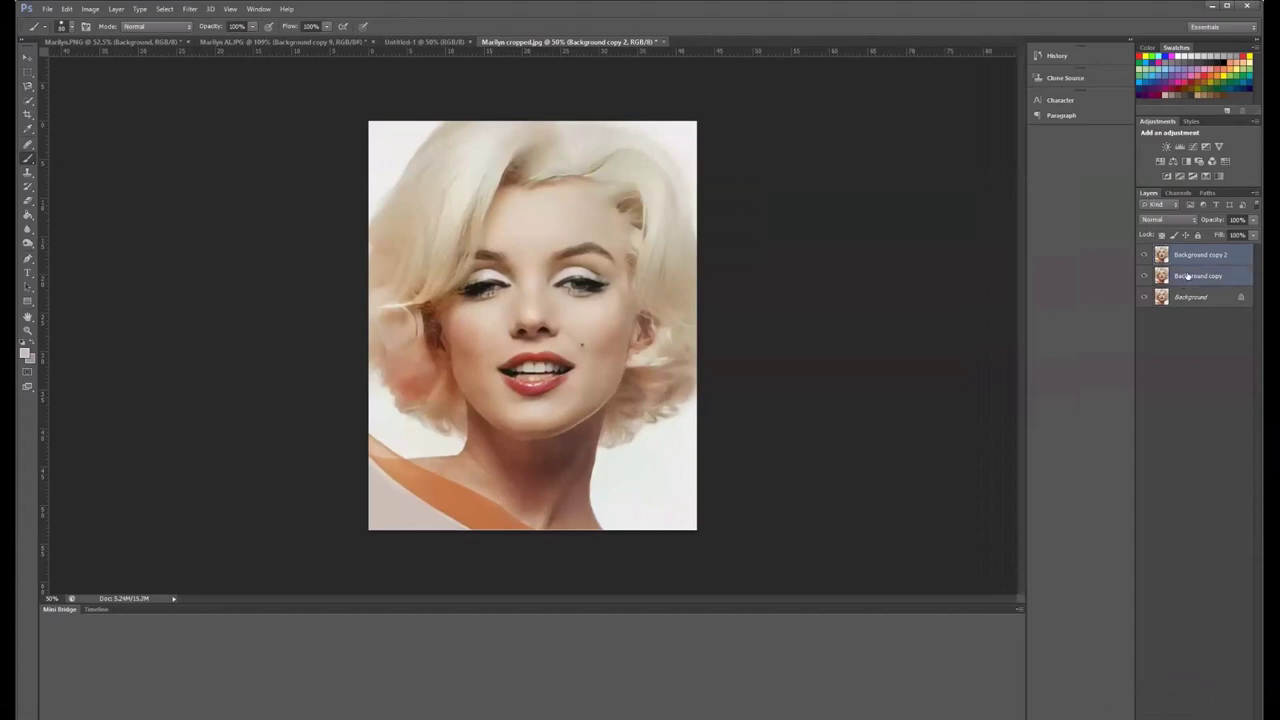
right_click(1183, 298)
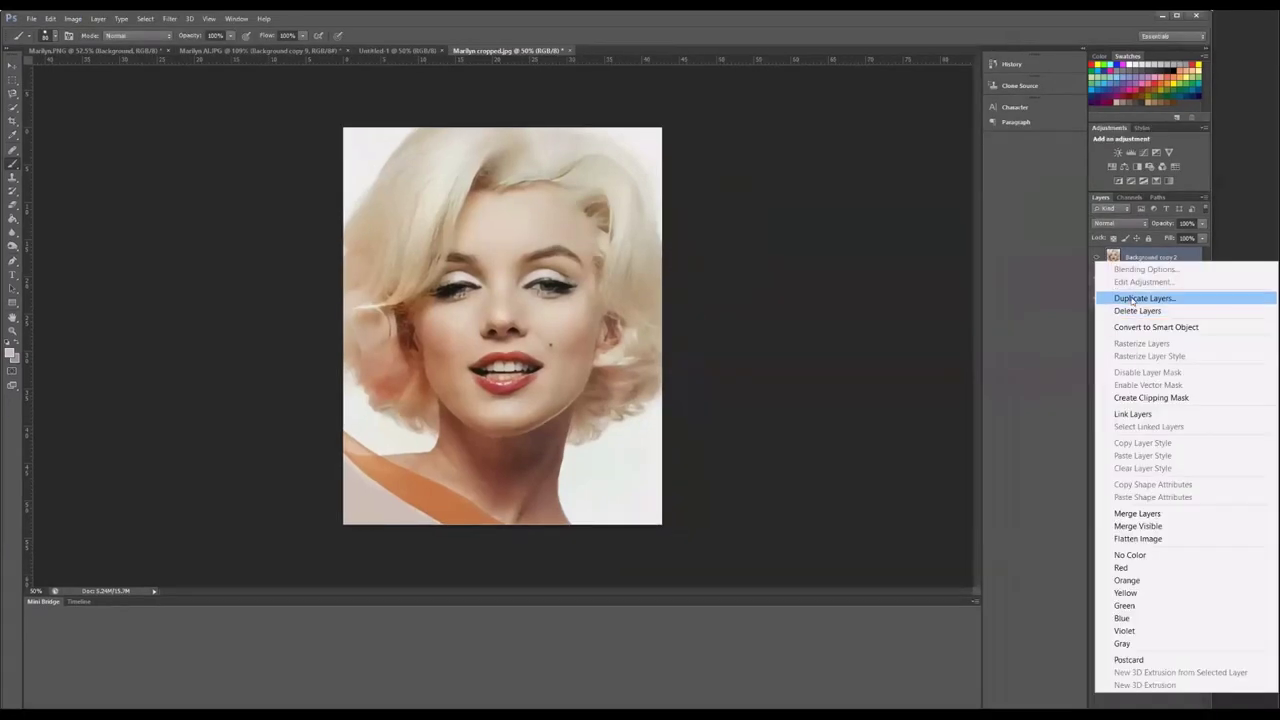
left_click(1140, 298)
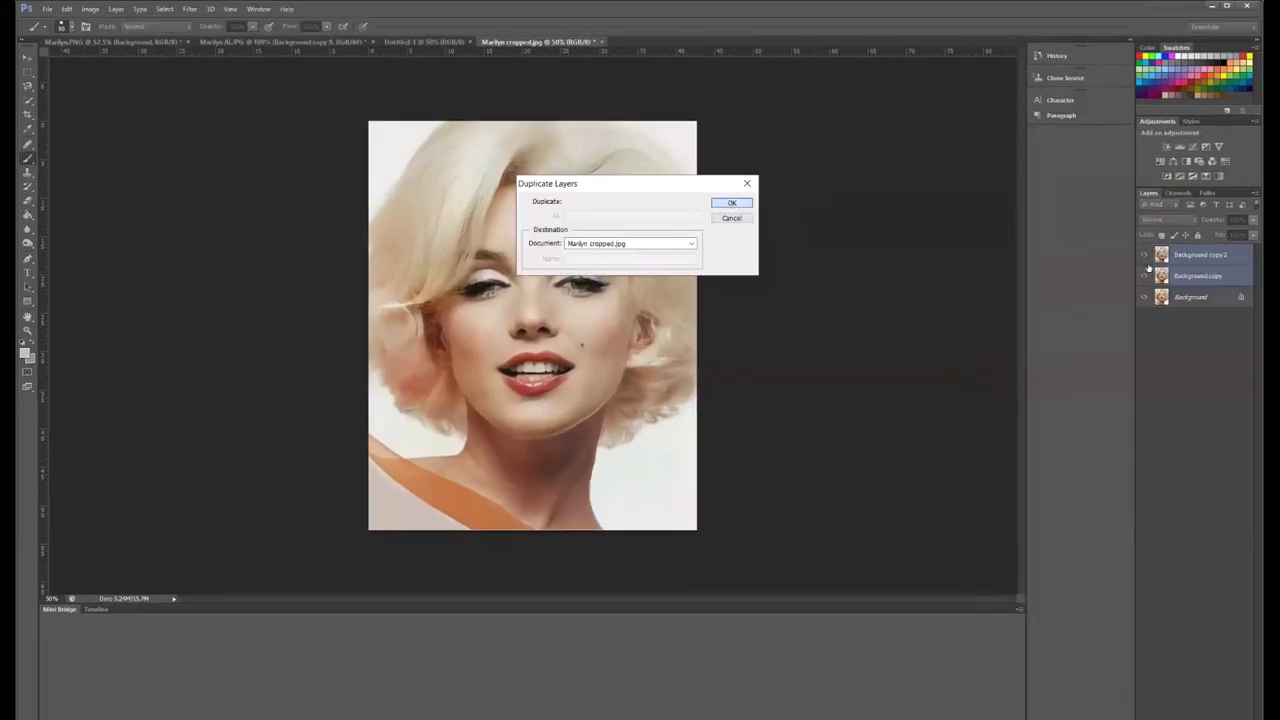
left_click(694, 207)
right_click(1201, 249)
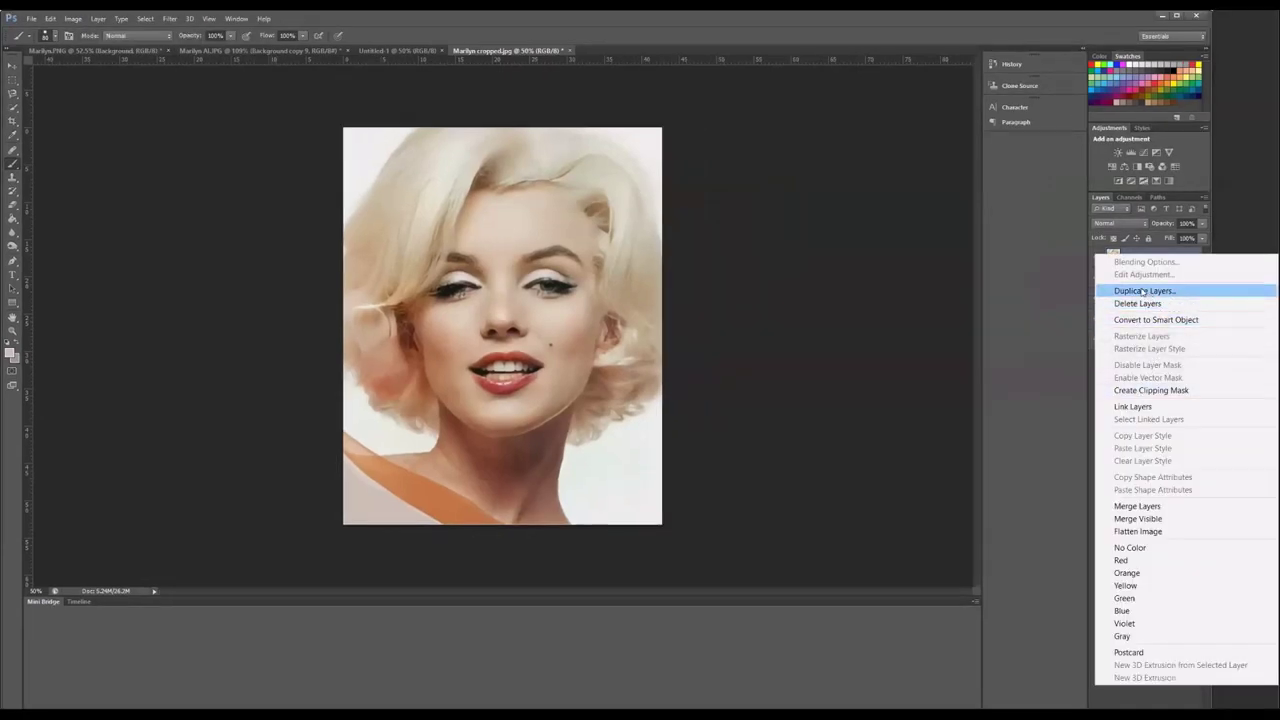
key("Return")
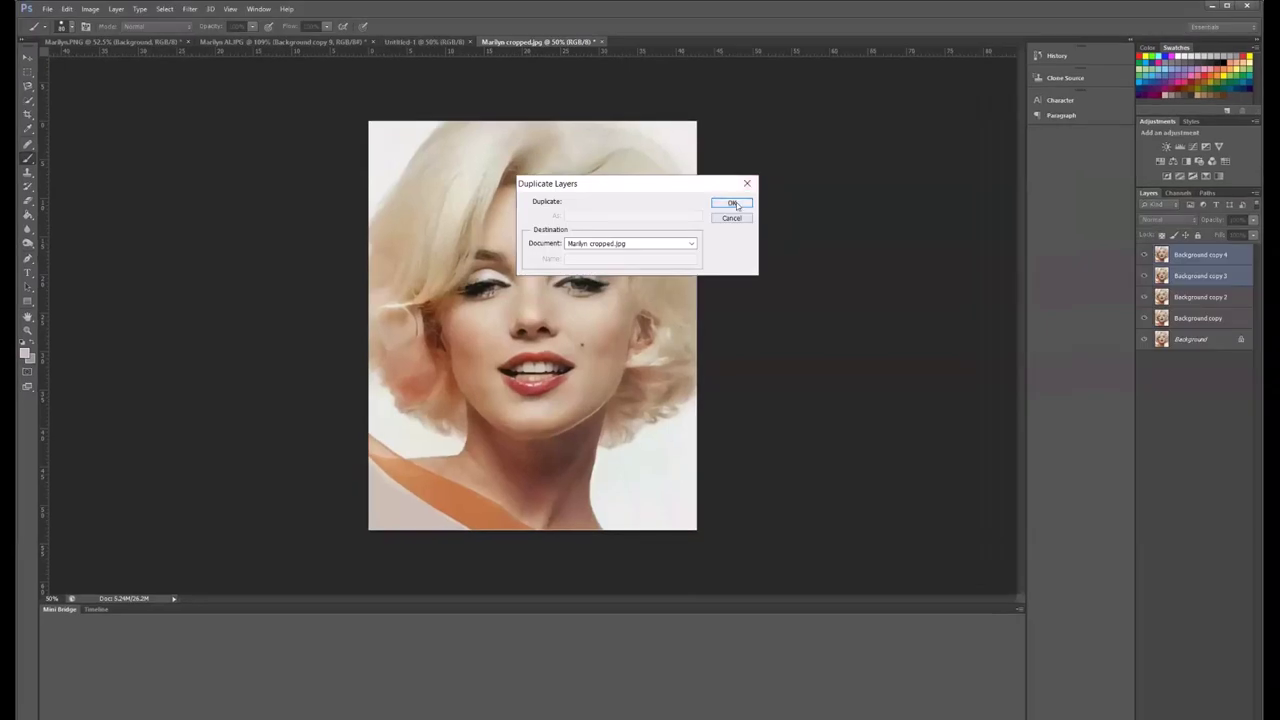
left_click(733, 204)
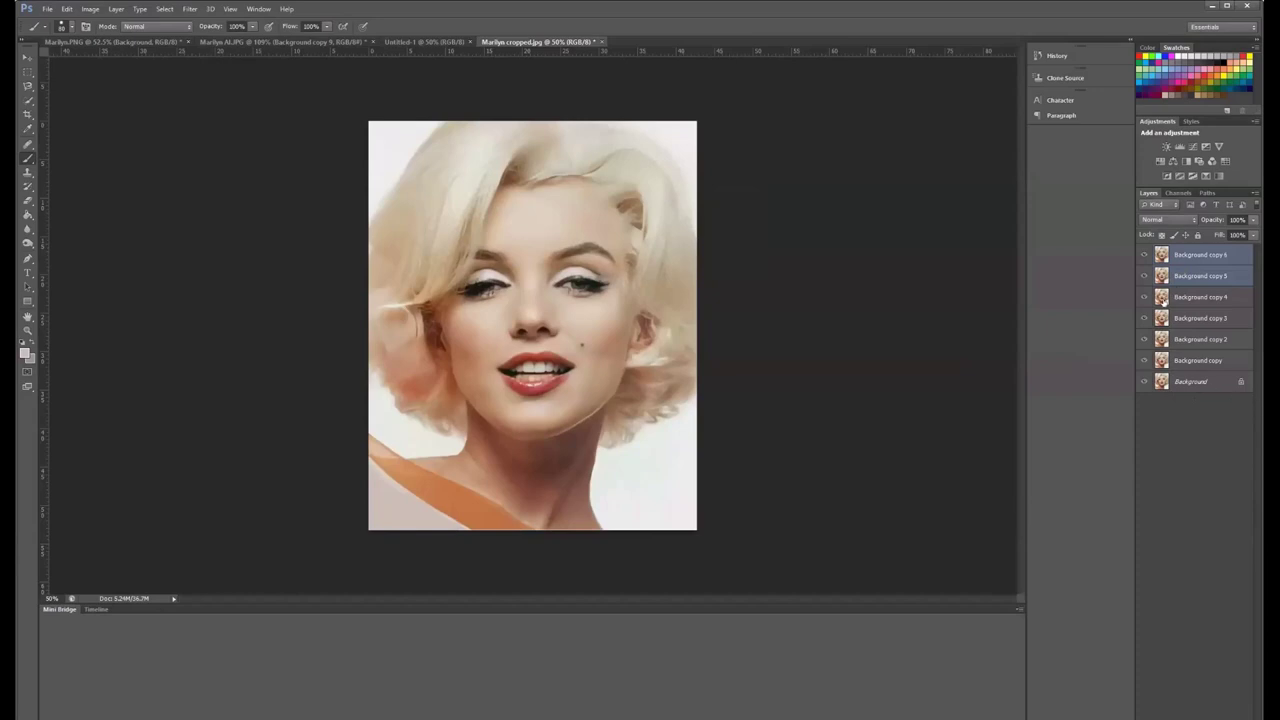
Hide every layer below Background copy 6 and apply a Threshold adjustment of about 225 to that top copy.
left_click_drag(1143, 276, 1144, 381)
left_click(1205, 262)
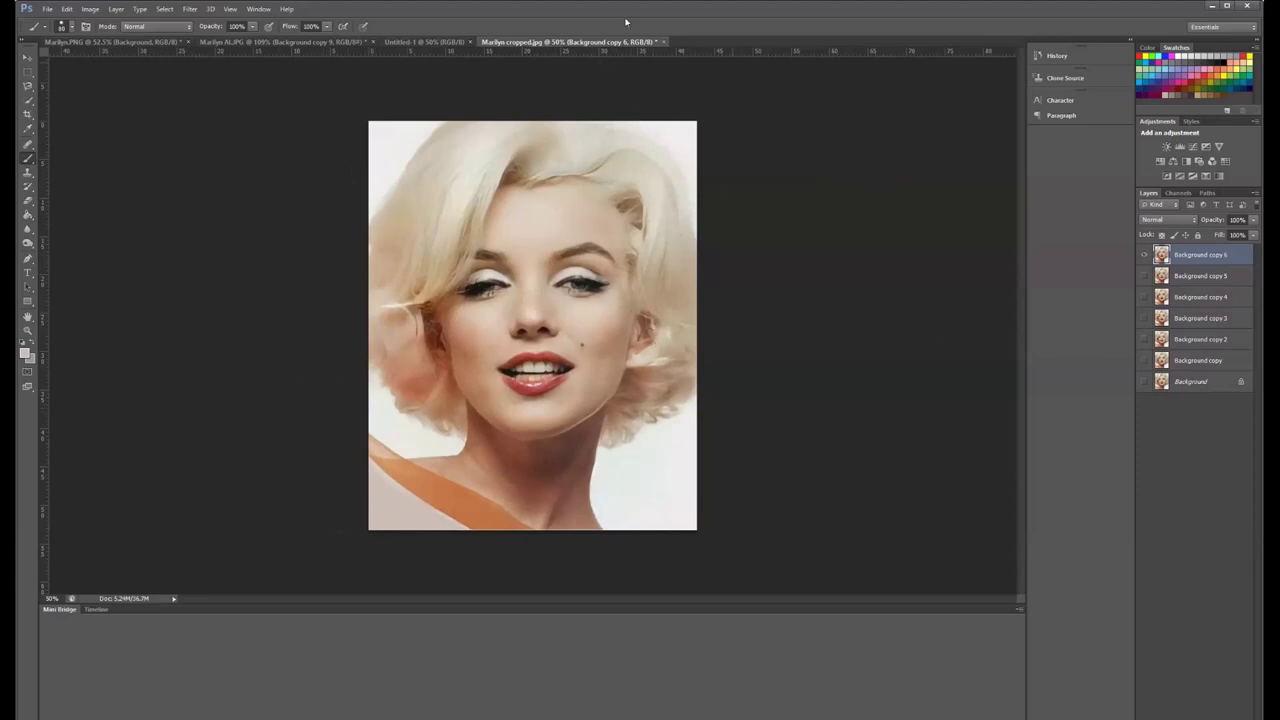
left_click(90, 9)
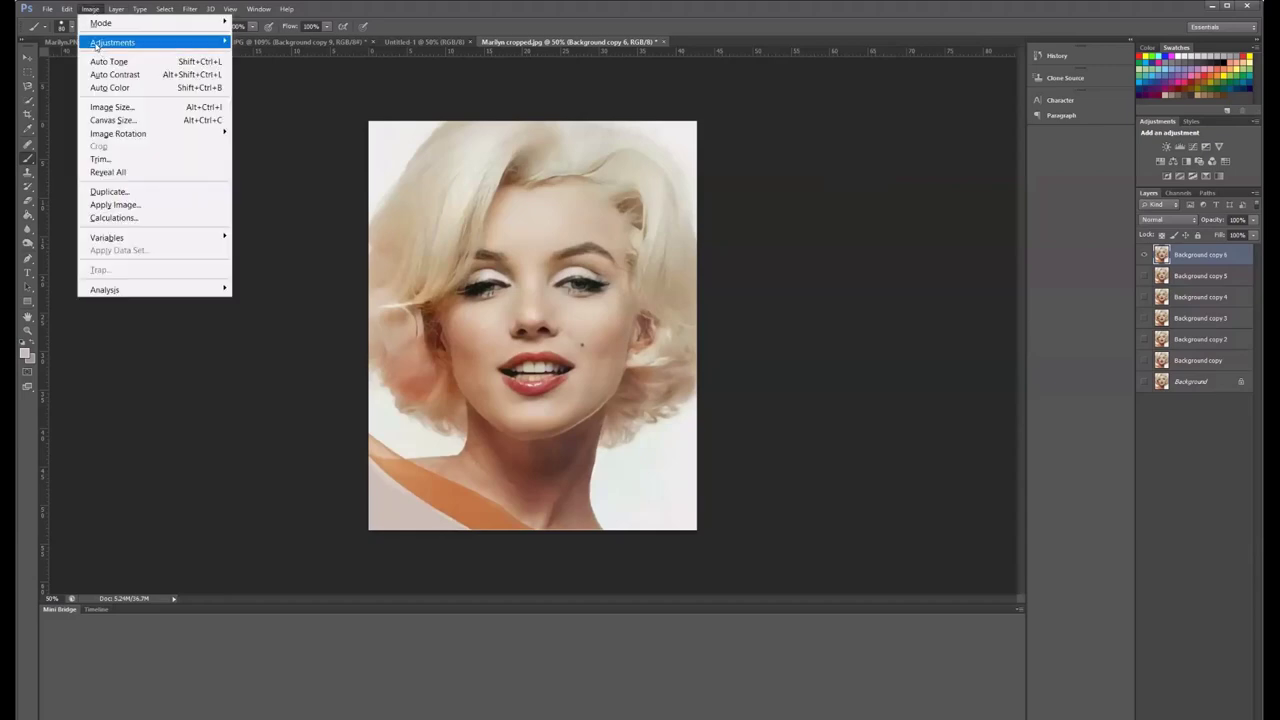
mouse_move(96, 45)
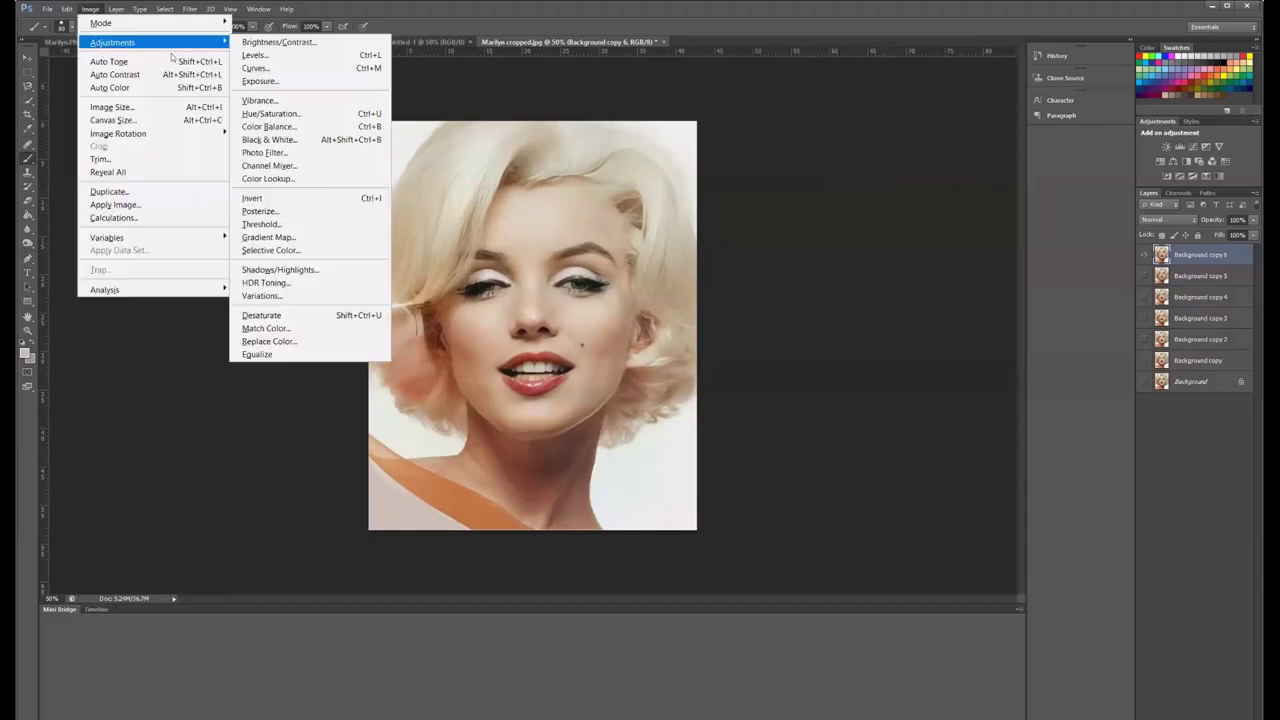
left_click(316, 226)
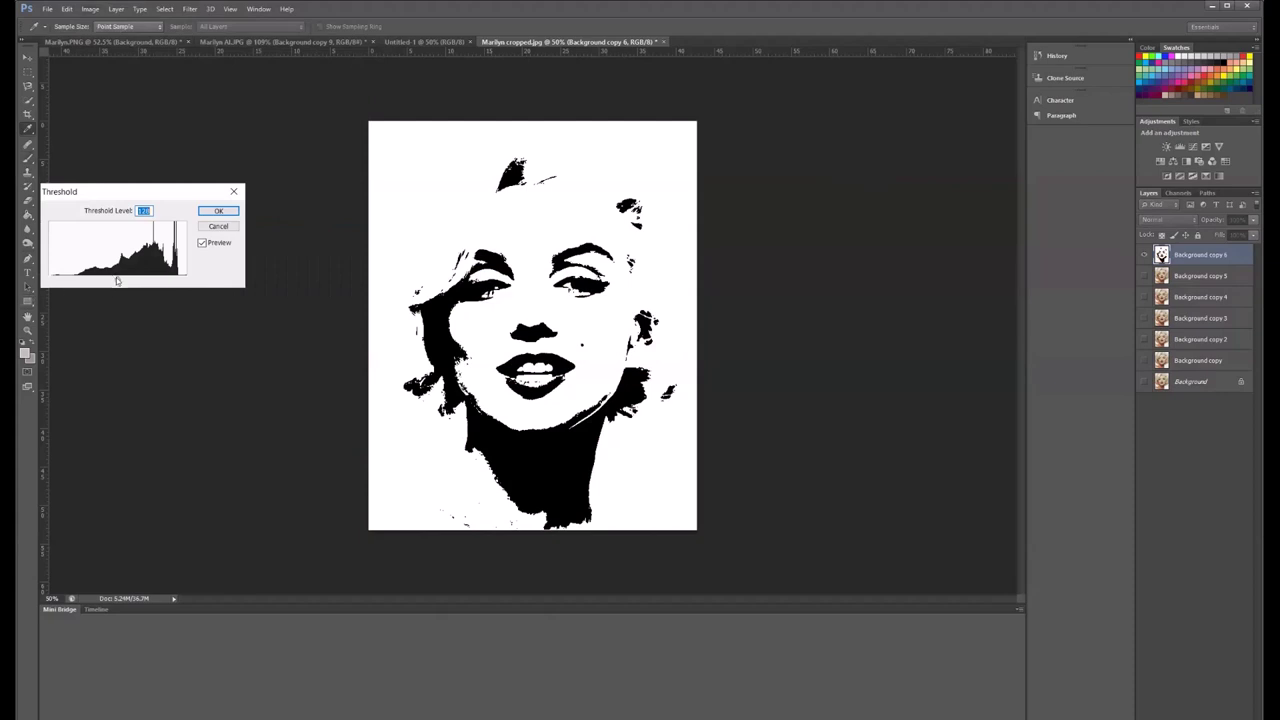
left_click_drag(116, 280, 170, 290)
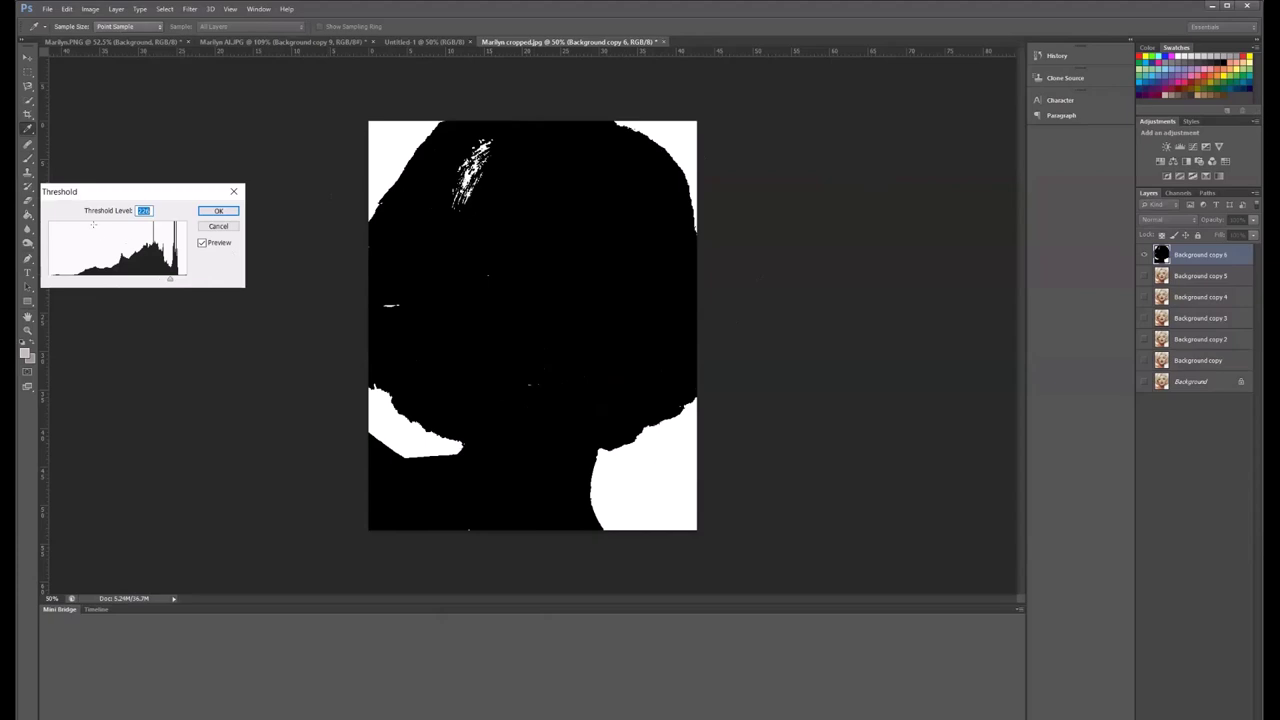
left_click(214, 211)
Select the white areas of Background copy 6 with Color Range at fuzziness 14 and paint the background areas light green.
key("b")
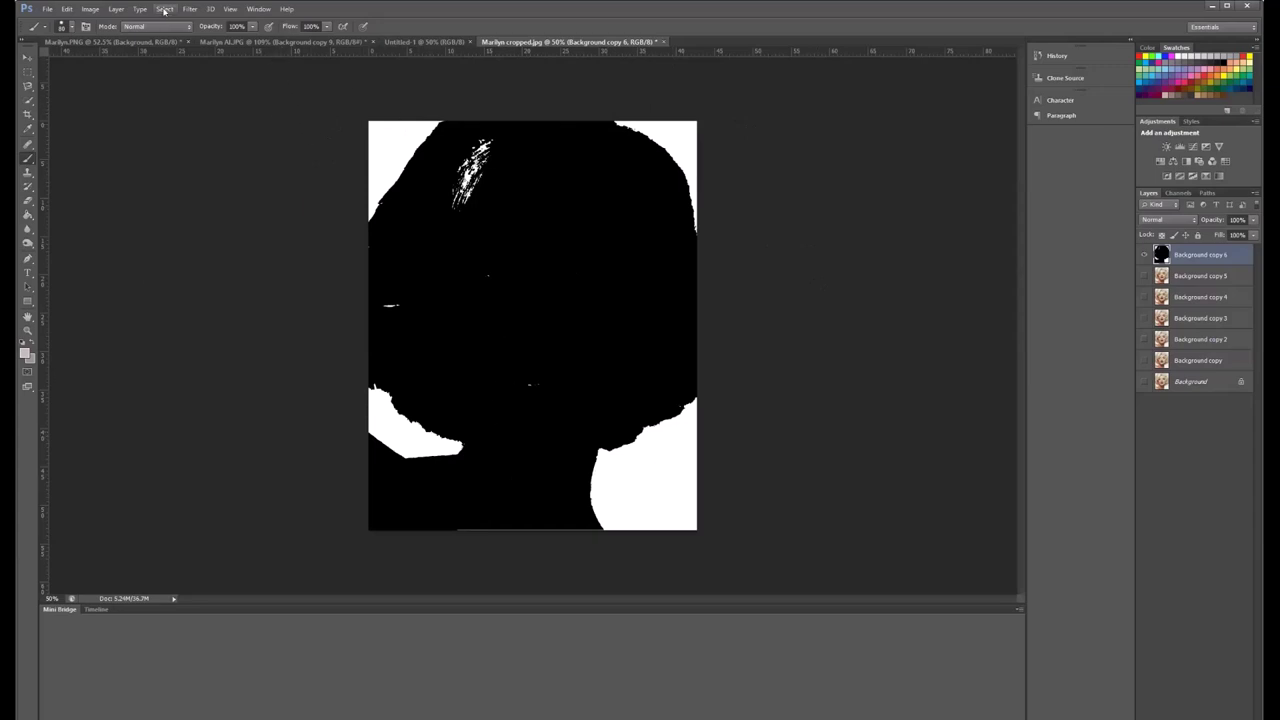
left_click(165, 9)
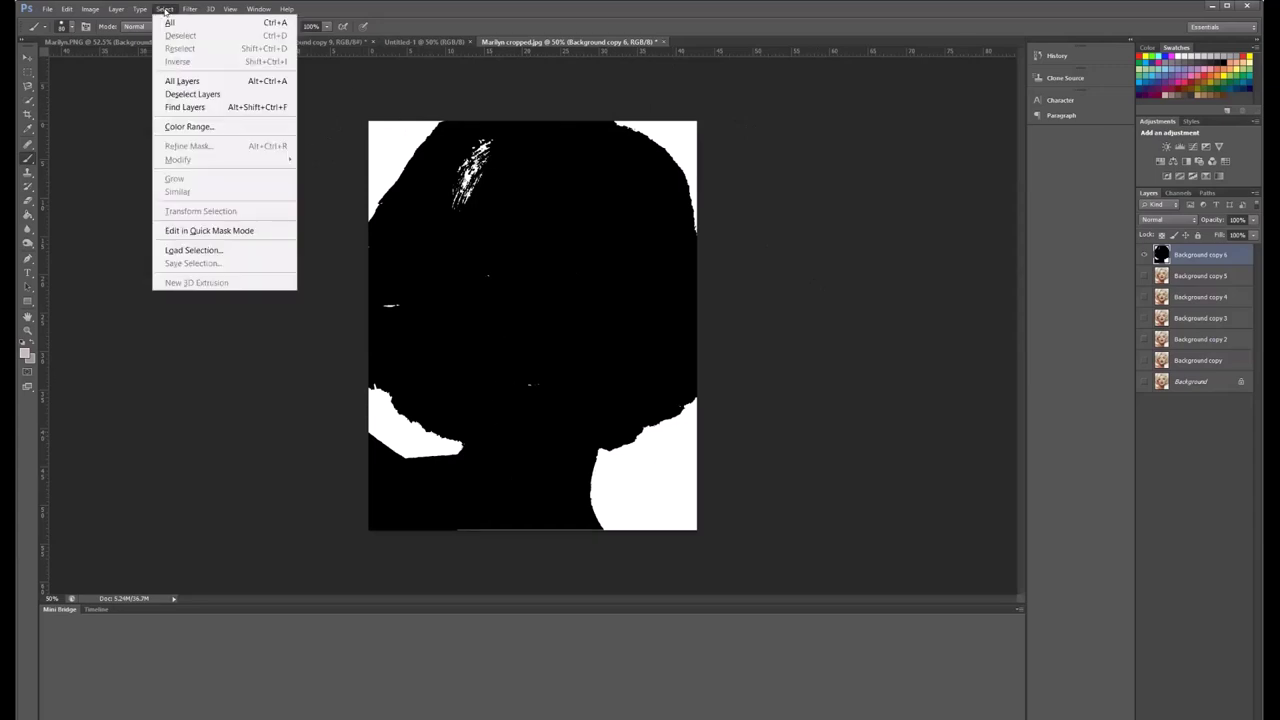
left_click(193, 127)
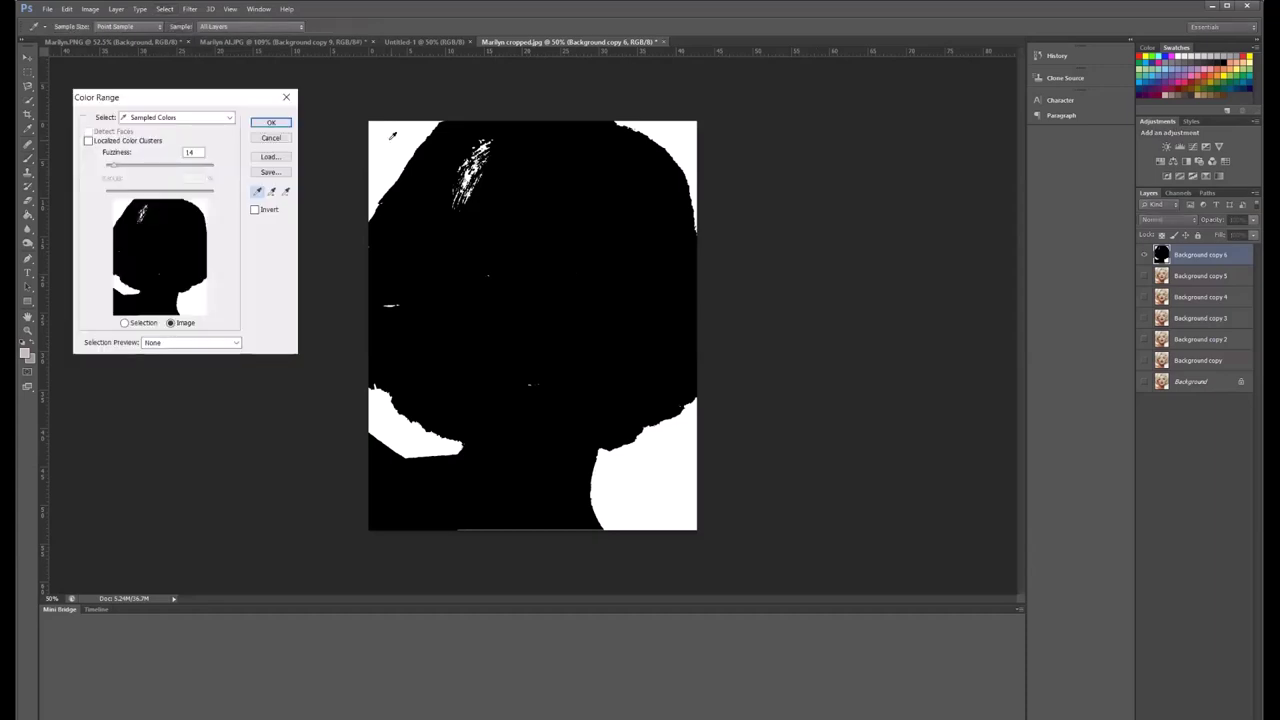
left_click(391, 134)
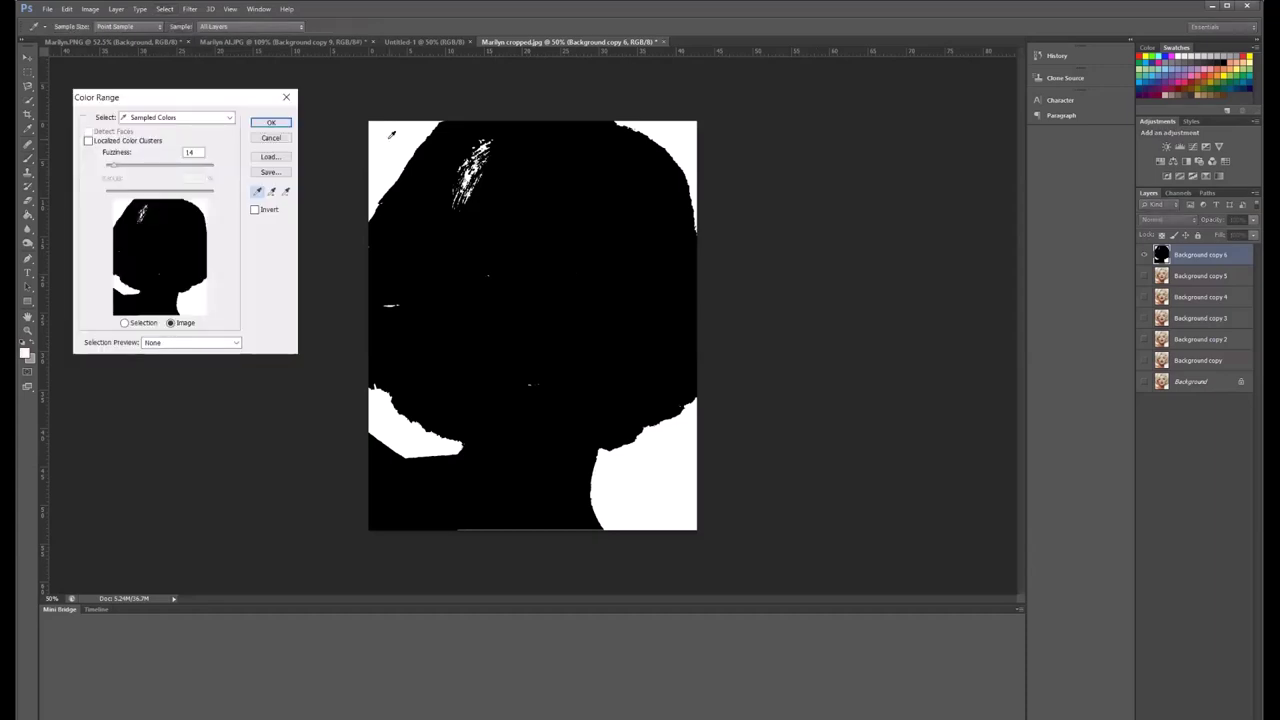
left_click(270, 122)
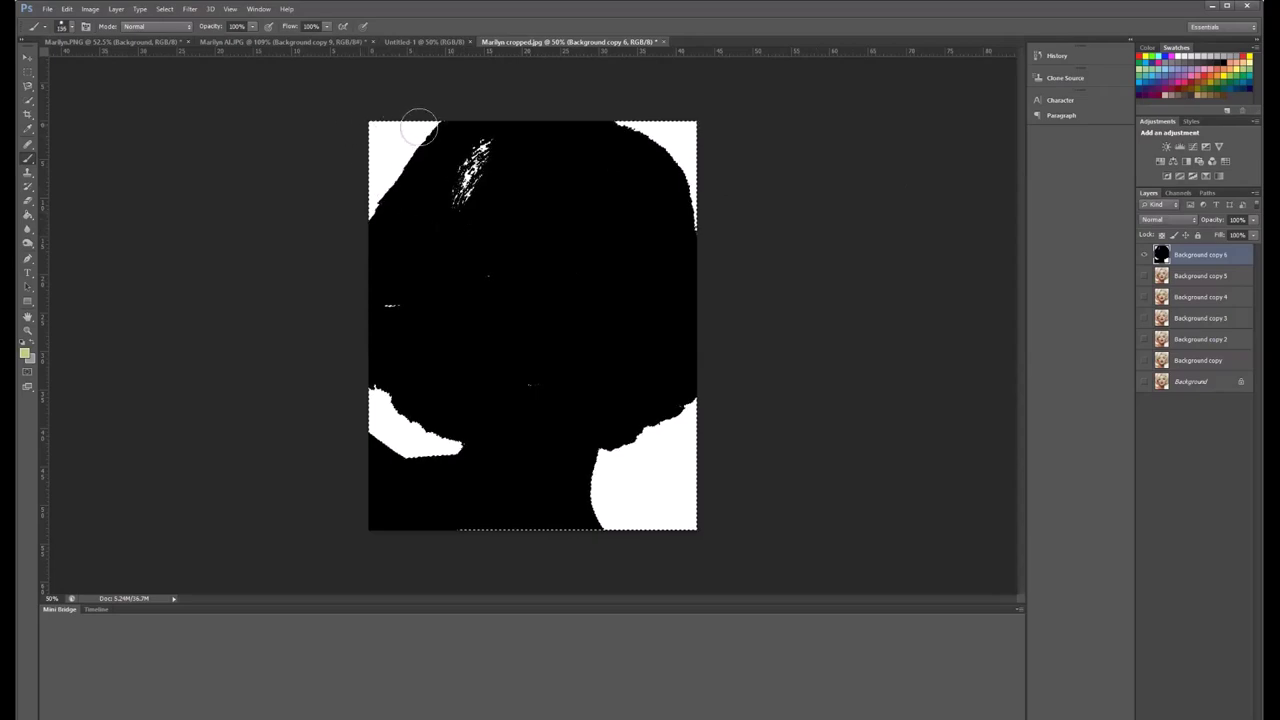
mouse_move(420, 120)
left_mouse_down()
mouse_move(379, 160)
mouse_move(406, 144)
mouse_move(379, 170)
mouse_move(363, 218)
mouse_move(359, 106)
mouse_move(534, 88)
mouse_move(603, 95)
left_mouse_up()
mouse_move(697, 152)
left_mouse_down()
mouse_move(687, 203)
mouse_move(714, 322)
mouse_move(715, 422)
mouse_move(600, 451)
mouse_move(600, 530)
left_mouse_up()
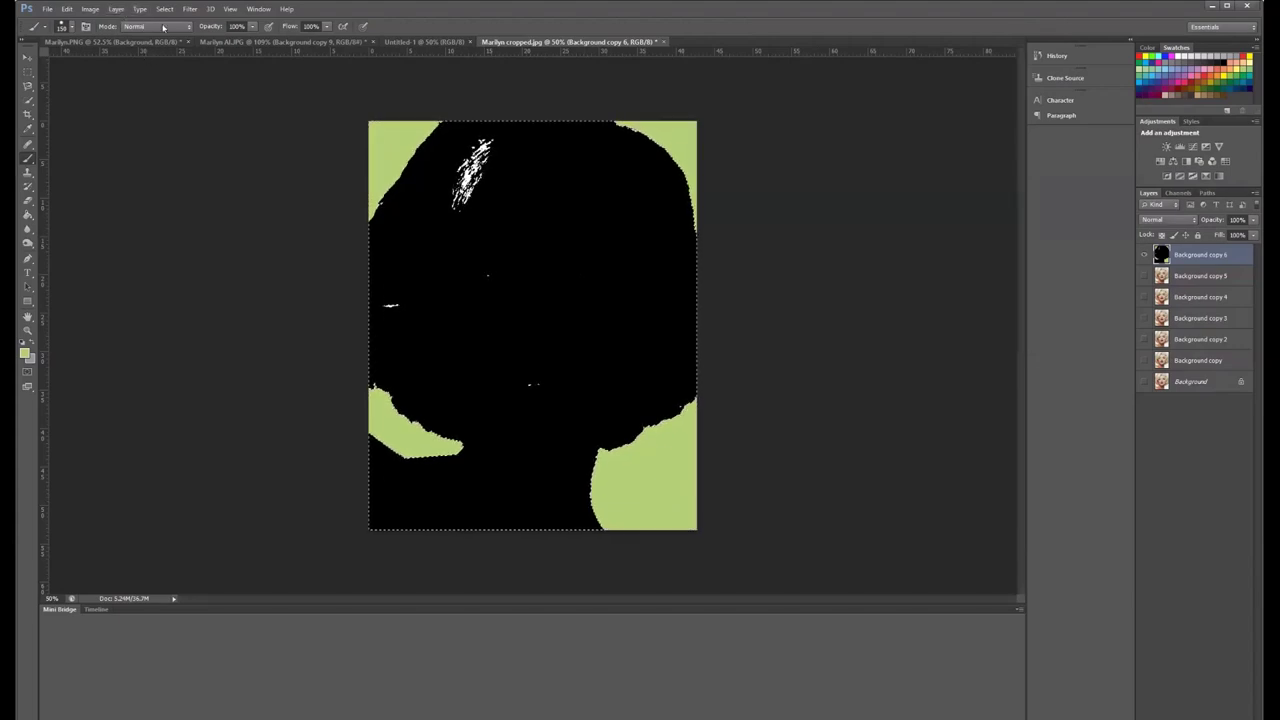
Delete the black silhouette from Background copy 6 using the inverse of the background selection, and clear the selection.
key("Delete")
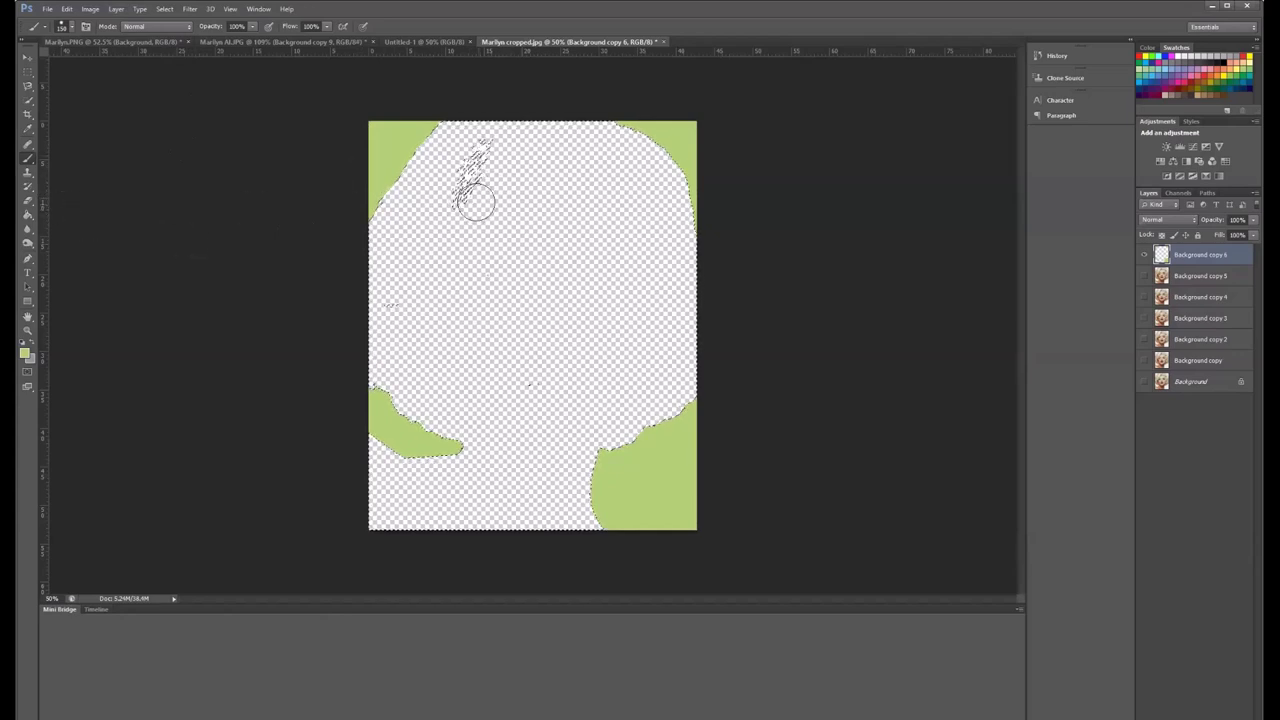
key("e")
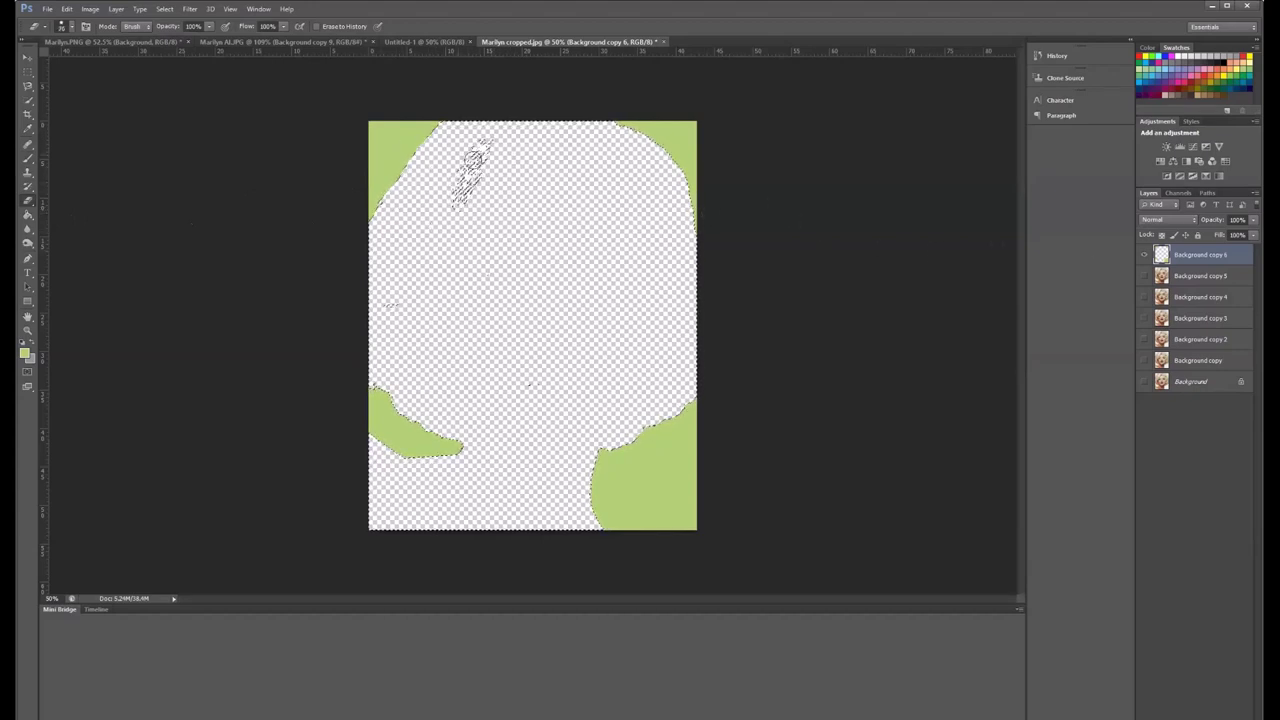
key("ctrl+d")
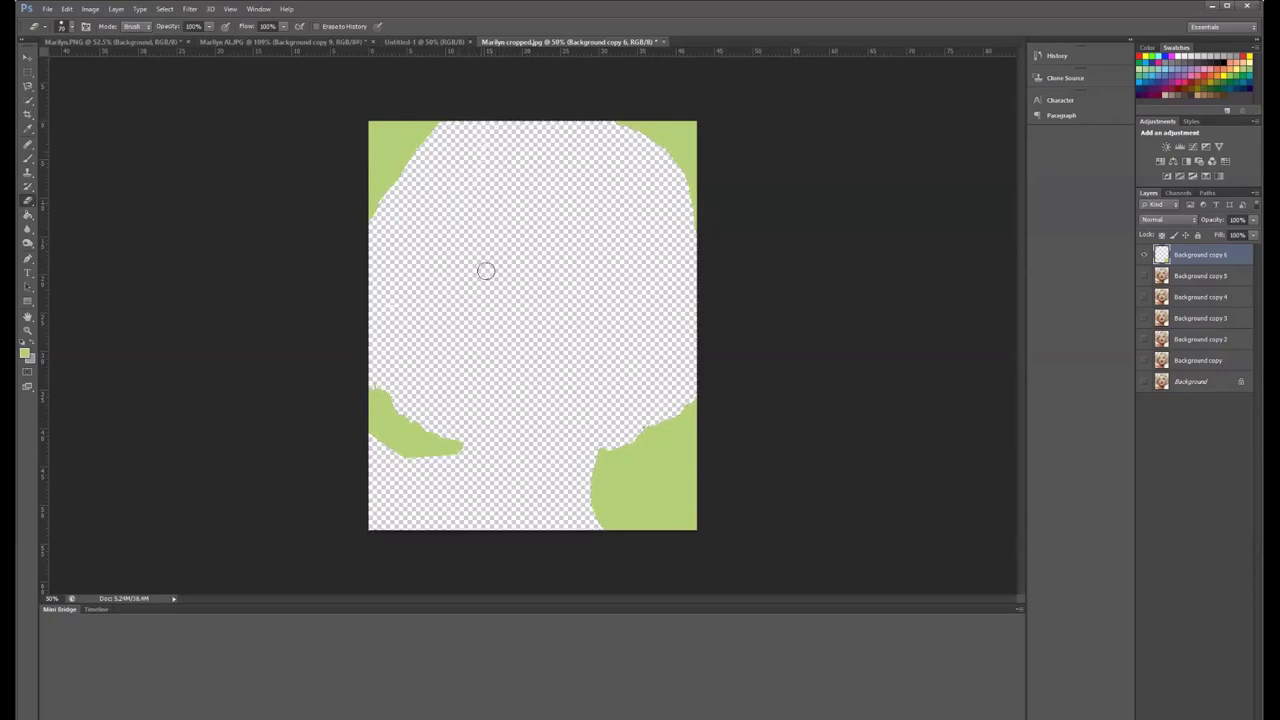
Hide Background copy 6, show Background copy 5 and apply a Threshold adjustment at level 201 to it.
left_click(1145, 255)
left_click(1192, 278)
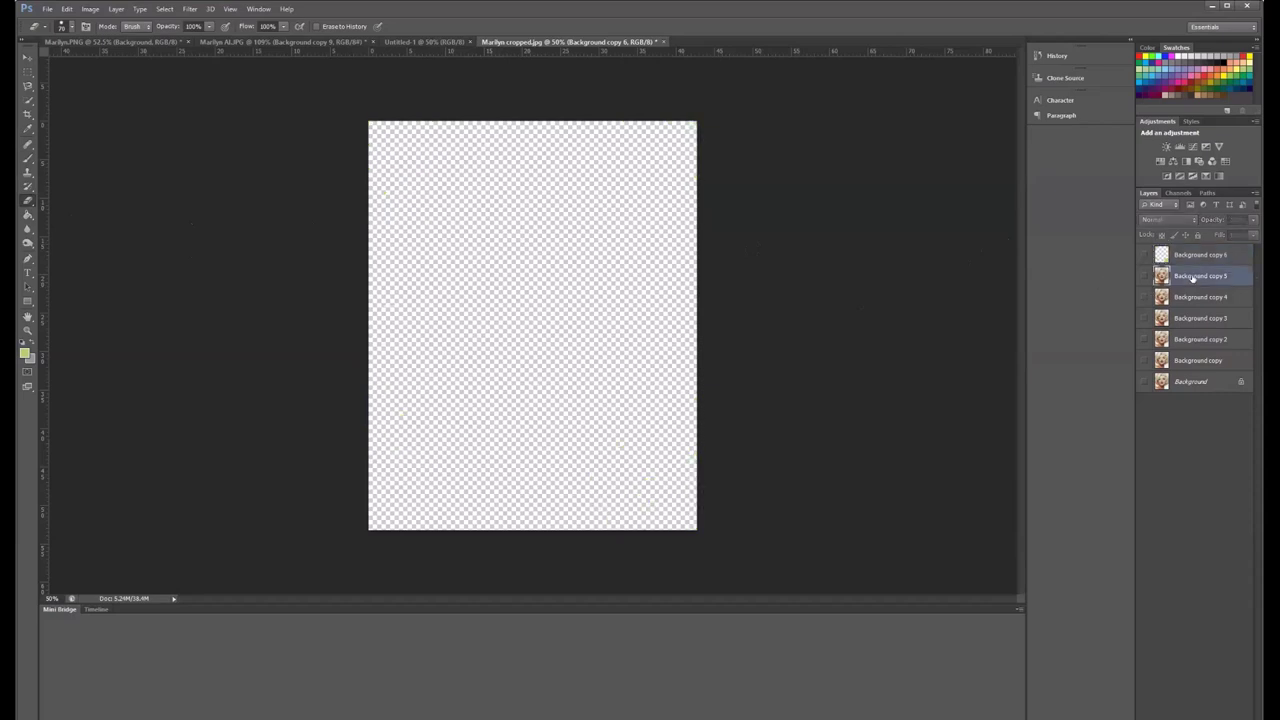
left_click(1146, 276)
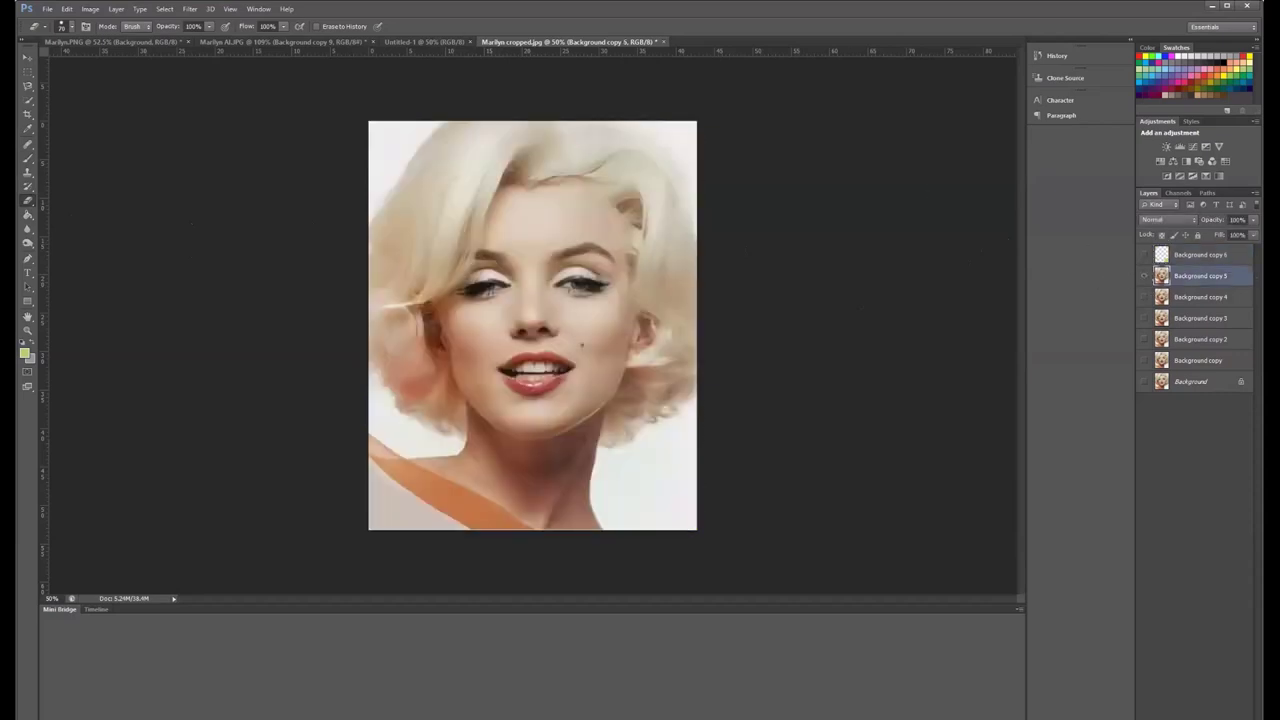
left_click(89, 9)
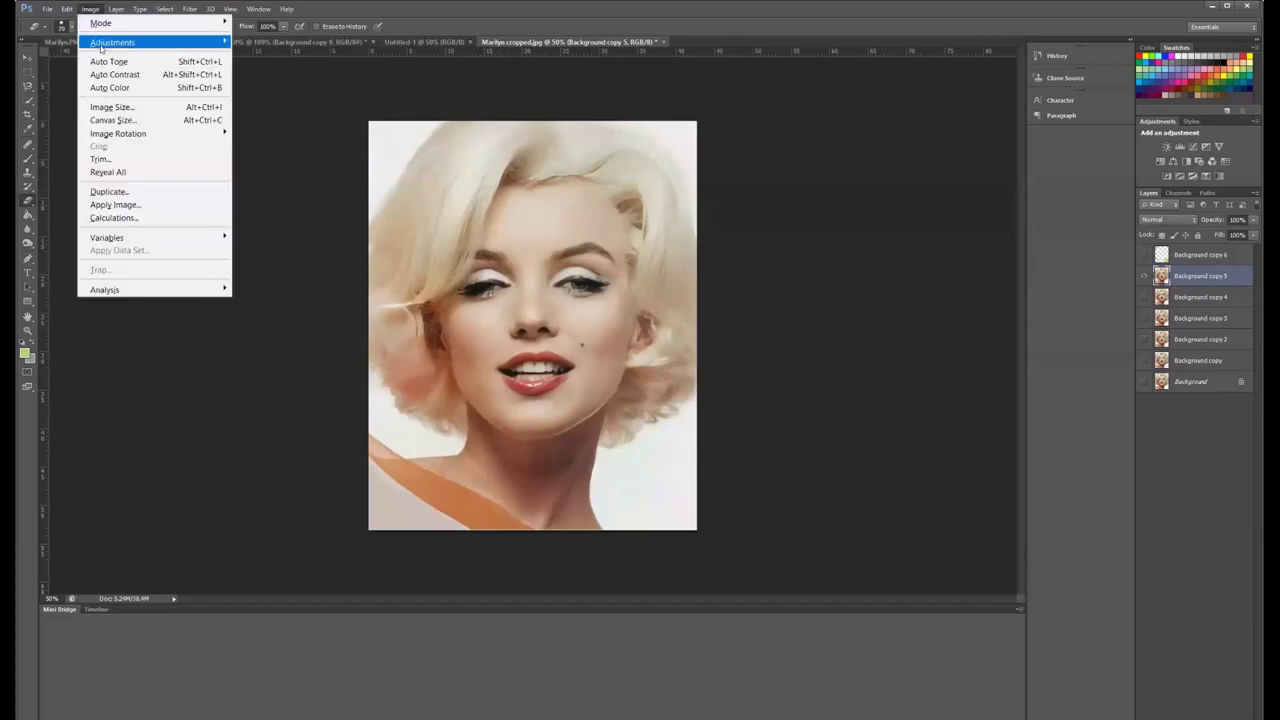
mouse_move(101, 46)
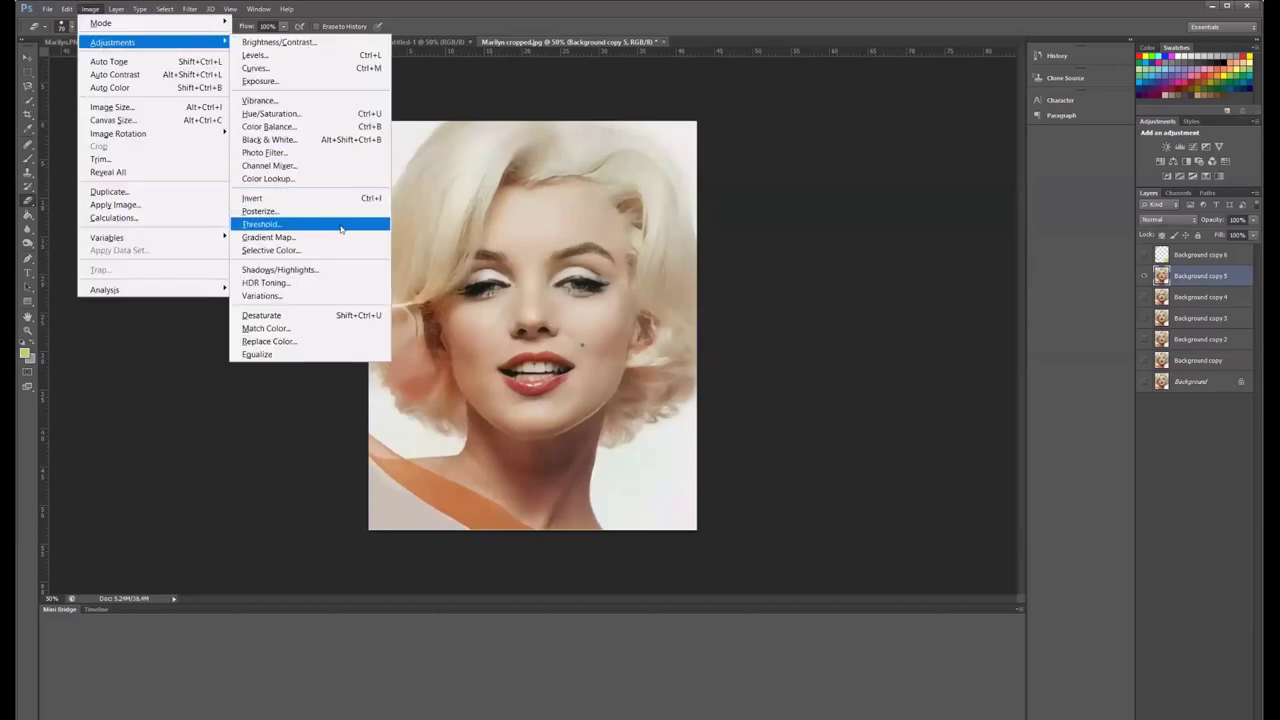
left_click(391, 219)
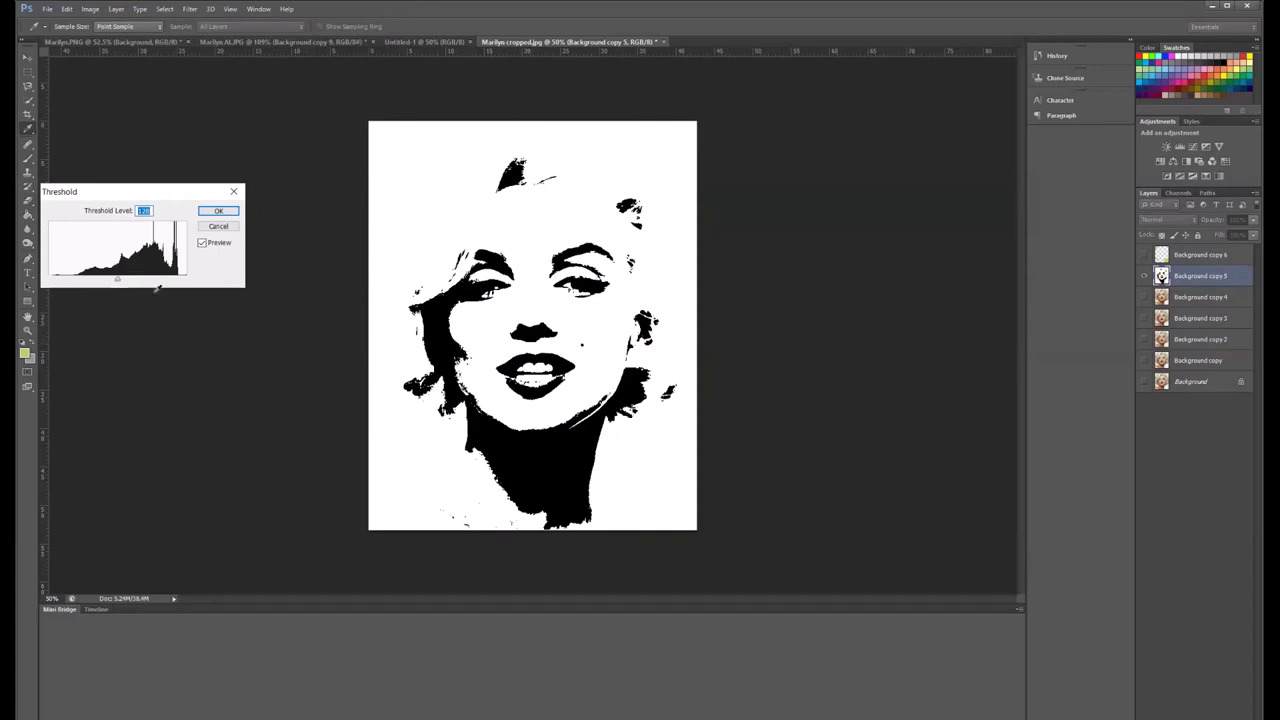
left_click_drag(118, 279, 157, 296)
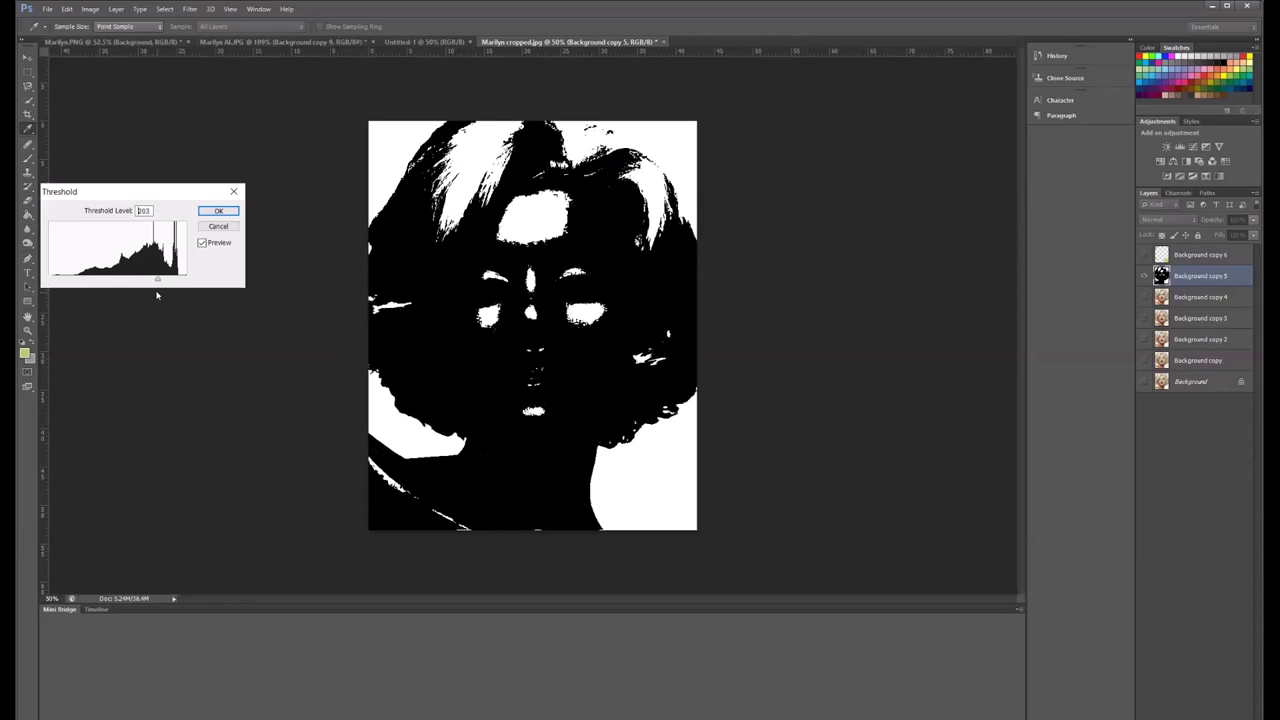
double_click(144, 210)
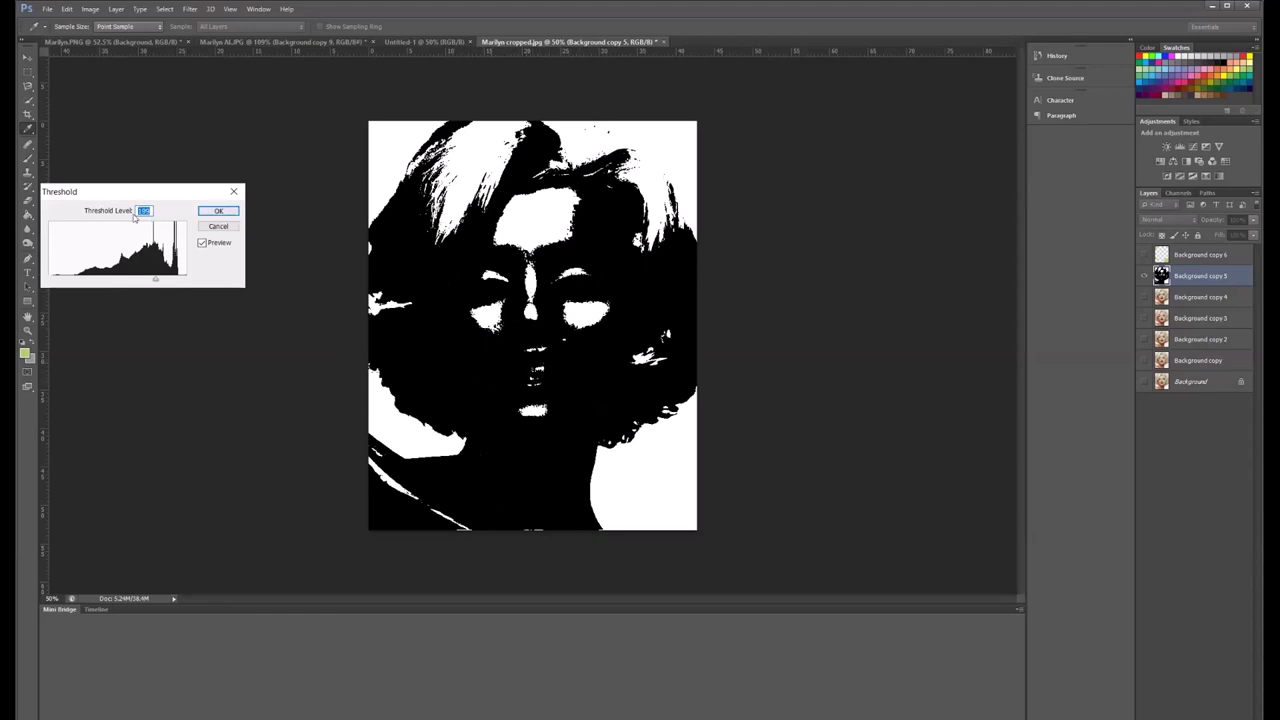
type("201")
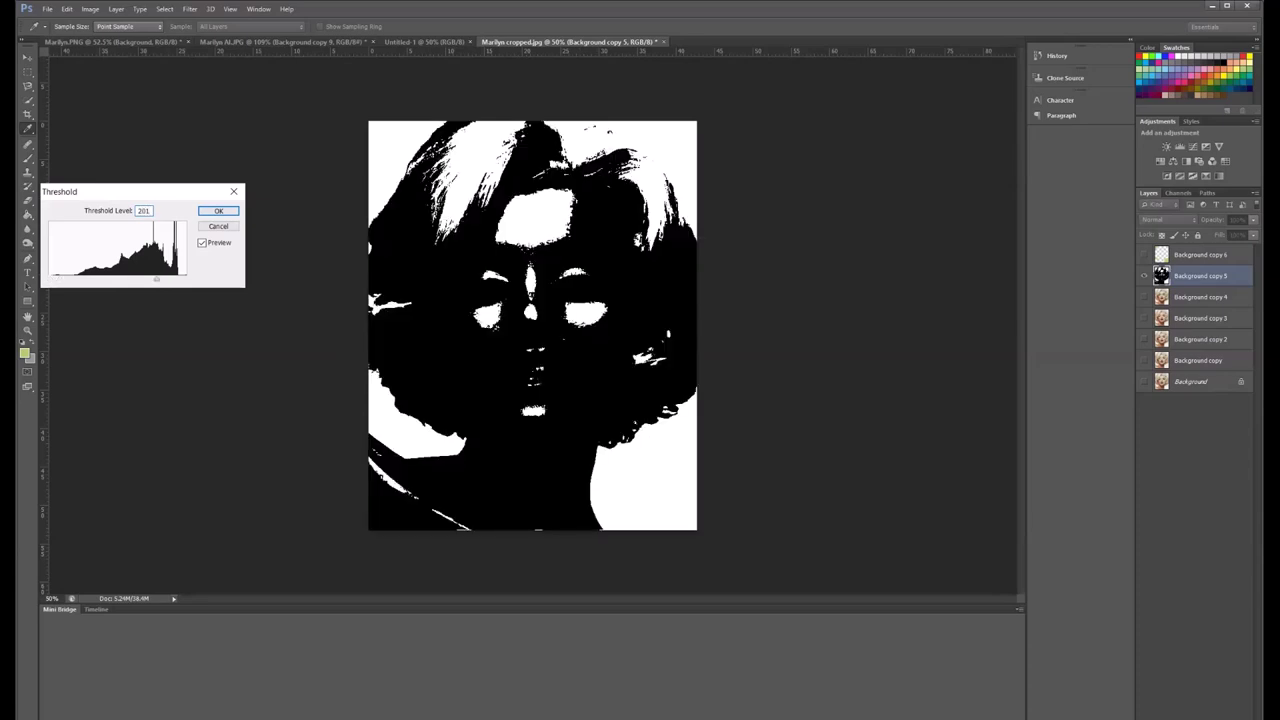
key("Return")
Select the white areas of Background copy 5 with Color Range at fuzziness 14 and delete the black areas using the inverse selection.
key("e")
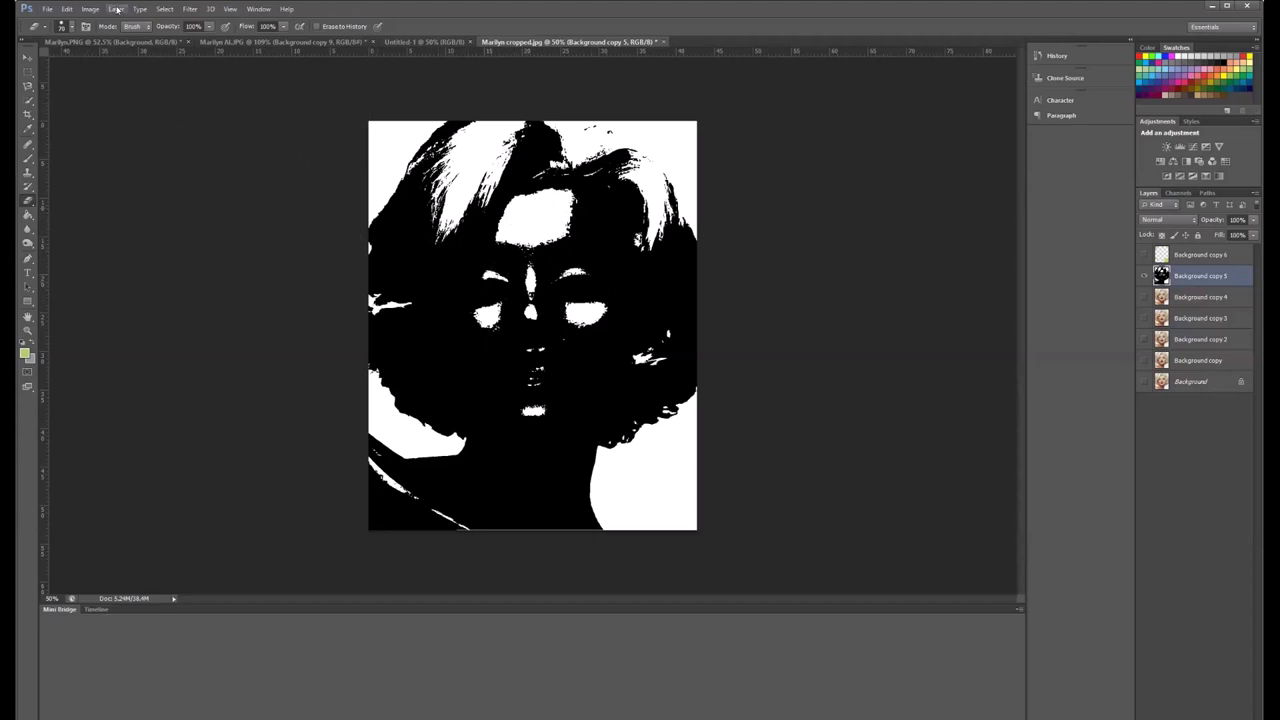
left_click(165, 9)
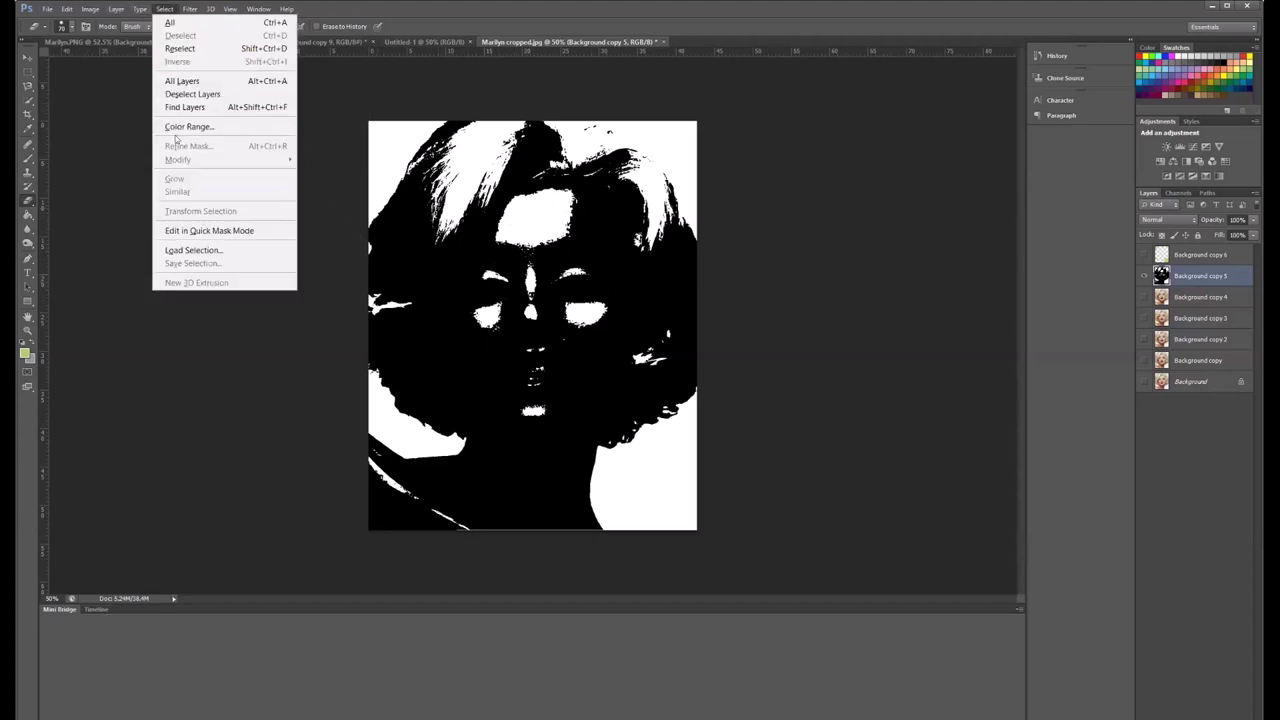
left_click(176, 125)
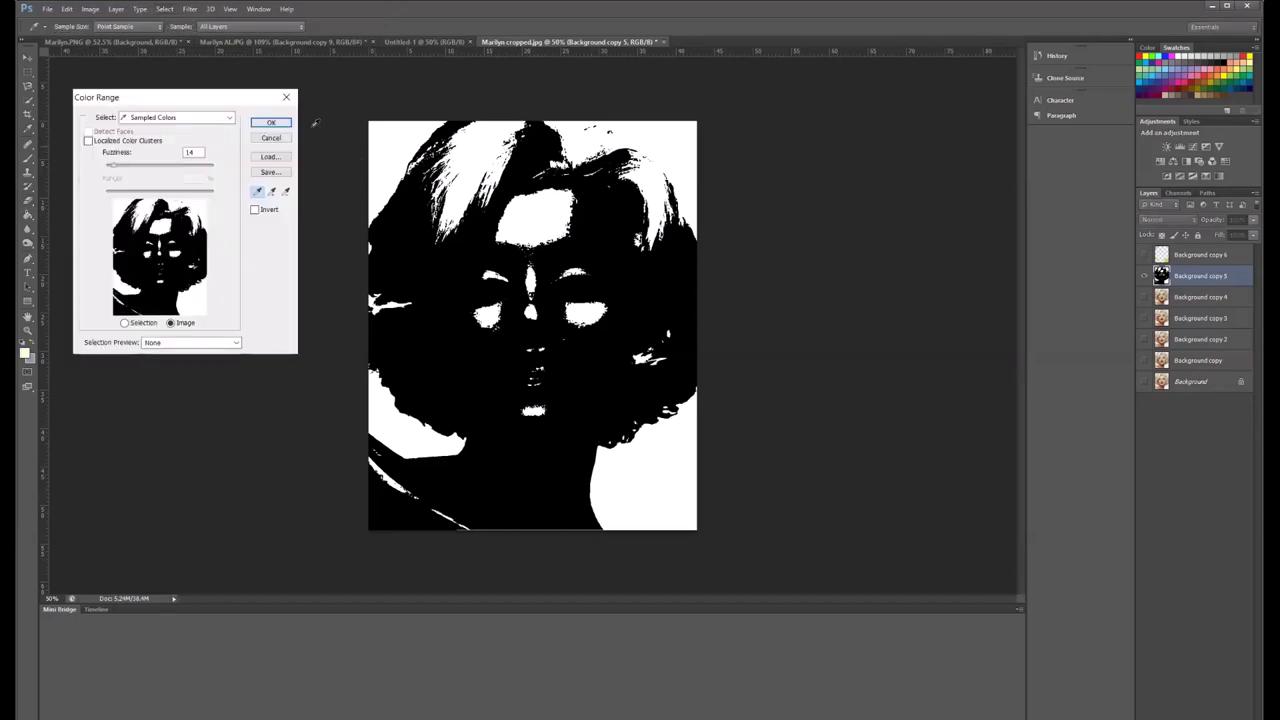
left_click(264, 122)
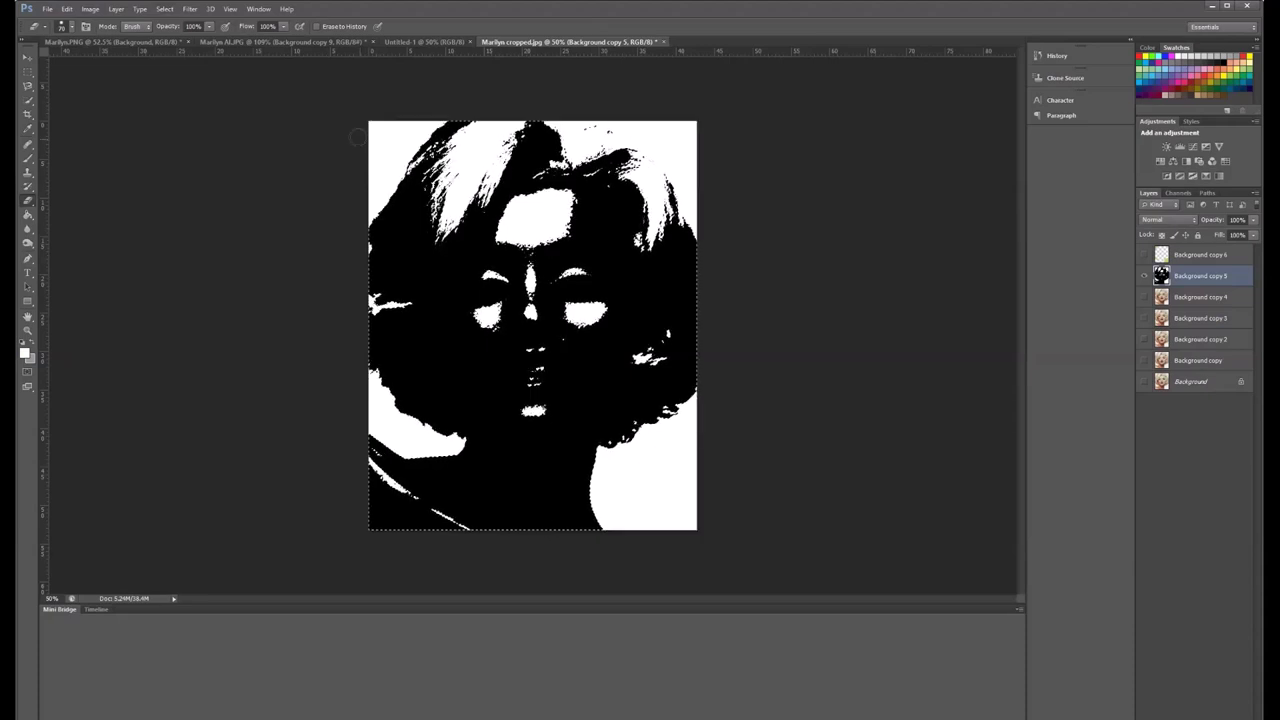
key("Delete")
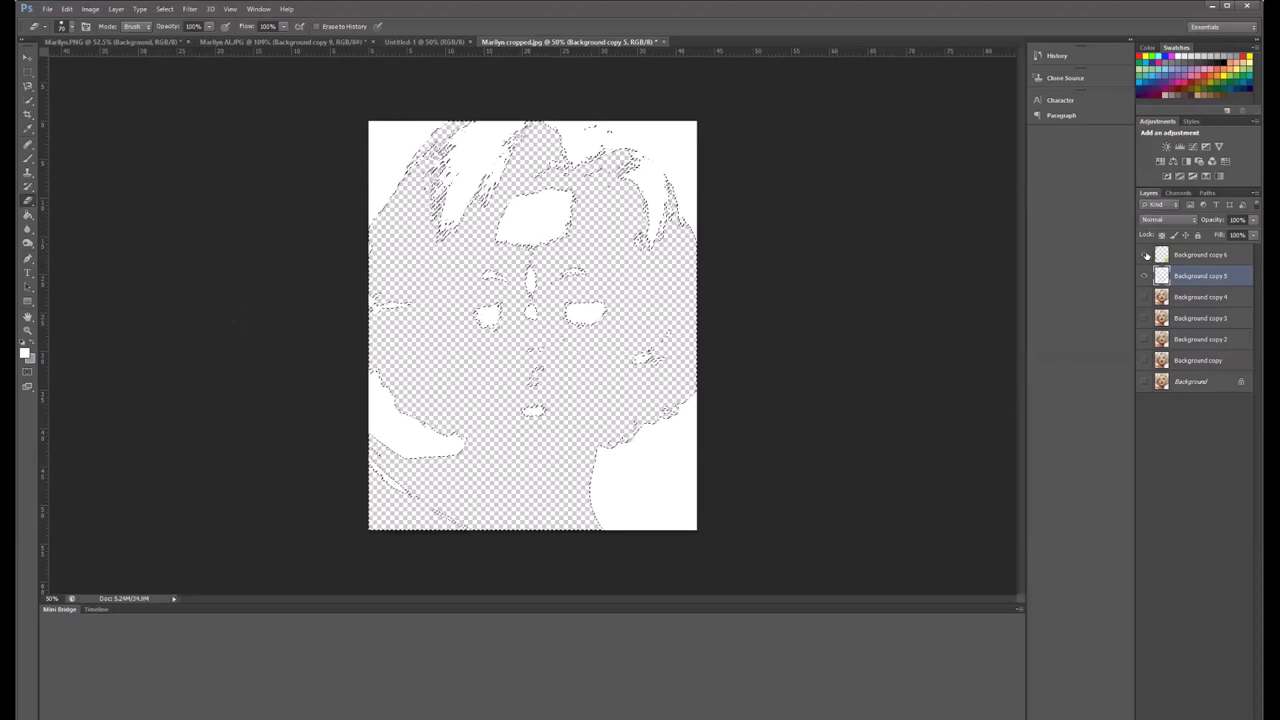
Check Background copy 6 over the white shapes of Background copy 5, hide it again and clear the selection.
left_click(1147, 256)
left_click(1147, 256)
left_click(1146, 256)
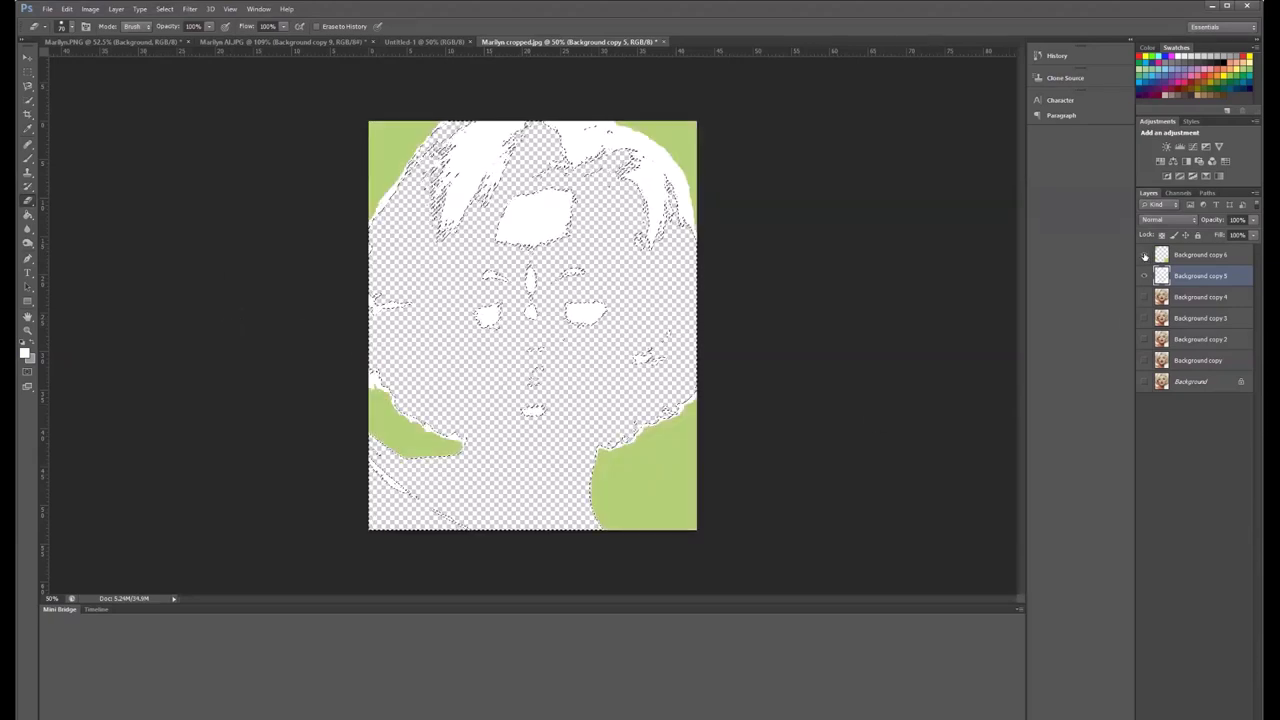
left_click(1146, 256)
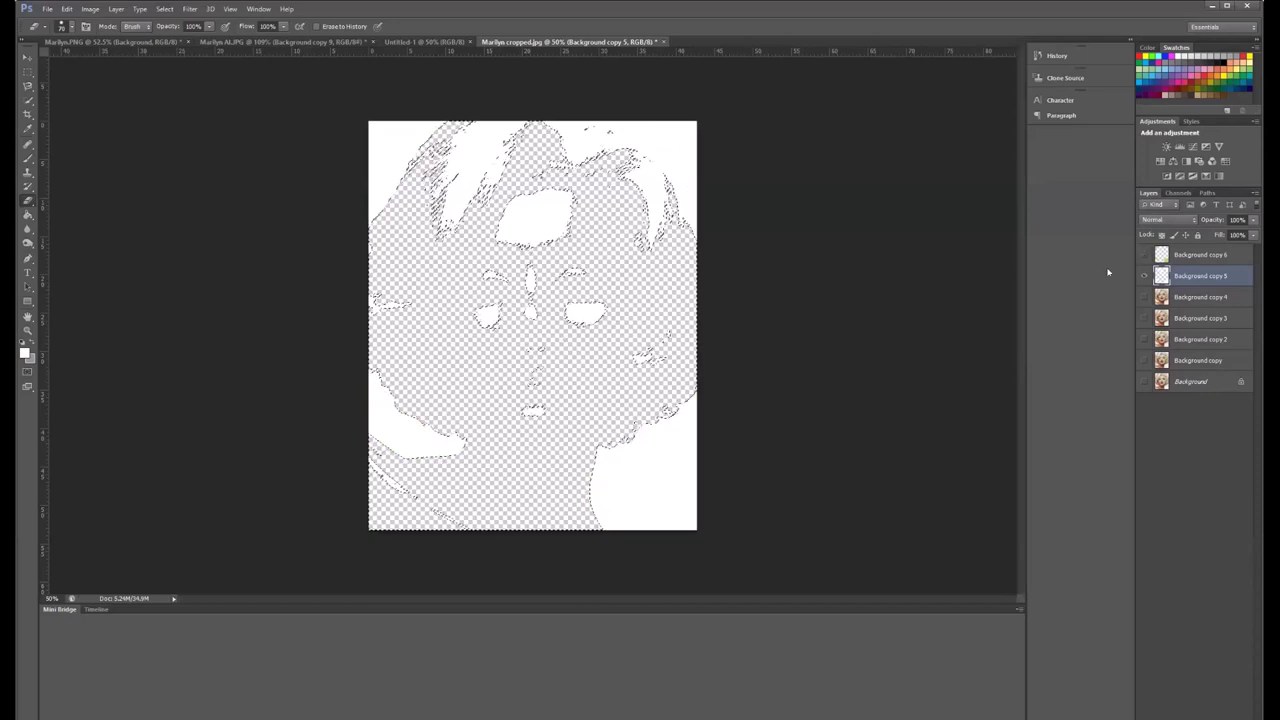
key("ctrl+d")
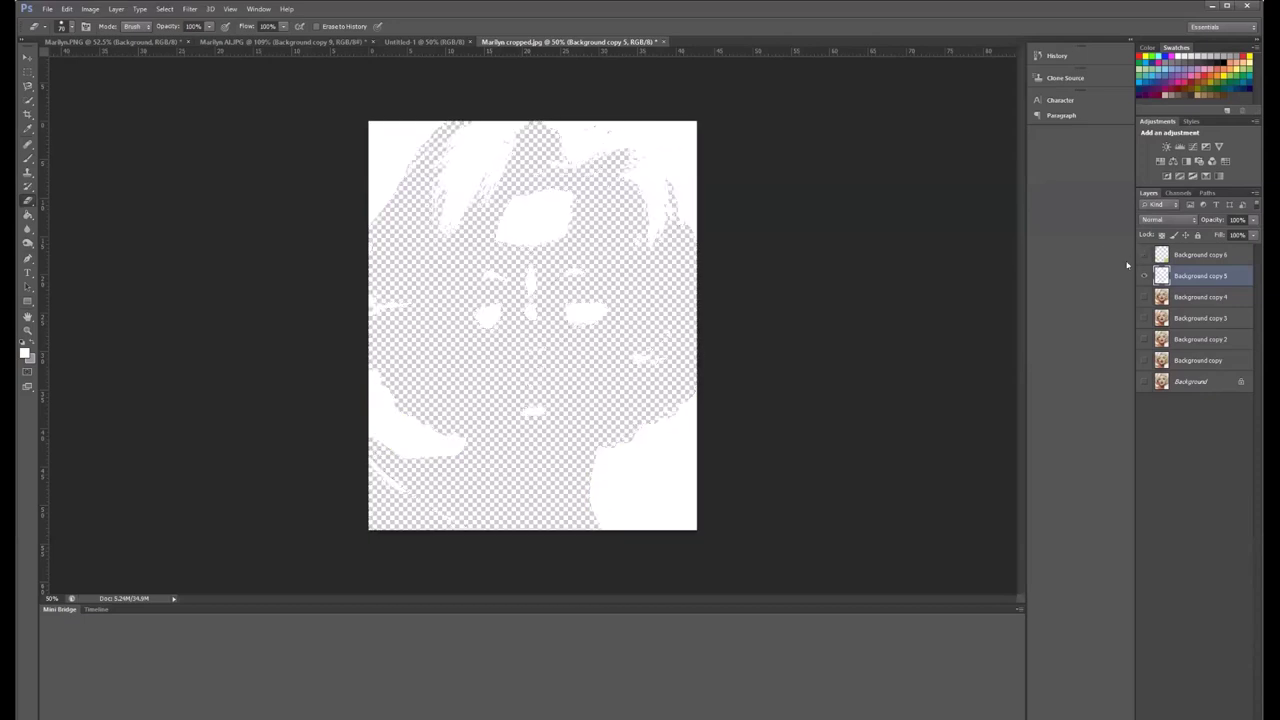
Hide Background copy 5, show Background copy 4 and apply a Threshold adjustment of about 184 to it.
left_click(1145, 276)
left_click(1150, 297)
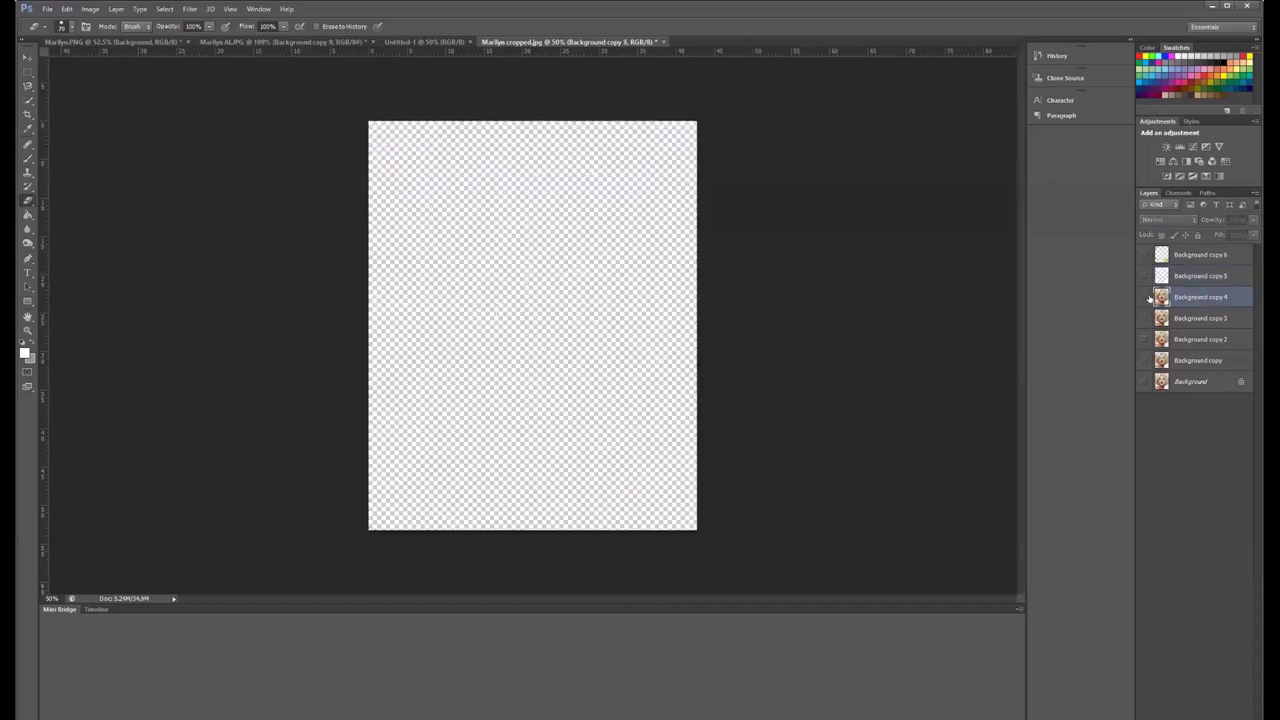
left_click(1144, 297)
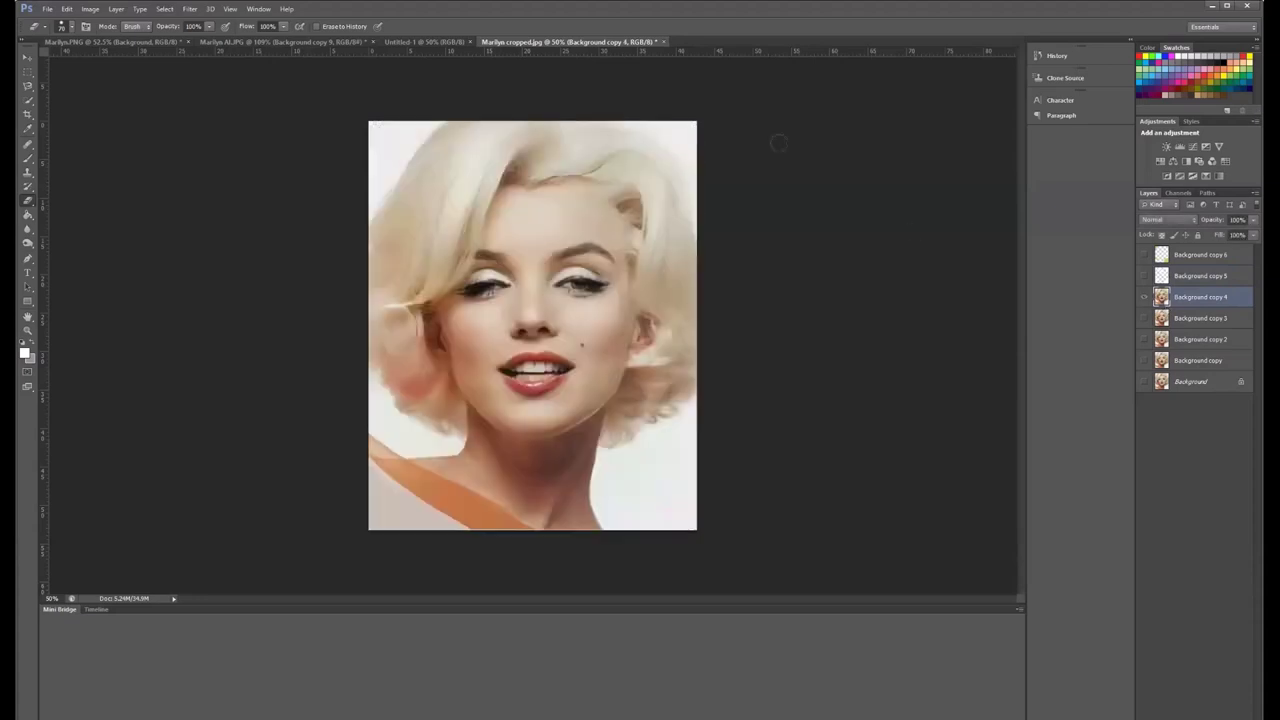
left_click(90, 9)
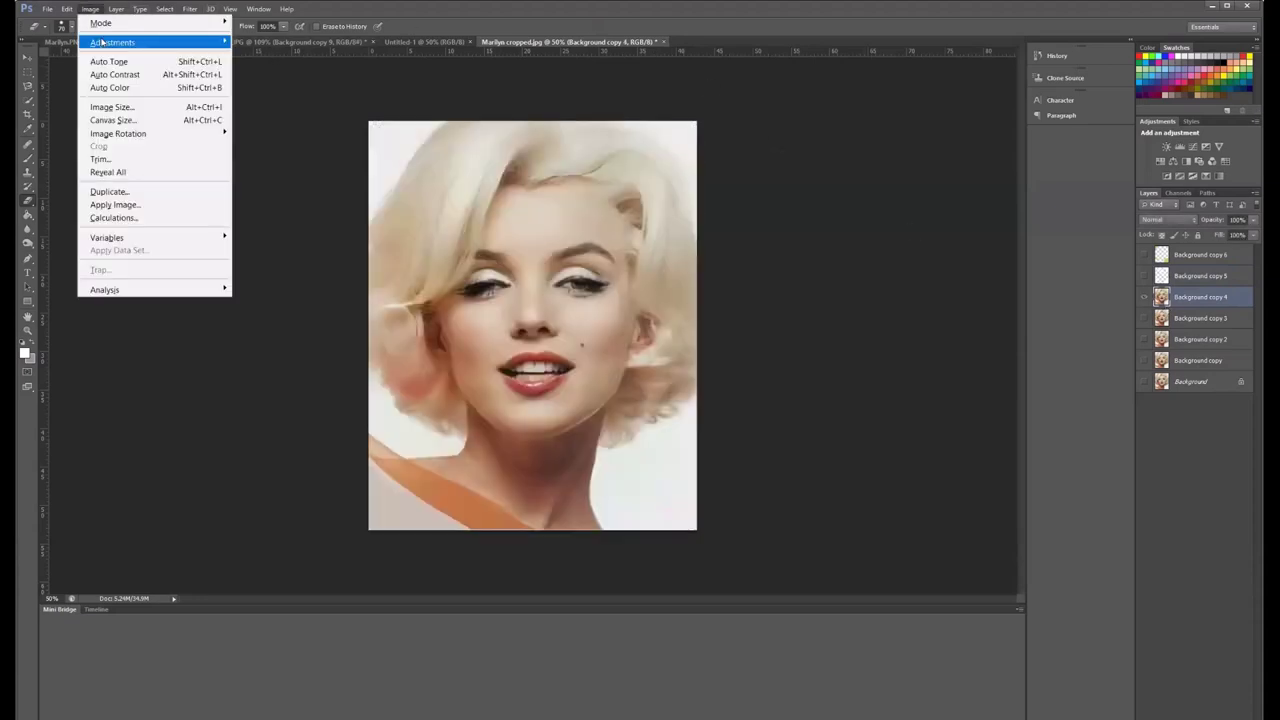
mouse_move(180, 42)
left_click(334, 222)
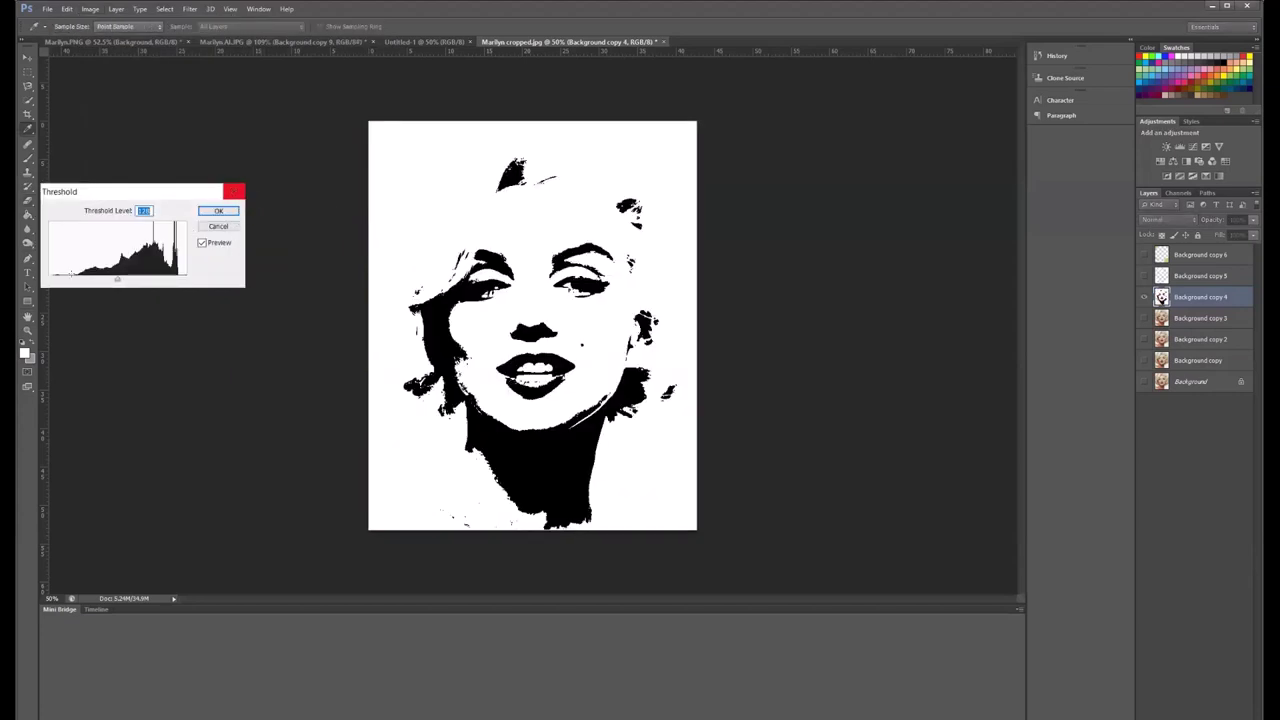
left_click_drag(117, 279, 147, 282)
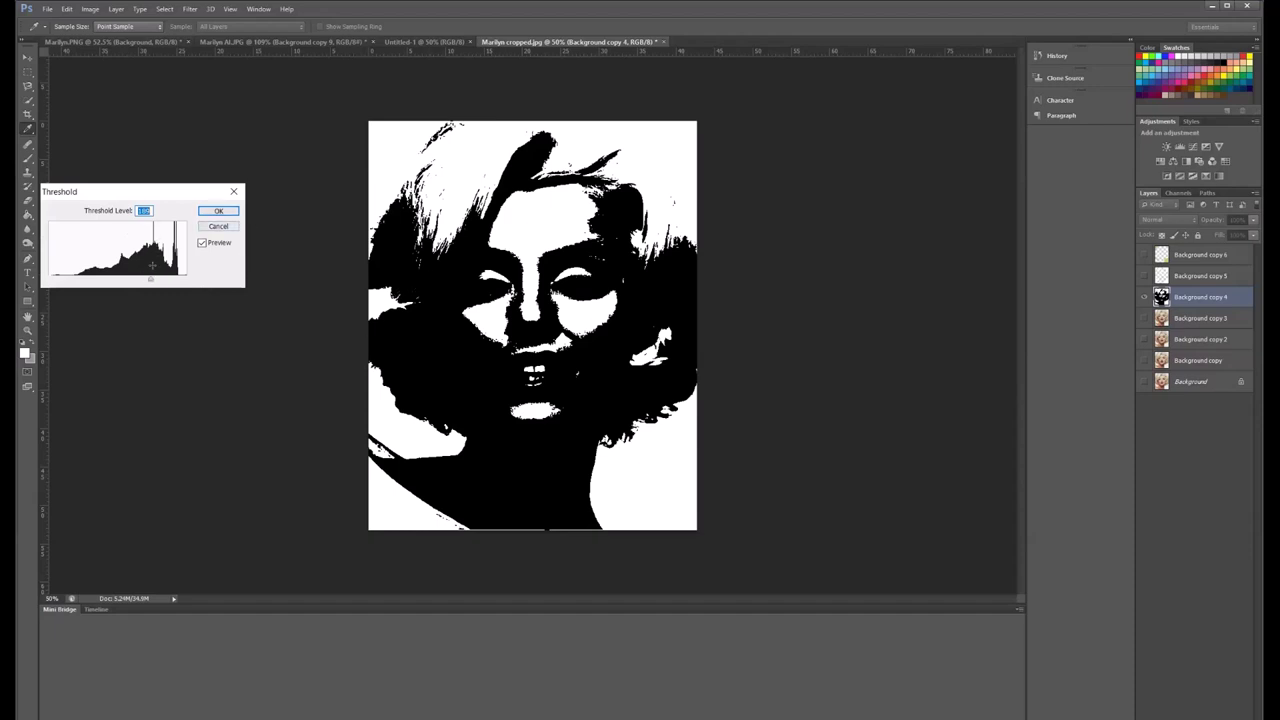
left_click_drag(152, 281, 148, 283)
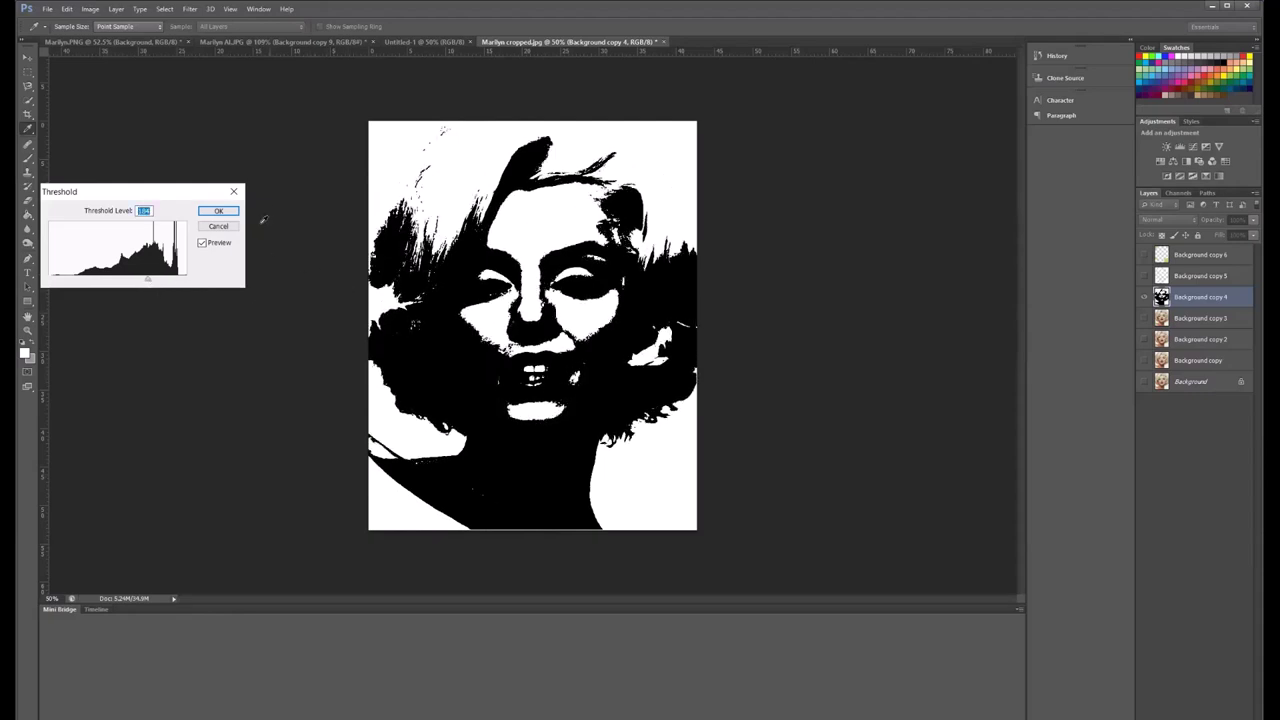
left_click(217, 211)
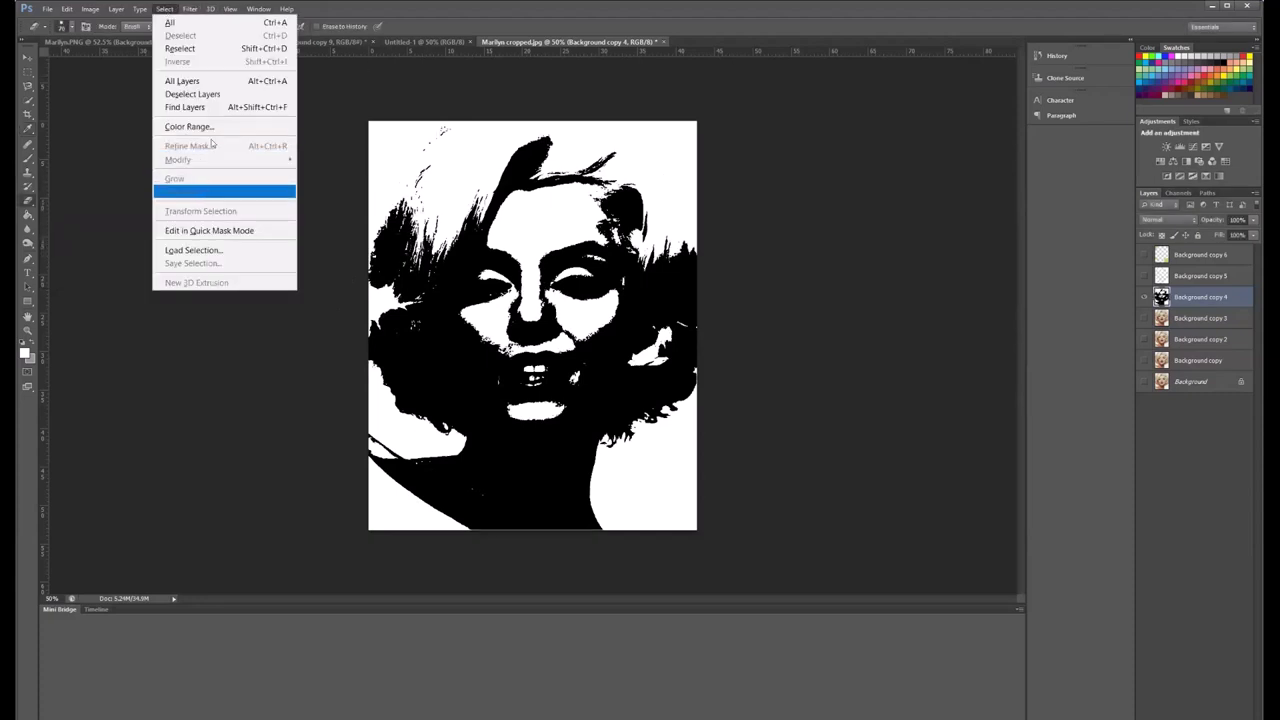
Select the white areas of Background copy 4 with Color Range at fuzziness 14 and paint them light grey with an enlarged brush.
left_click(204, 126)
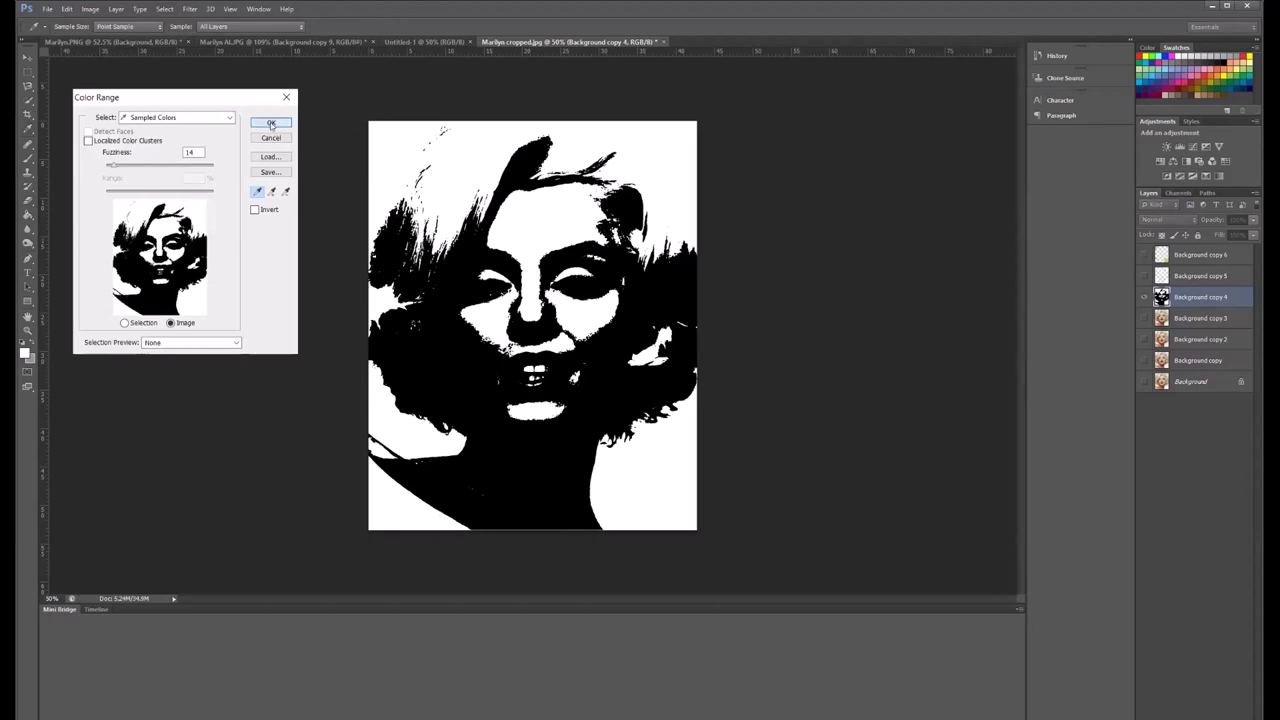
left_click(271, 124)
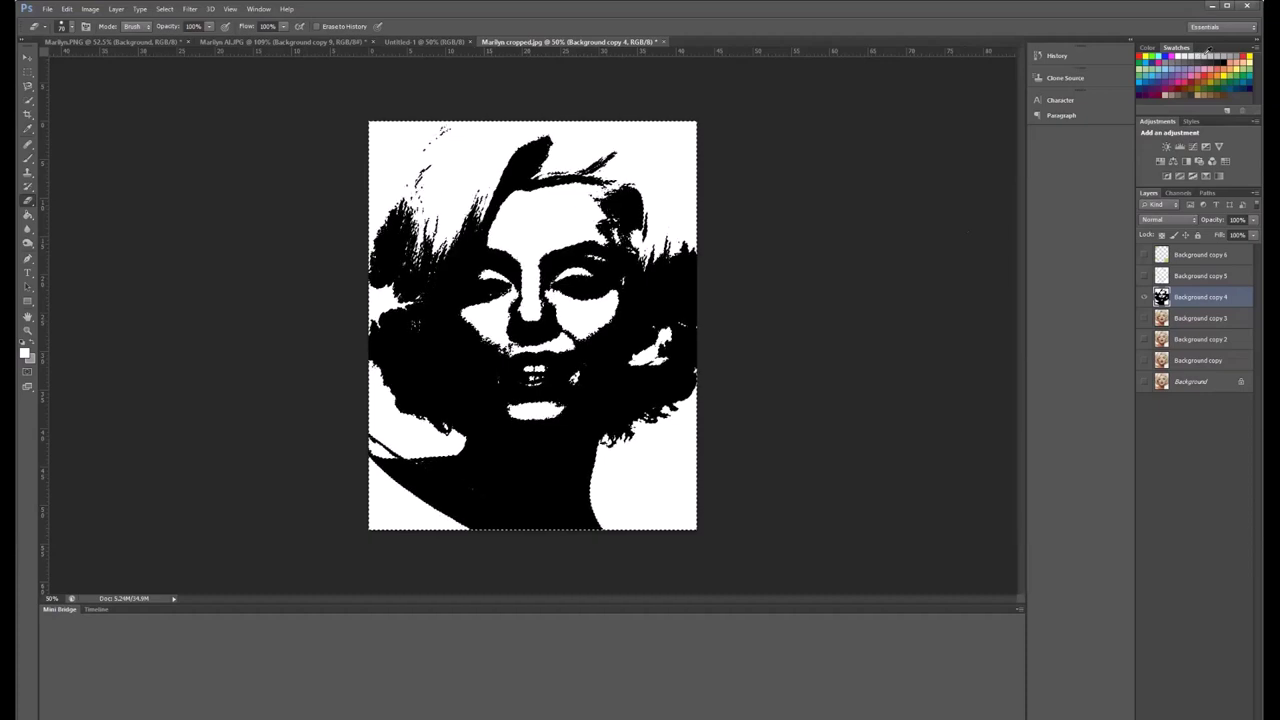
left_click(1212, 58)
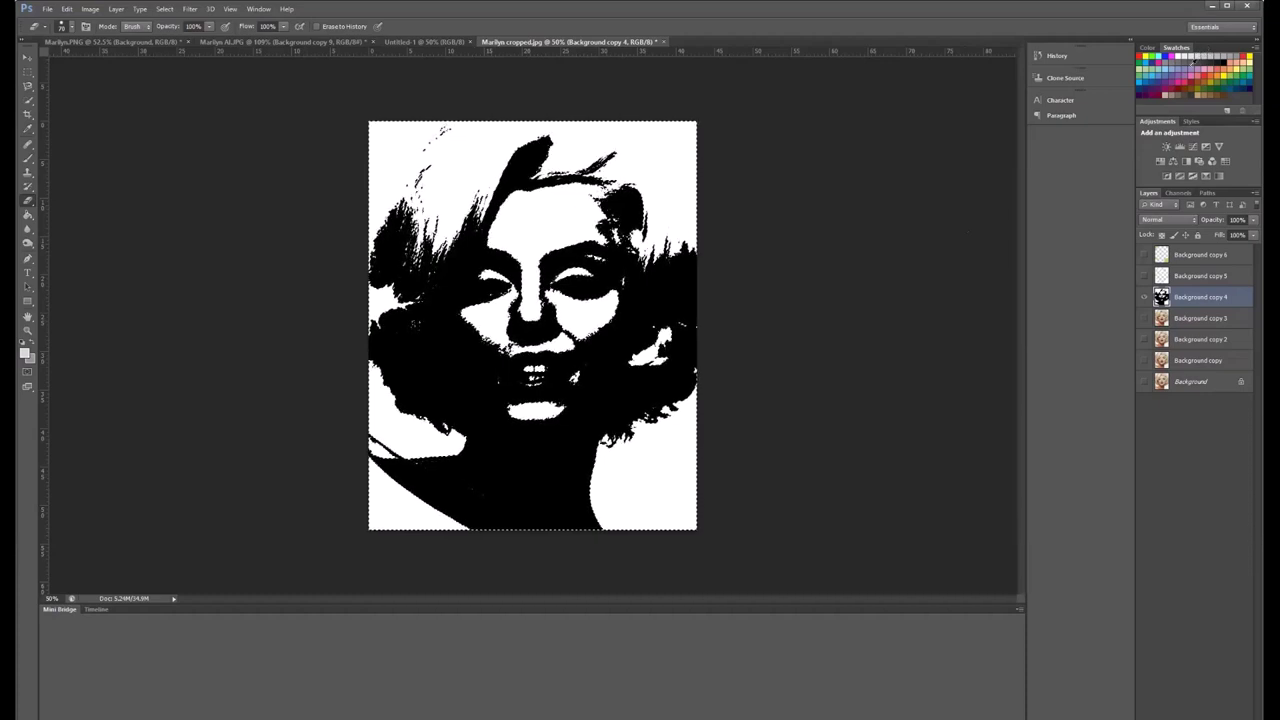
left_click(28, 158)
key("bracketright")
key("bracketright")
key("bracketright")
key("bracketright")
key("bracketright")
key("bracketright")
key("bracketright")
key("bracketright")
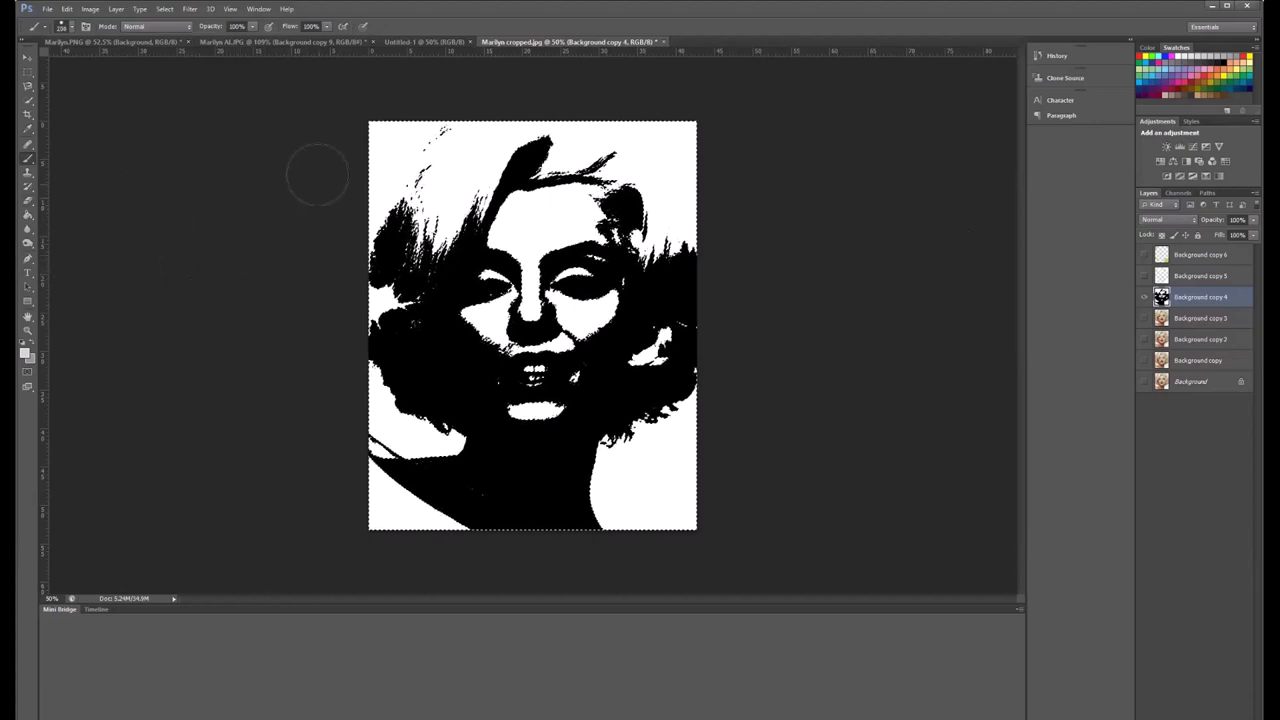
left_click(268, 128)
left_click_drag(330, 81, 620, 81)
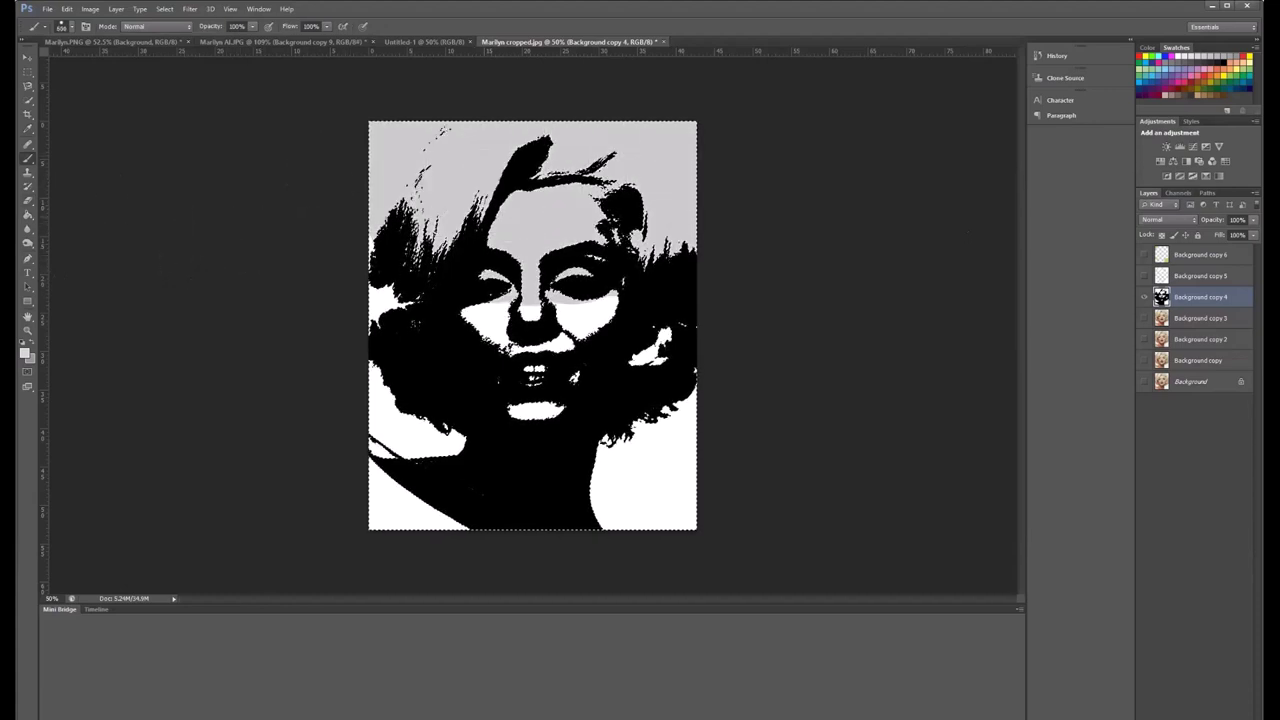
left_click_drag(590, 132, 560, 176)
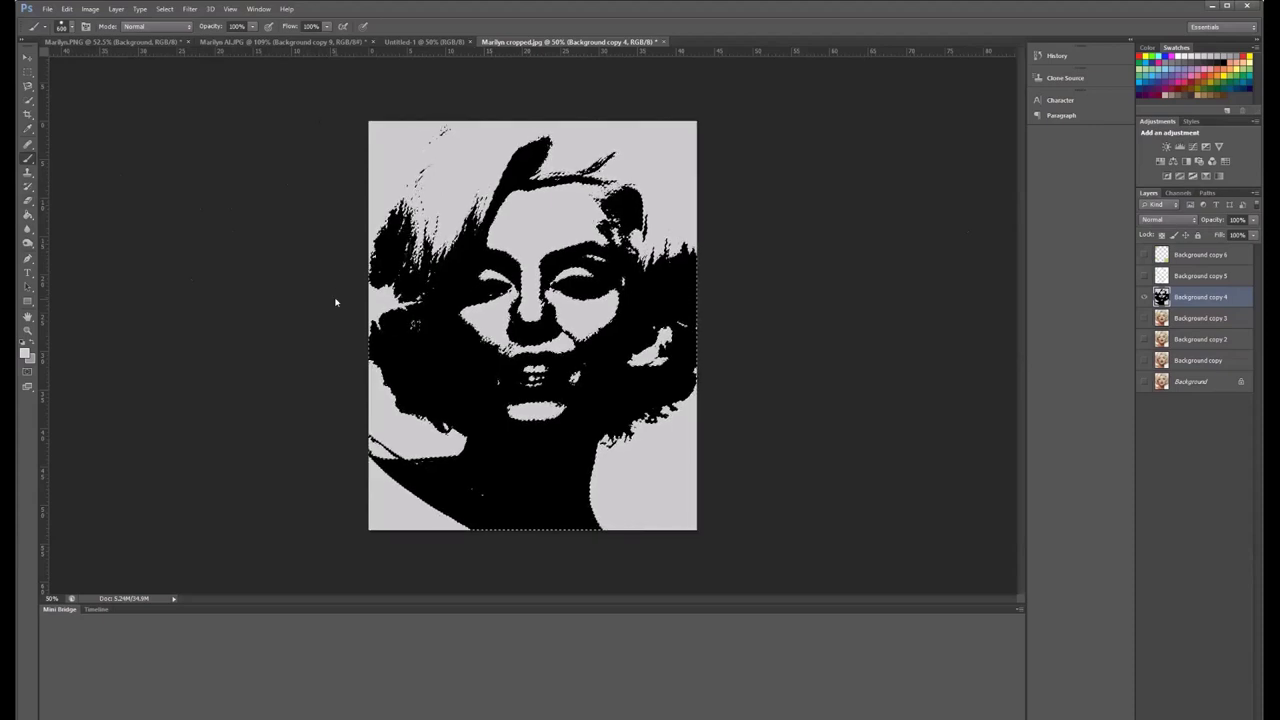
Delete the black areas of Background copy 4 using the inverse selection, and show Background copy 5 and copy 6 over it.
key("Delete")
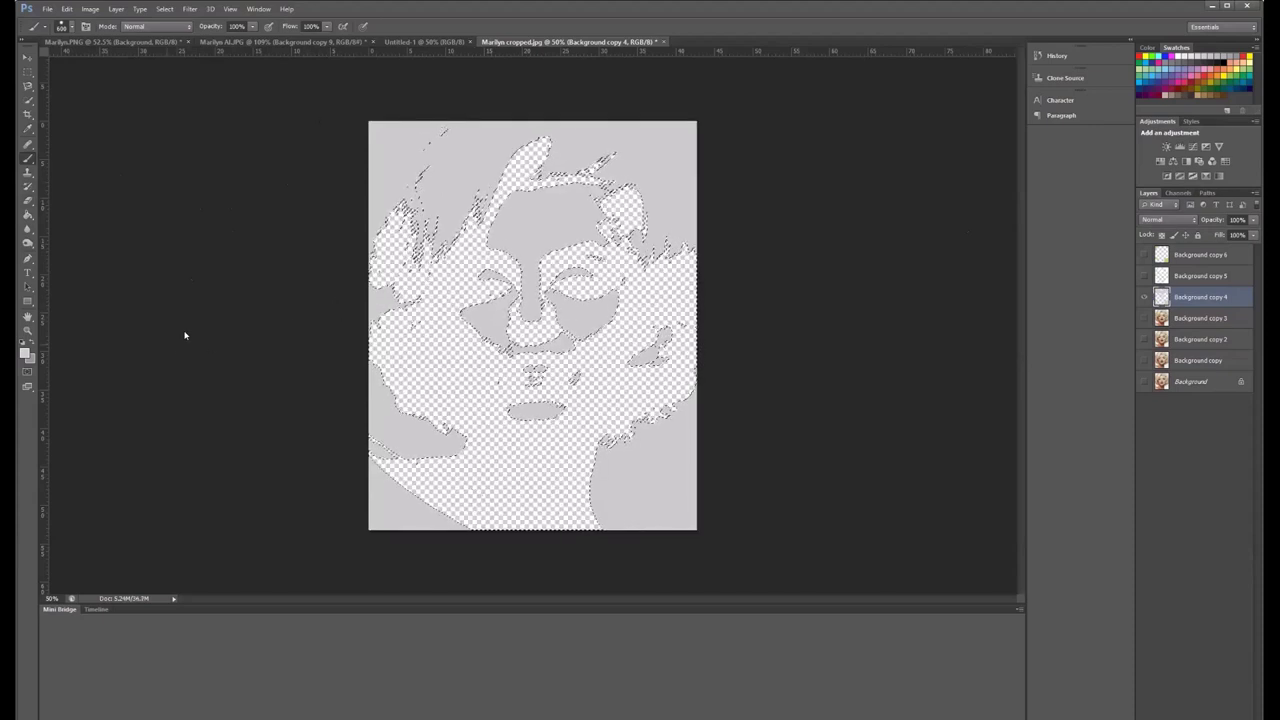
left_click(1144, 276)
left_click(1144, 254)
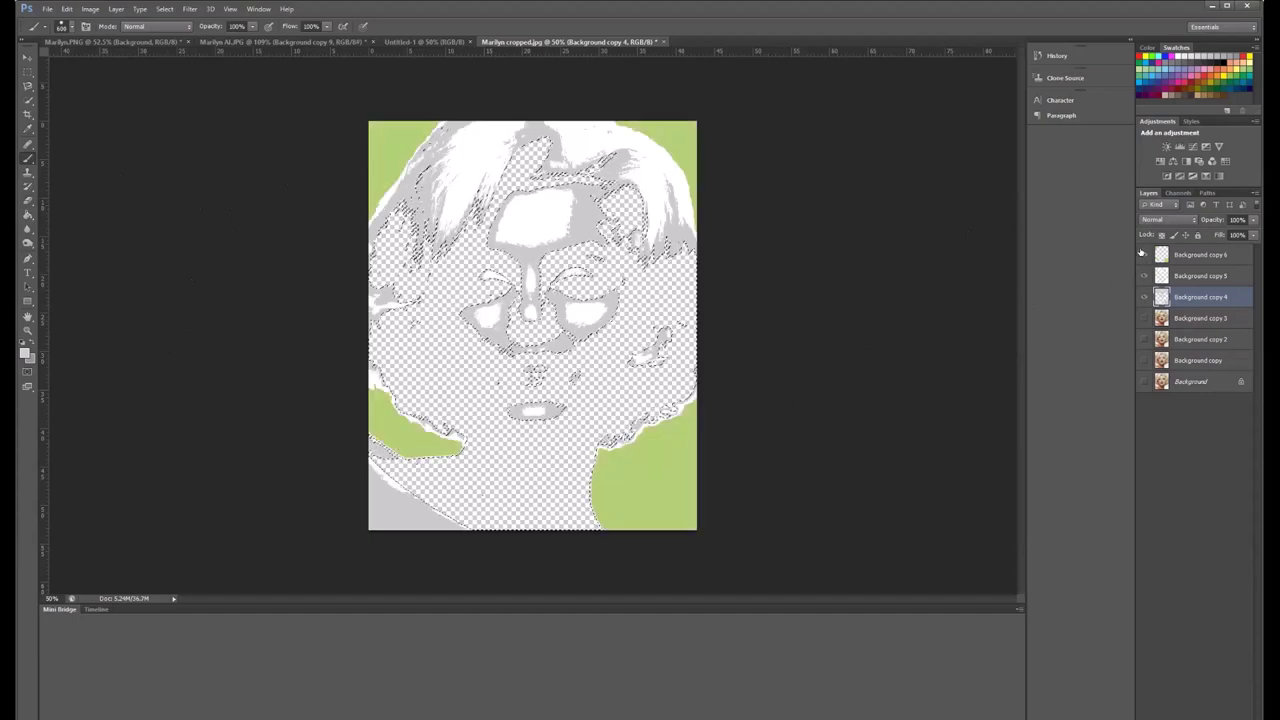
Hide Background copies 4, 5 and 6, show Background copy 3 and apply a Threshold adjustment of about 150 to it.
left_click(1144, 297)
left_click(1144, 276)
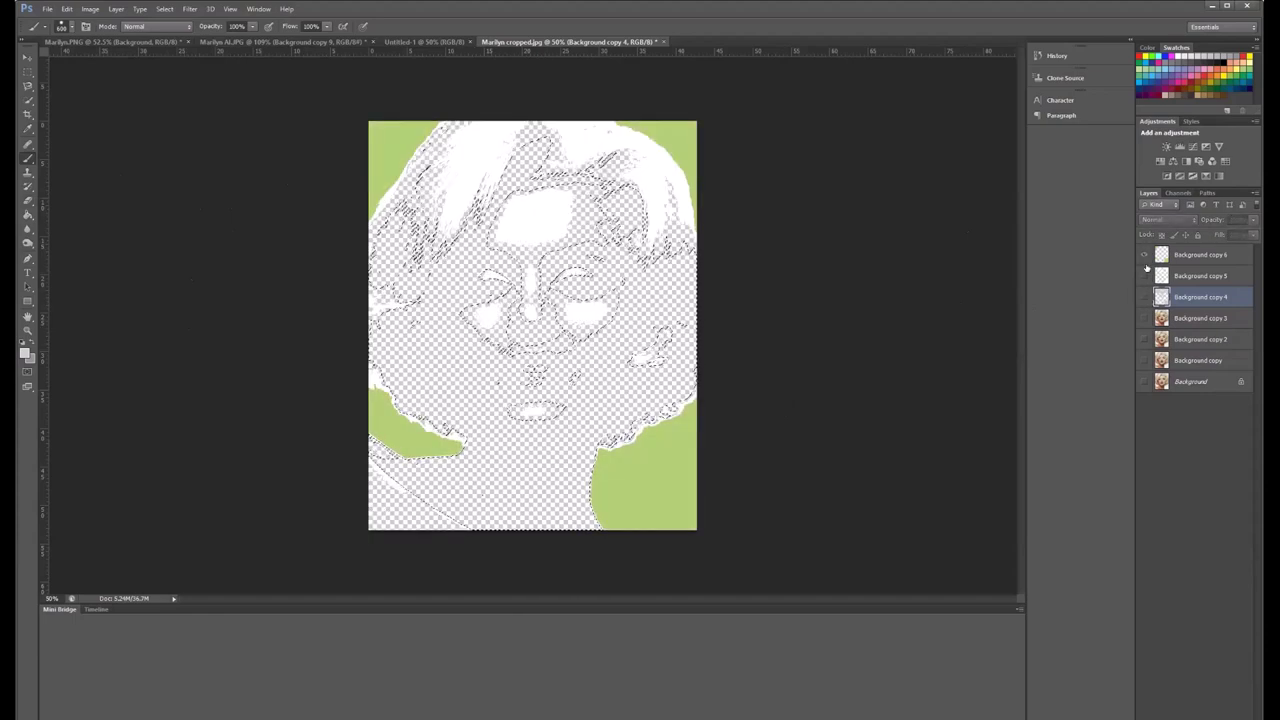
left_click(1144, 254)
left_click(1144, 318)
left_click(1195, 318)
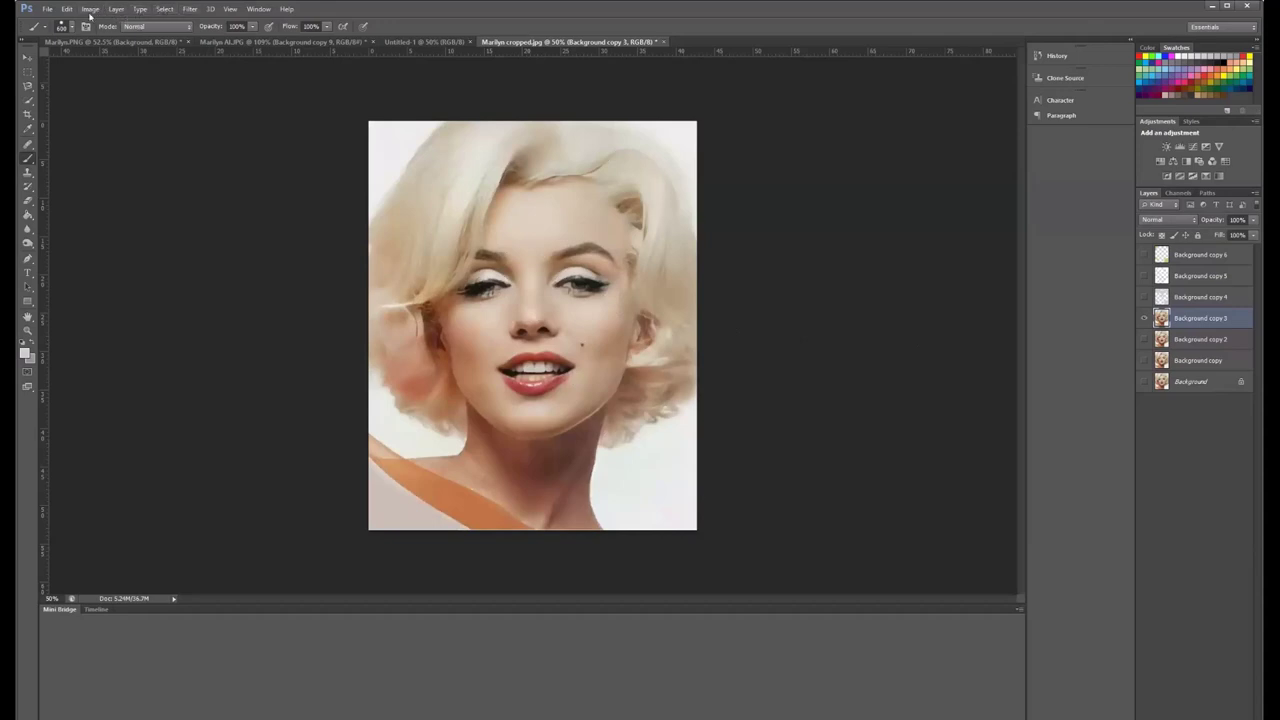
left_click(89, 8)
mouse_move(112, 42)
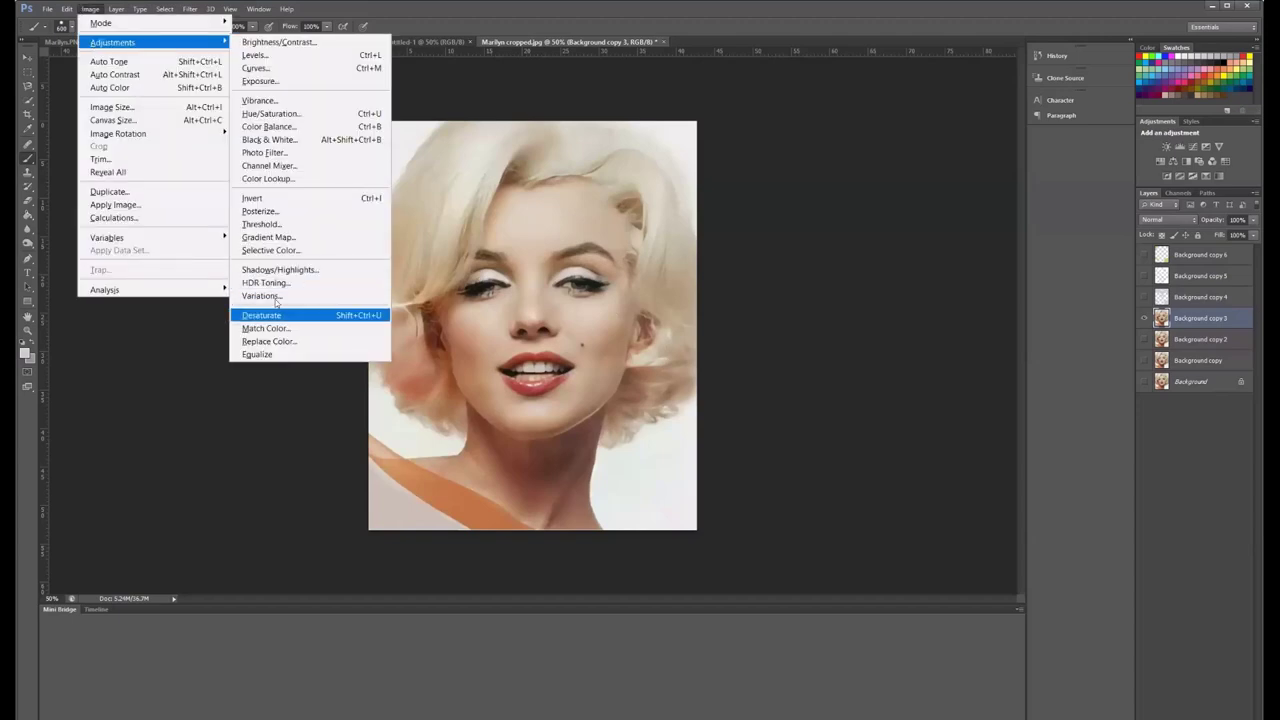
left_click(283, 228)
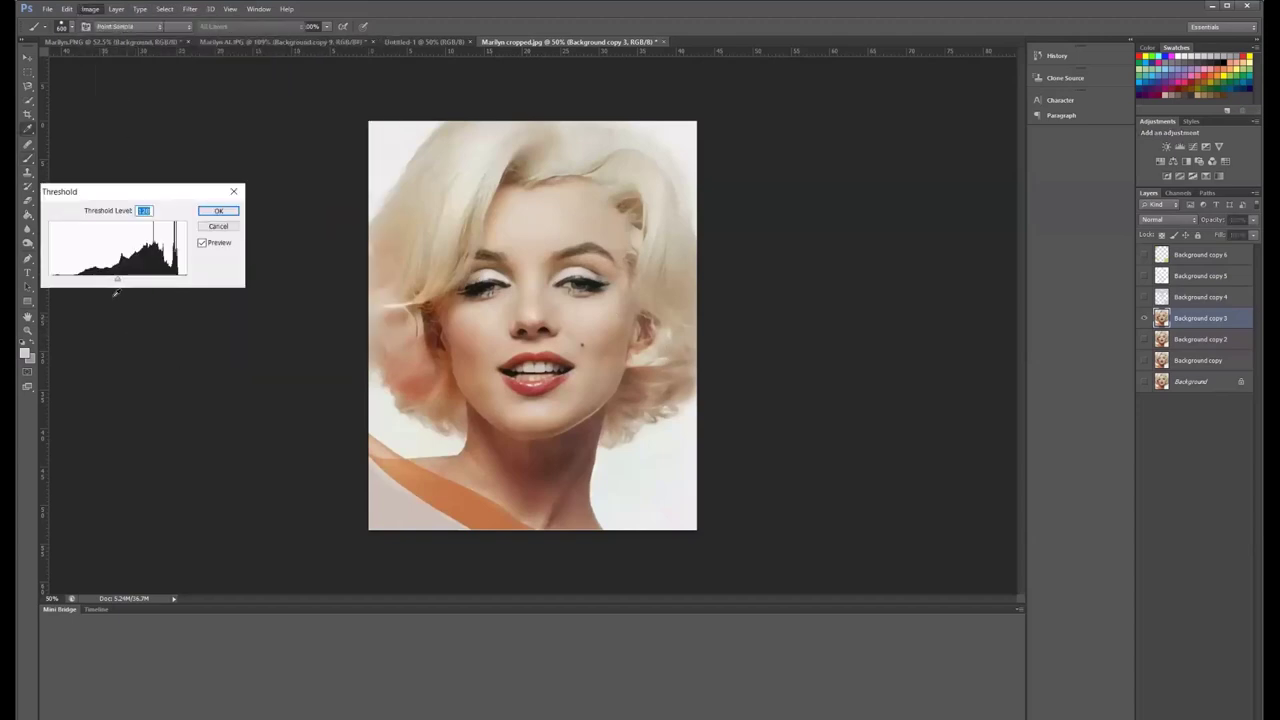
left_click_drag(115, 277, 126, 280)
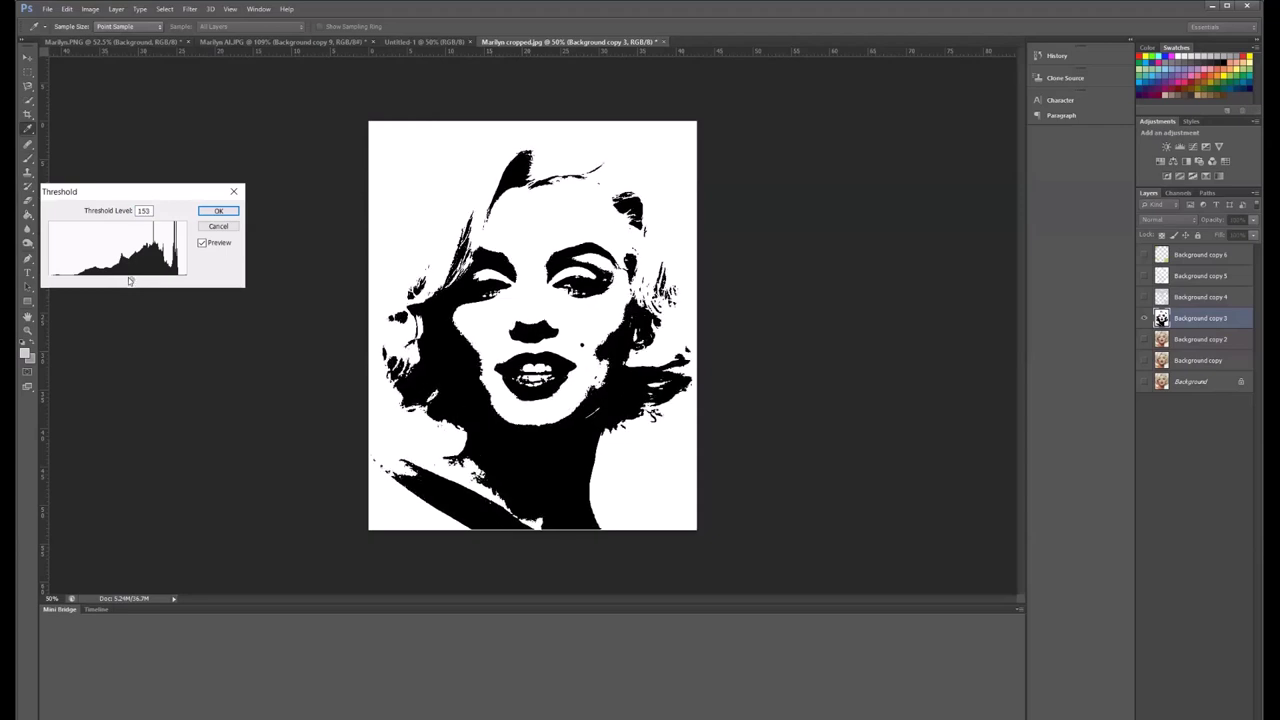
left_click(220, 212)
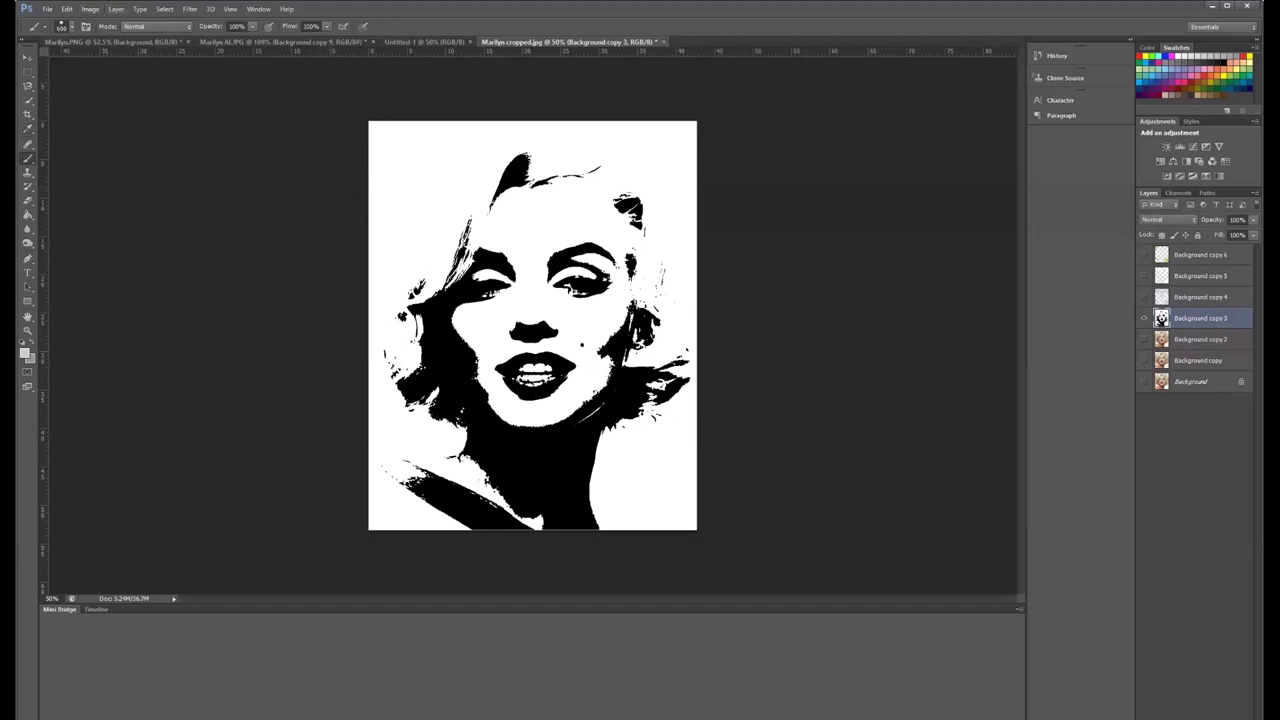
Select the white areas of Background copy 3 with Color Range at fuzziness 14 and fill them with medium grey.
left_click(165, 9)
left_click(185, 125)
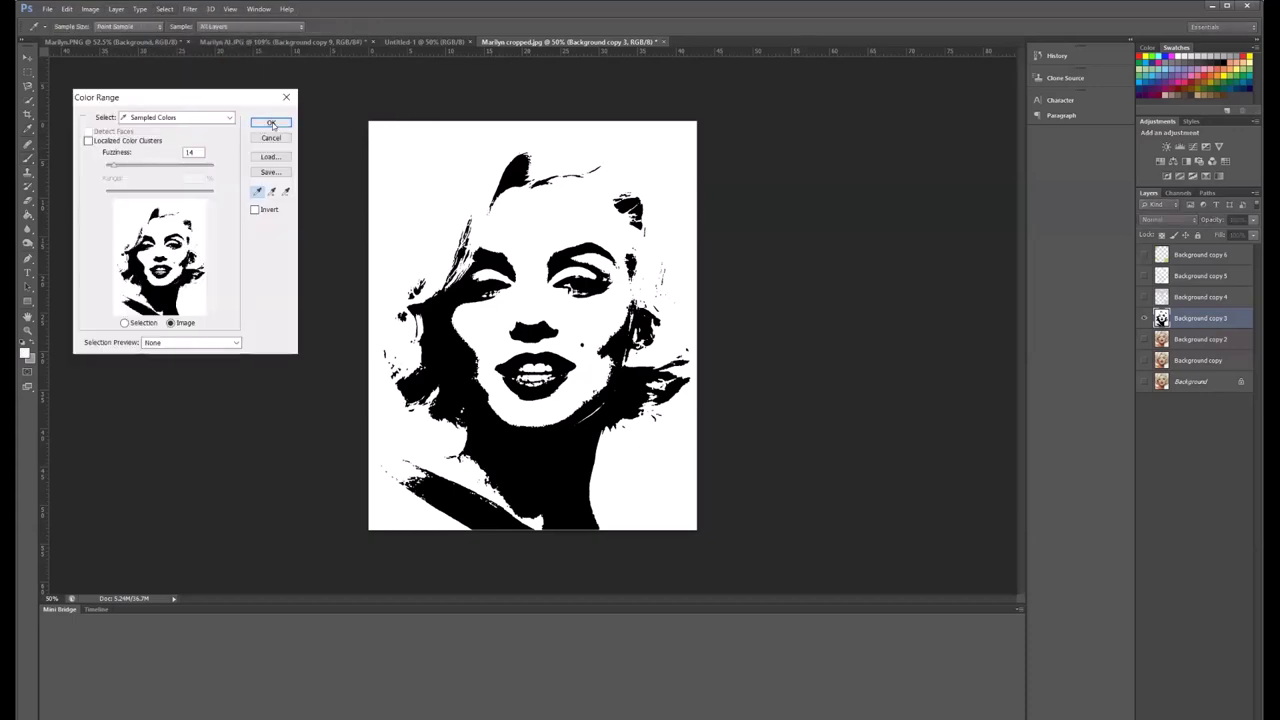
left_click(270, 121)
key("b")
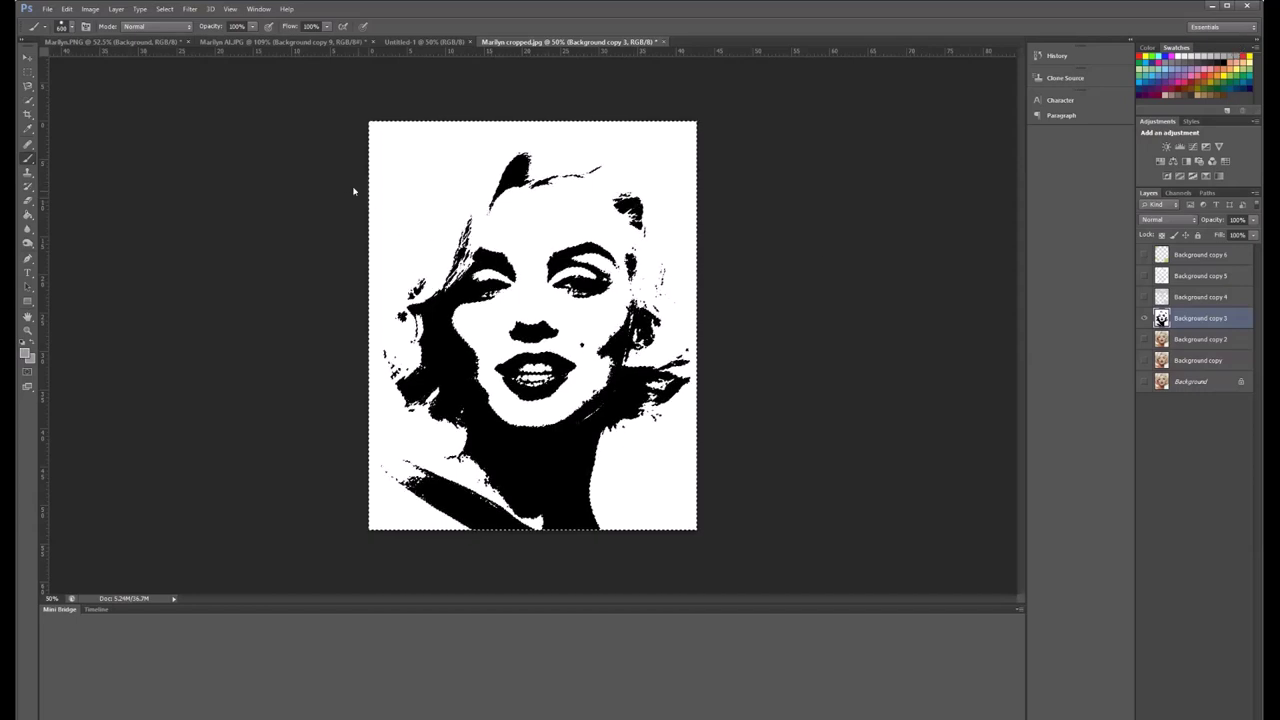
key("alt+BackSpace")
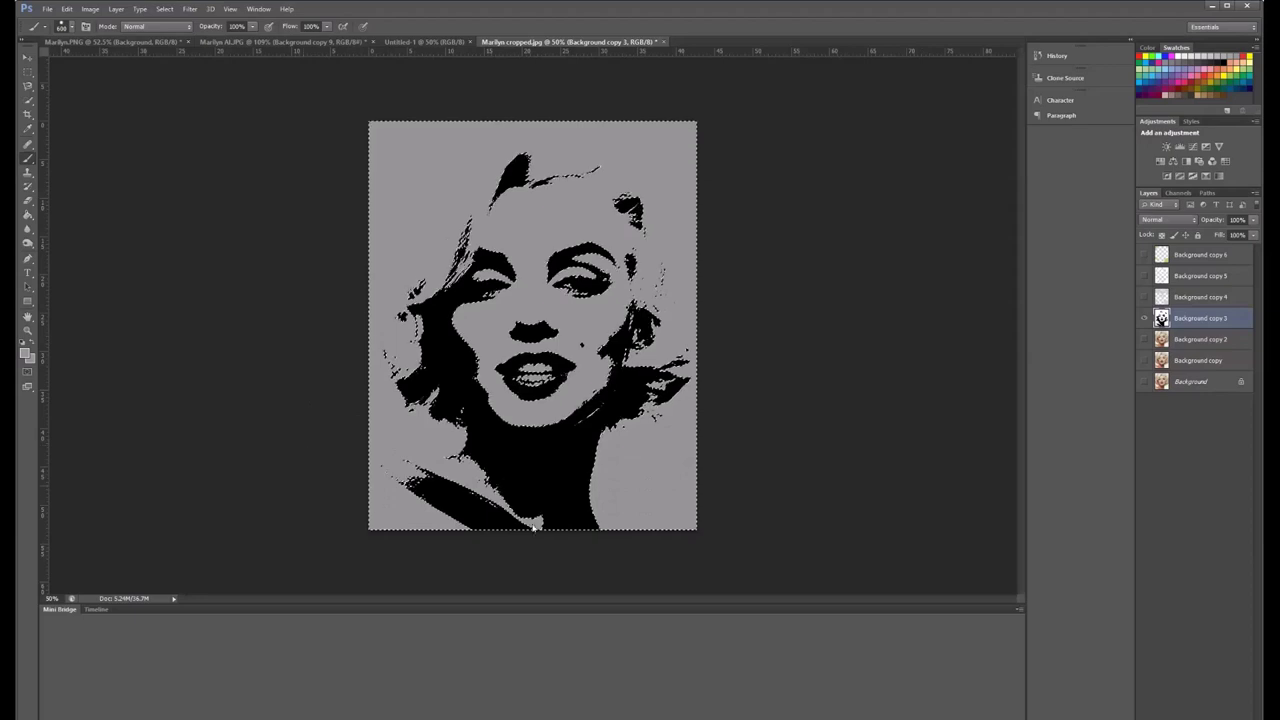
Invert the selection, delete the black areas of Background copy 3, and show Background copy 4 over it.
key("ctrl+shift+i")
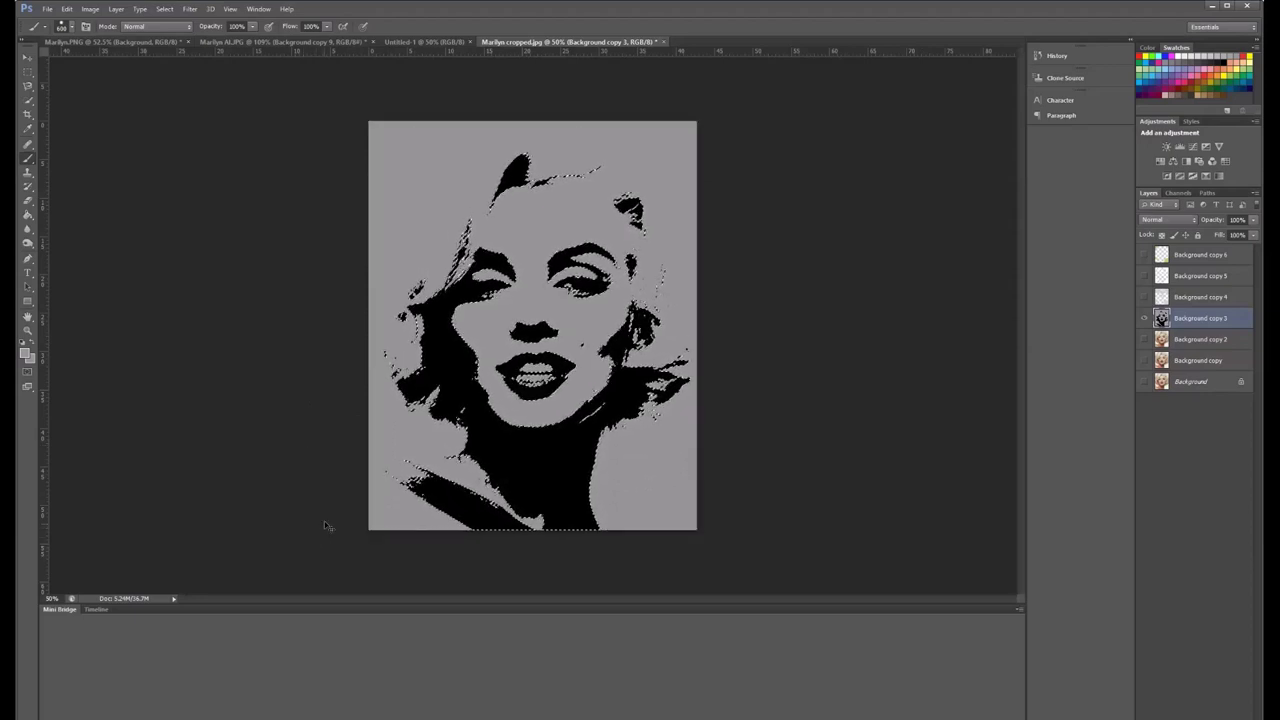
key("Delete")
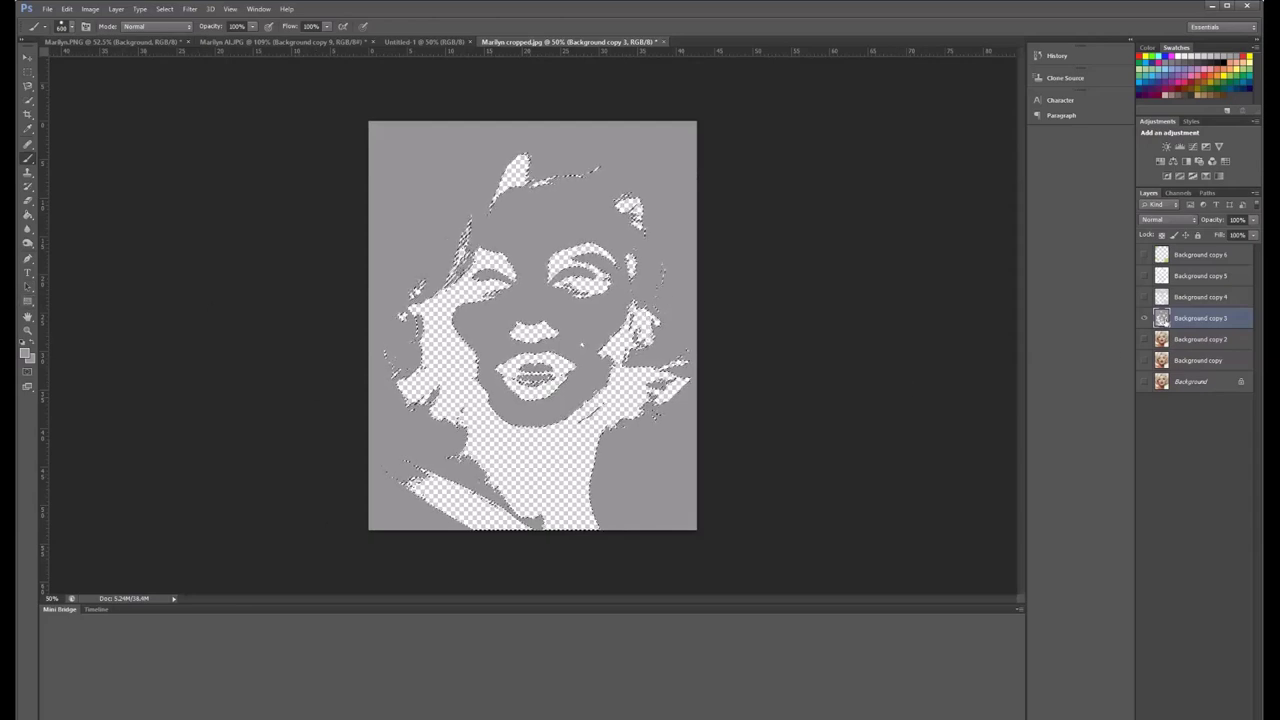
left_click(1146, 297)
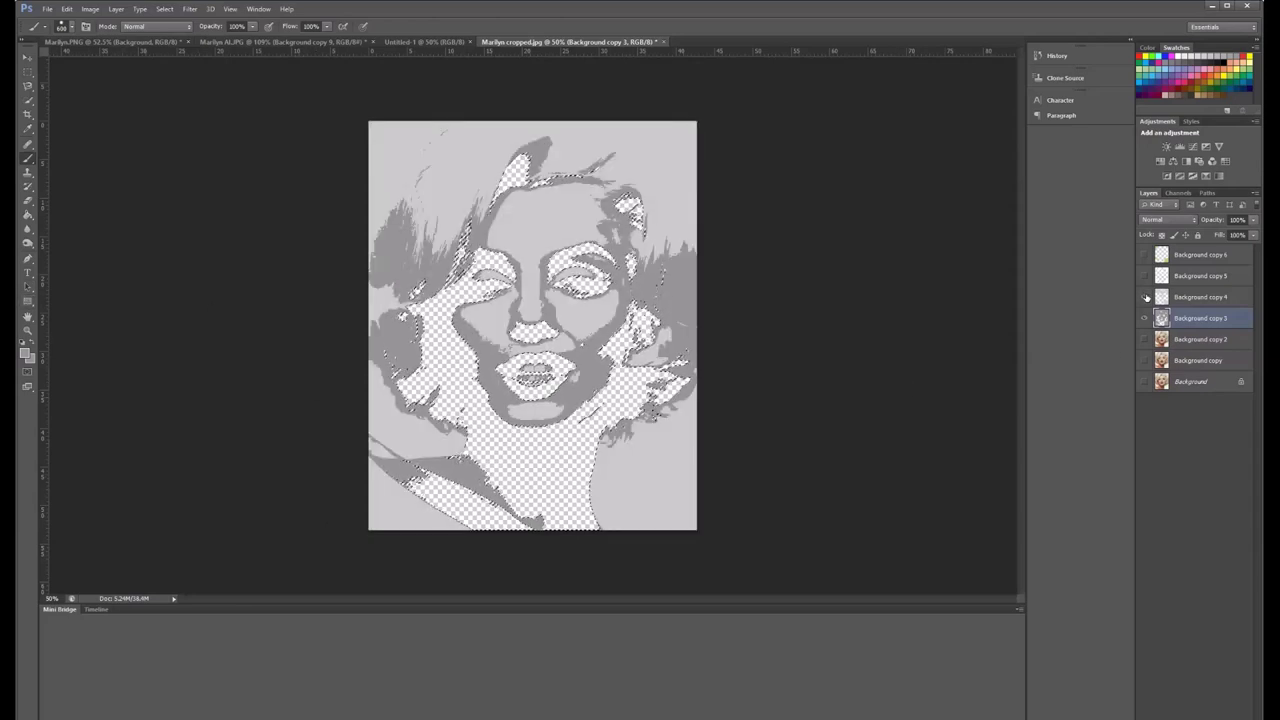
Toggle Background copy 4 to compare the tones, then hide Background copies 3 and 4 and clear the selection.
left_click(1146, 297)
left_click(1146, 297)
left_click(1146, 297)
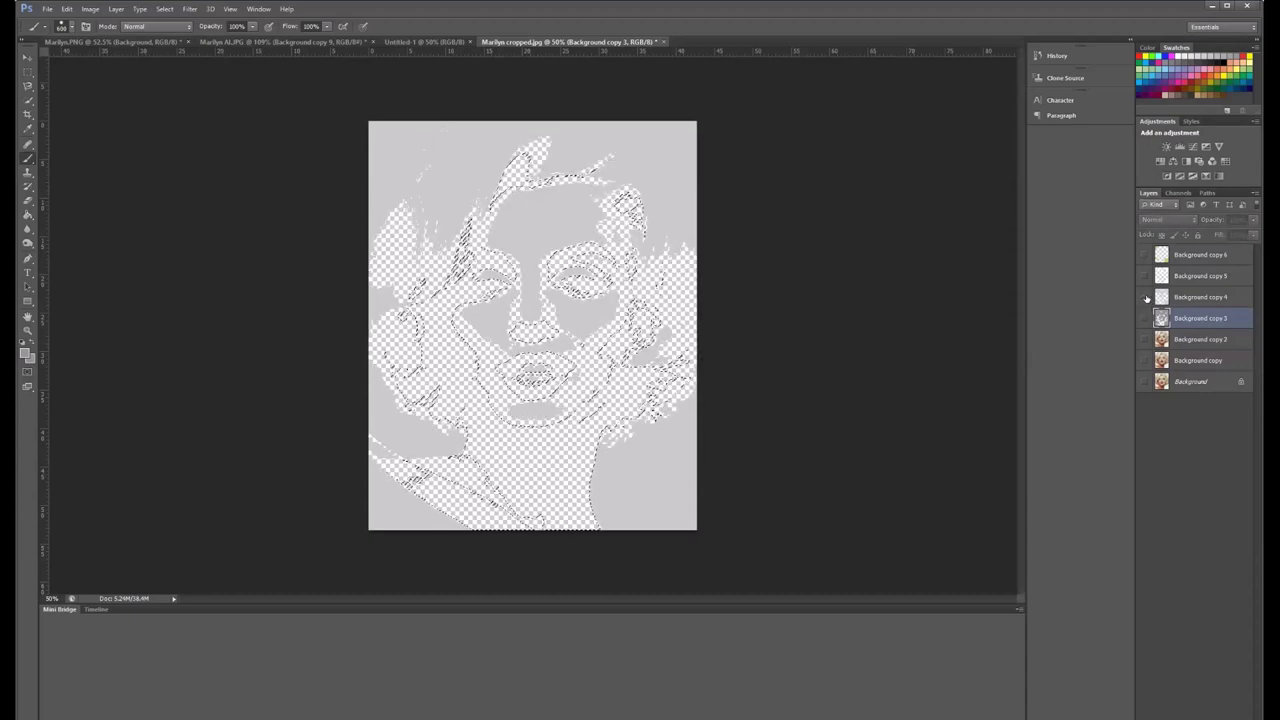
left_click(1146, 318)
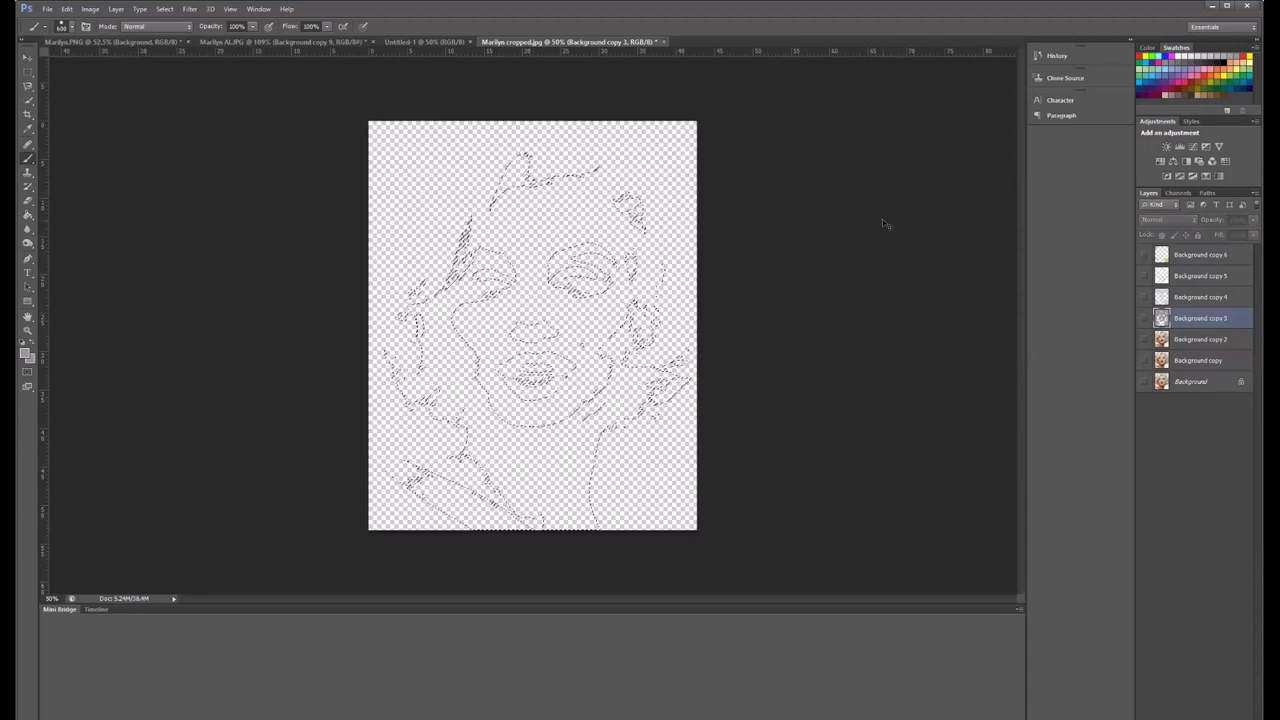
key("ctrl+d")
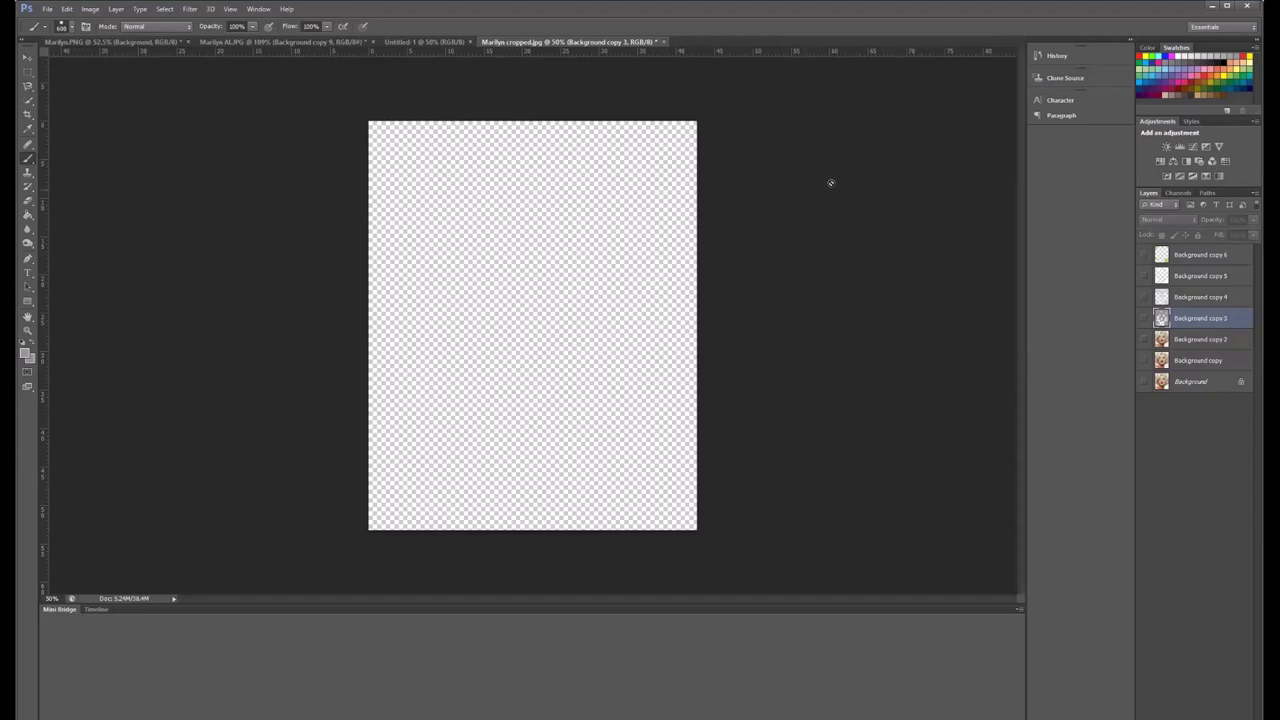
Show Background copy 2 and apply a Threshold adjustment to it at the default level.
left_click(1150, 339)
left_click(1146, 339)
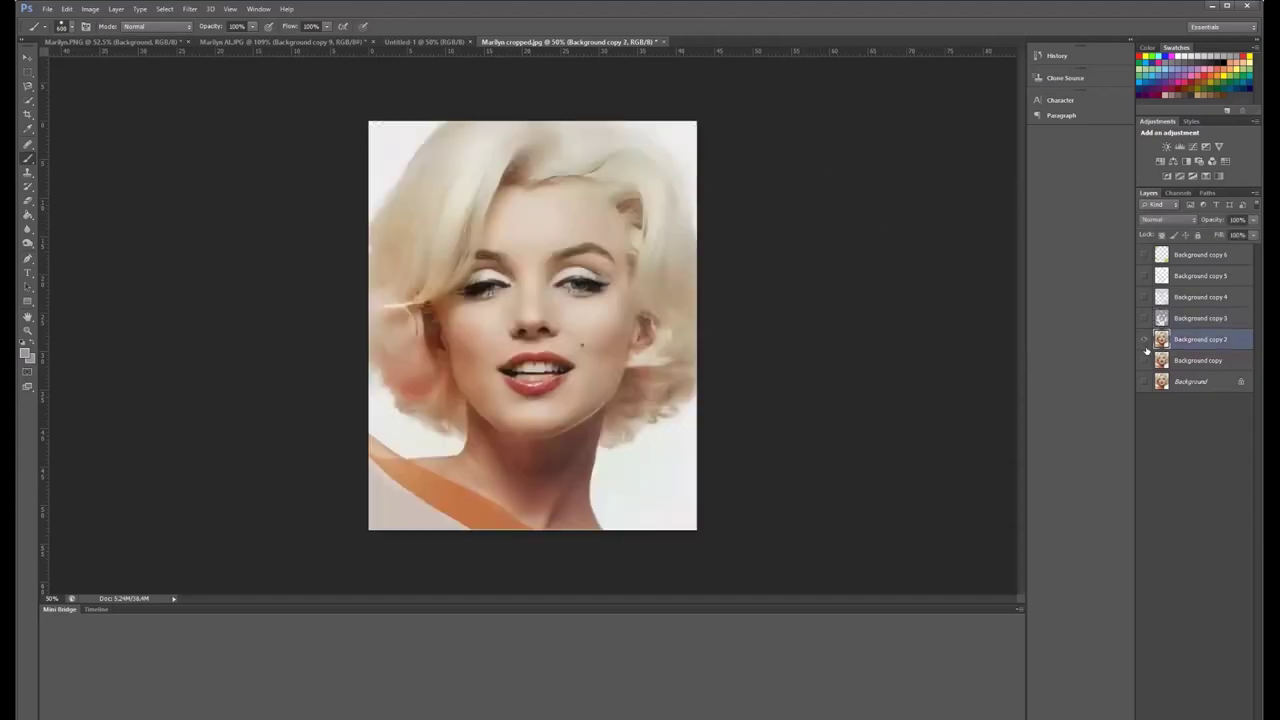
left_click(91, 9)
mouse_move(112, 42)
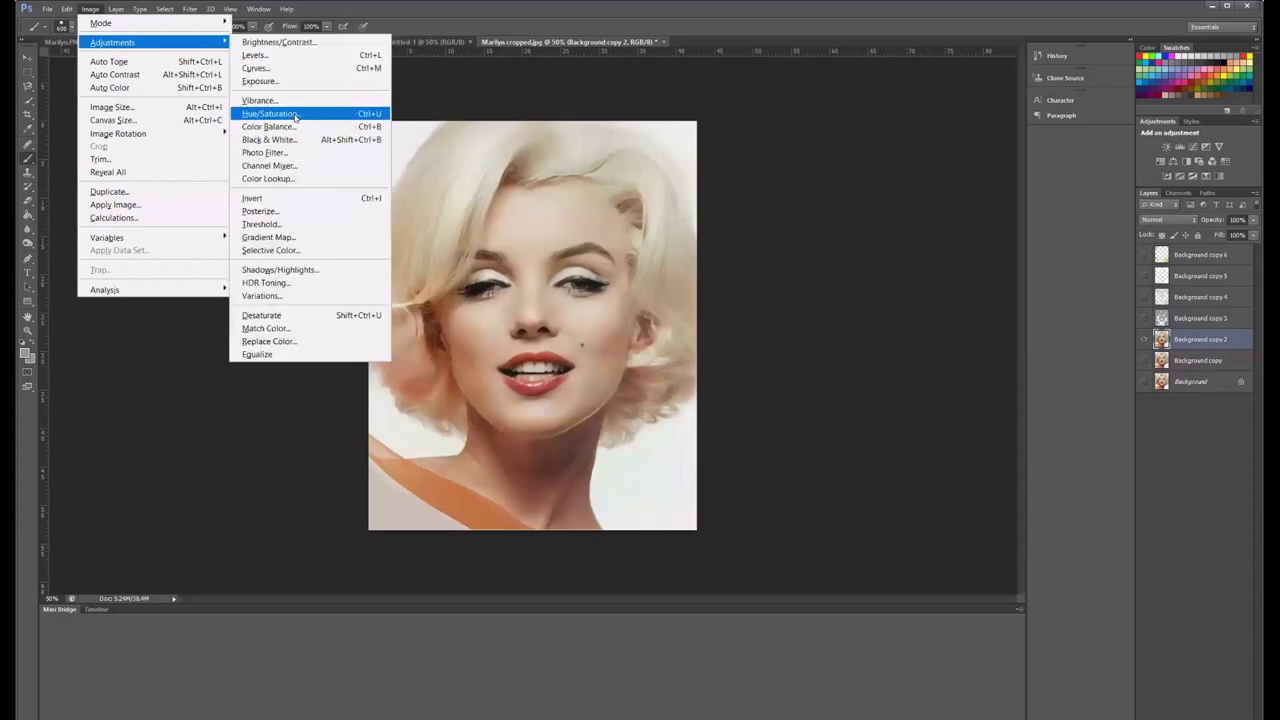
left_click(308, 224)
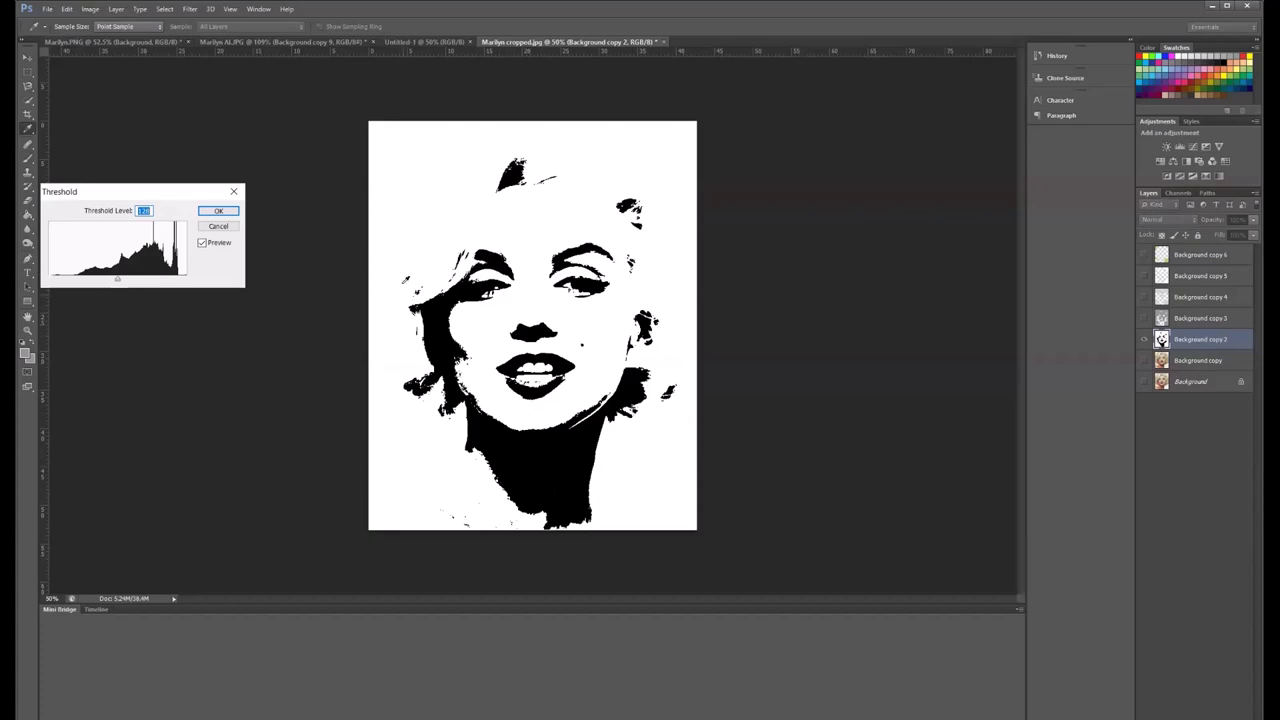
left_click(218, 211)
key("b")
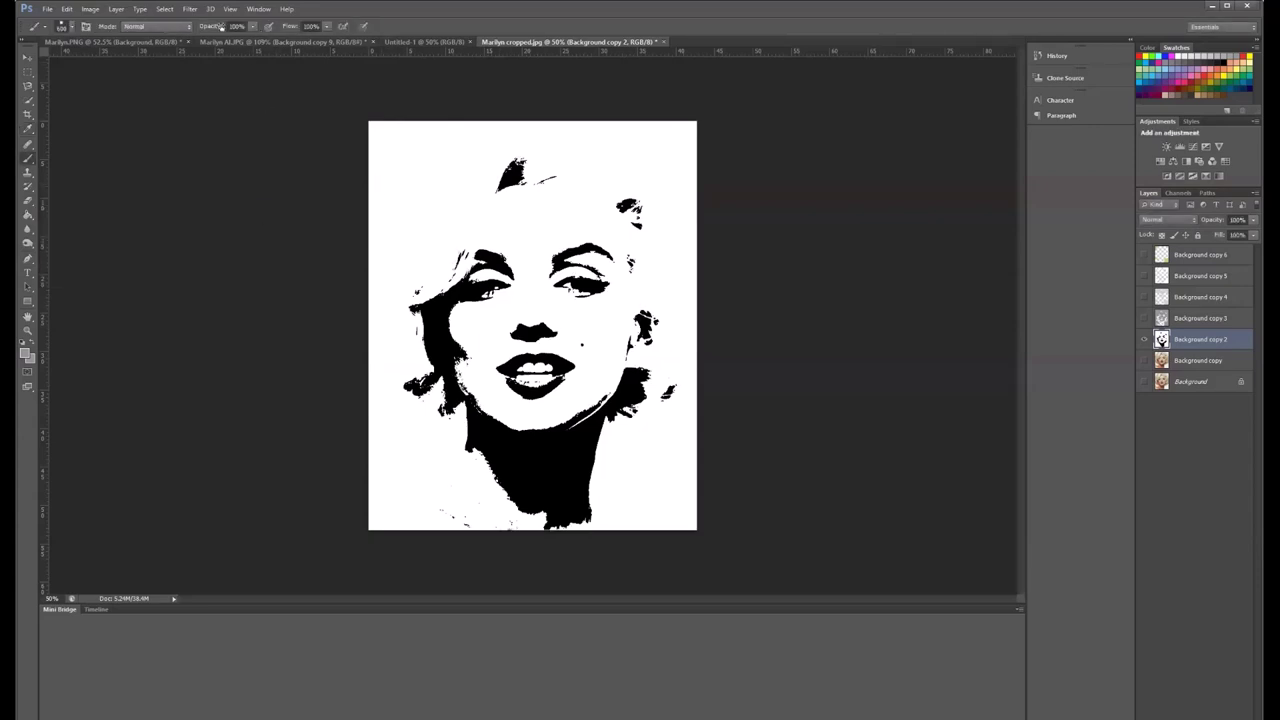
Select the white areas of Background copy 2 with Color Range at fuzziness 14 and paint them a darker grey.
left_click(162, 9)
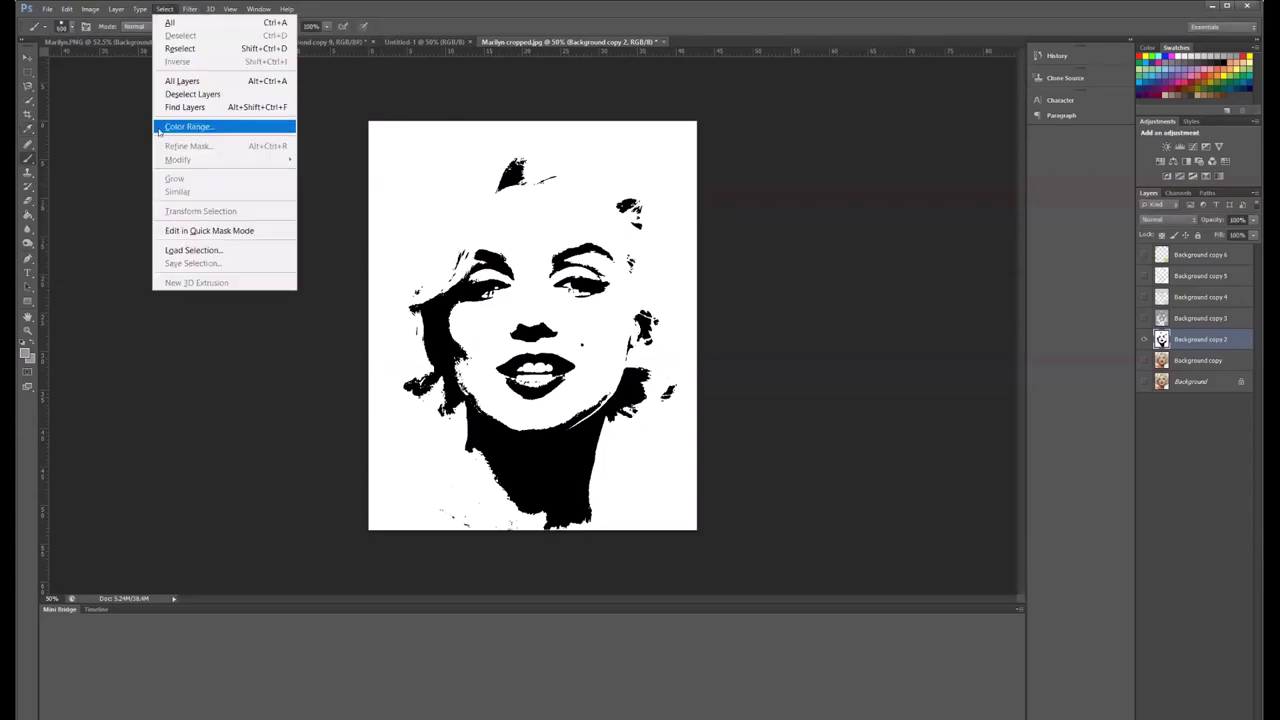
left_click(185, 123)
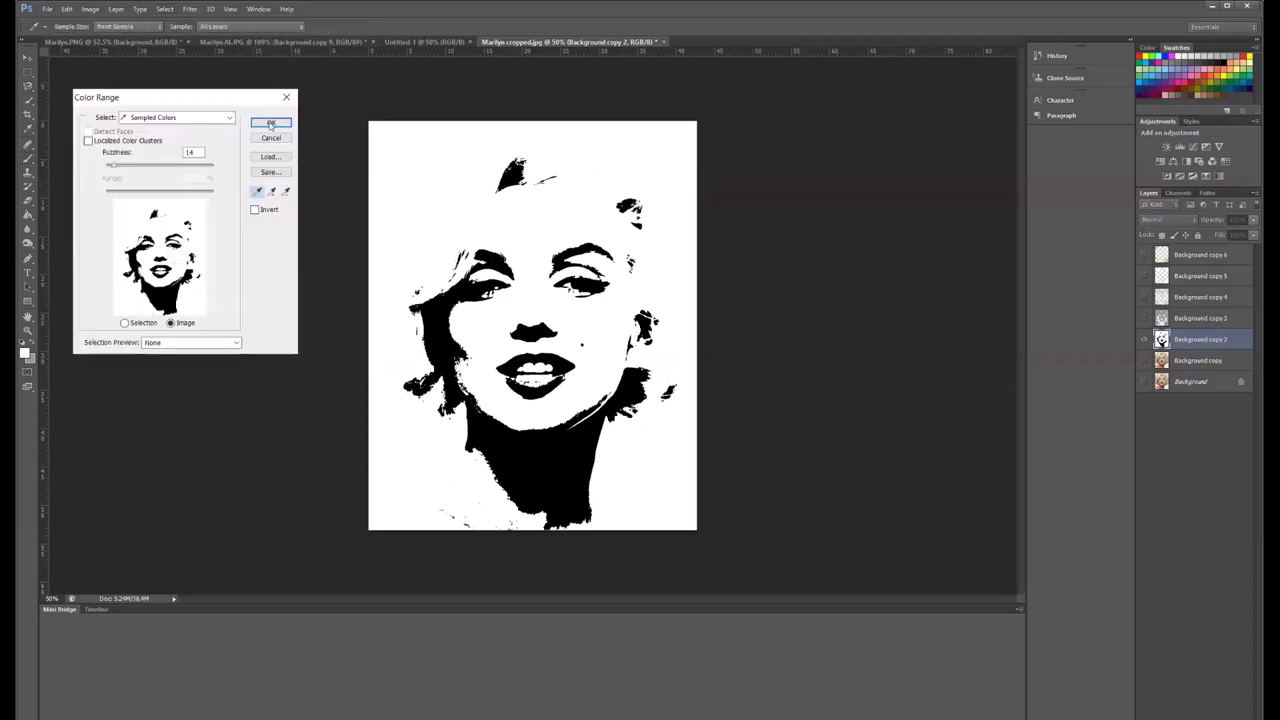
left_click(269, 123)
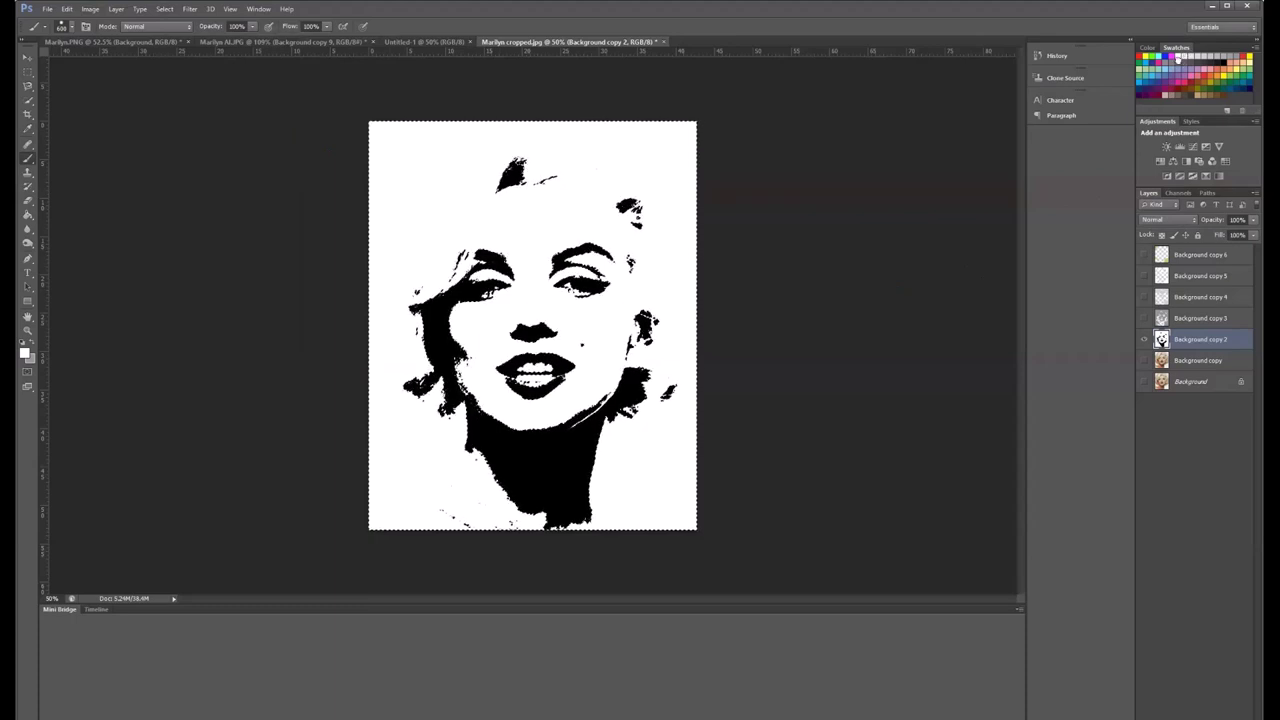
left_click(1180, 56)
mouse_move(374, 149)
left_mouse_down()
mouse_move(701, 176)
mouse_move(370, 262)
mouse_move(443, 308)
left_mouse_up()
mouse_move(626, 395)
left_mouse_down()
mouse_move(789, 491)
mouse_move(435, 478)
mouse_move(268, 489)
left_mouse_up()
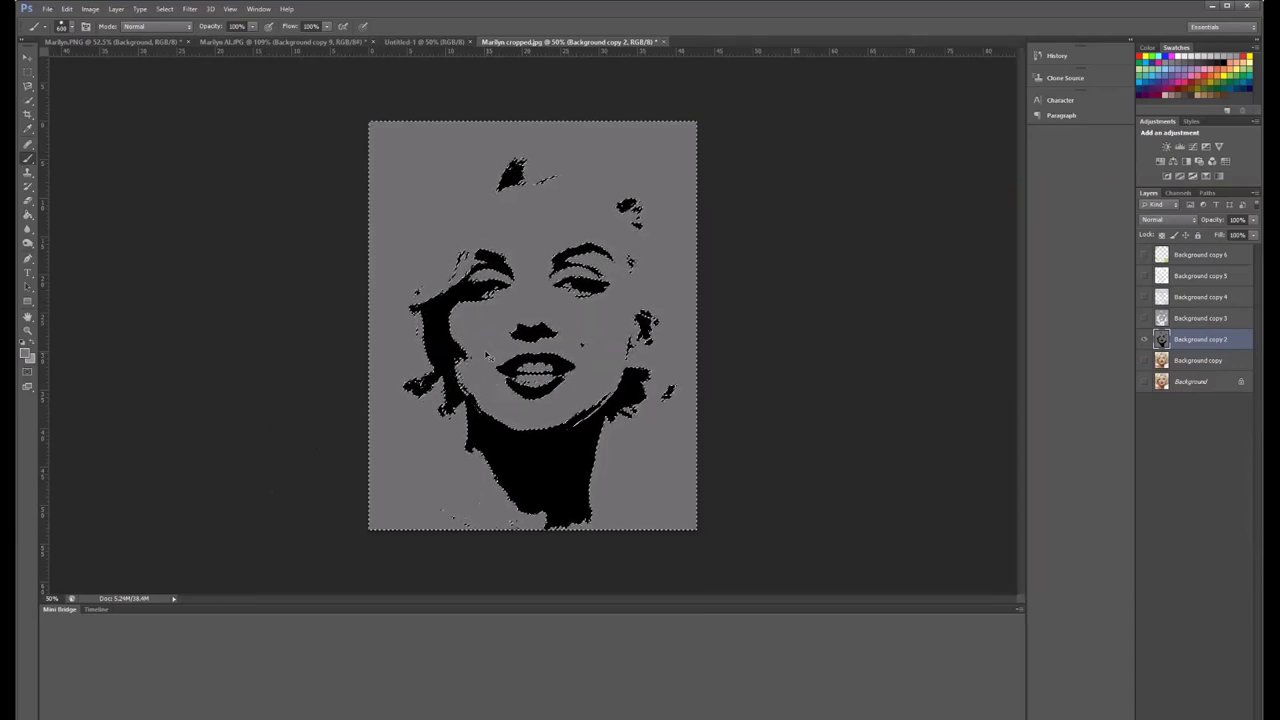
Delete the black areas of Background copy 2 and paint over stray specks around the hair with the sampled grey.
key("Delete")
key("ctrl+d")
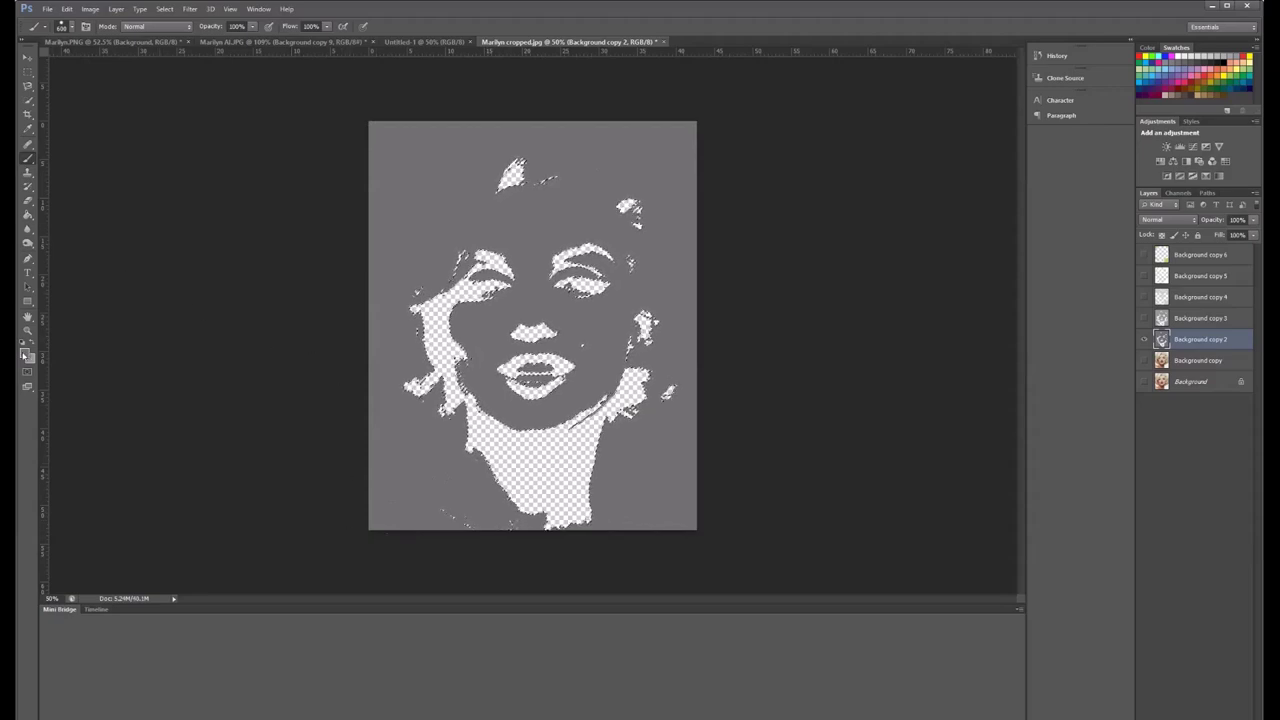
left_click(28, 128)
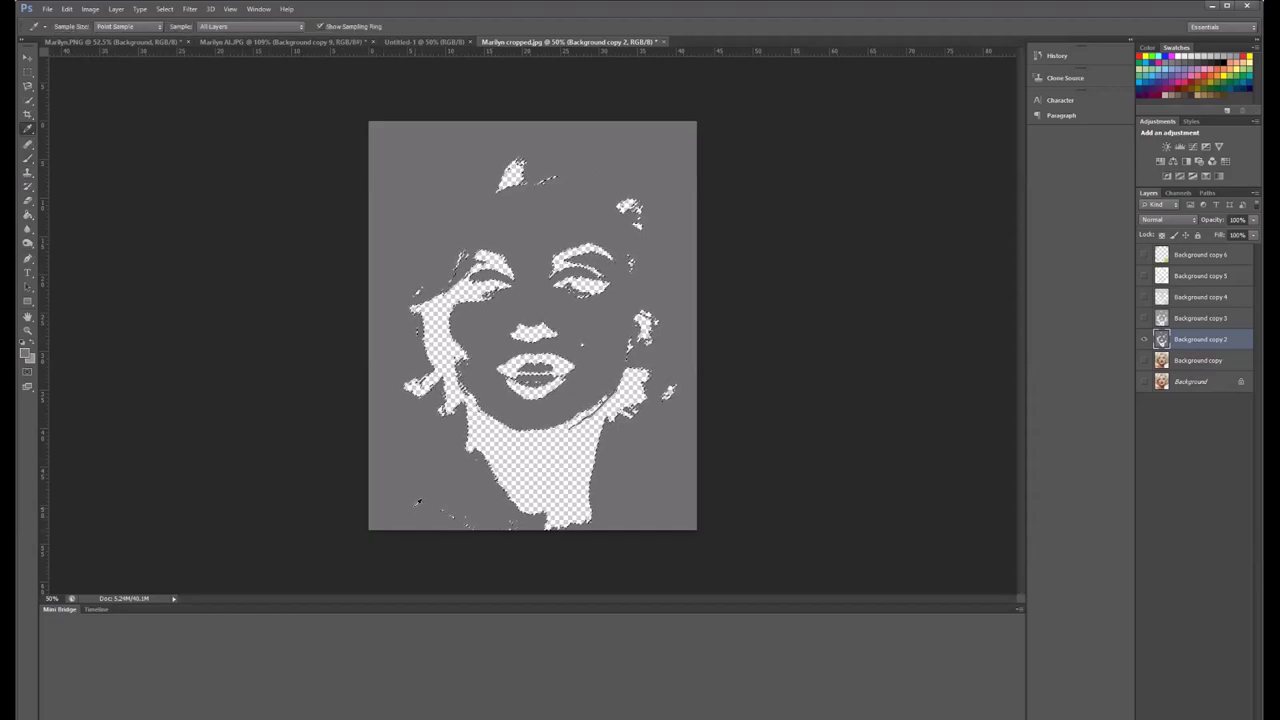
left_click(420, 466)
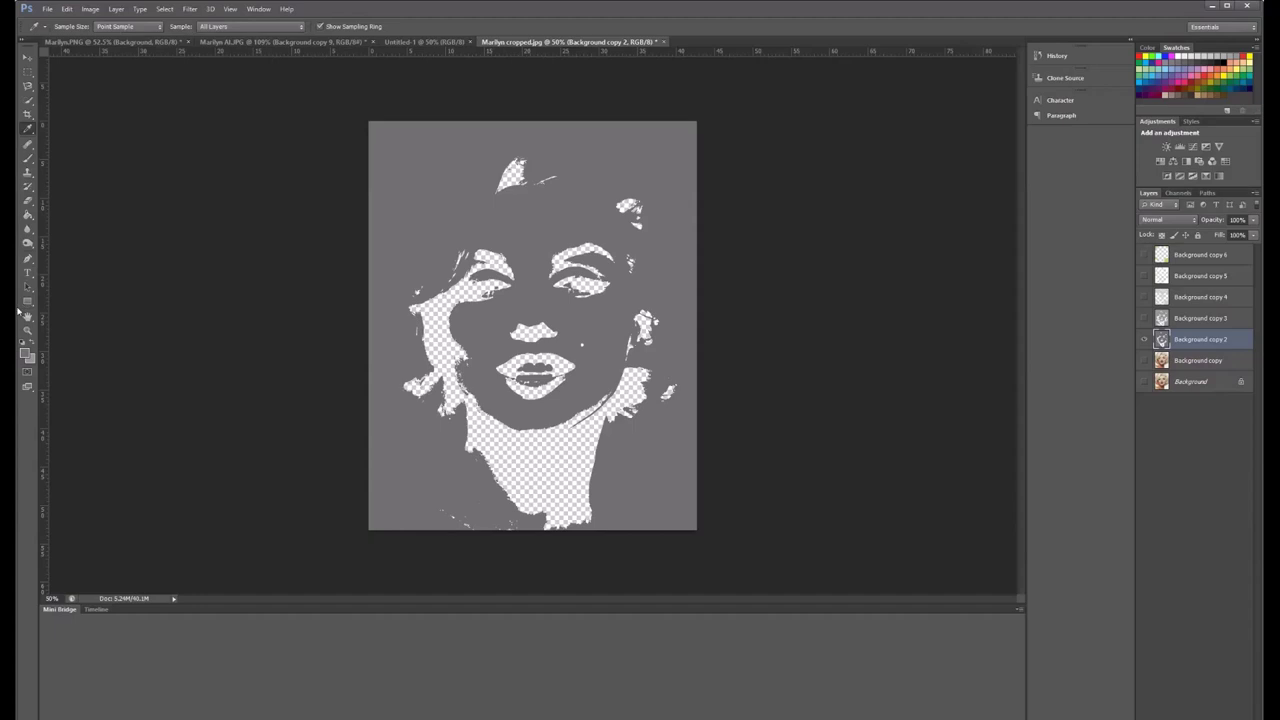
key("b")
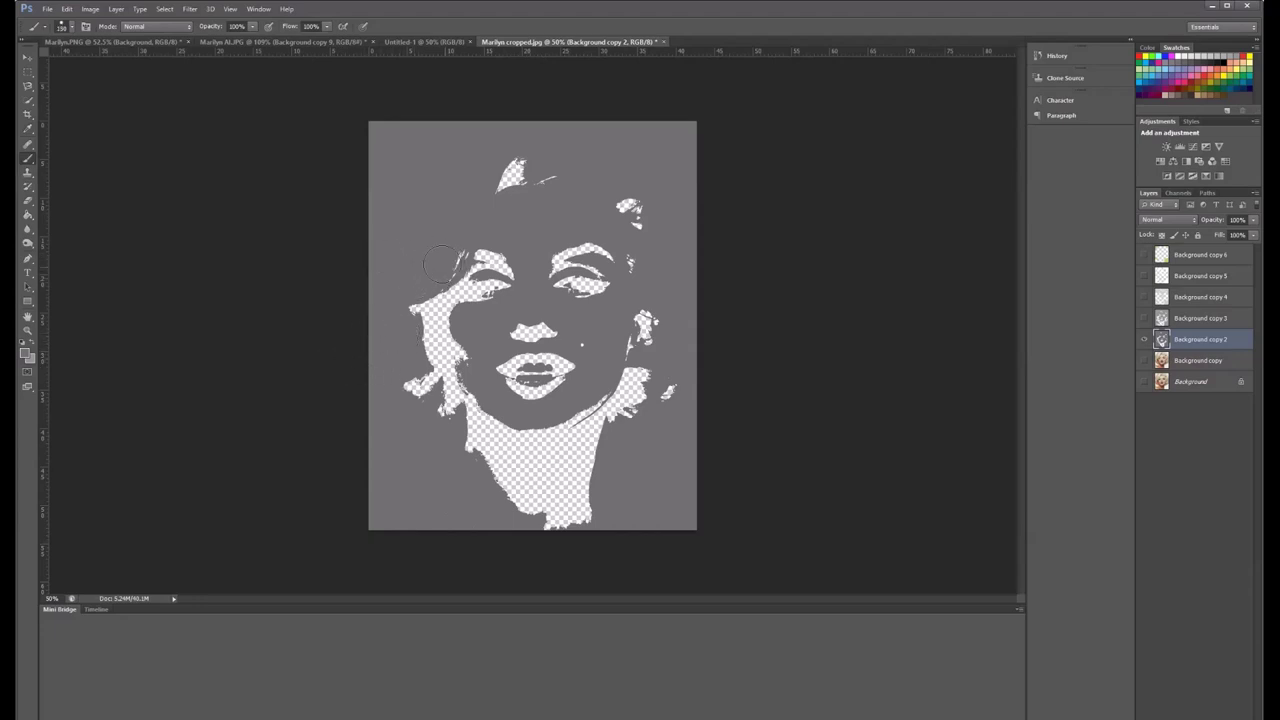
left_click_drag(440, 262, 455, 240)
left_click(666, 392)
Hide Background copy 2, show Background copy and apply a Threshold adjustment of about 90 to it.
left_click(1145, 340)
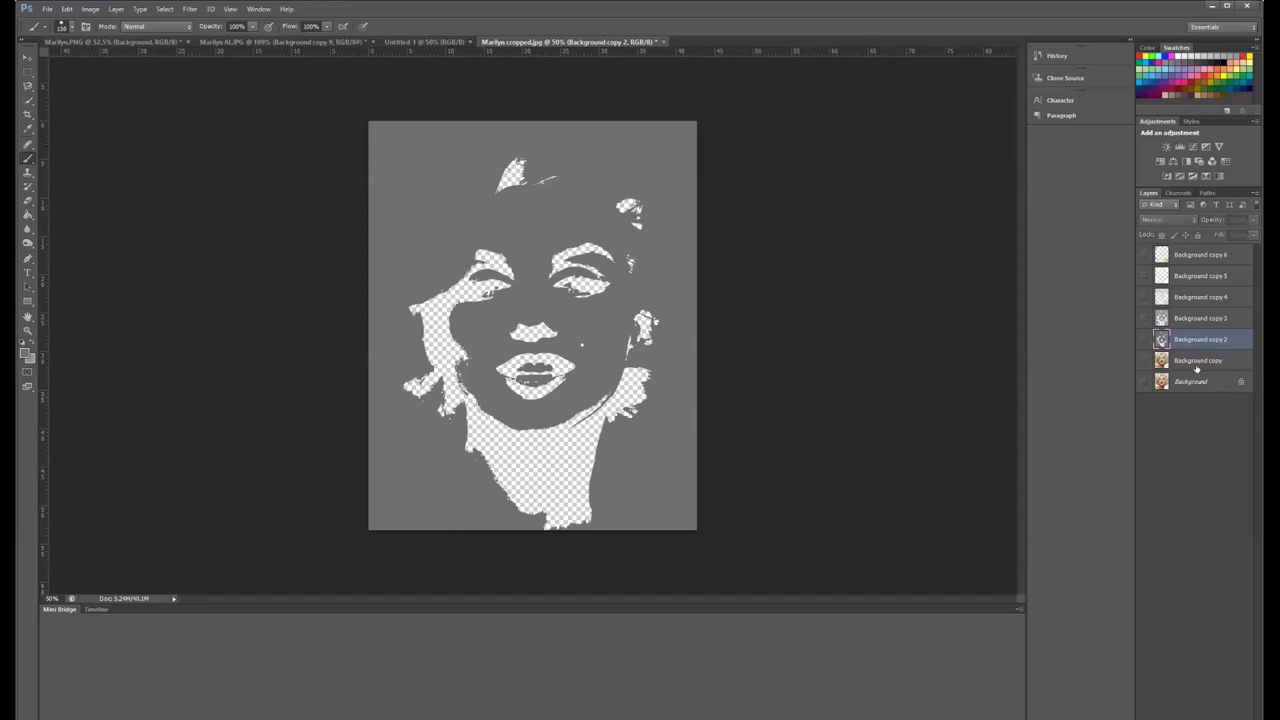
left_click(1138, 362)
left_click(1145, 360)
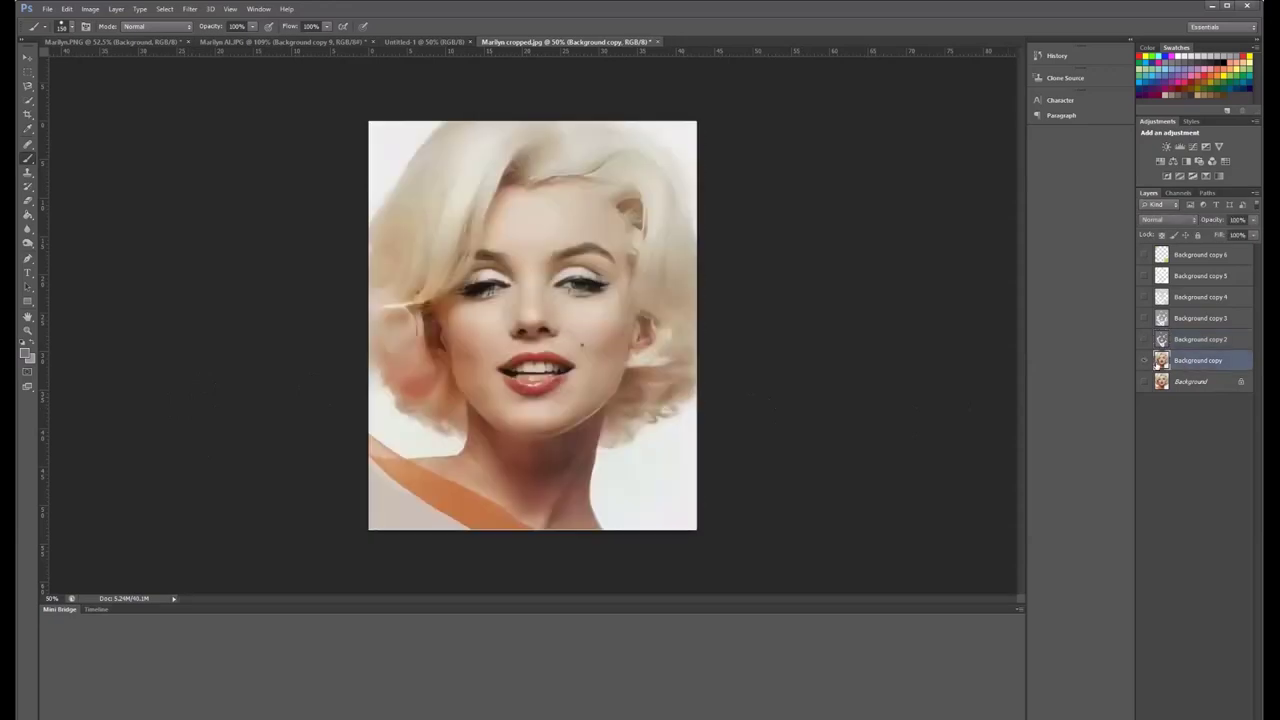
left_click(91, 9)
mouse_move(93, 42)
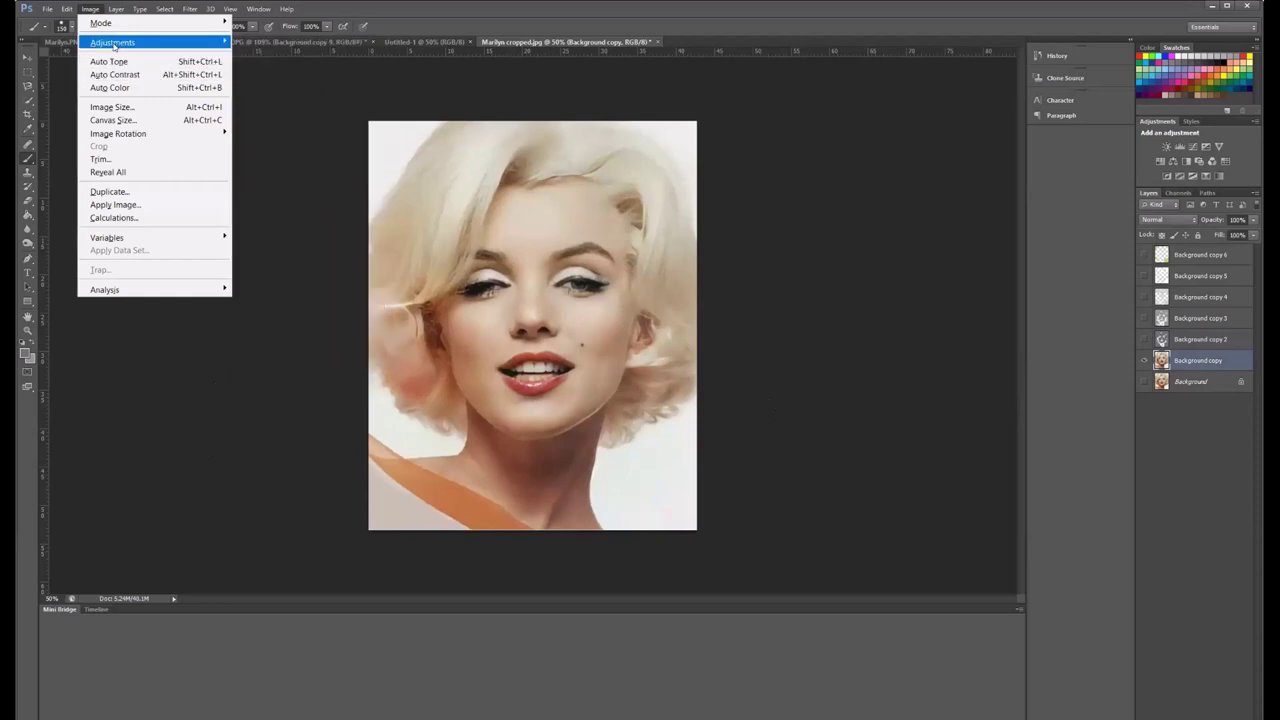
mouse_move(200, 42)
left_click(280, 220)
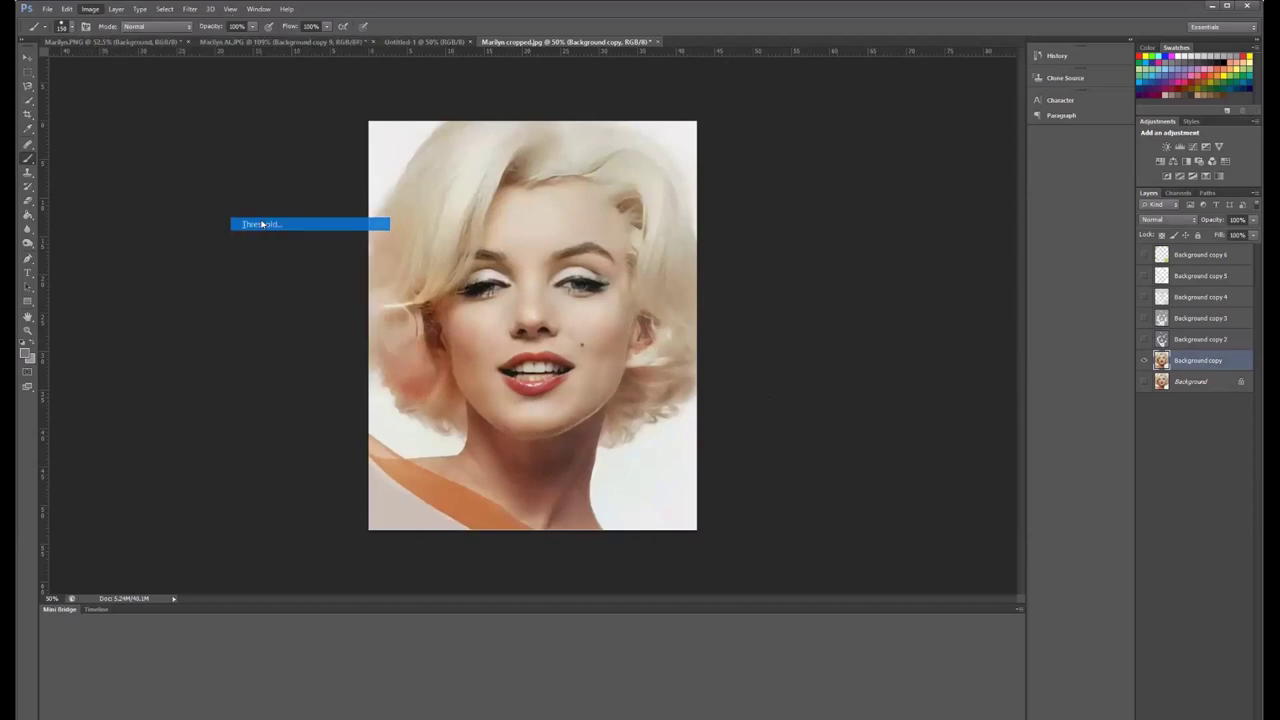
left_click_drag(116, 281, 98, 279)
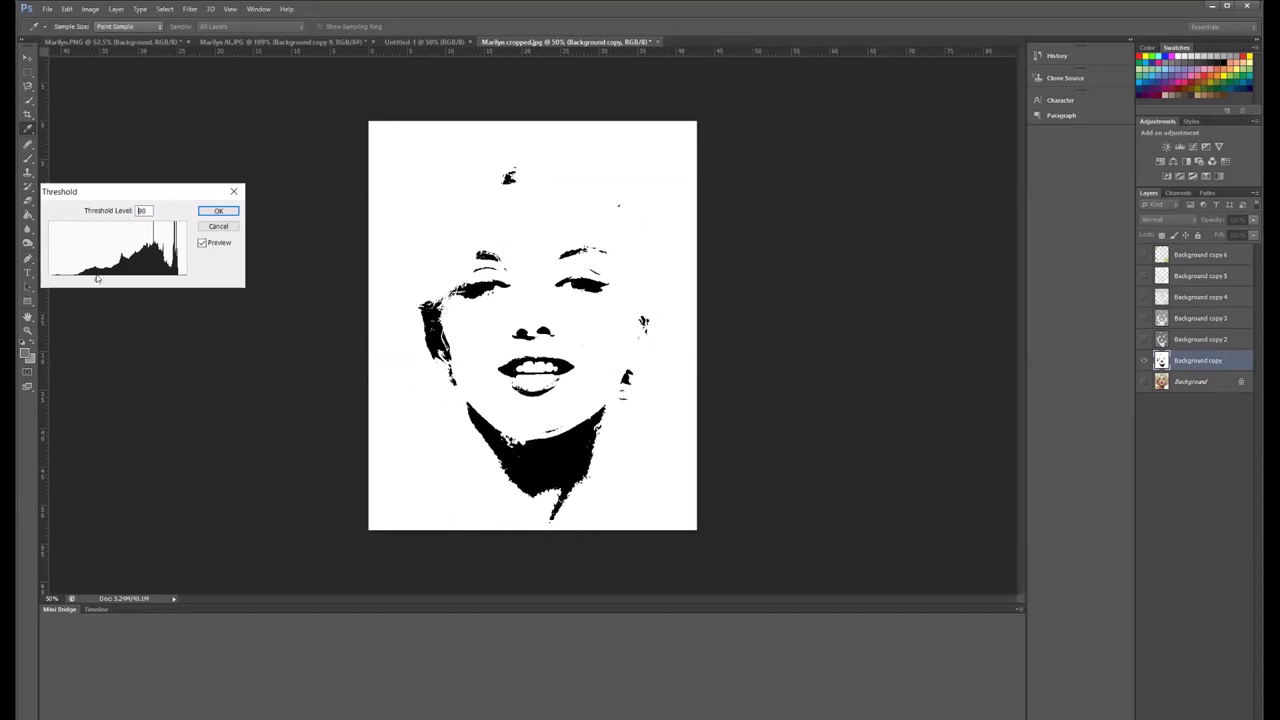
left_click(217, 212)
key("b")
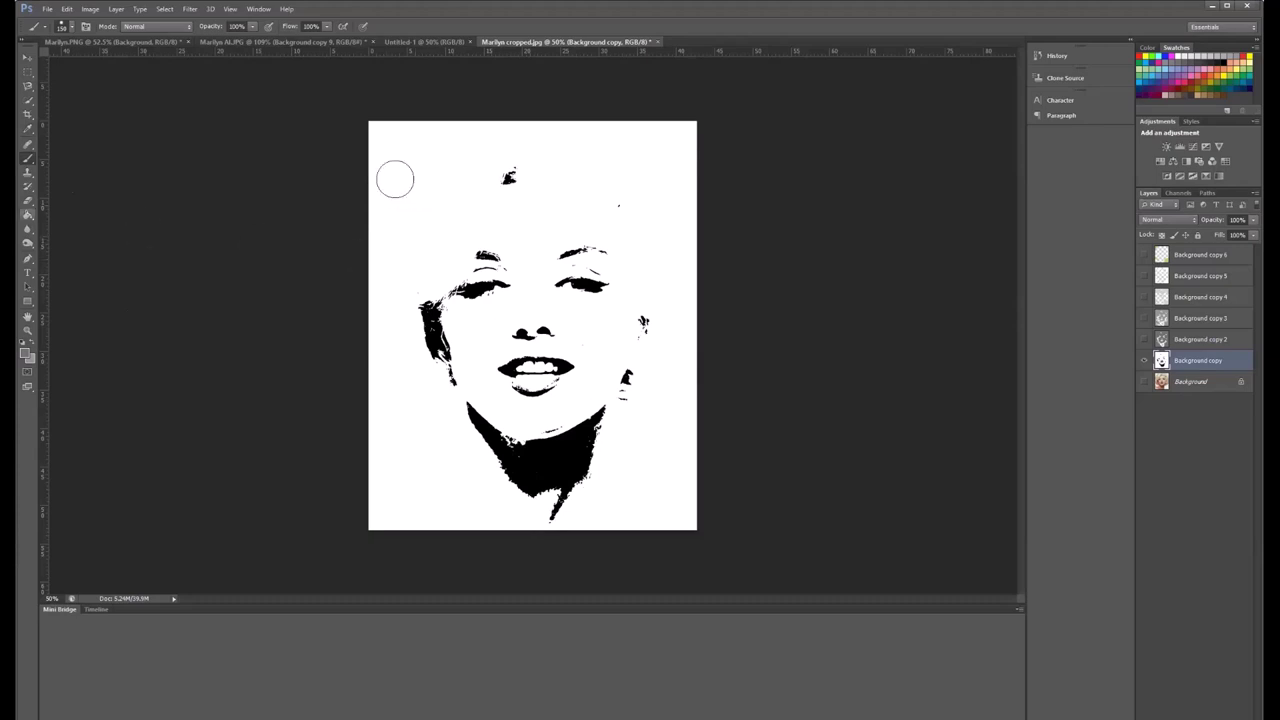
Paint out the stray black specks beside the ear and on both eyelids of Background copy with sampled white.
left_click(28, 128)
left_click(567, 172)
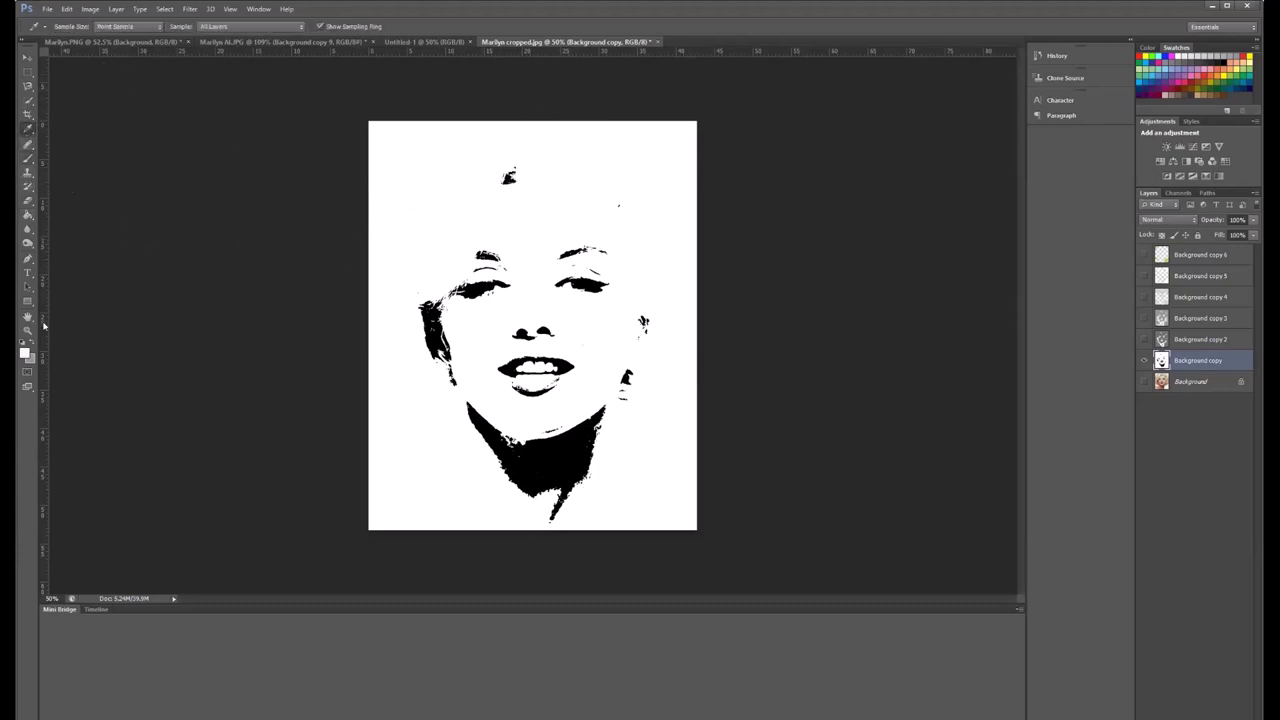
key("b")
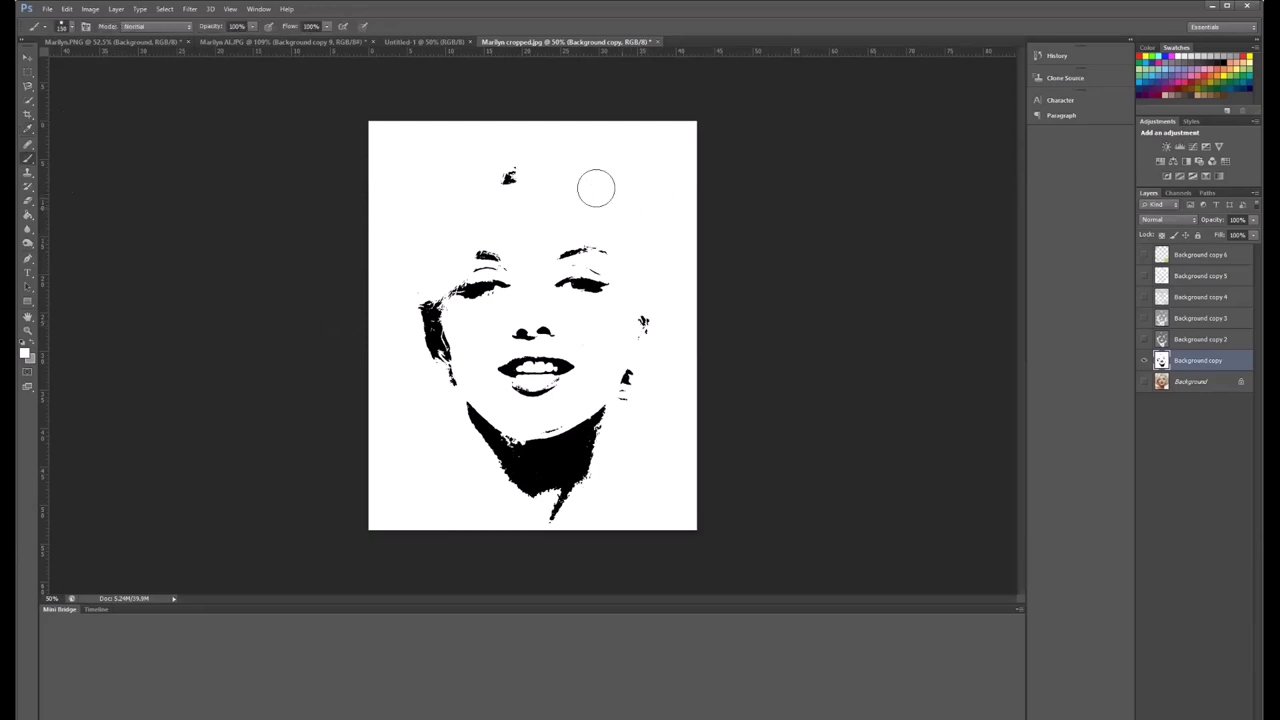
left_click_drag(645, 300, 669, 343)
key("bracketleft")
key("bracketleft")
key("bracketleft")
key("bracketleft")
key("bracketleft")
left_click_drag(490, 270, 478, 272)
left_click_drag(590, 272, 596, 268)
key("i")
left_click(421, 217)
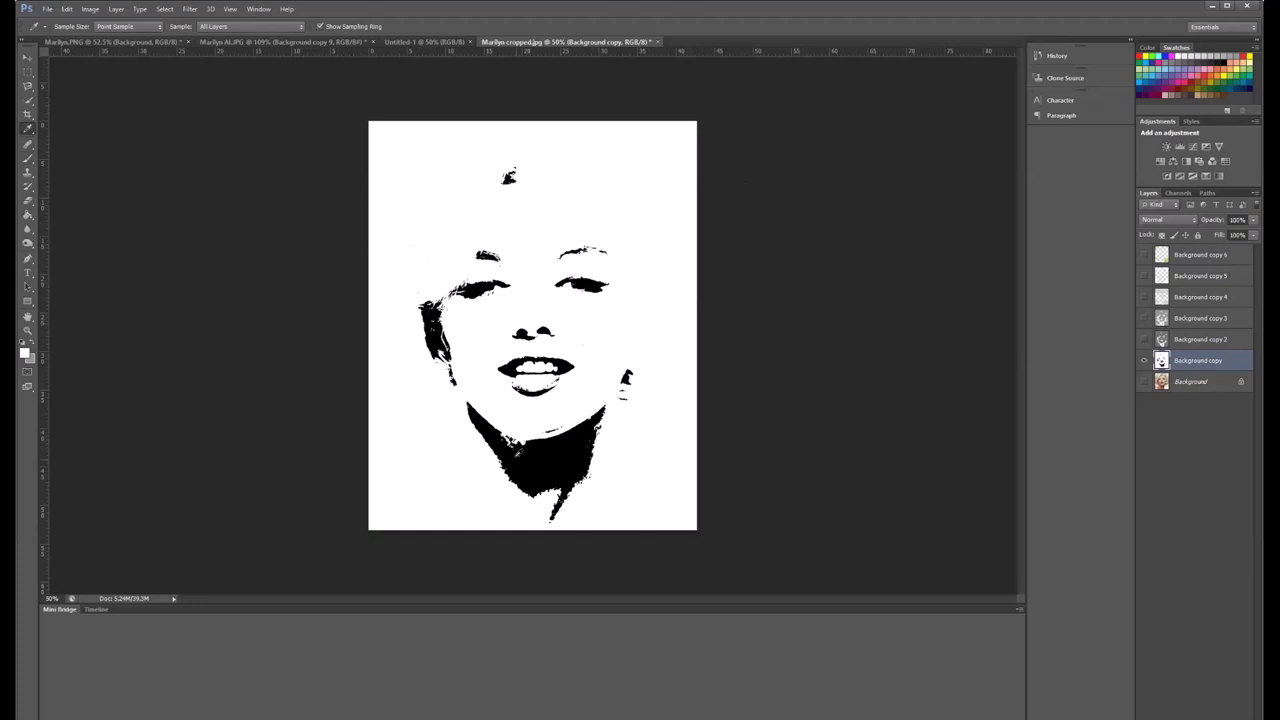
key("b")
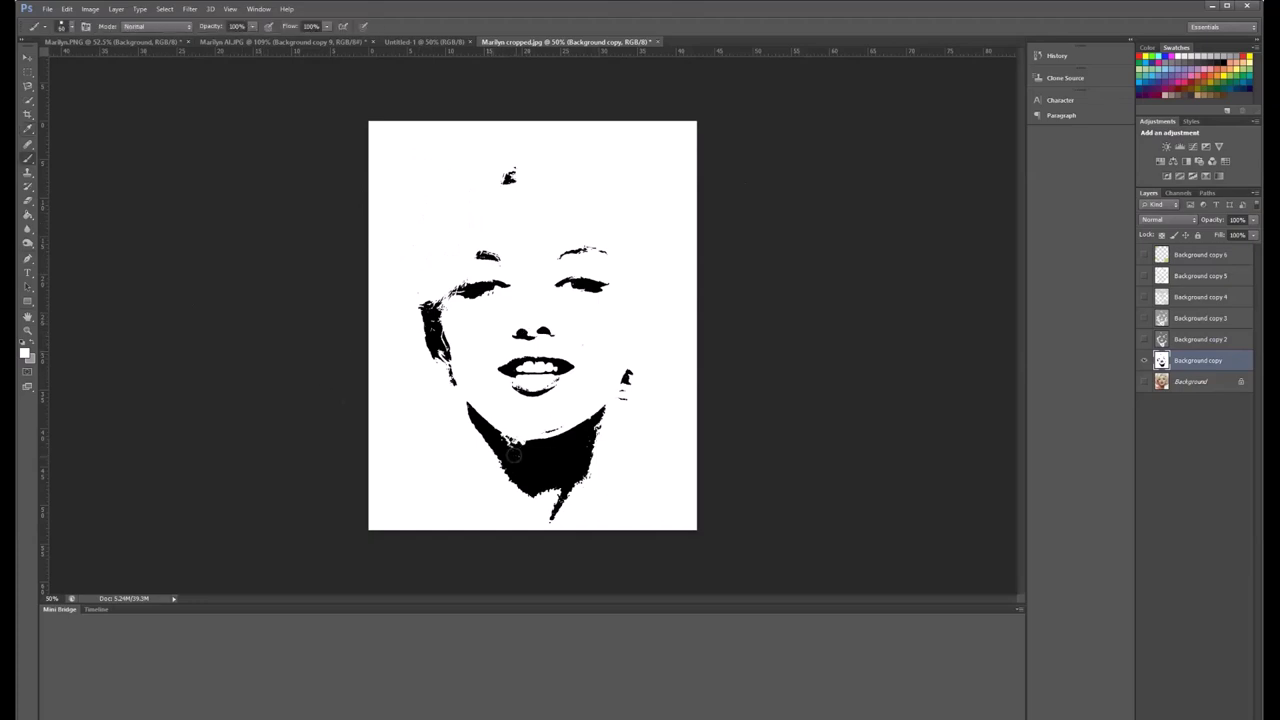
left_click_drag(514, 450, 495, 430)
key("ctrl+z")
Fill the white gaps in the neck shadow and the dark hair area beside the cheek with sampled black.
key("i")
left_click(535, 457)
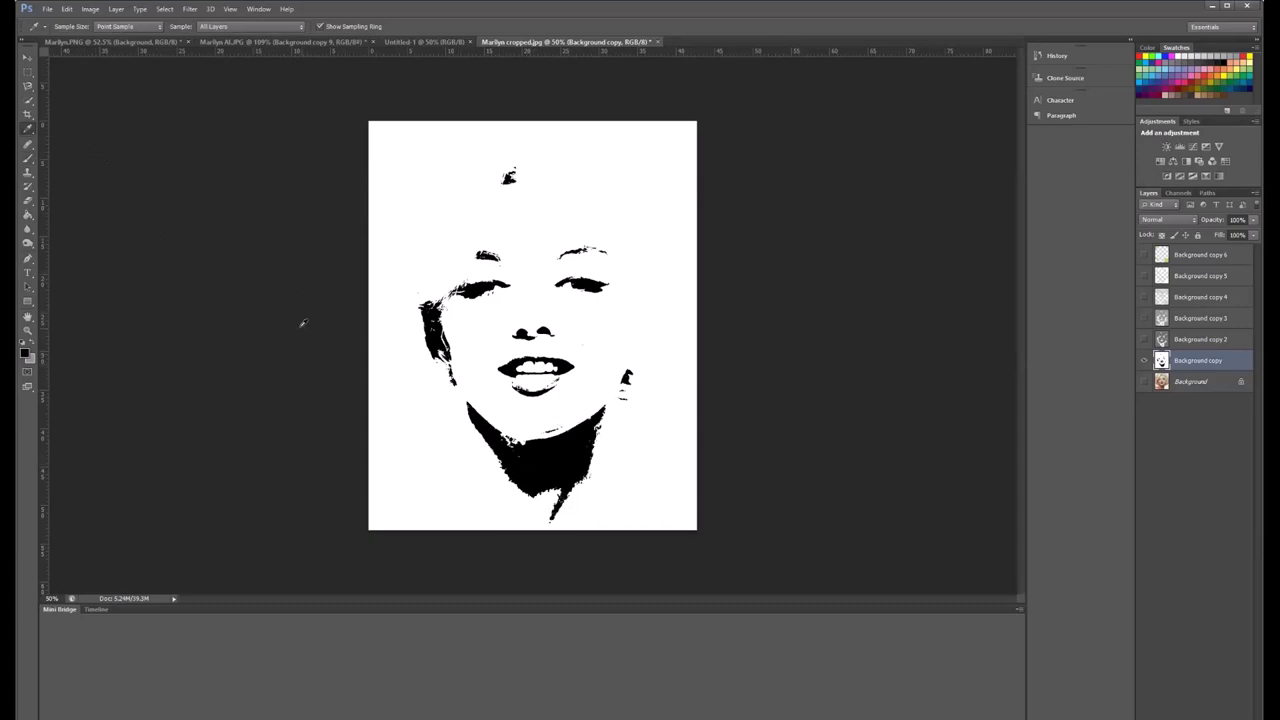
key("b")
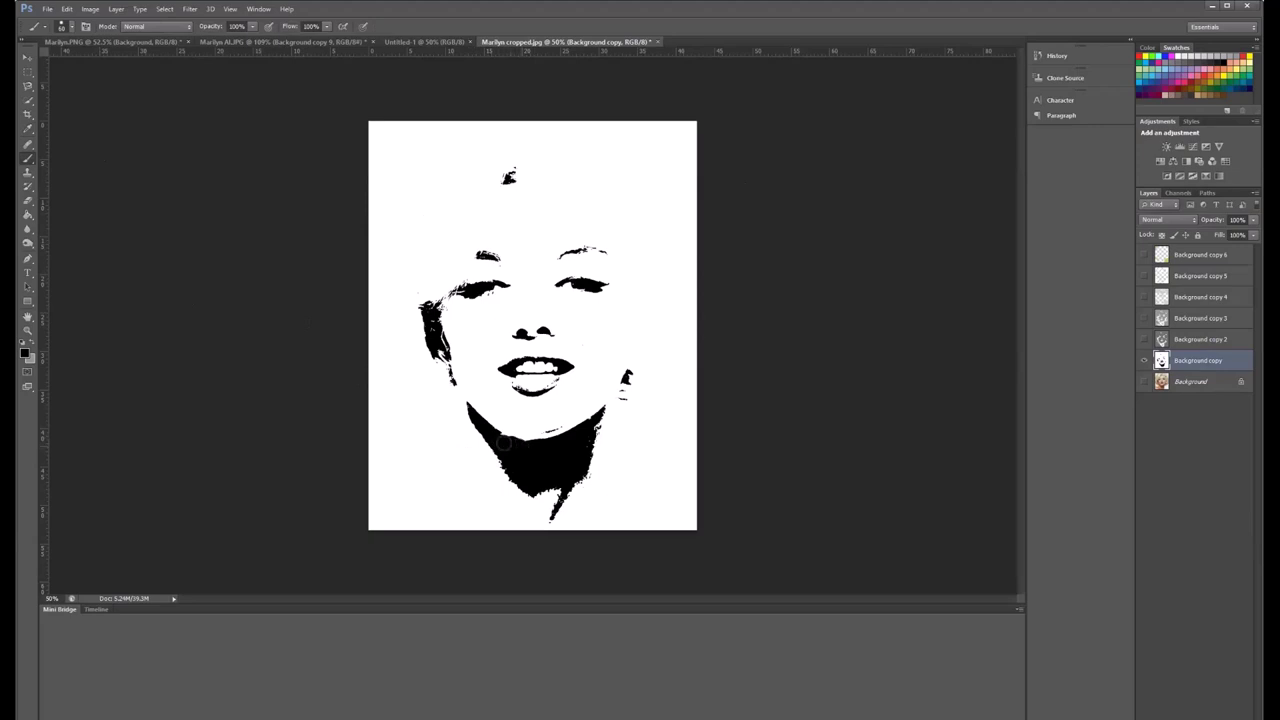
left_click_drag(441, 350, 424, 304)
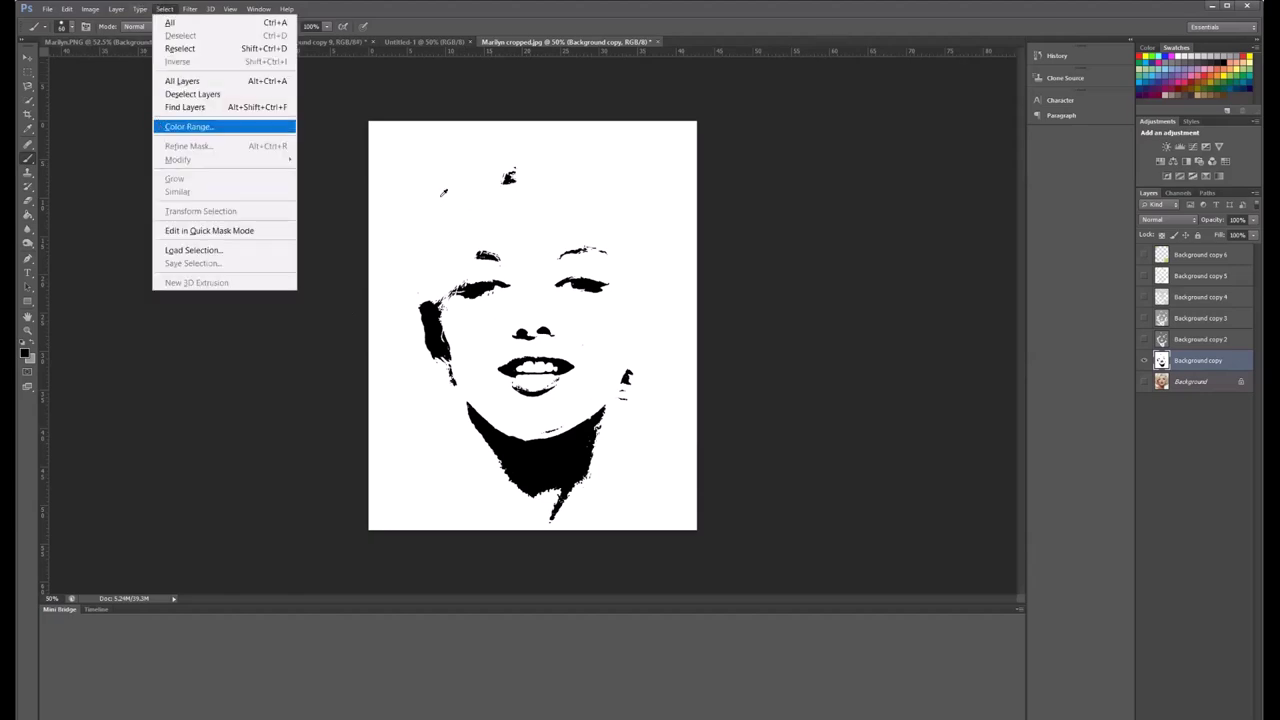
Select the white areas of Background copy with Color Range at fuzziness 14 and paint them dark grey.
left_click(160, 126)
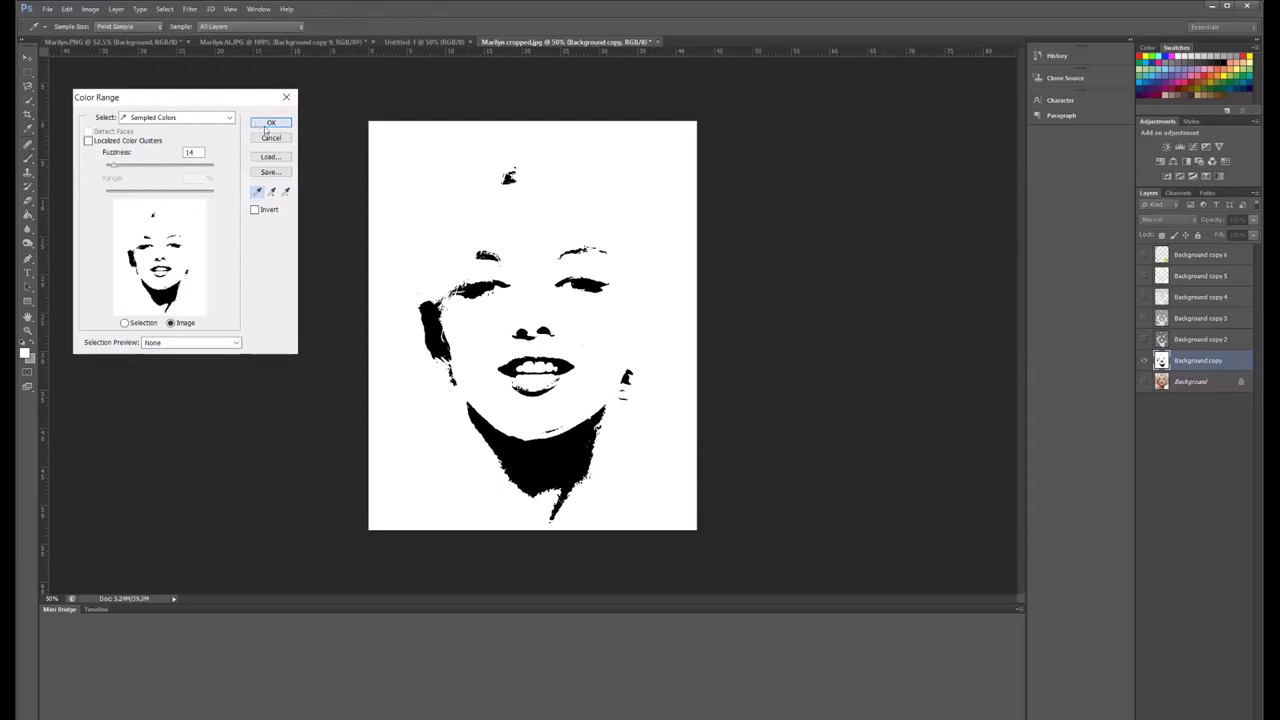
left_click(260, 122)
key("b")
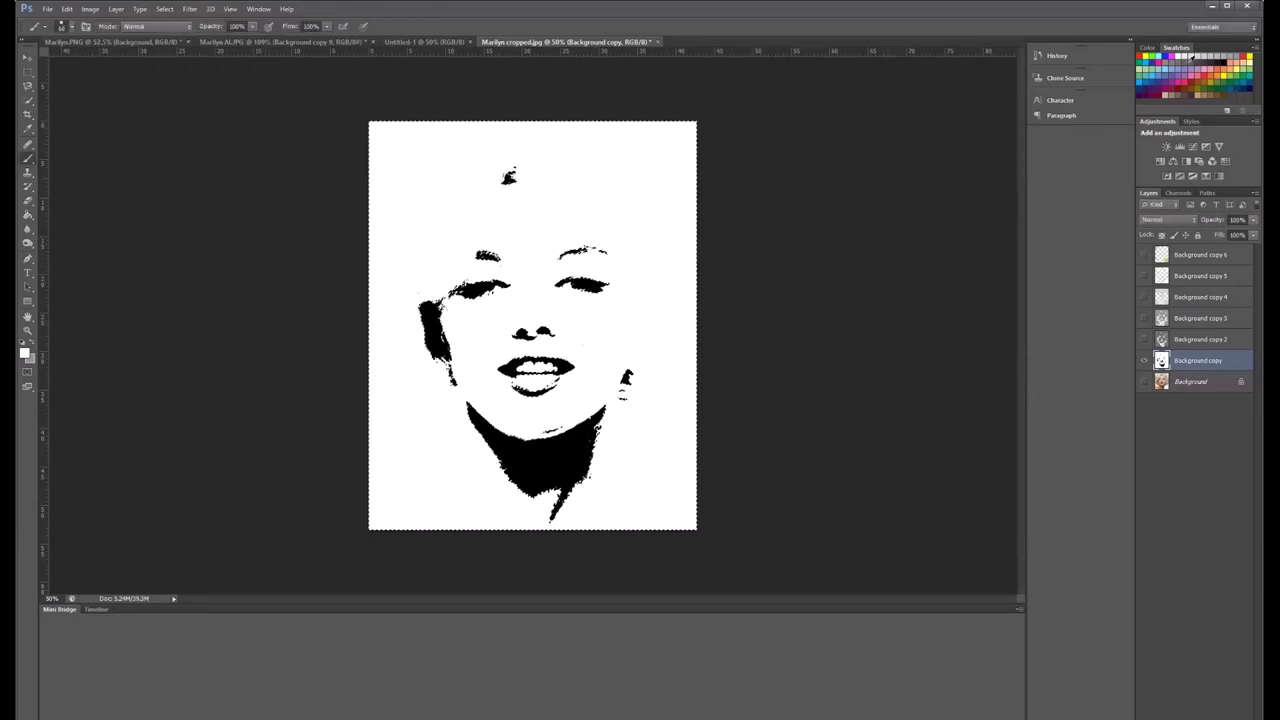
left_click(1194, 59)
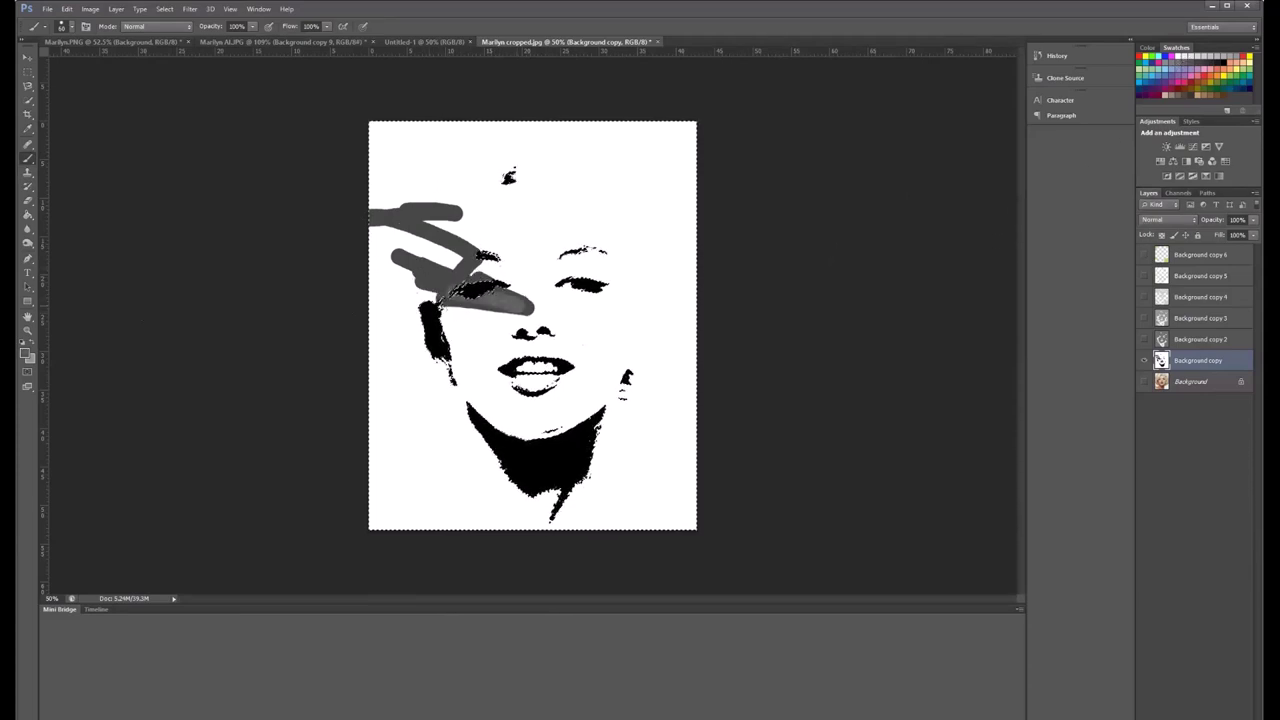
mouse_move(440, 290)
left_mouse_down()
mouse_move(565, 300)
mouse_move(505, 322)
left_mouse_up()
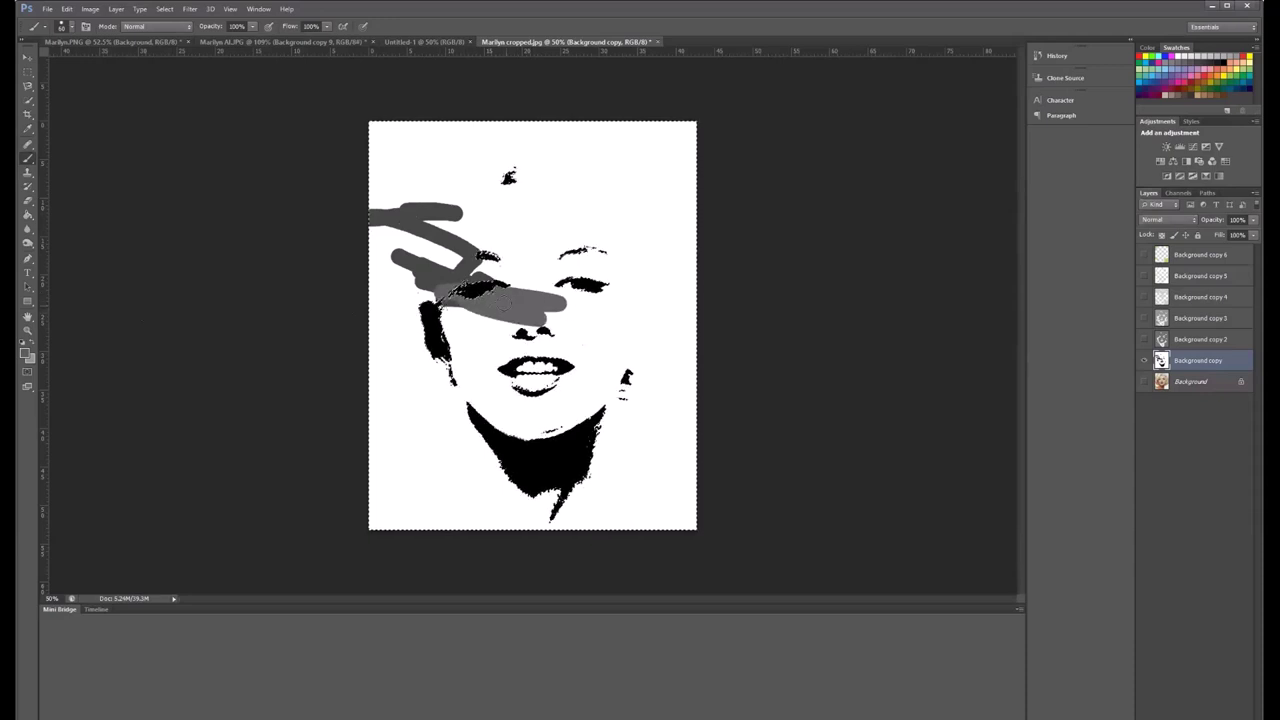
mouse_move(430, 200)
left_mouse_down()
mouse_move(480, 280)
mouse_move(620, 260)
mouse_move(430, 450)
left_mouse_up()
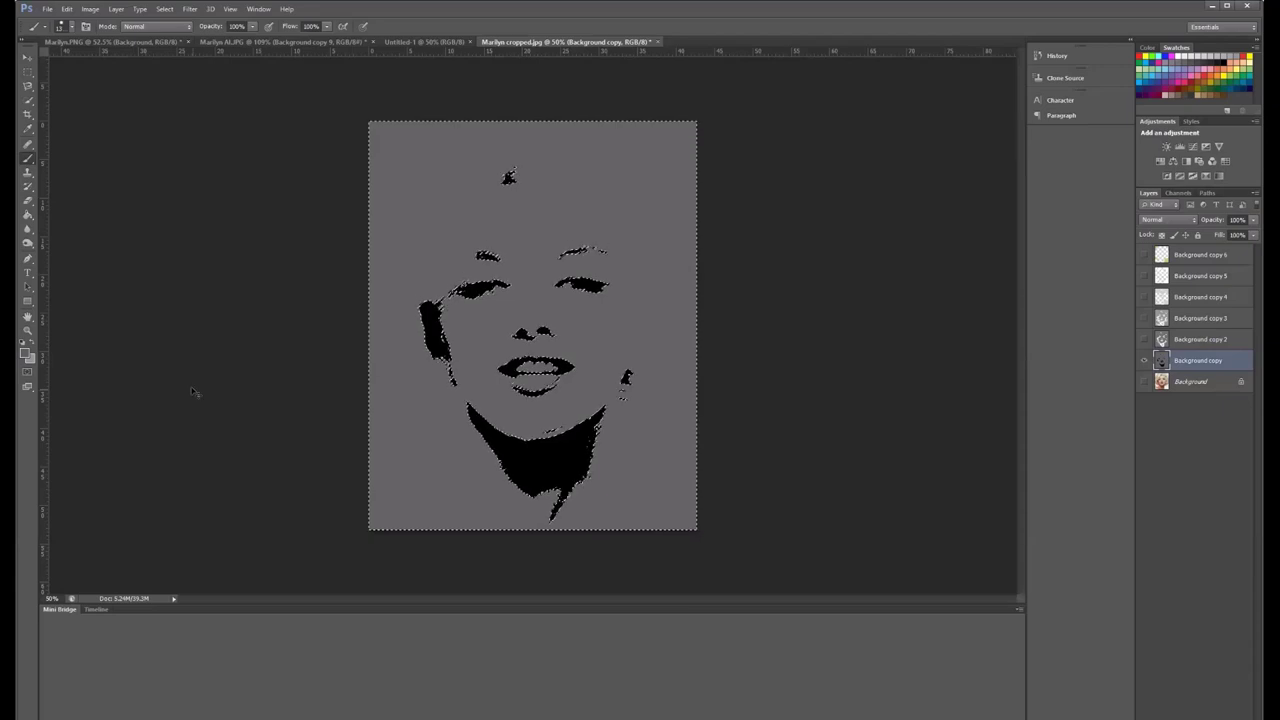
Clear the selection and show Background copy 2 through Background copy 6 stacked above Background copy.
key("ctrl+d")
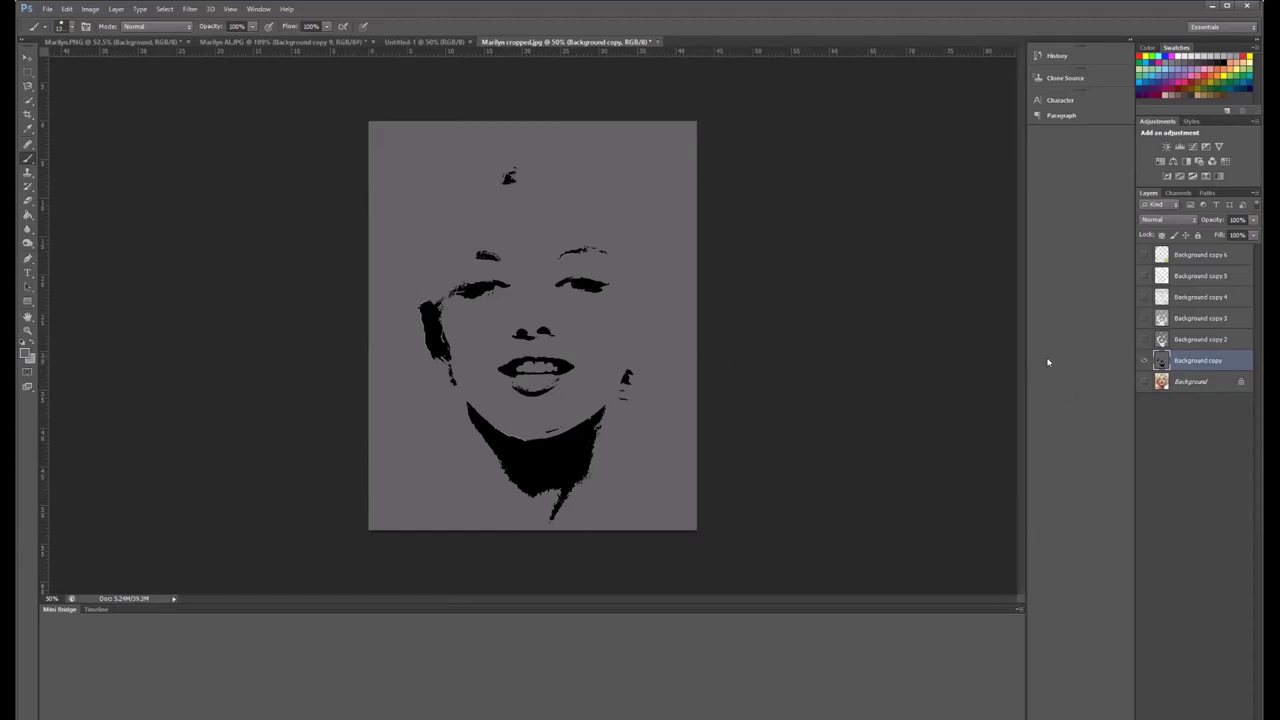
left_click(1144, 340)
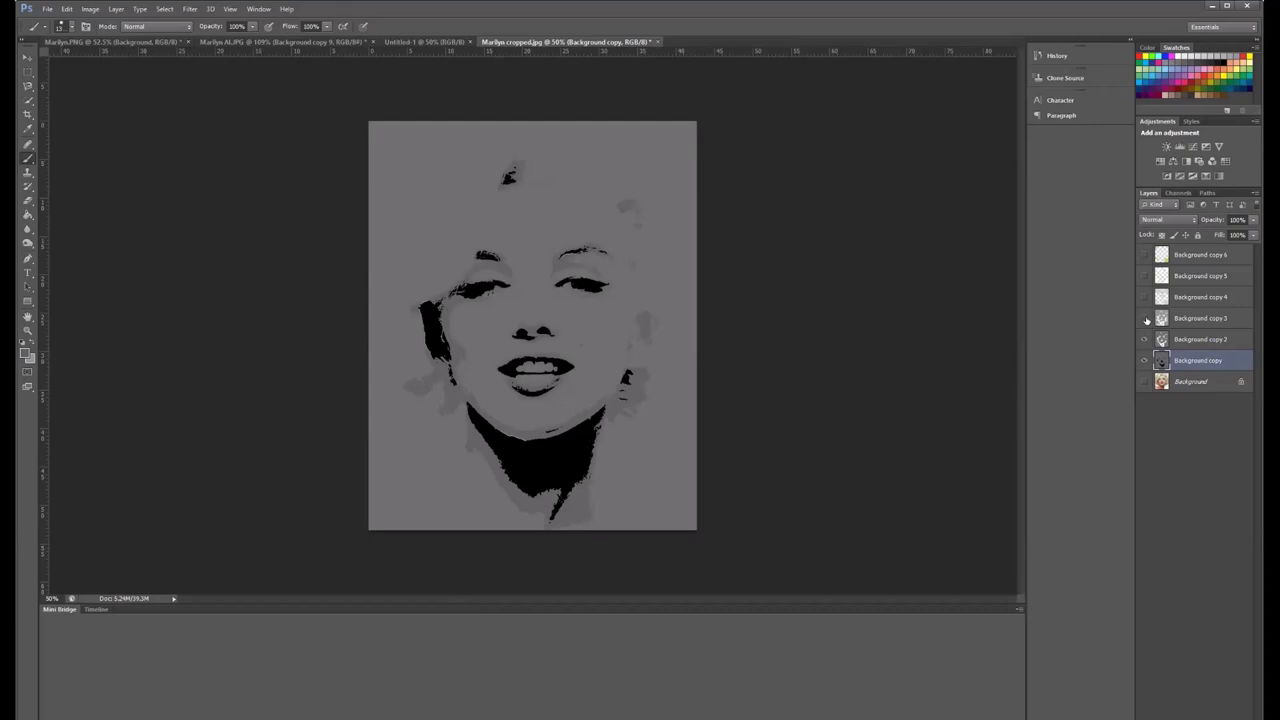
left_click(1144, 318)
left_click(1144, 297)
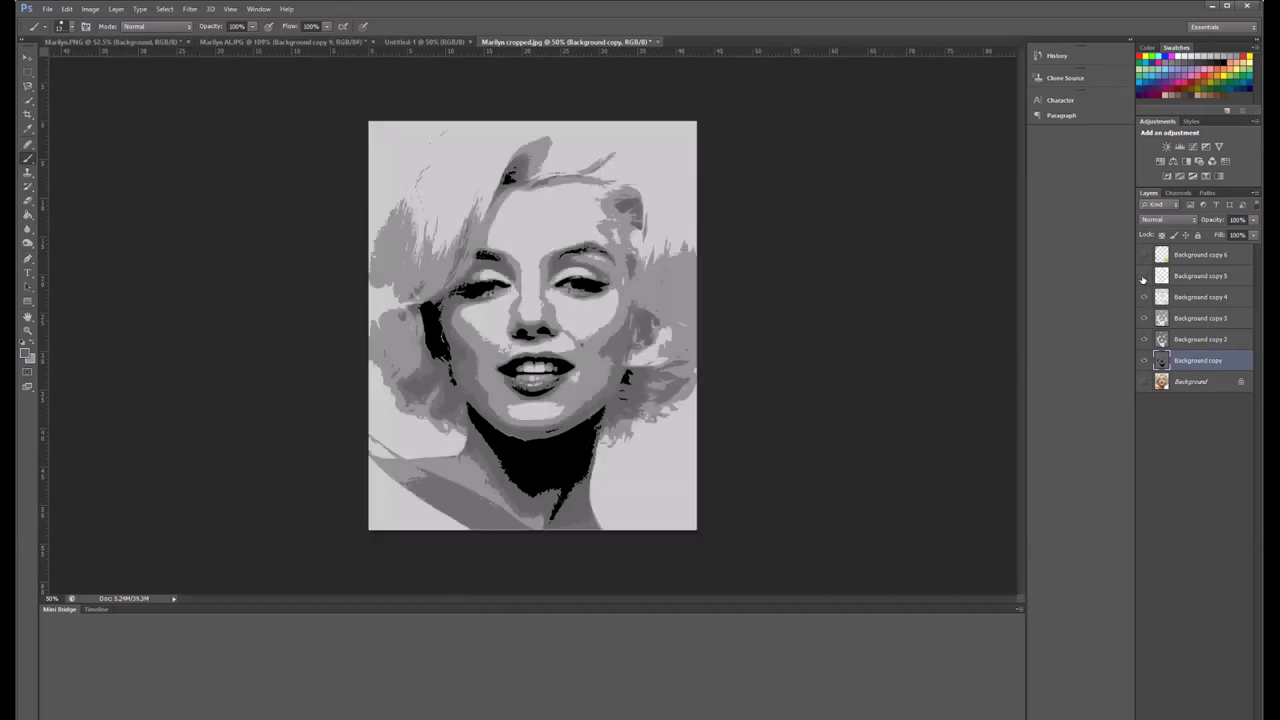
left_click(1144, 276)
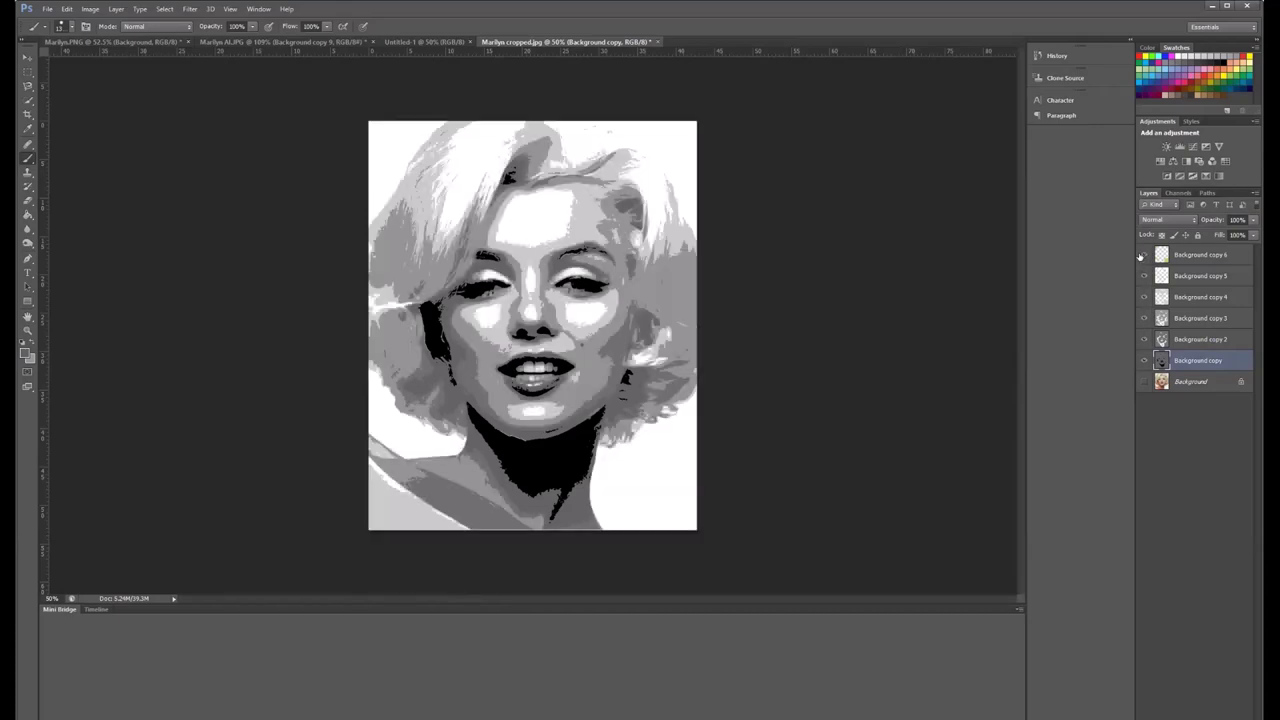
left_click(1144, 255)
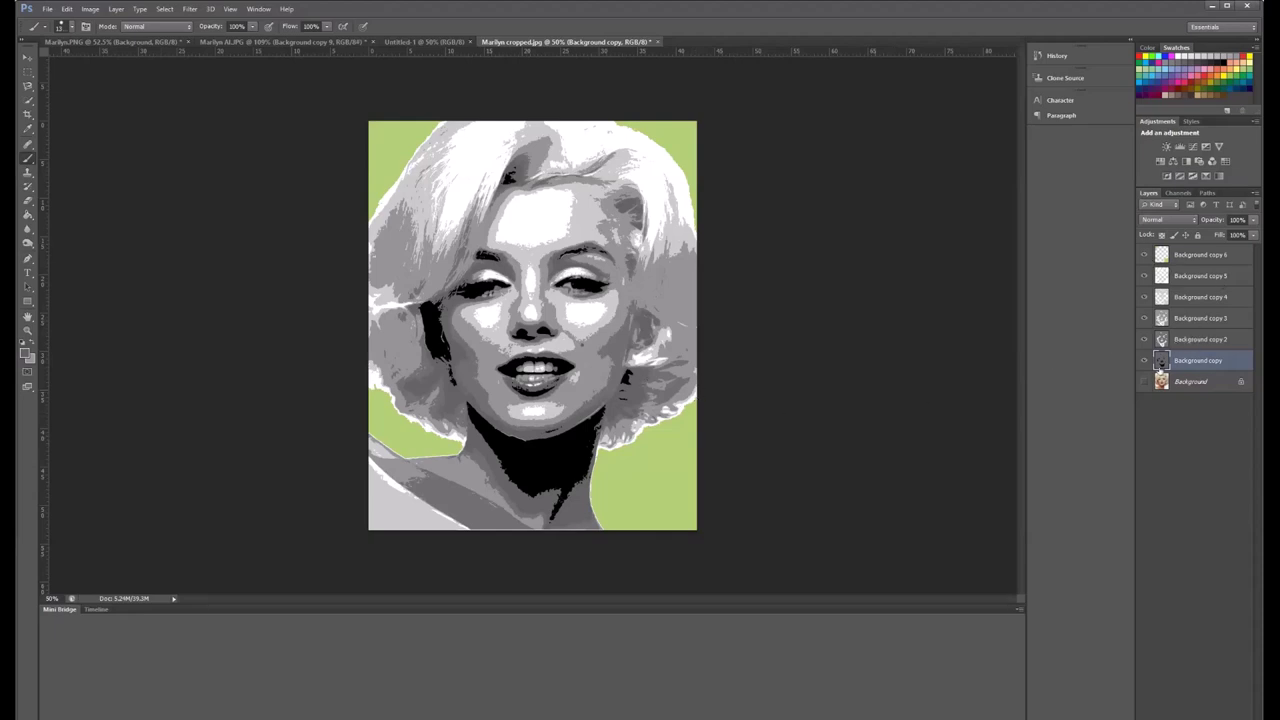
Duplicate the six layers from Background copy to Background copy 6 within Marilyn cropped.jpg and merge the duplicates into one layer.
left_click(1200, 255, "shift")
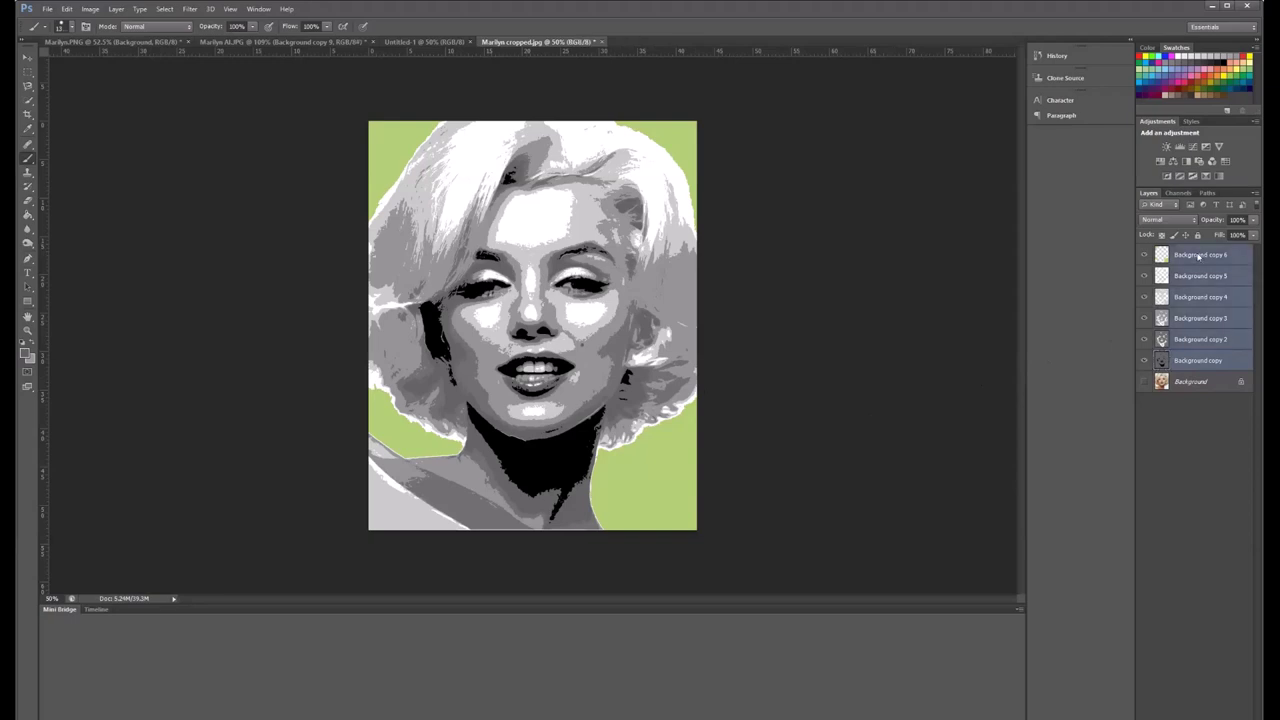
right_click(1200, 255)
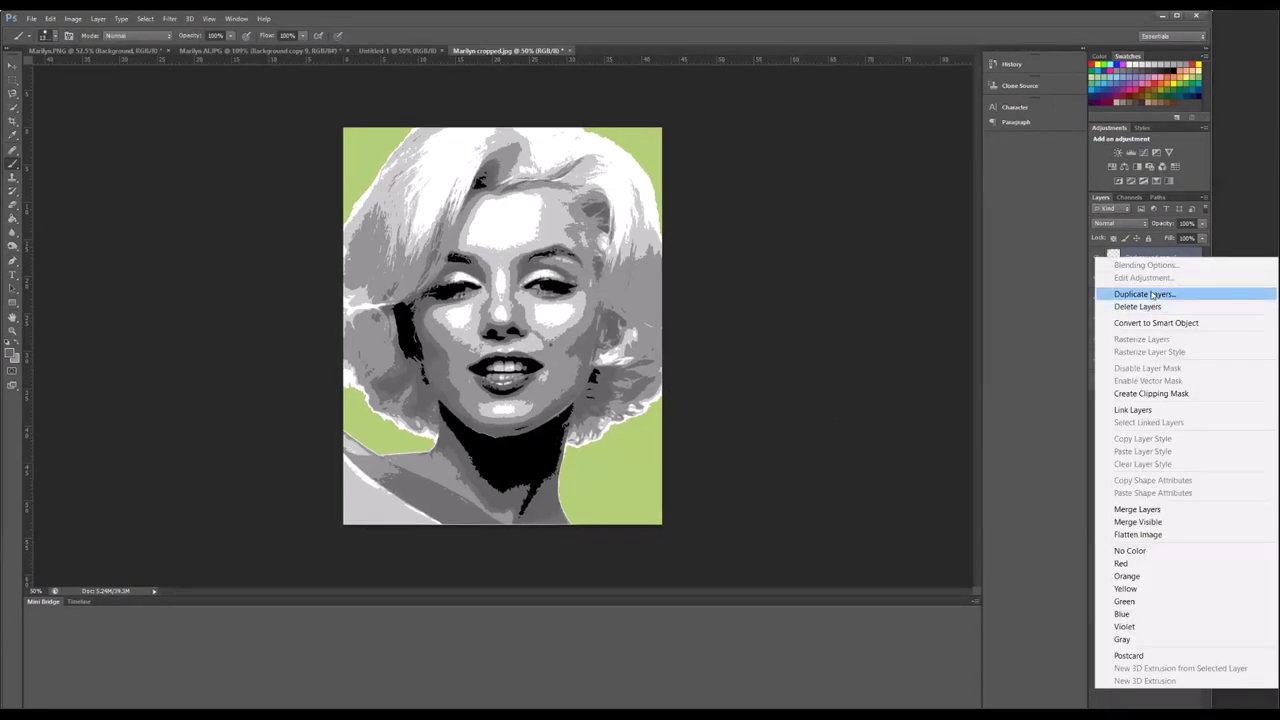
left_click(1150, 294)
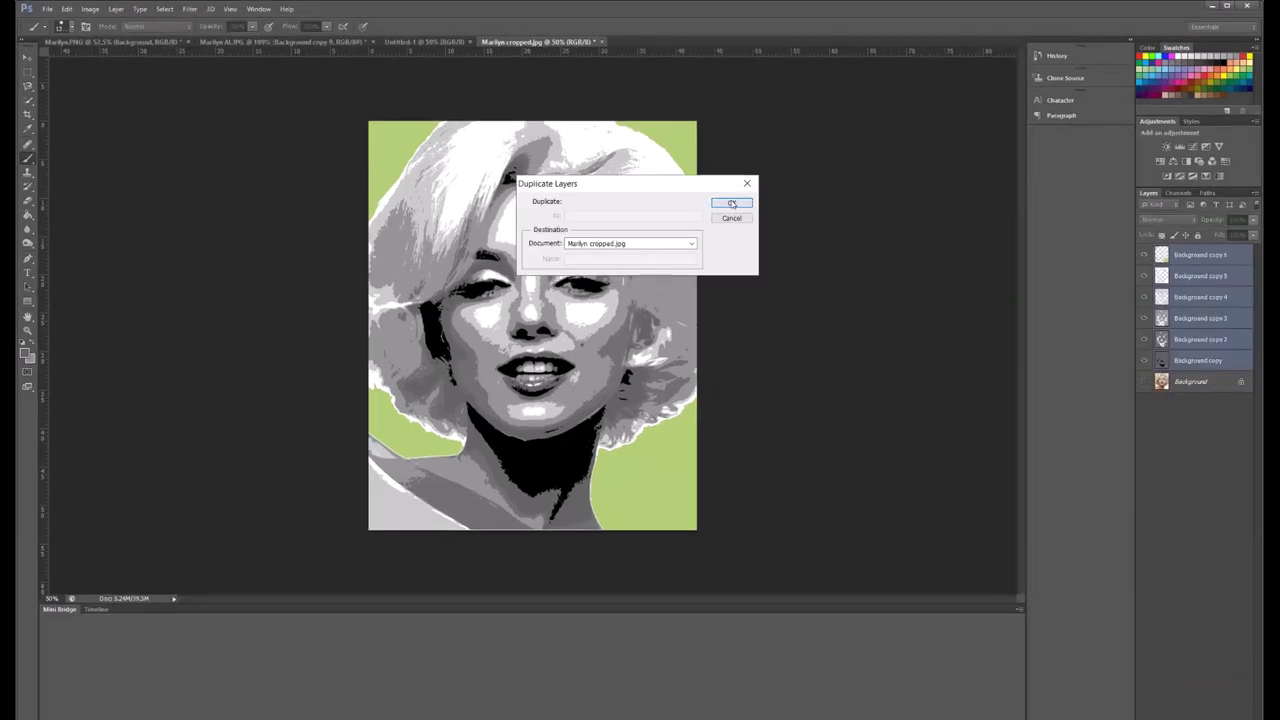
left_click(731, 203)
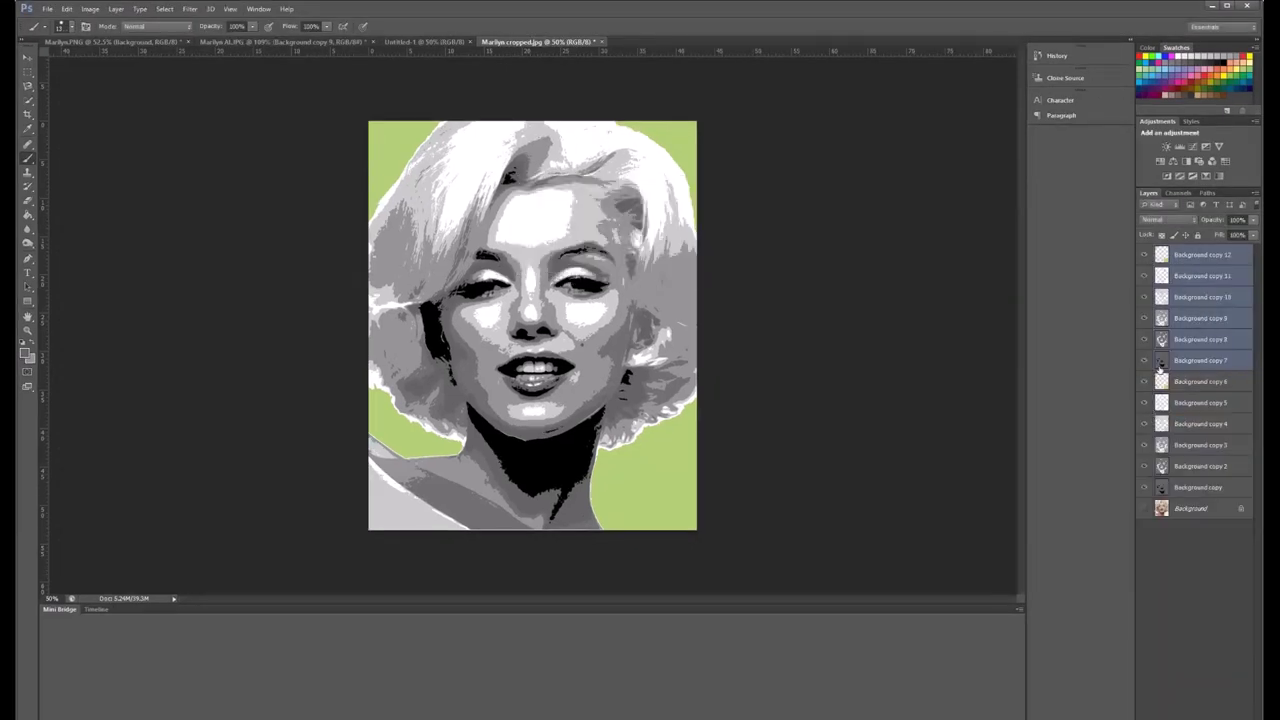
right_click(1186, 302)
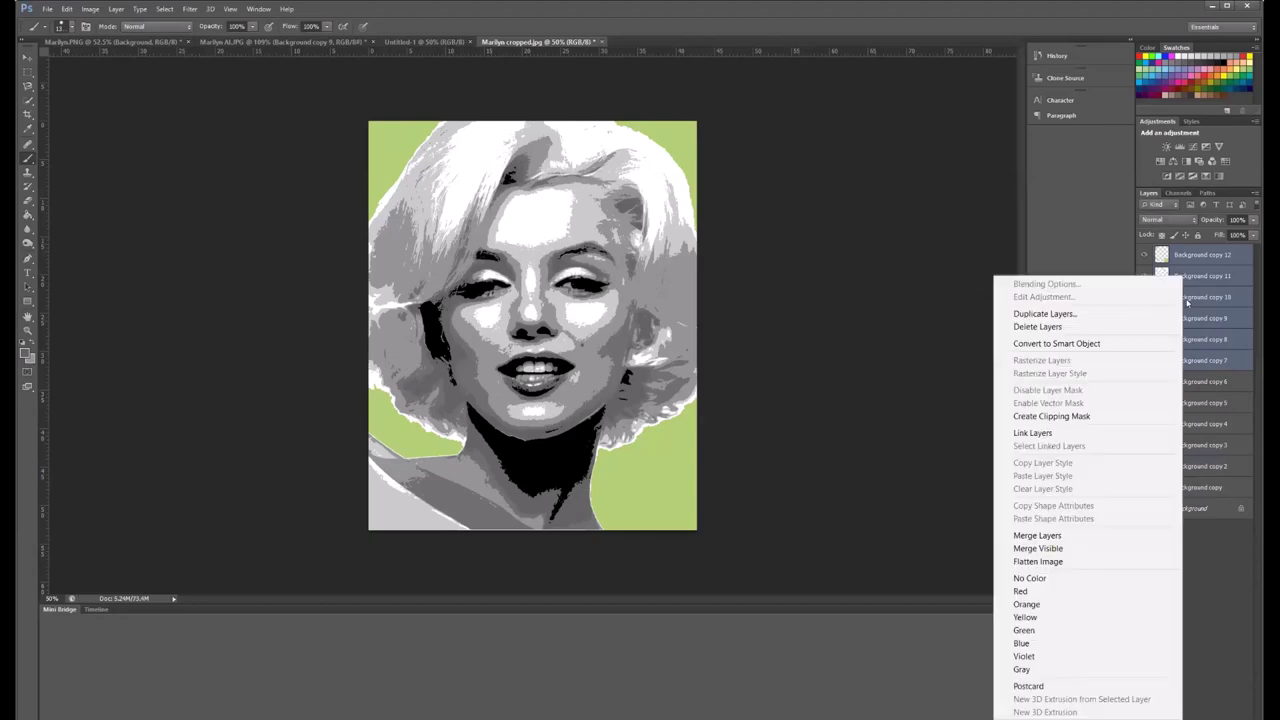
left_click(1118, 536)
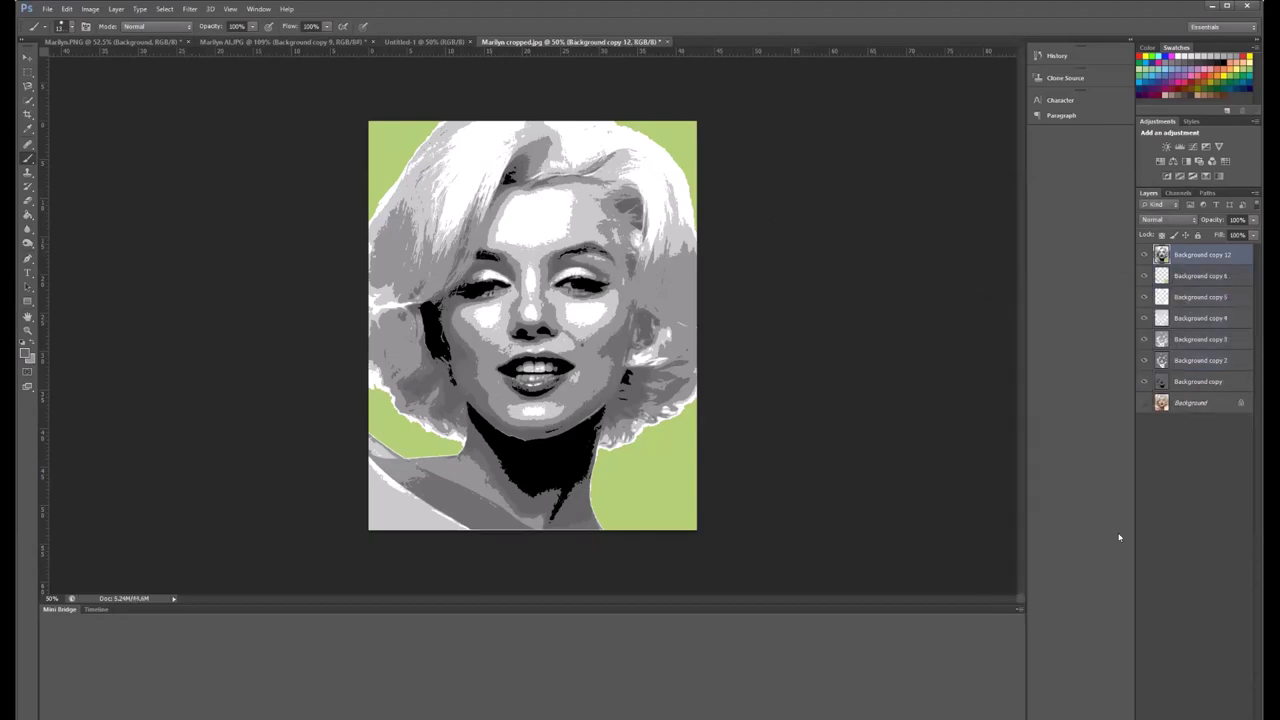
Hide Background copy through Background copy 6 and leave only the merged Background copy 12 layer showing.
left_click(1144, 276)
left_click(1144, 297)
left_click(1144, 318)
left_click(1144, 339)
left_click(1144, 360)
left_click(1144, 381)
left_click(1144, 255)
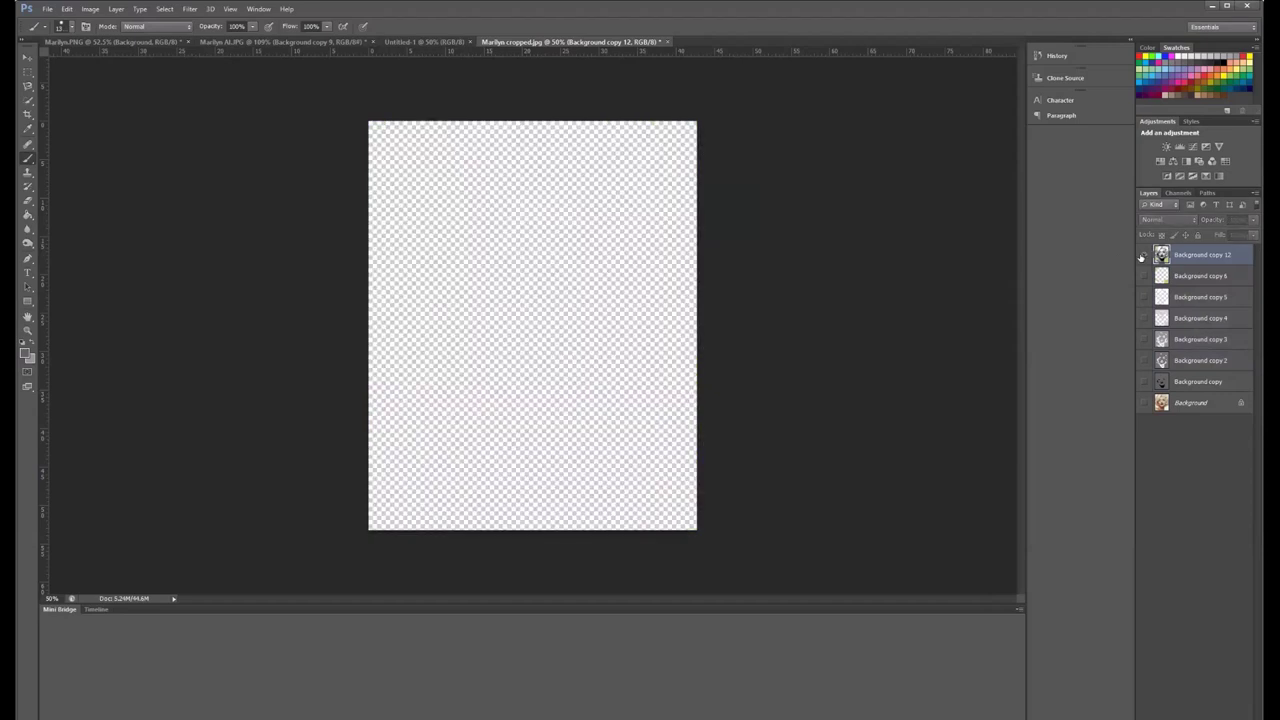
left_click(1143, 255)
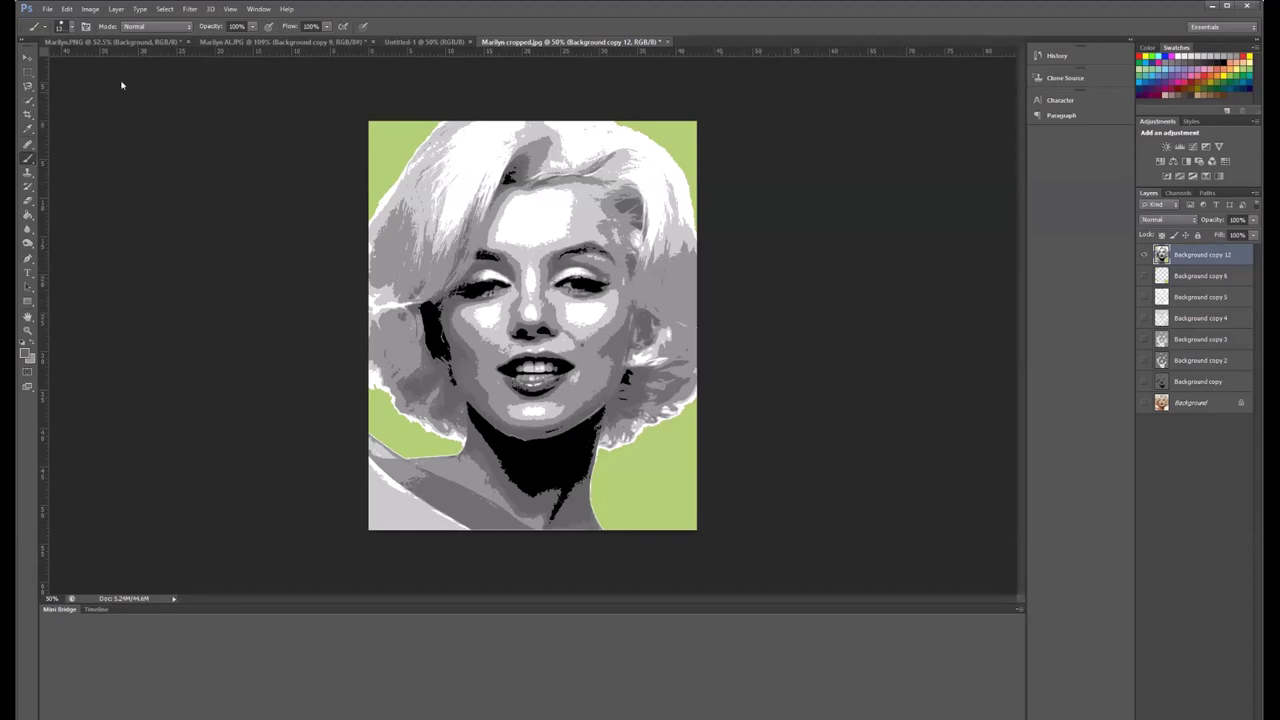
Select the entire merged portrait with the Rectangular Marquee, copy it and clear the selection.
left_click(27, 72)
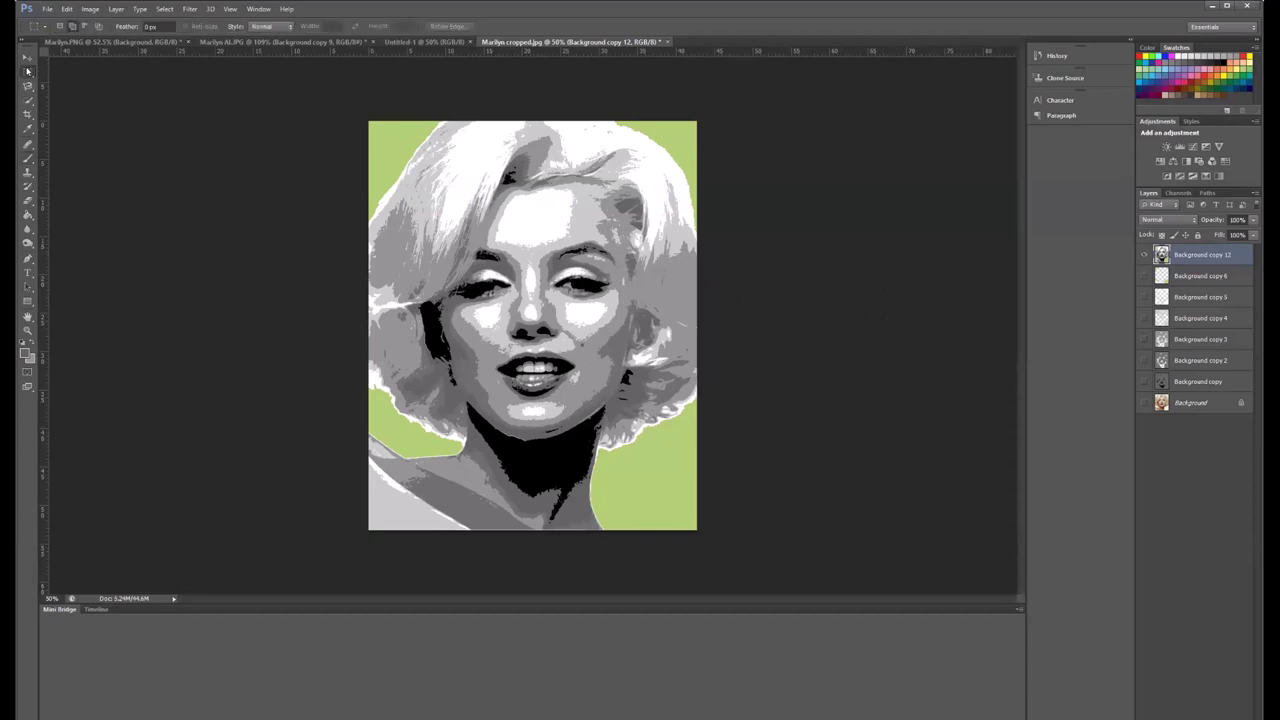
left_click_drag(345, 93, 714, 543)
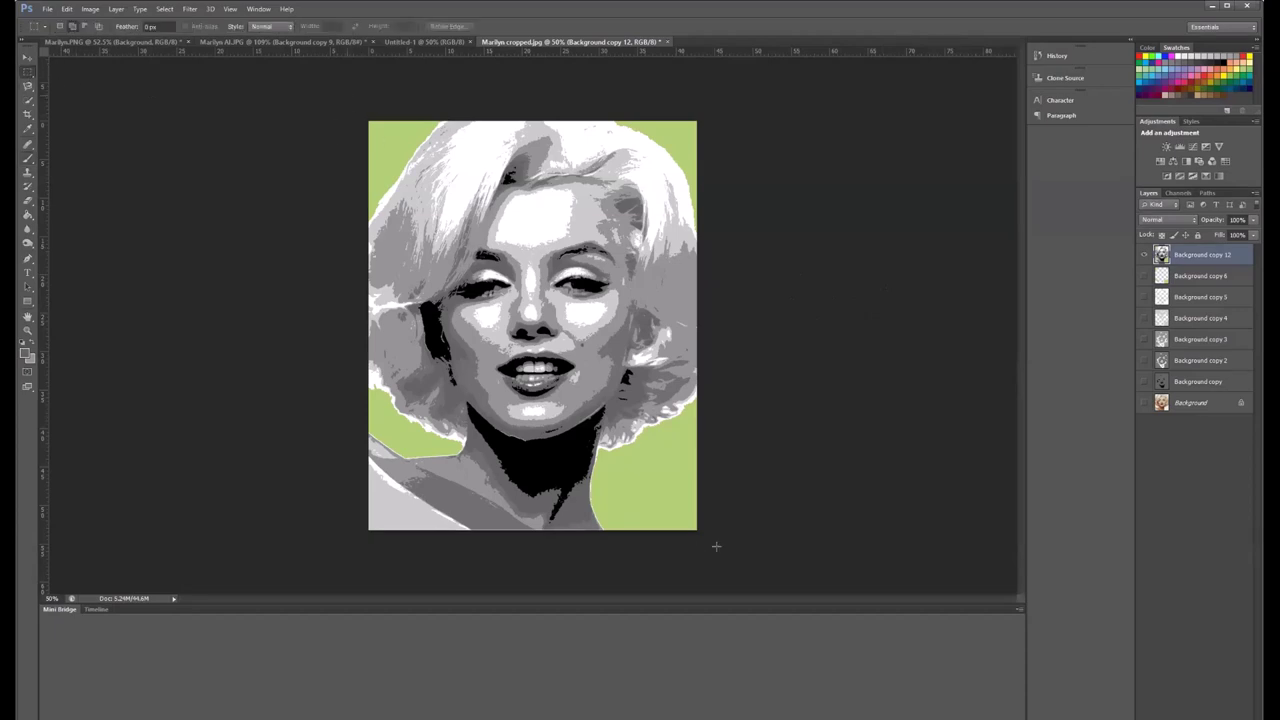
left_click(66, 9)
left_click(79, 101)
key("ctrl+d")
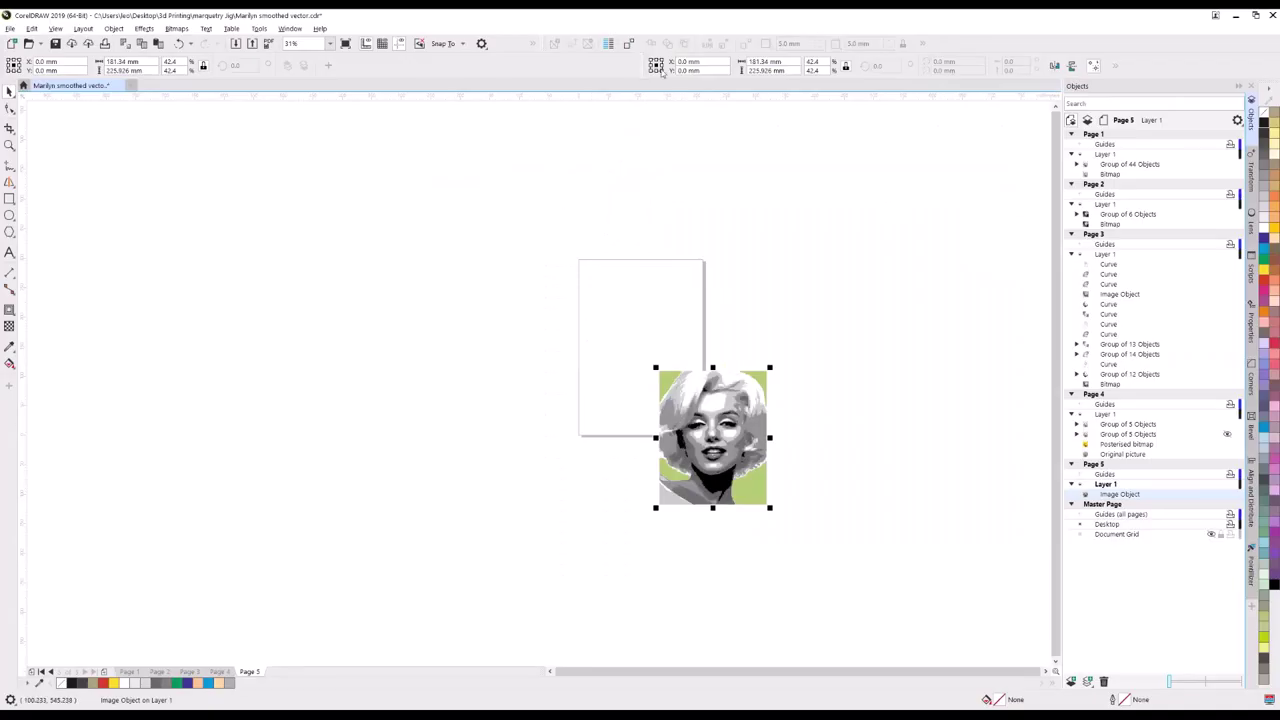
In CorelDRAW, place the pasted portrait on Page 5 and convert it to a 300 dpi, 24-bit RGB bitmap with anti-aliasing.
left_click_drag(630, 314, 601, 281)
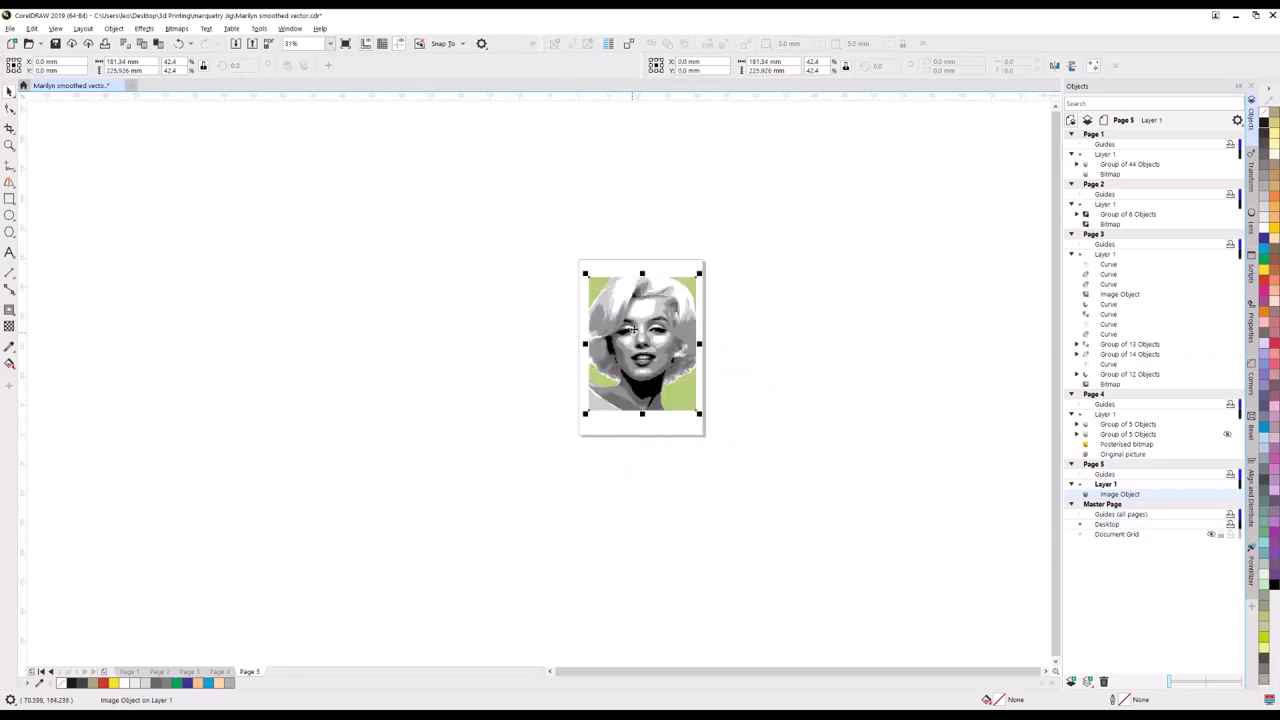
scroll(645, 318, "up", 2)
scroll(645, 318, "down", 1)
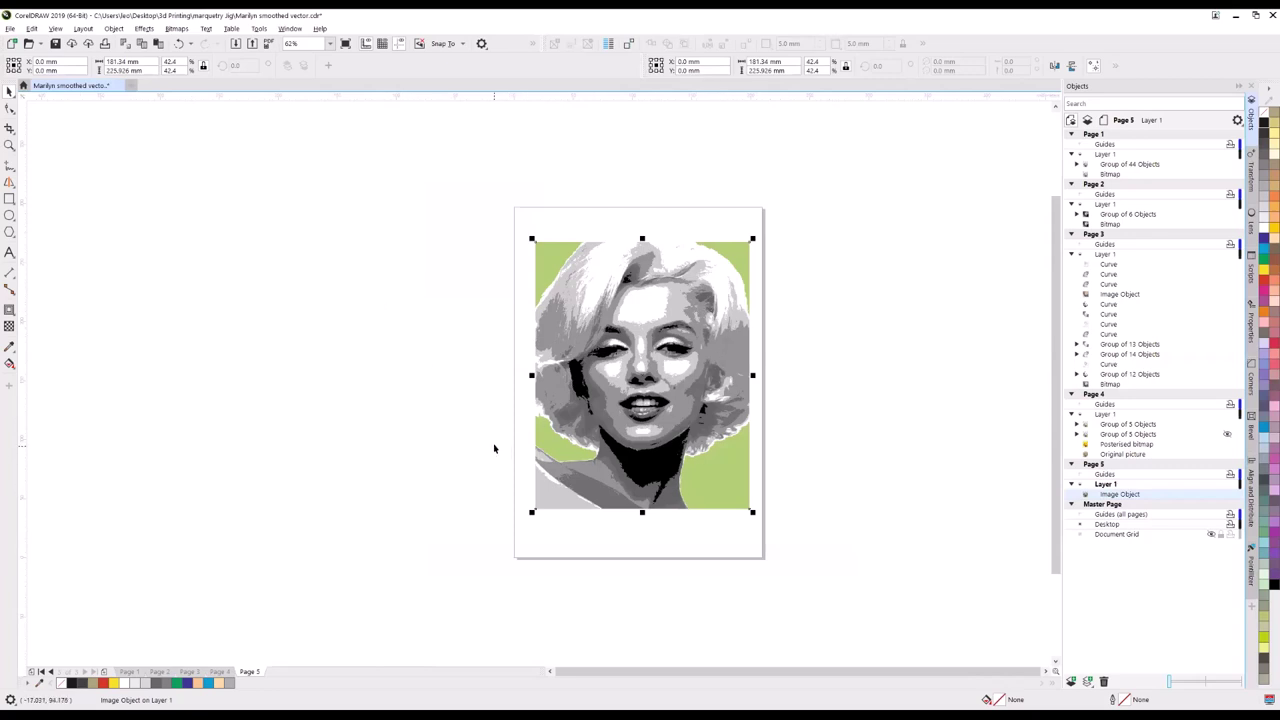
left_click(177, 30)
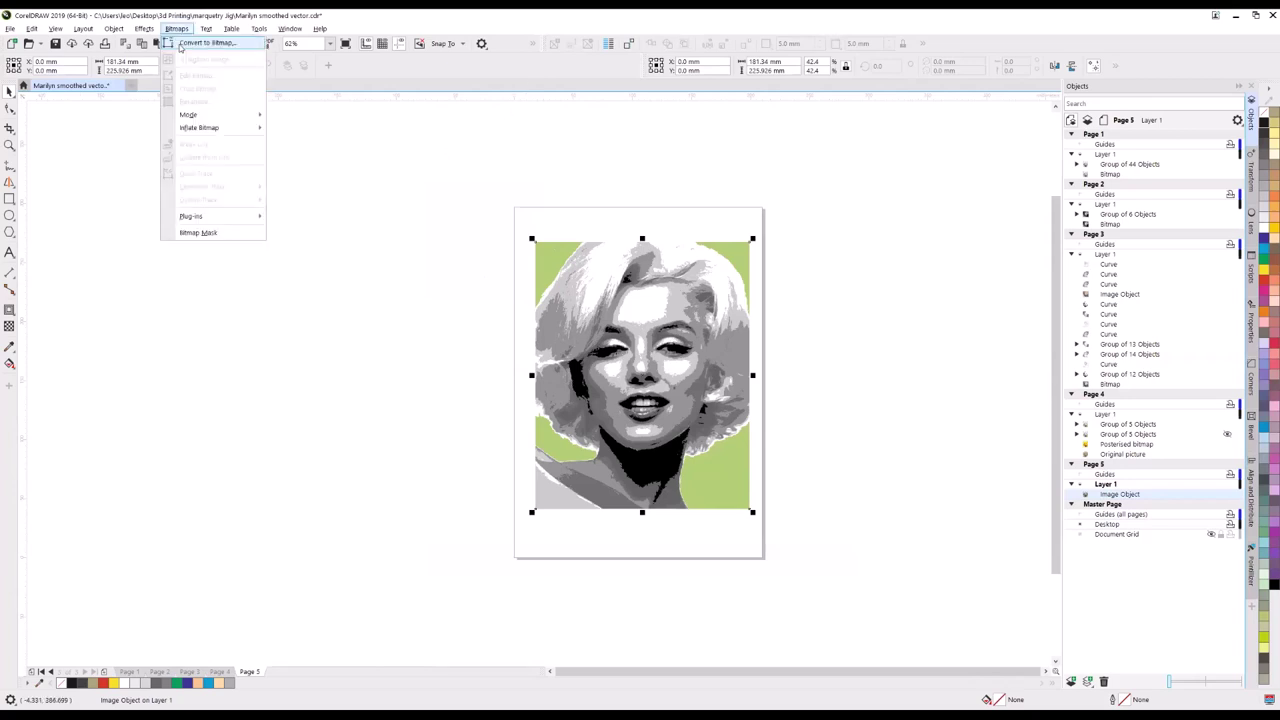
key("Return")
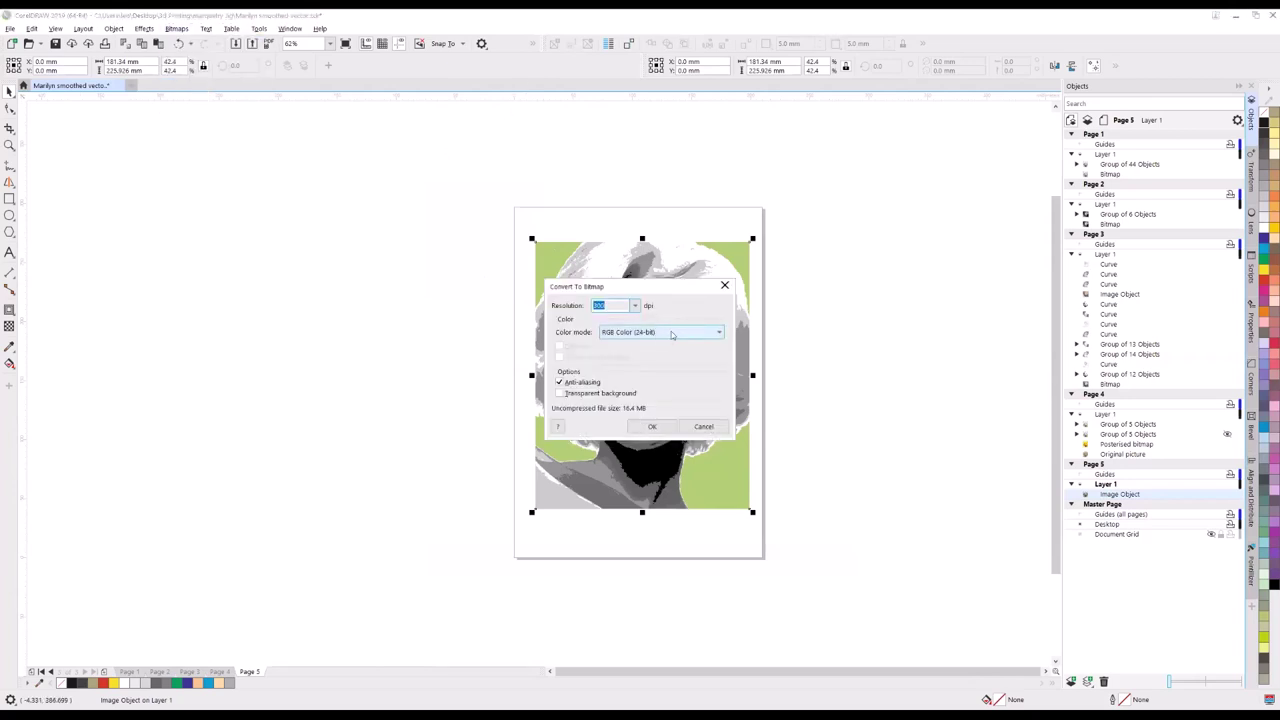
left_click(656, 428)
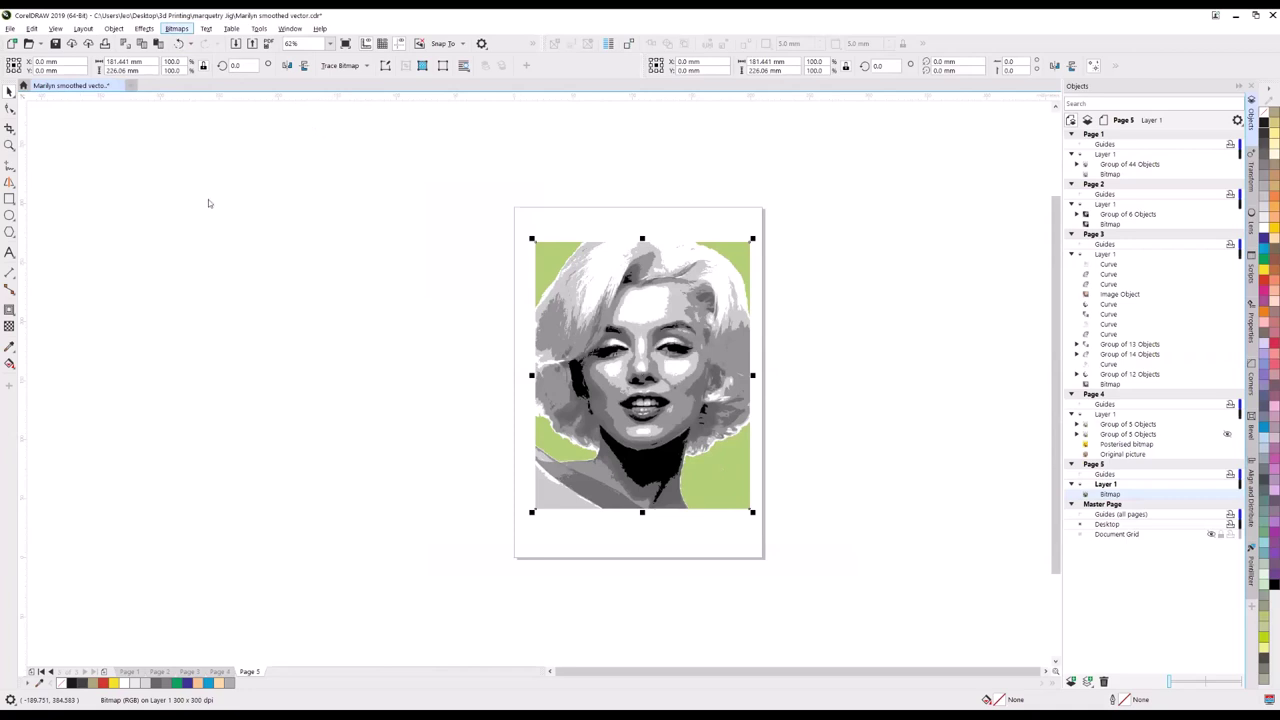
Start a PowerTRACE of the bitmap, accept reducing its size and maximize the trace window.
mouse_move(207, 200)
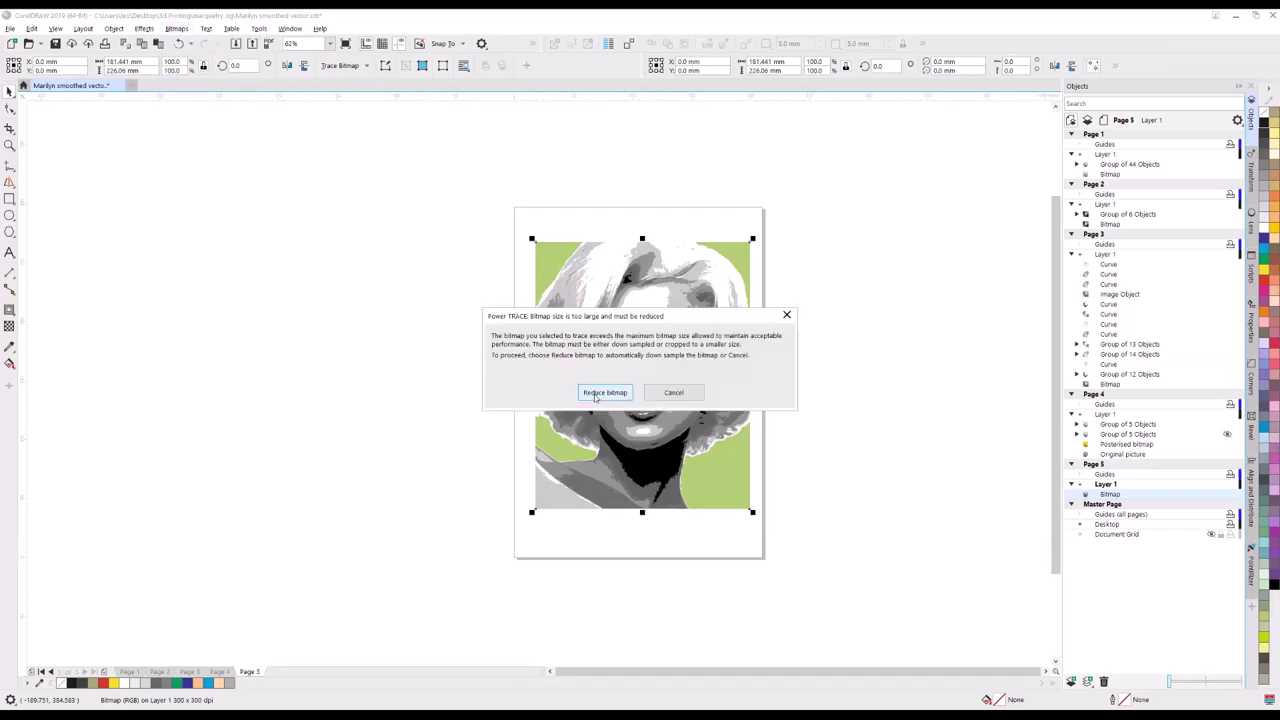
left_click(602, 393)
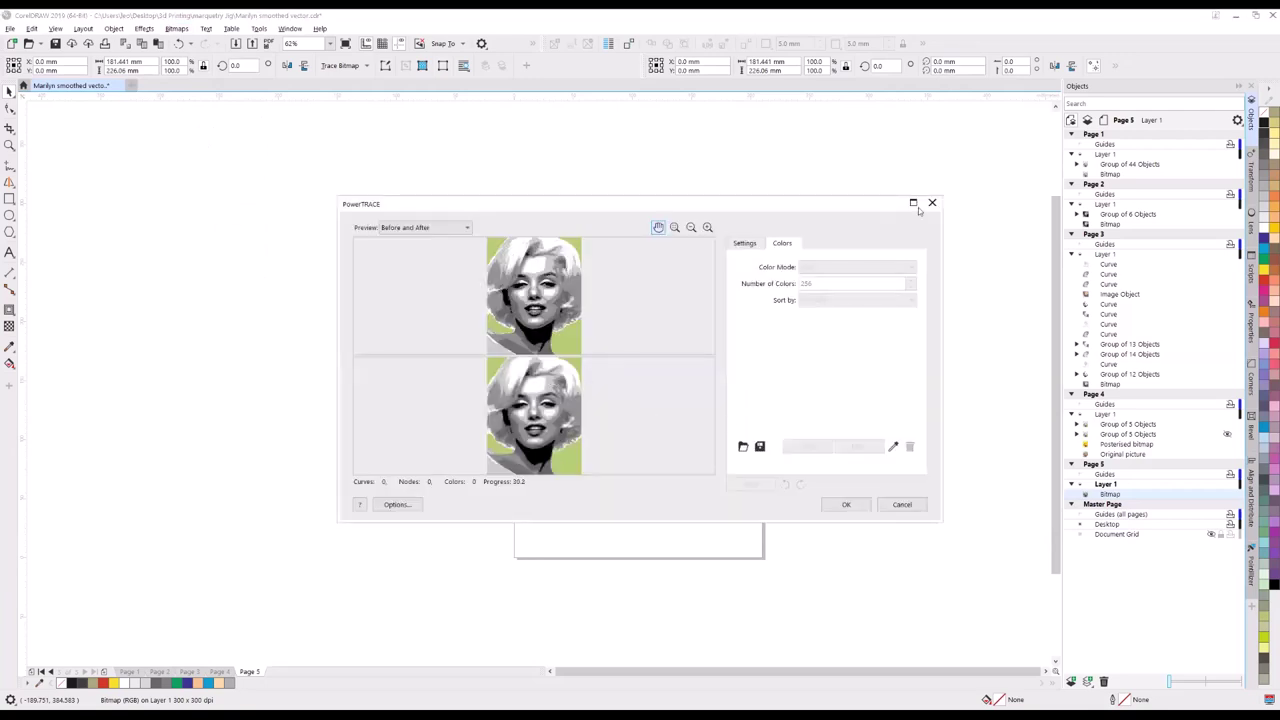
left_click(913, 204)
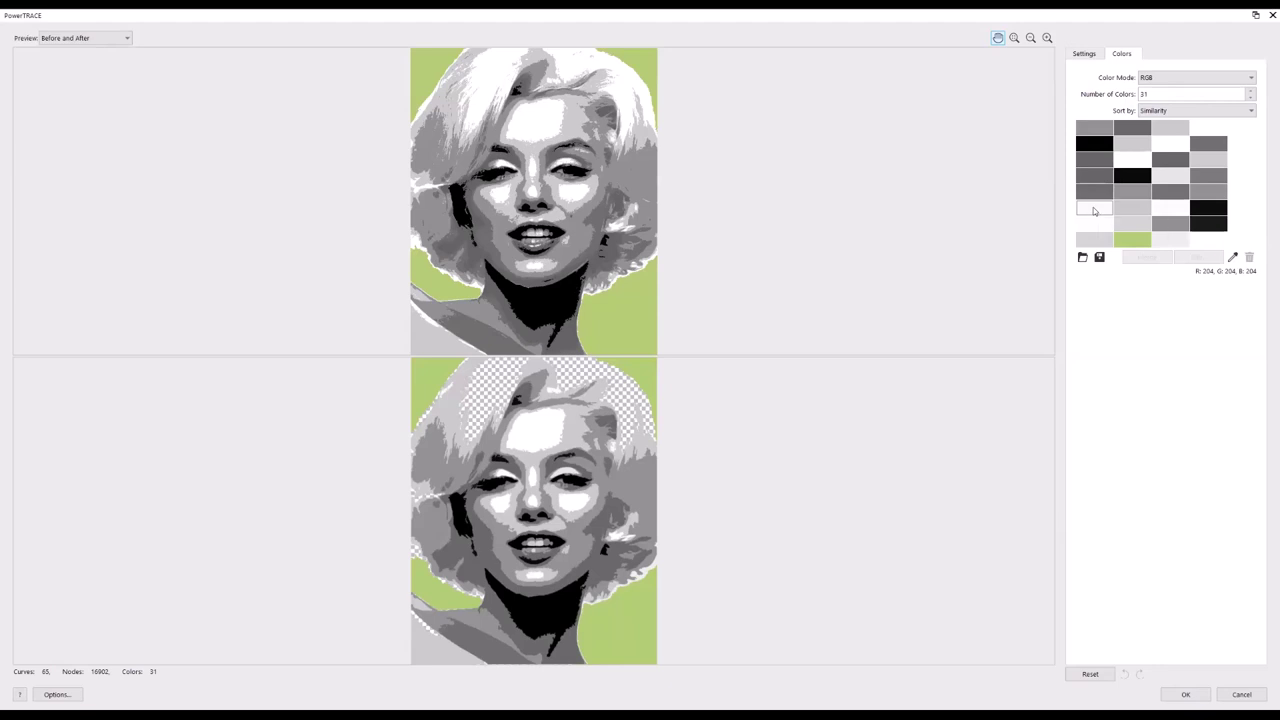
Merge the white and near-white swatches of the traced palette into a single colour.
right_click(1094, 211)
left_click(1160, 228)
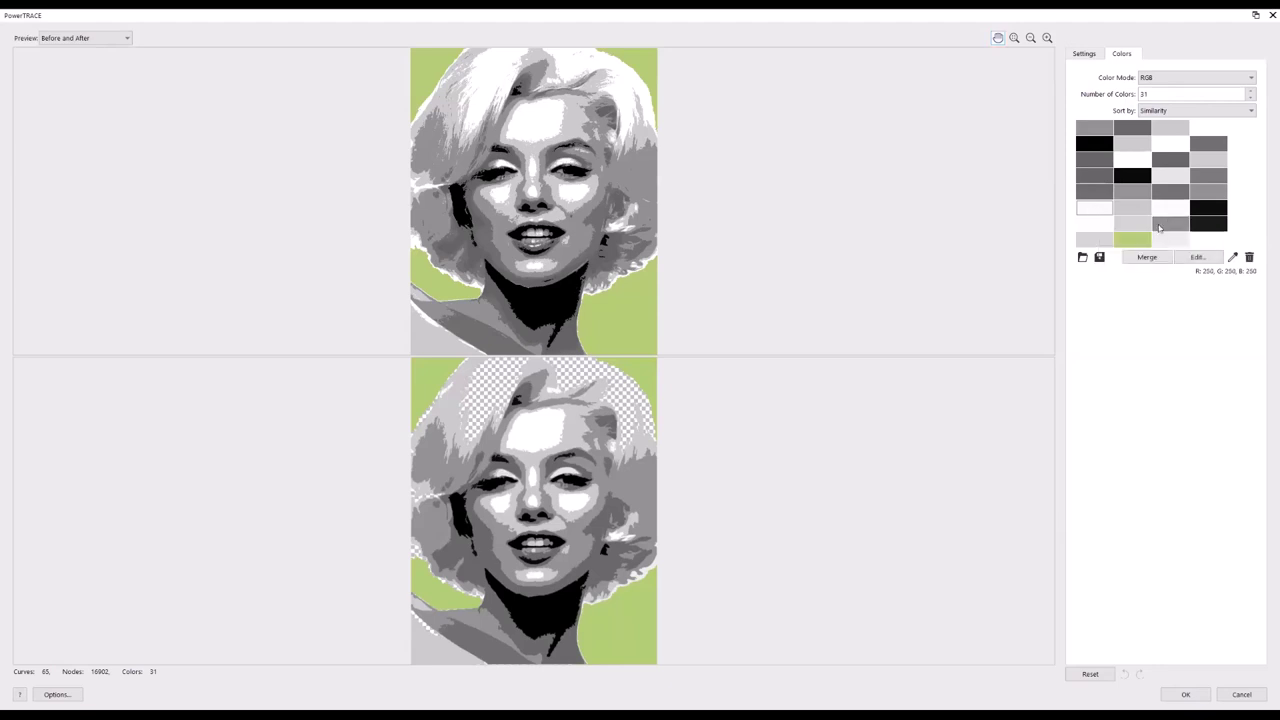
mouse_move(1118, 229)
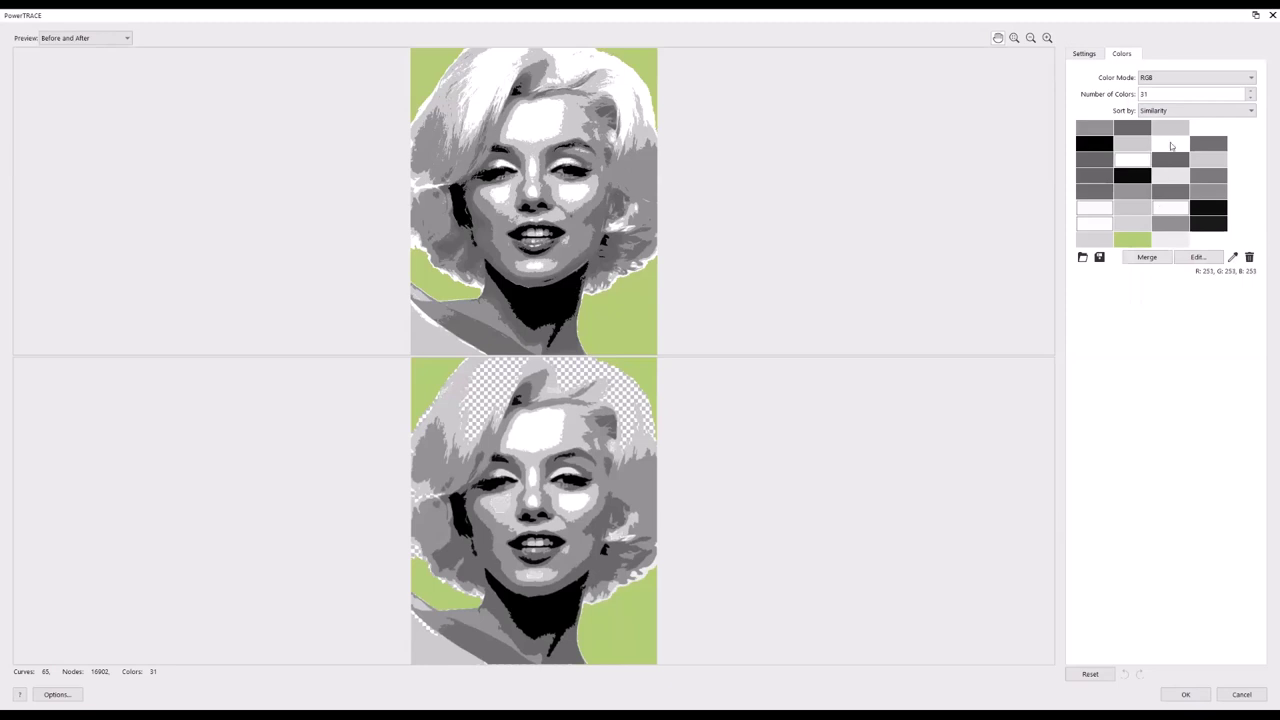
left_click(1216, 133, "ctrl")
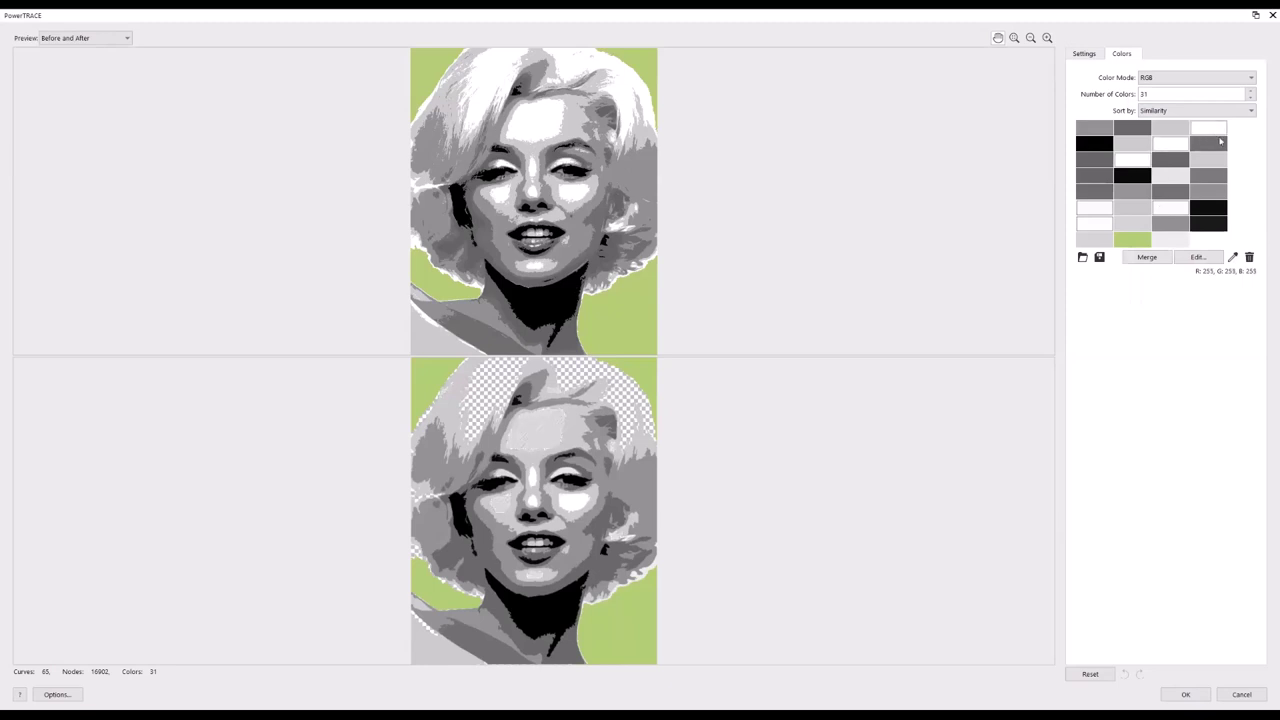
left_click(1164, 259)
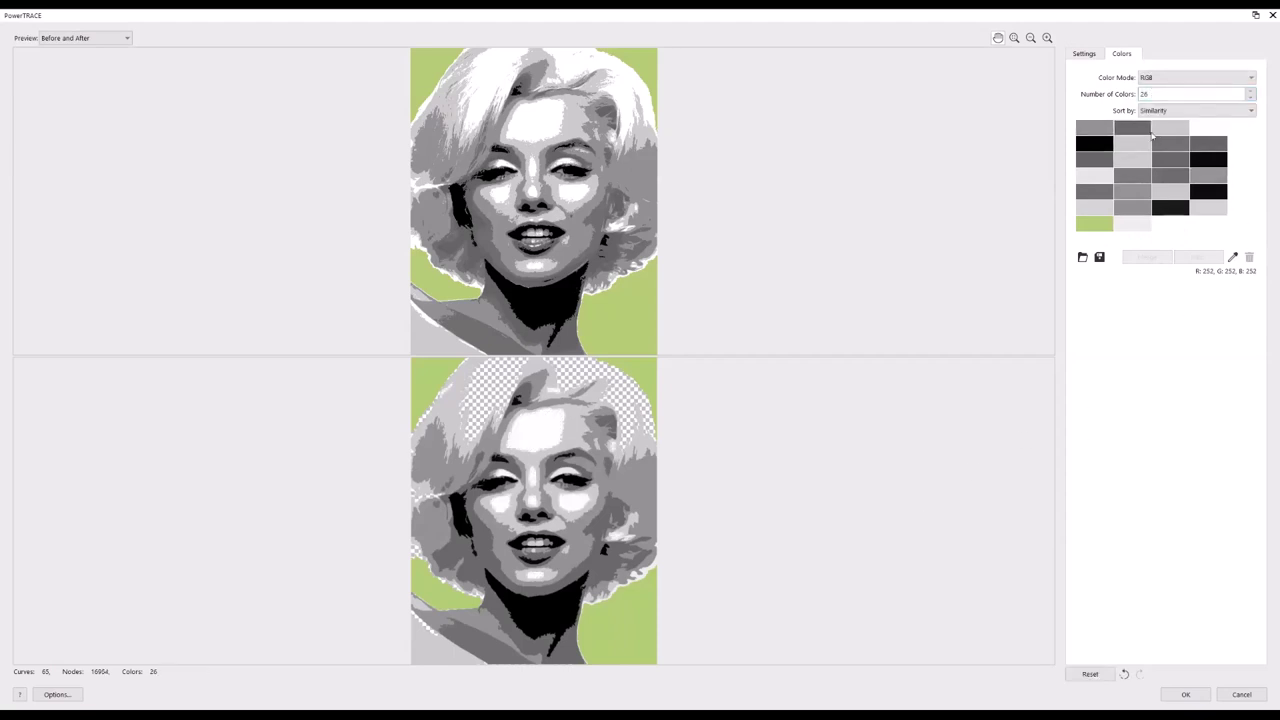
Merge the light grey swatches of the traced palette into a single colour.
left_click(1134, 147)
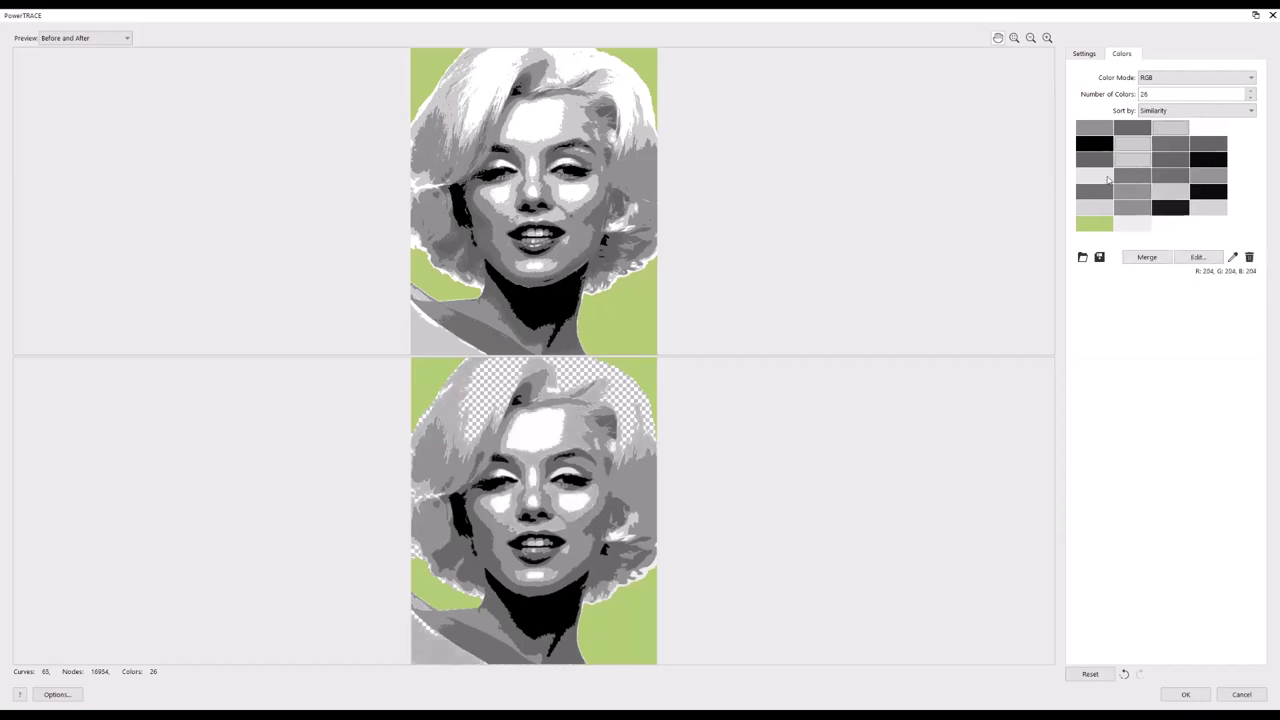
left_click(1107, 180)
left_click(1207, 209, "ctrl")
left_click(1146, 258)
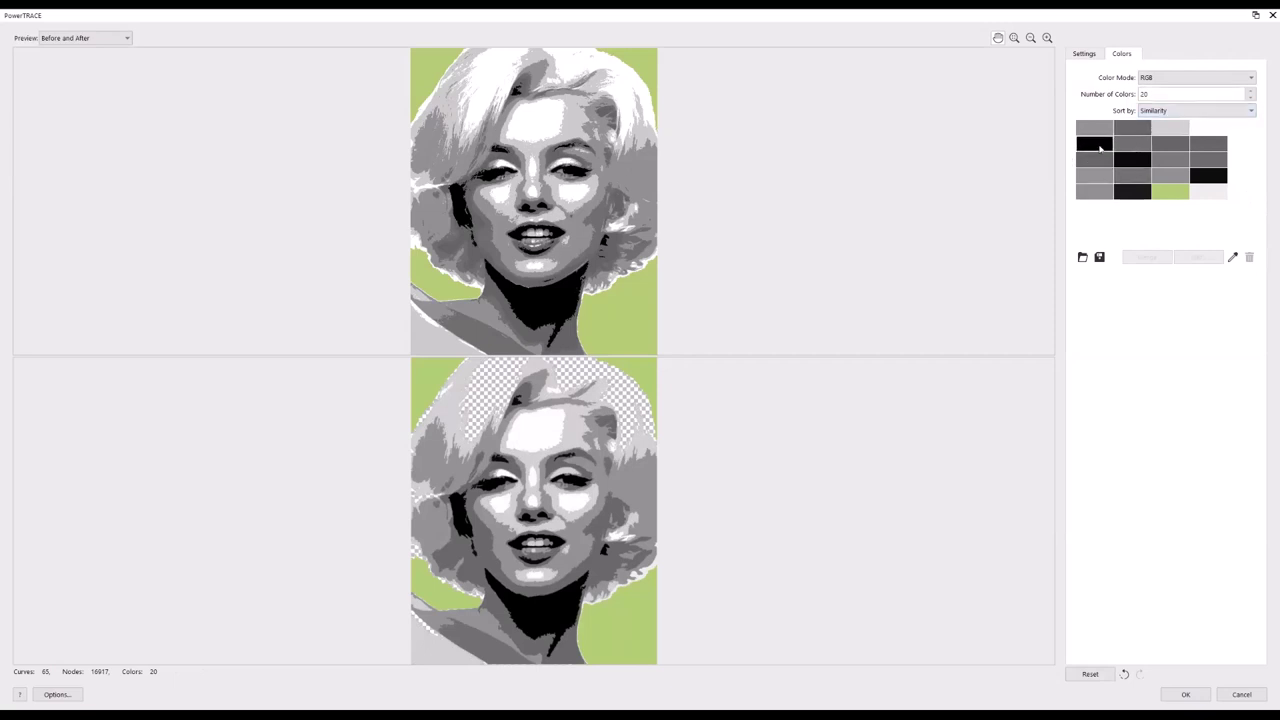
Merge the black and near-black swatches of the traced palette into a single colour.
left_click(1093, 145)
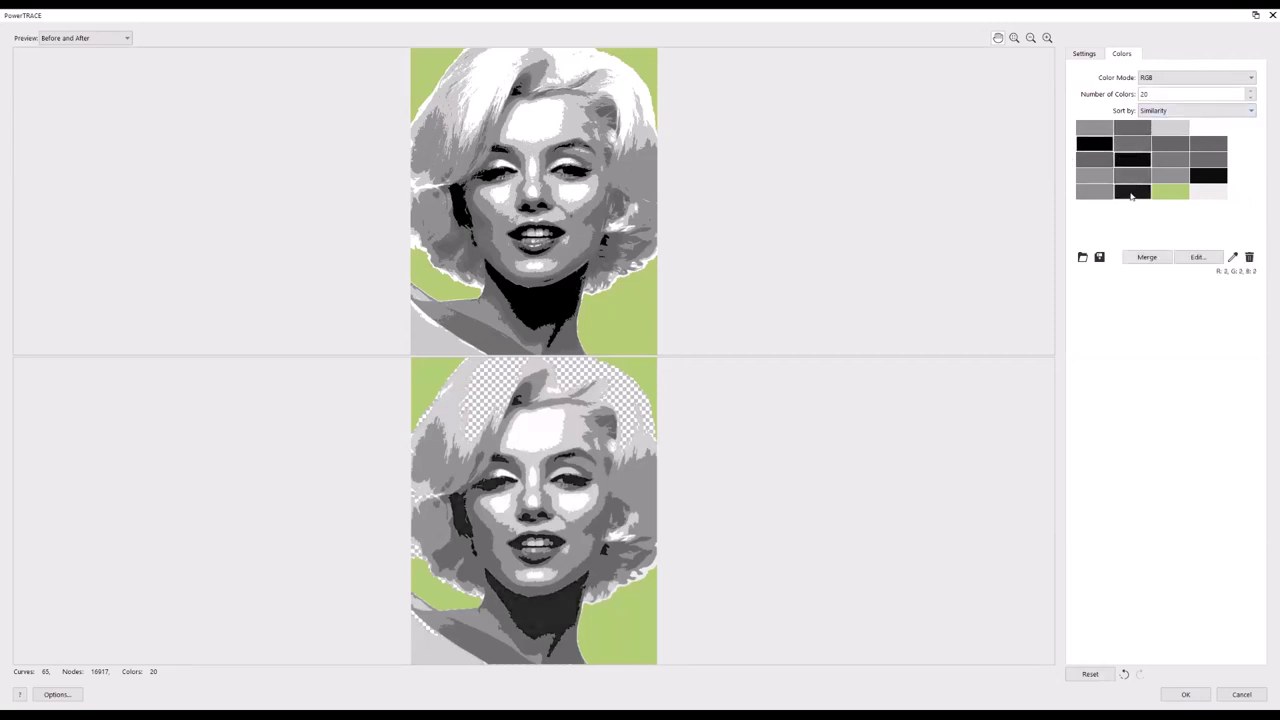
left_click(1198, 176, "ctrl")
left_click(1150, 258)
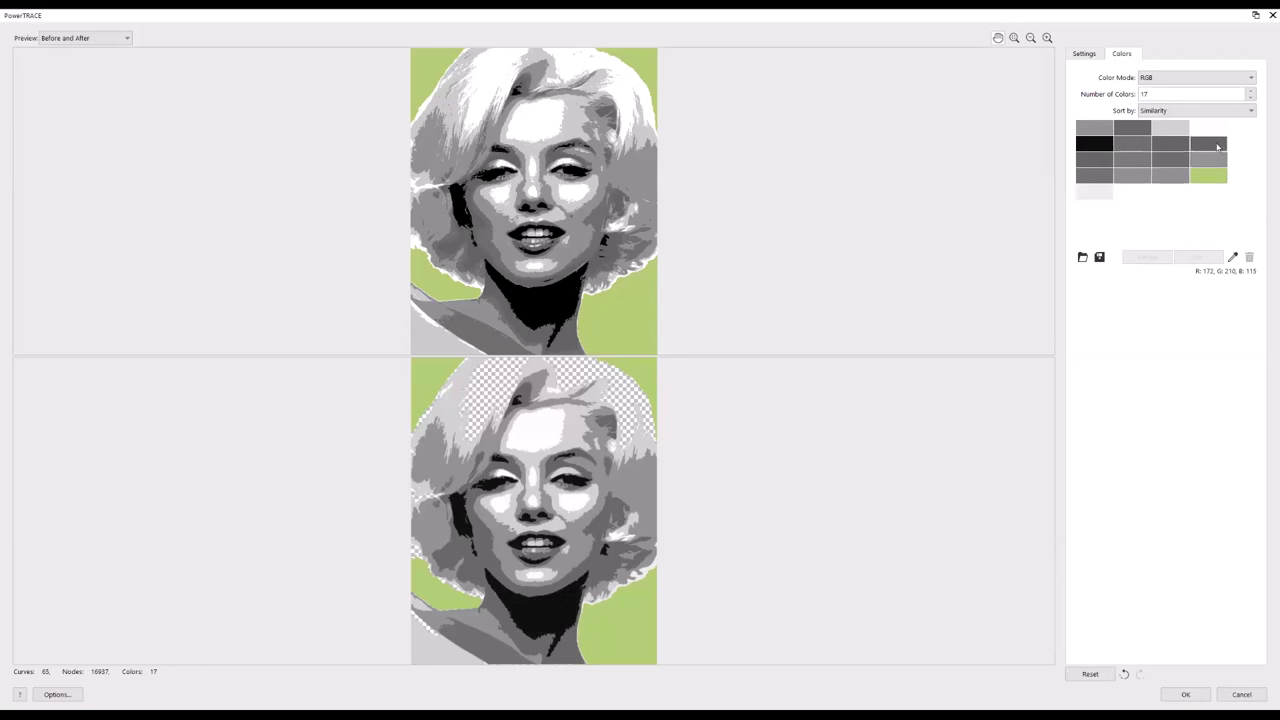
Merge the duplicate darker grey swatches, together with black, to cut the traced palette to 7 colours.
left_click(1137, 147)
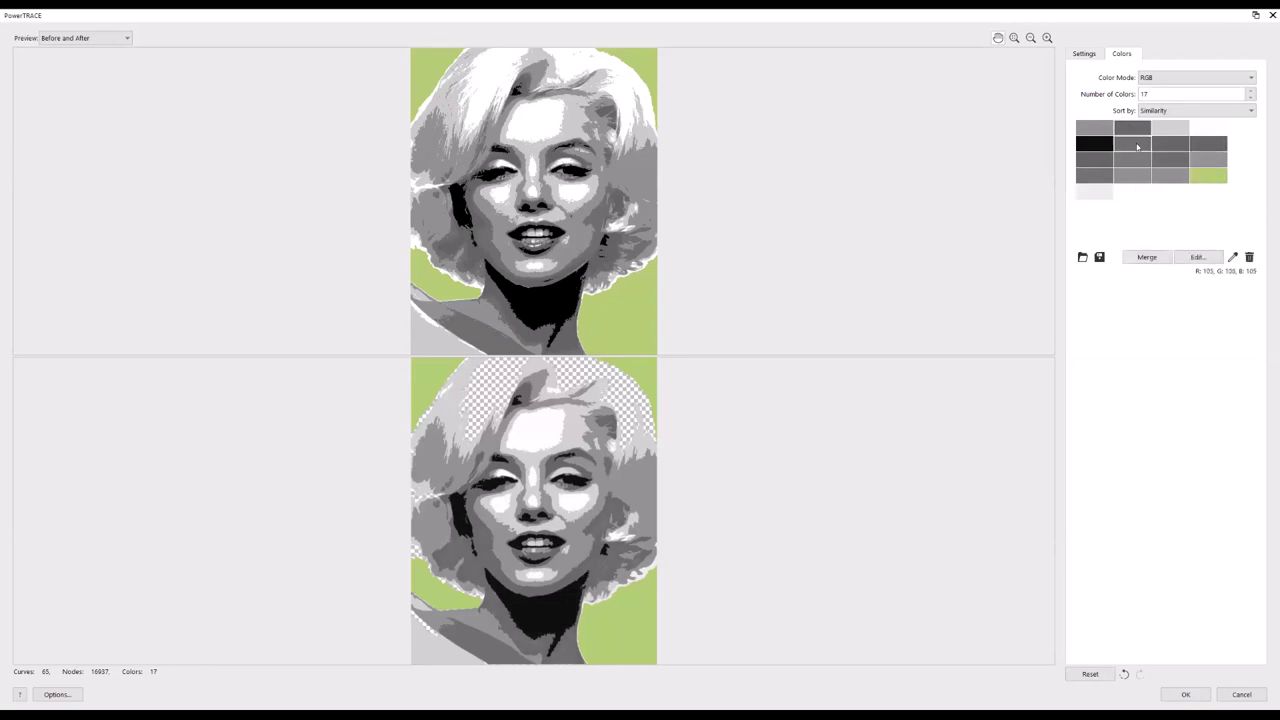
left_click(1165, 148)
left_click(1092, 155)
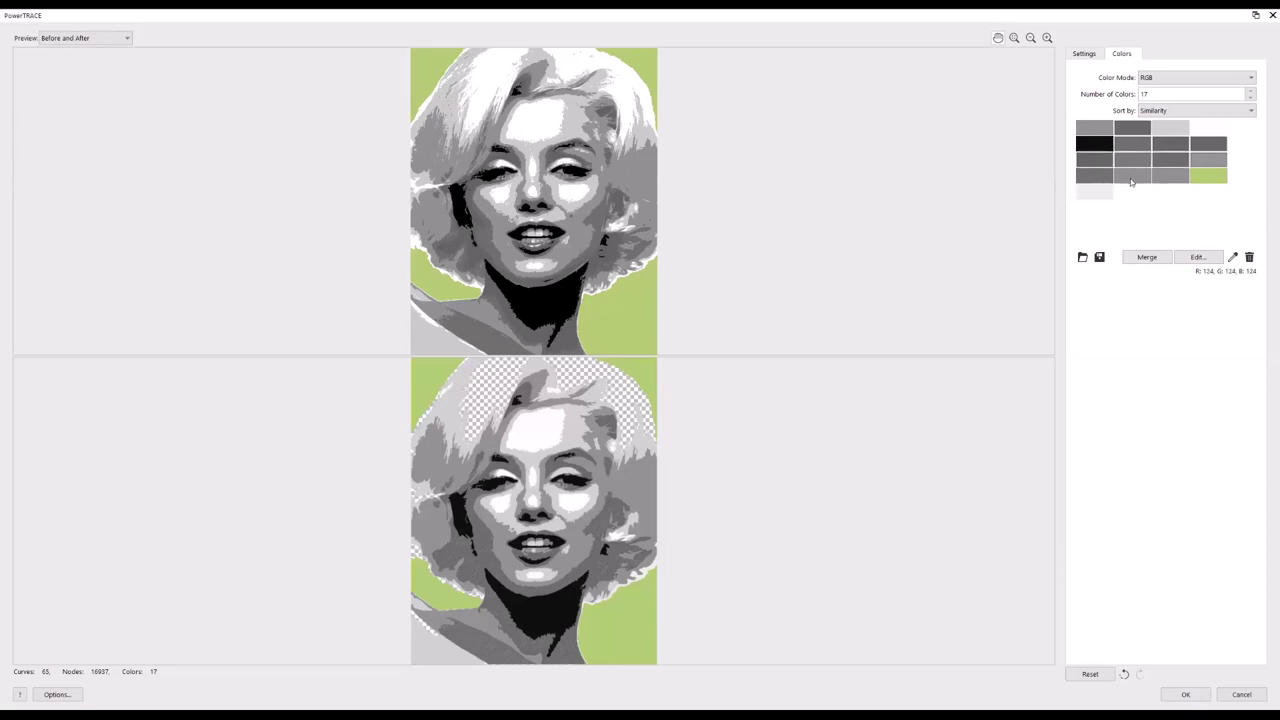
left_click(1147, 257)
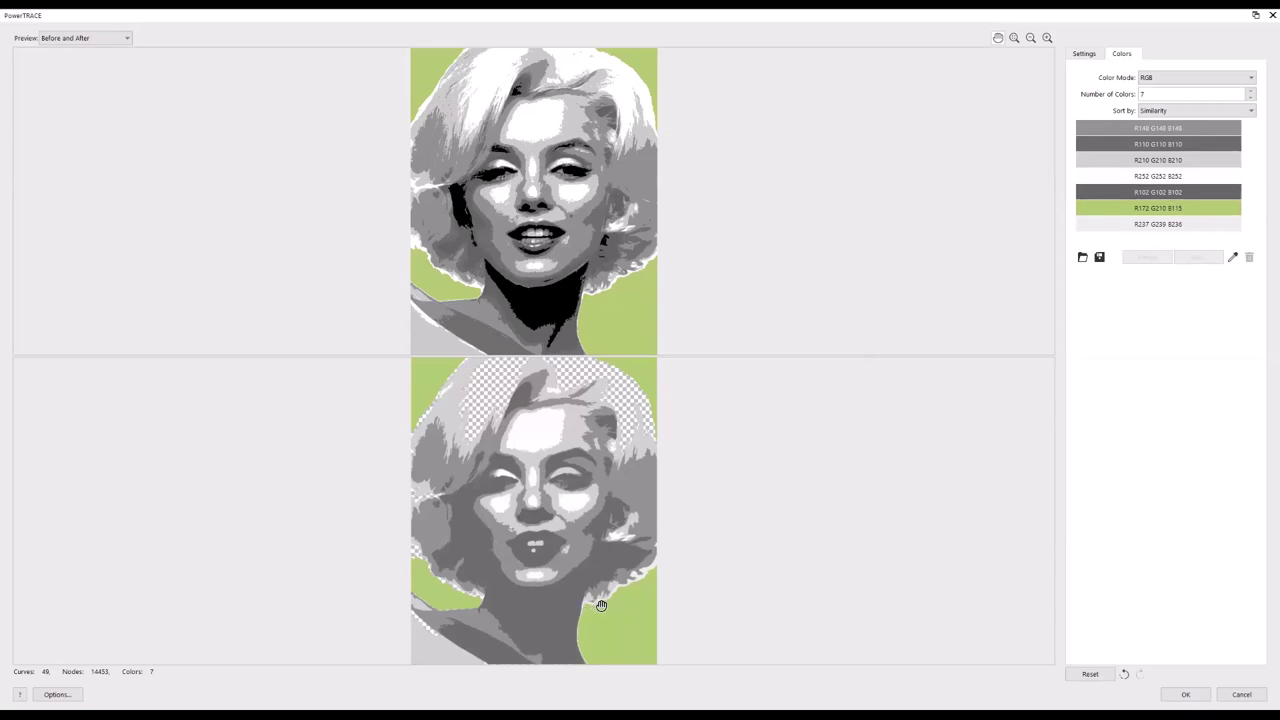
Raise the trace's Detail setting to 61 to bring the black areas back into the traced portrait.
left_click(1082, 54)
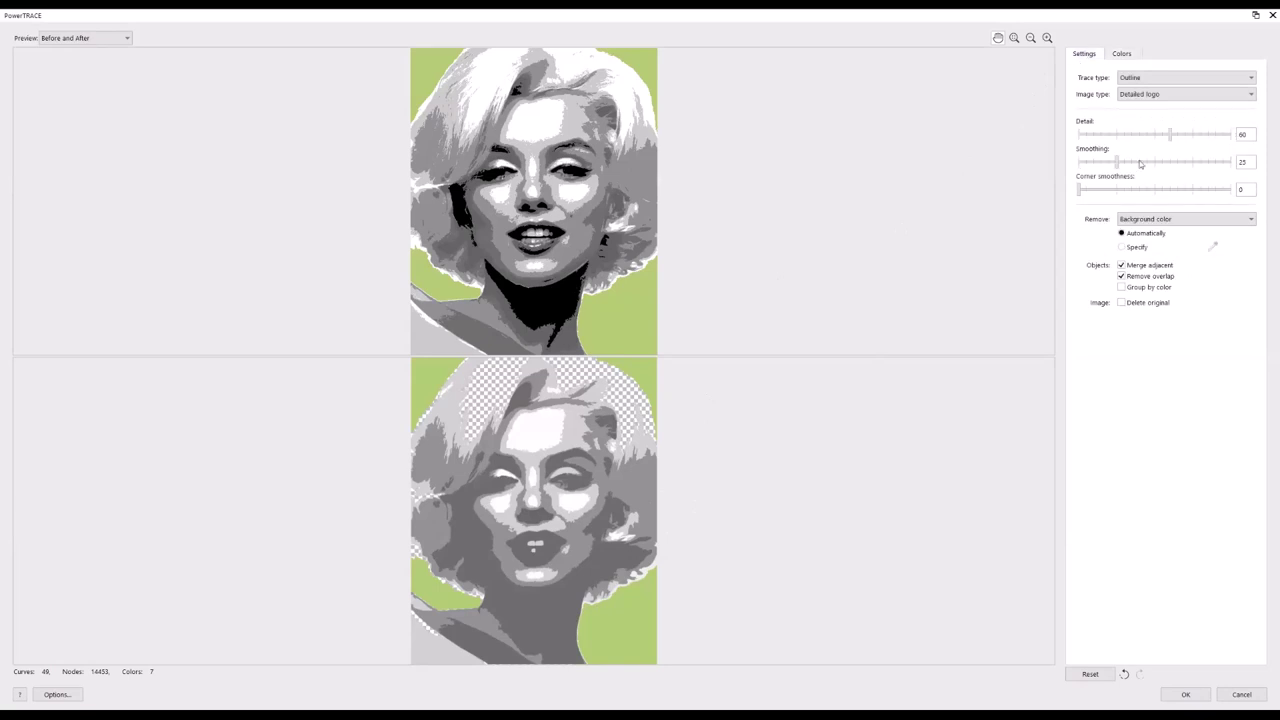
left_click_drag(1171, 131, 1168, 132)
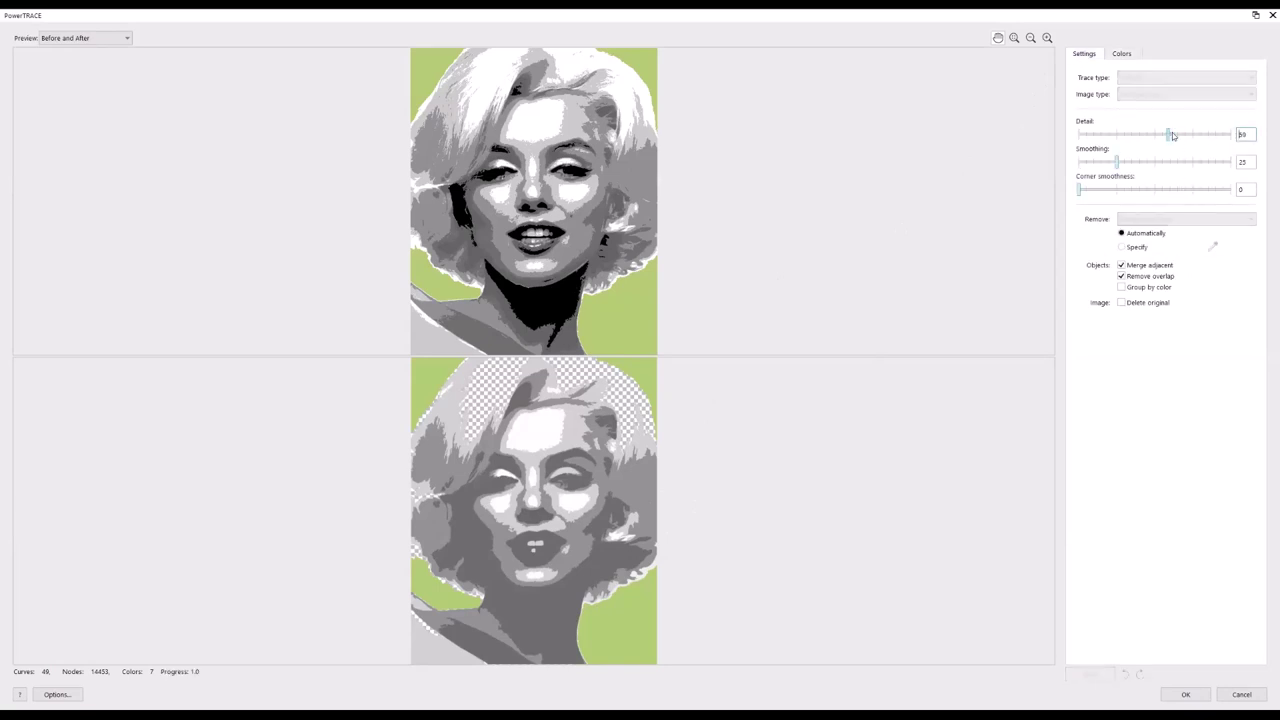
left_click(1186, 134)
left_click(1186, 135)
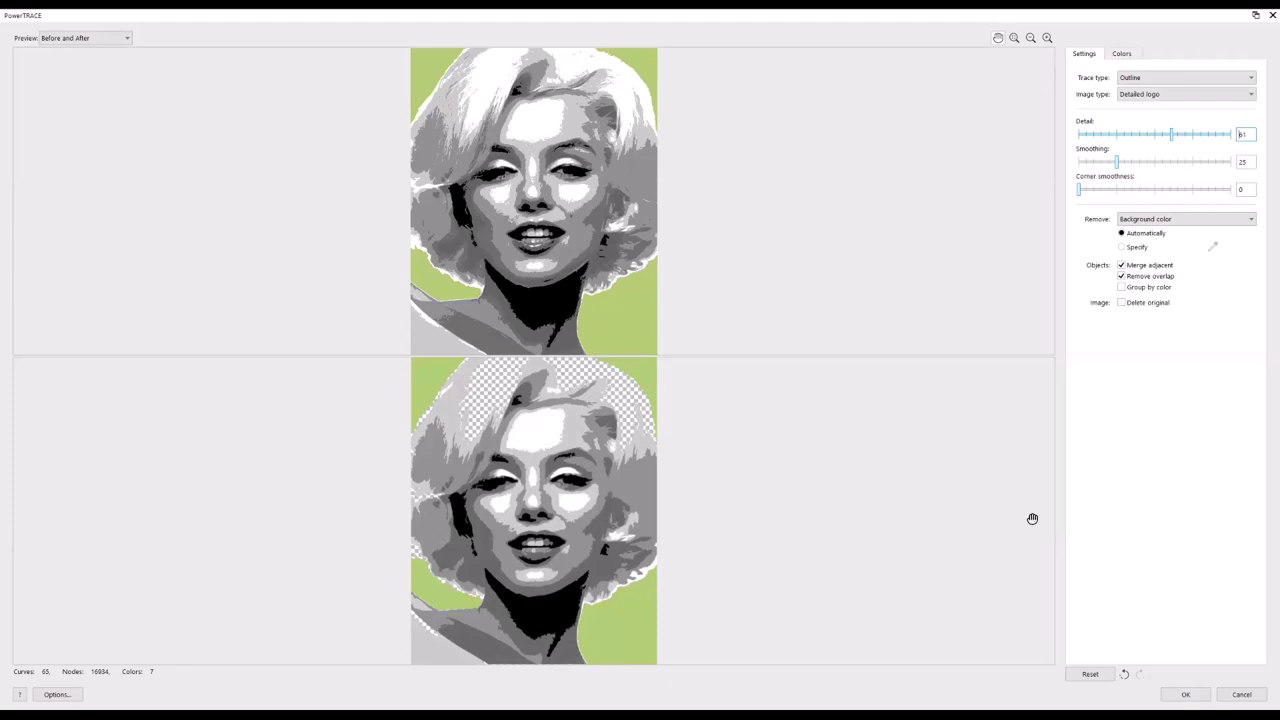
Set the trace's color removal to None to keep the white hair areas, and review the resulting palette.
left_click(1250, 220)
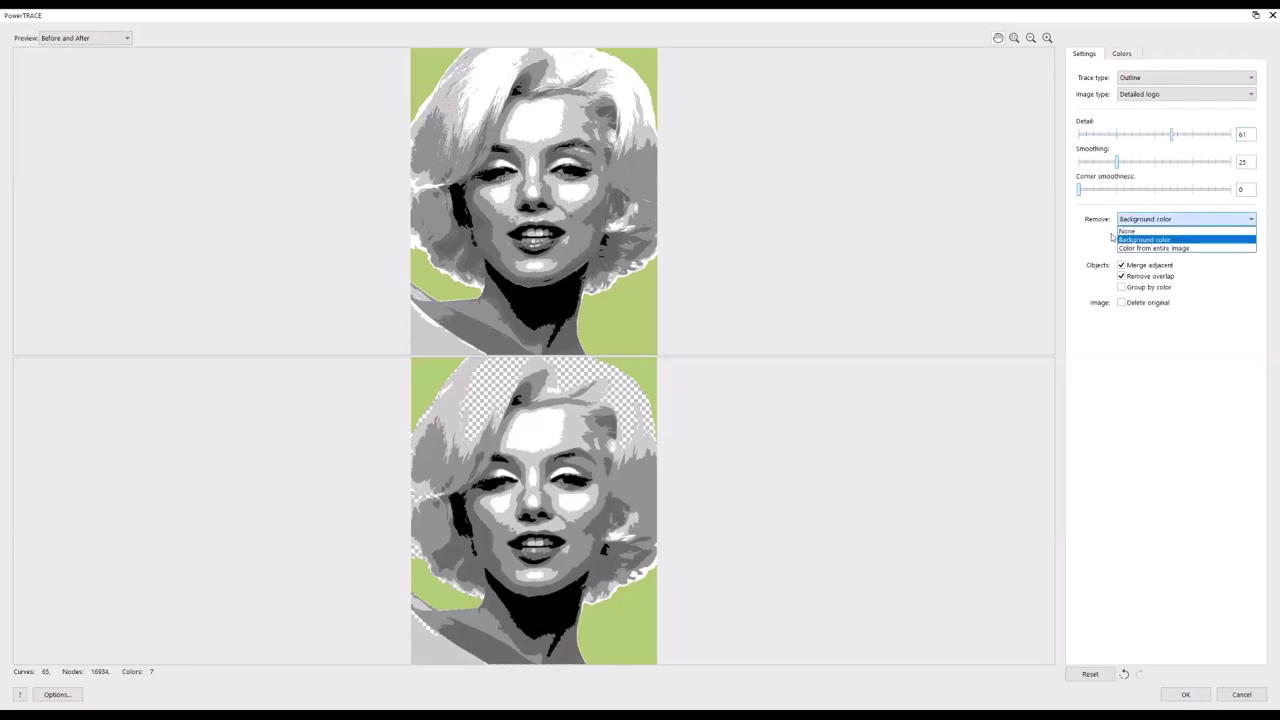
left_click(1126, 232)
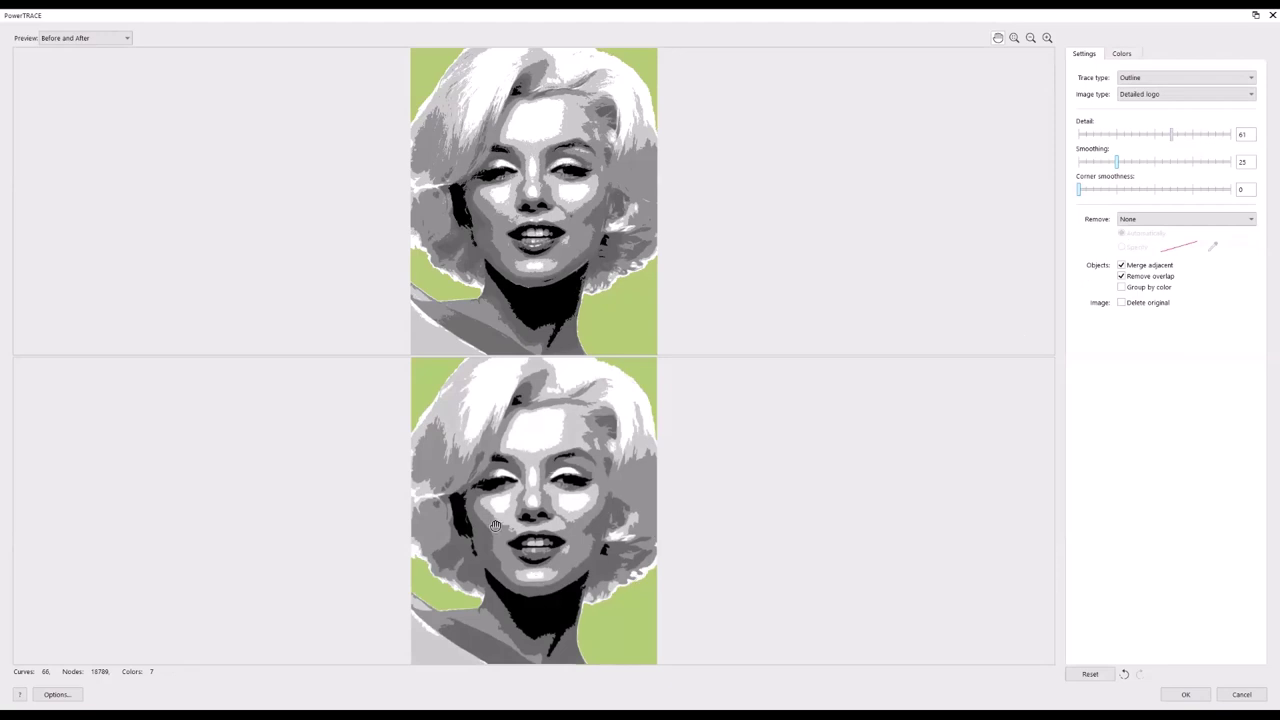
left_click(1122, 54)
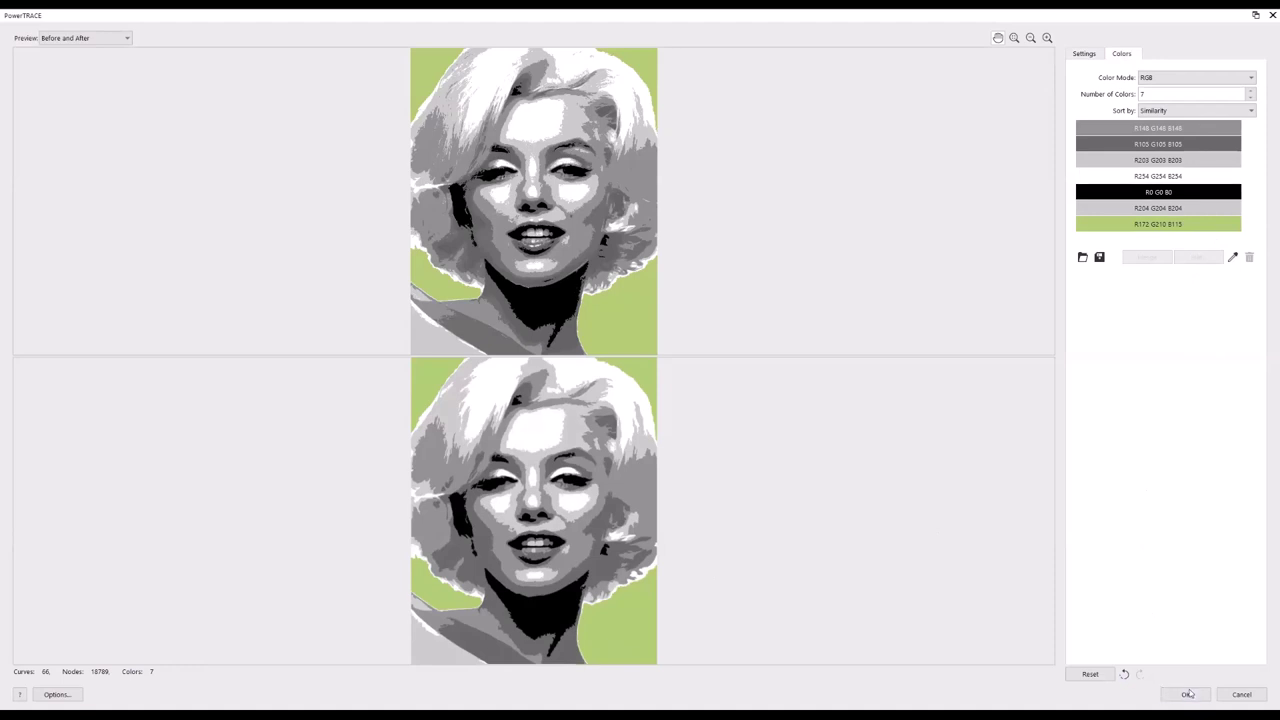
Enable grouping of the traced objects by color and accept the trace.
left_click(1085, 56)
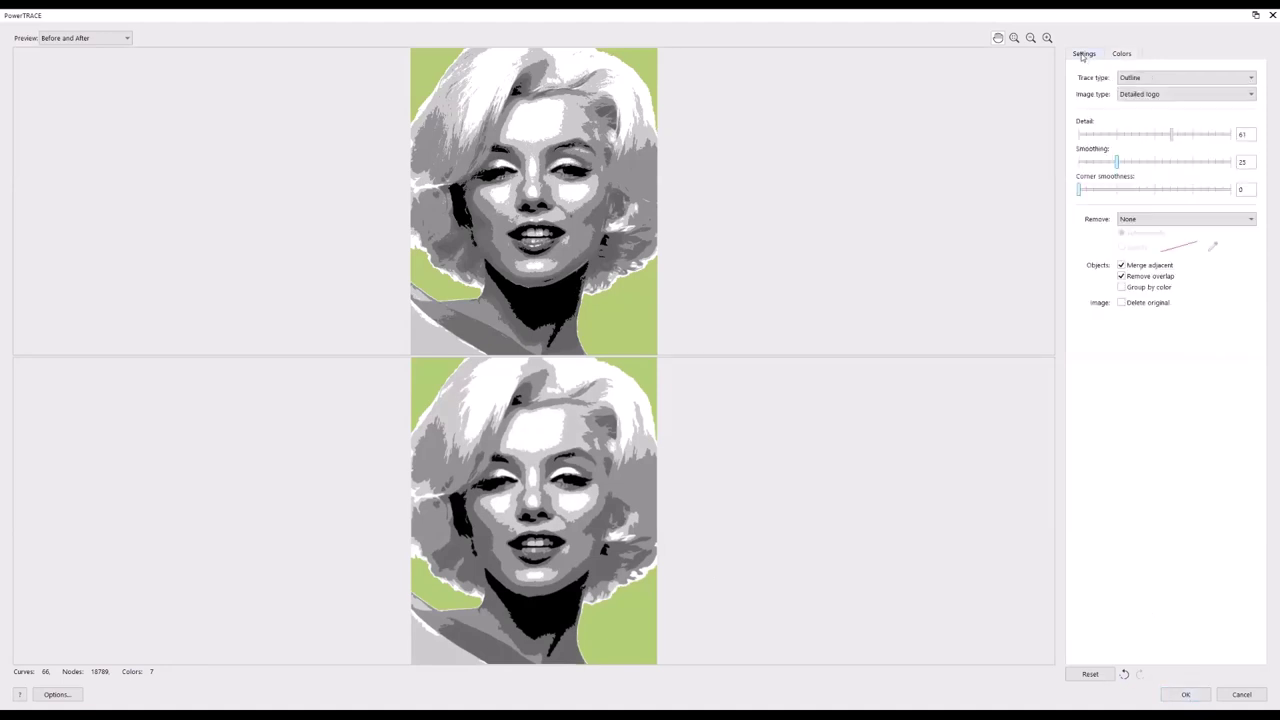
left_click(1121, 287)
left_click(1183, 695)
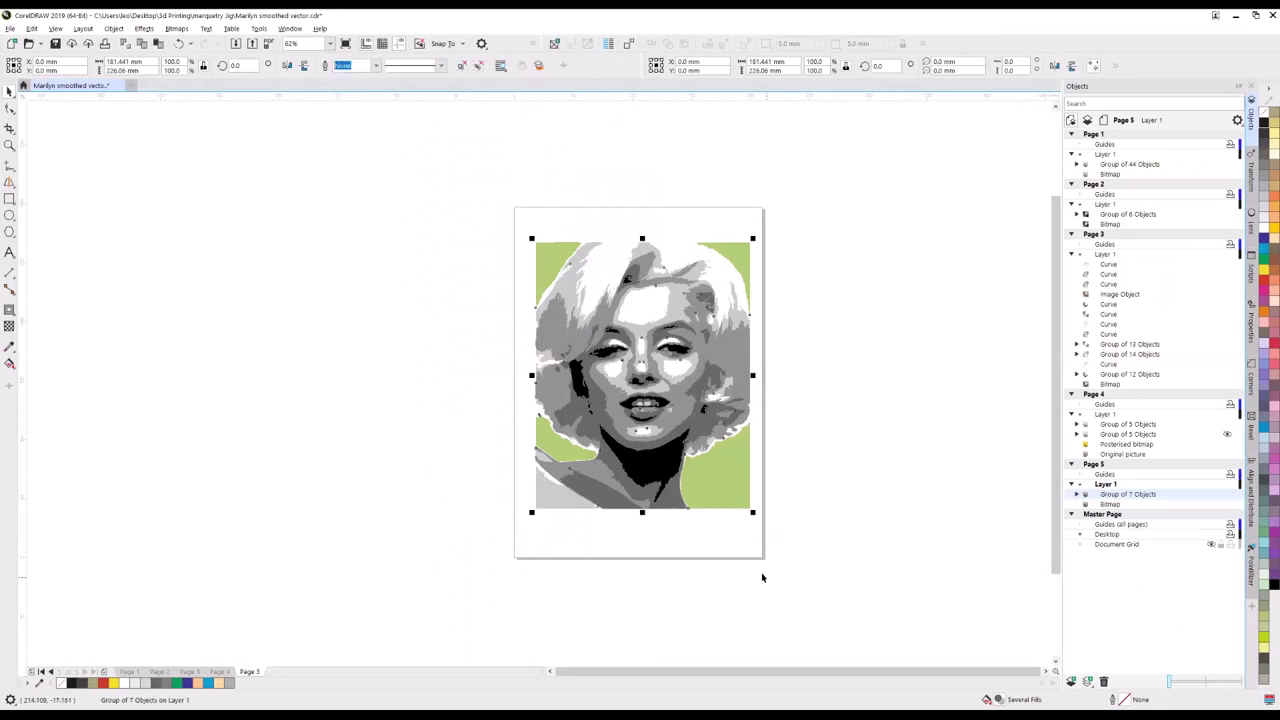
Move the traced group off the page beside the bitmap and replace its fills with a black hairline outline.
left_click_drag(640, 358, 362, 368)
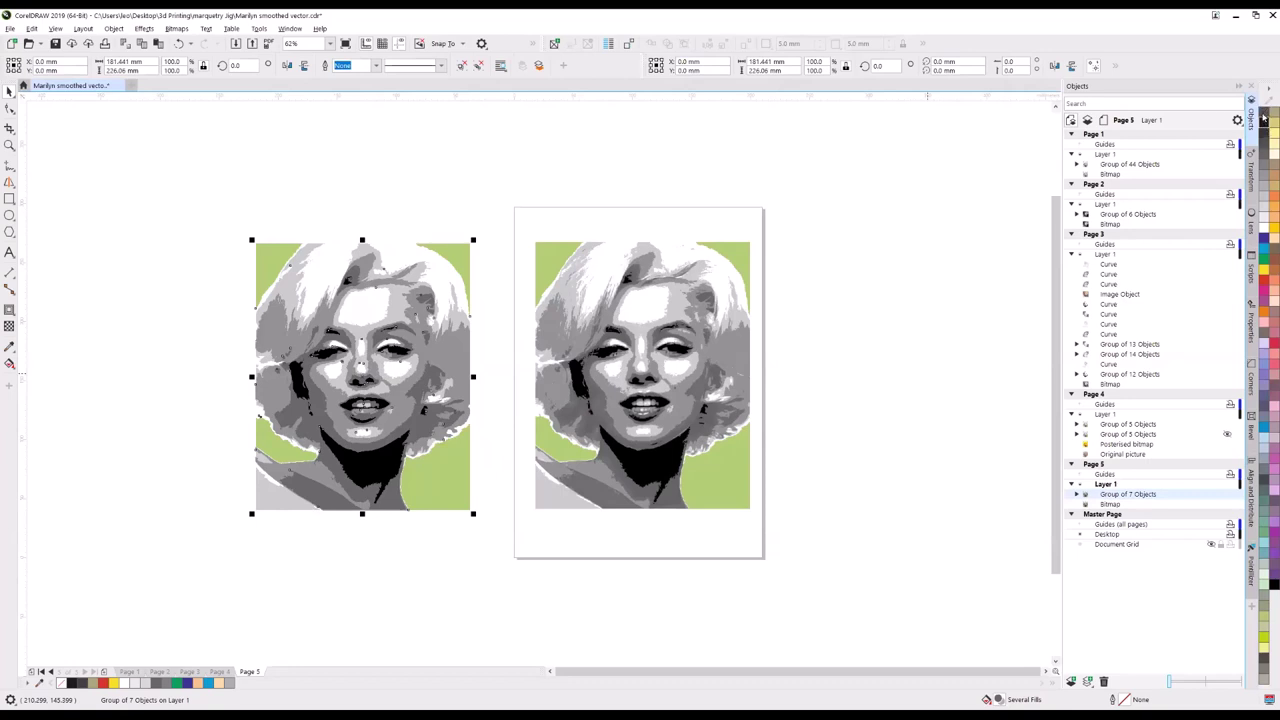
left_click(1262, 118)
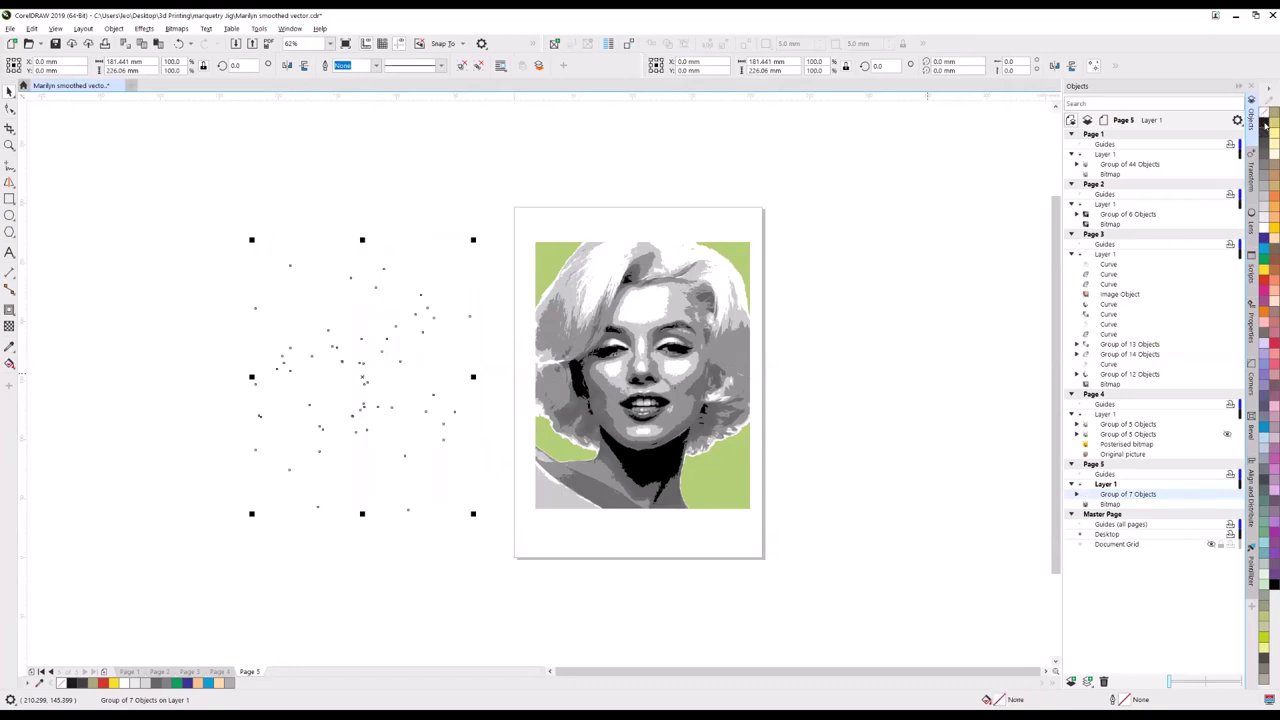
right_click(1264, 120)
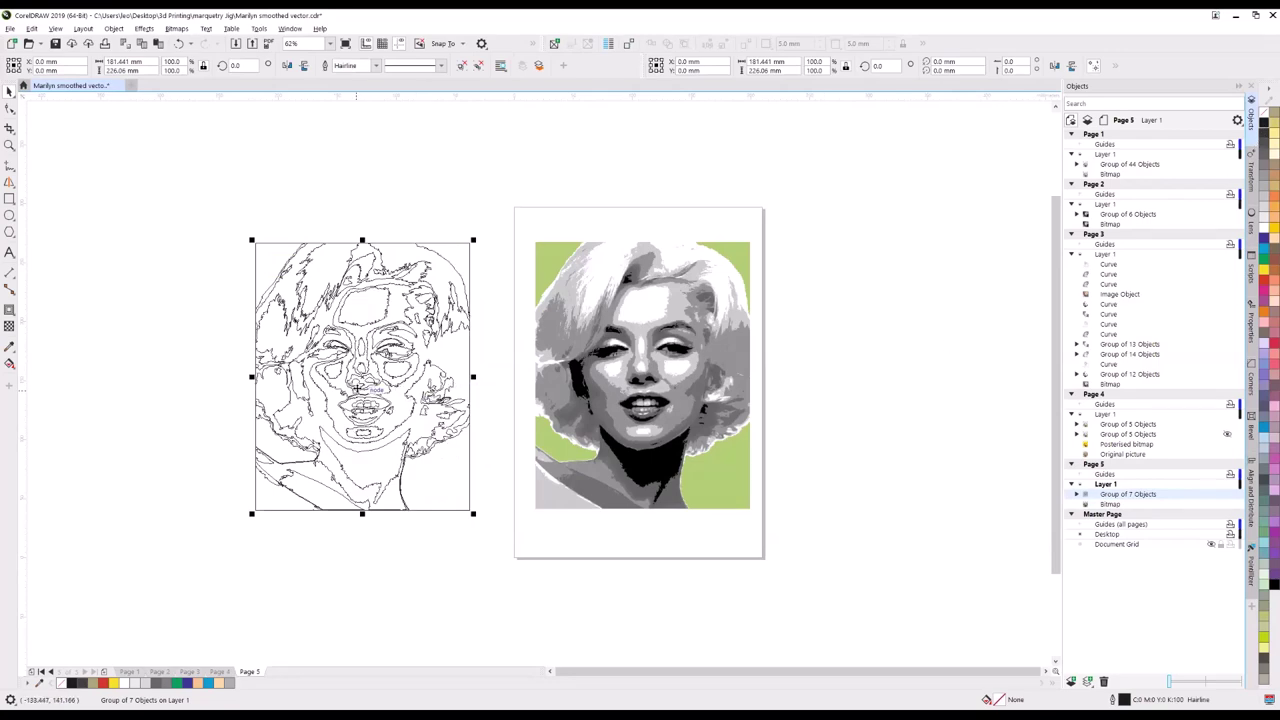
scroll(357, 388, "up", 5)
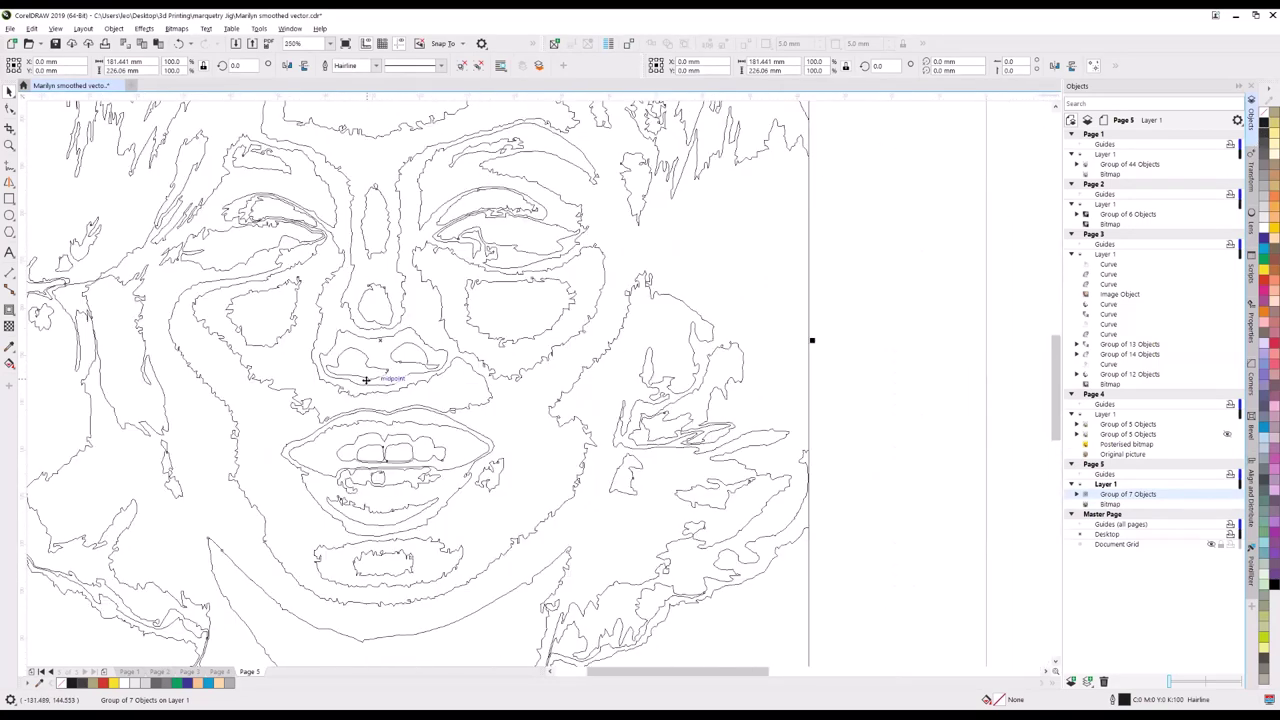
scroll(366, 380, "down", 3)
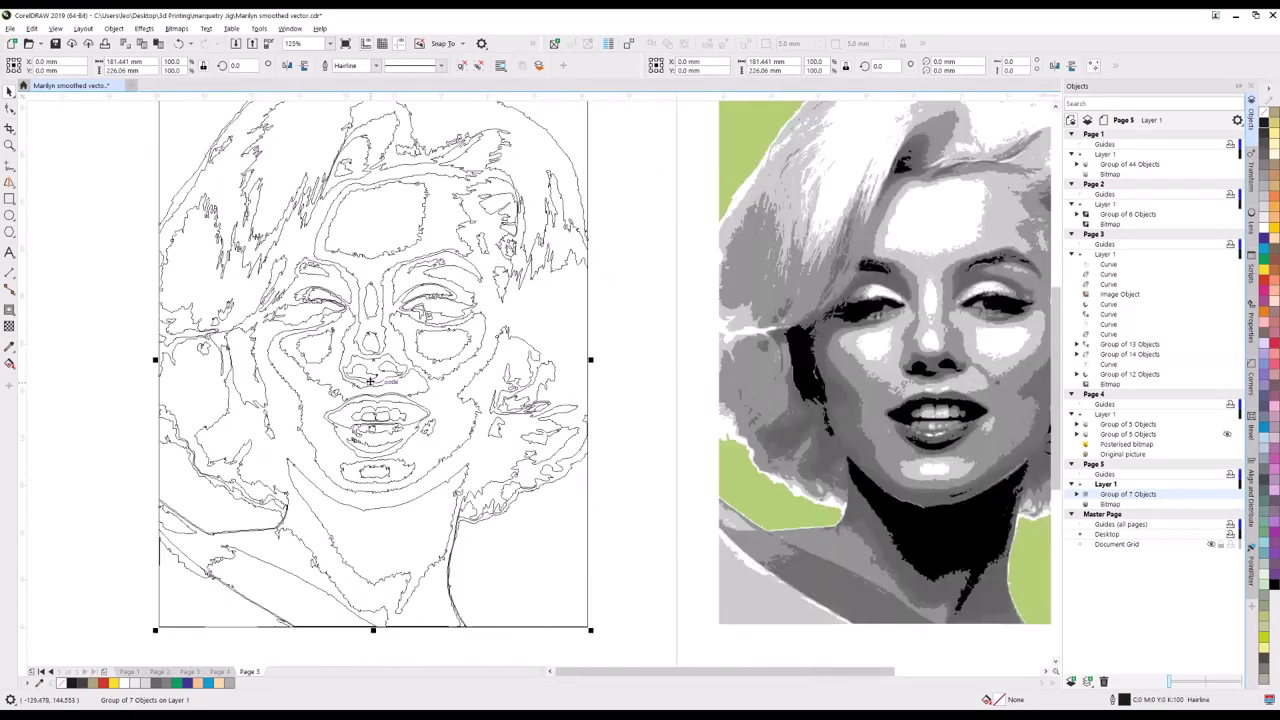
Ungroup the outlined trace once into its color groups and move the four-object face group clear of the others.
left_click(114, 28)
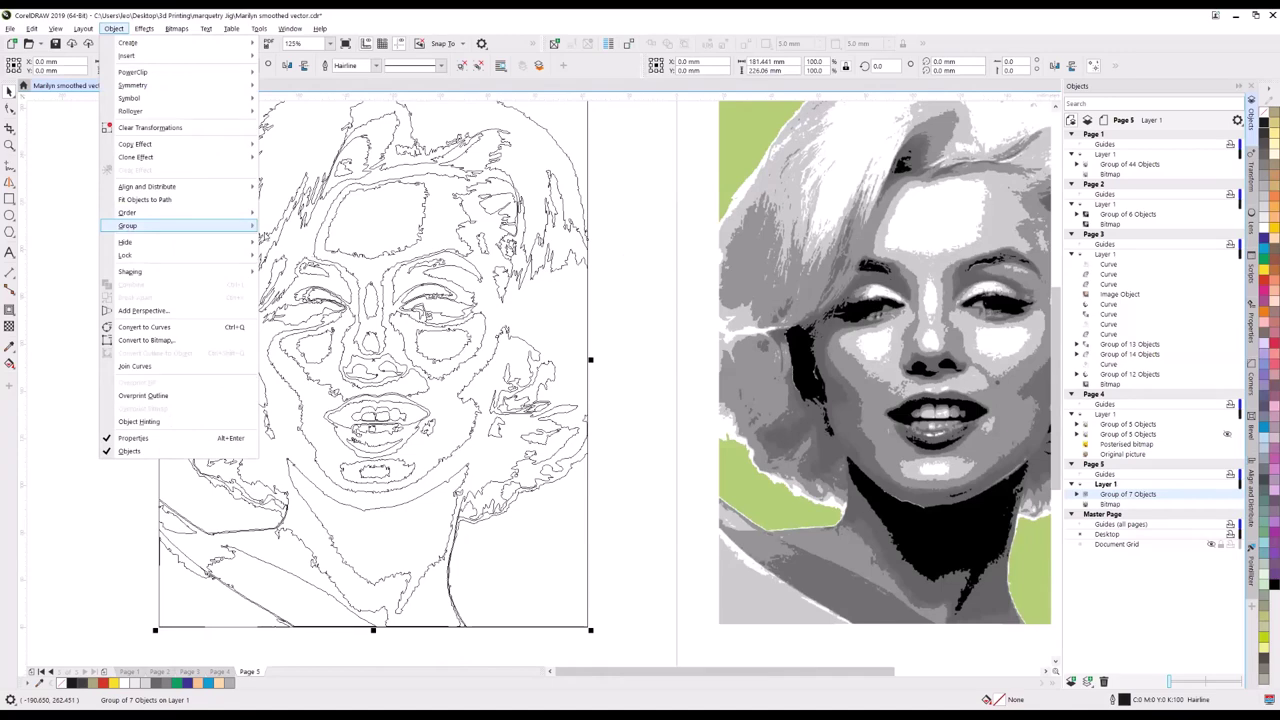
mouse_move(180, 225)
left_click(290, 241)
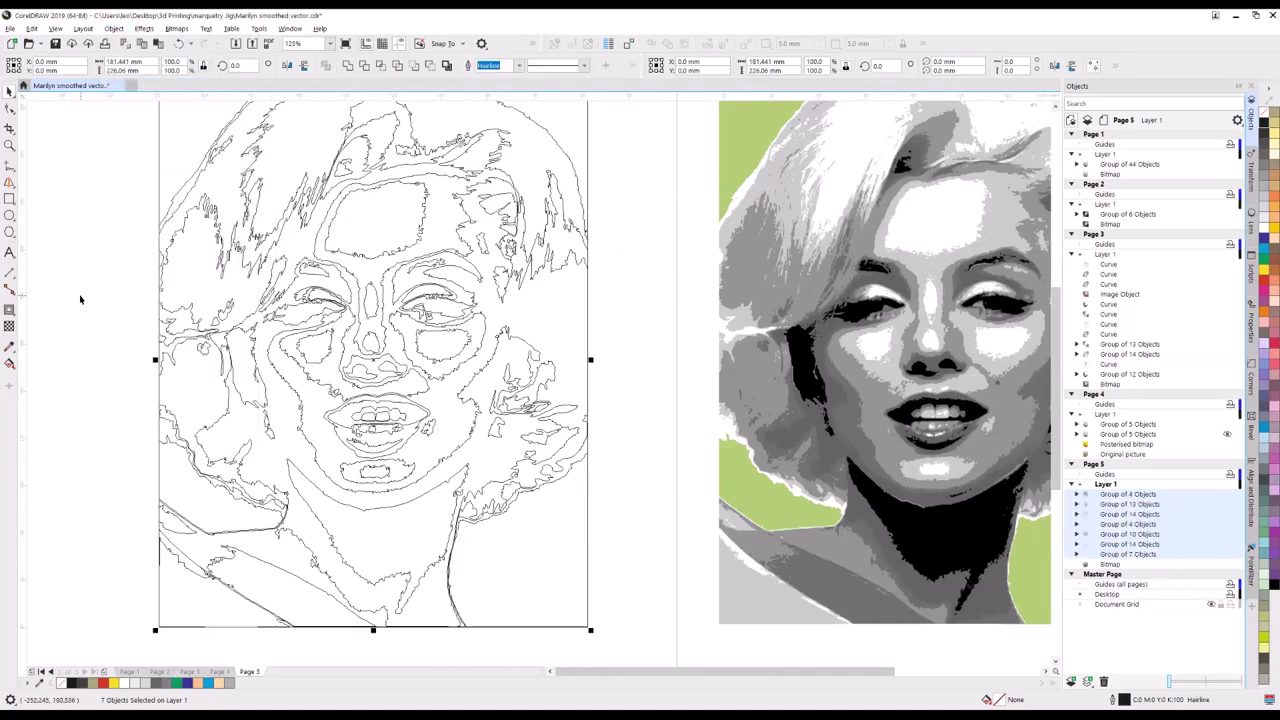
left_click(80, 298)
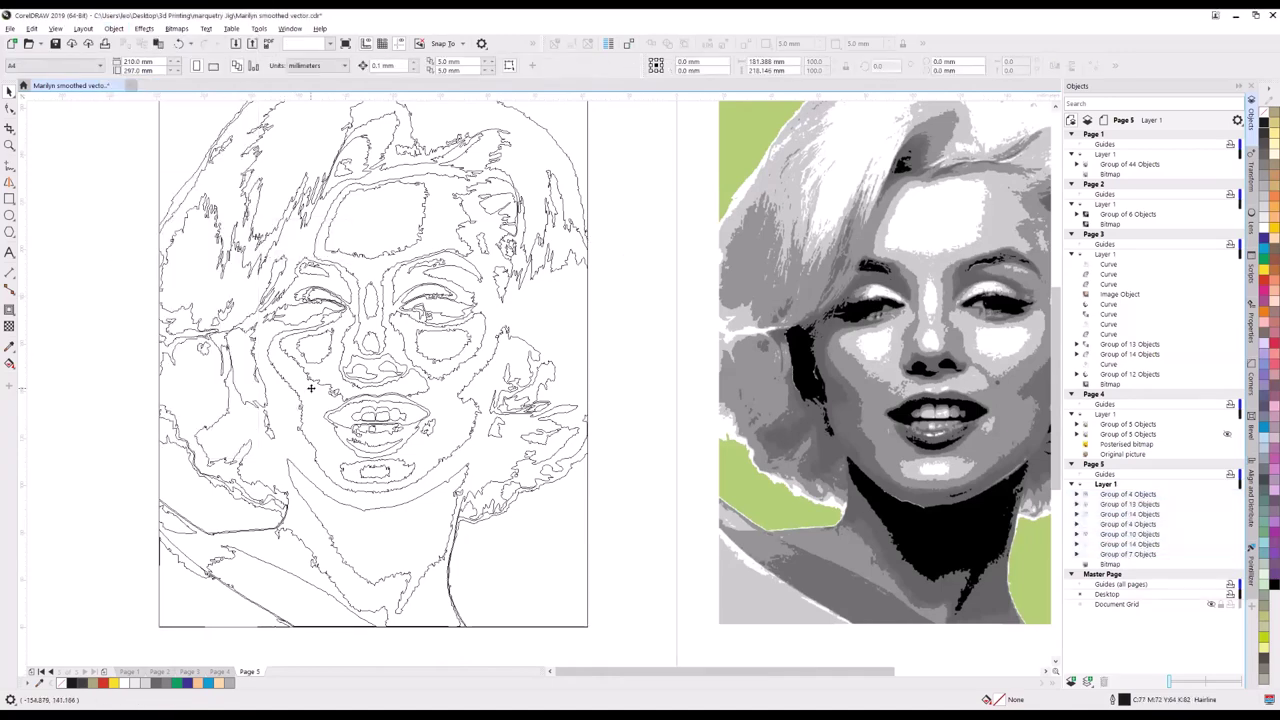
left_click_drag(311, 388, 541, 418)
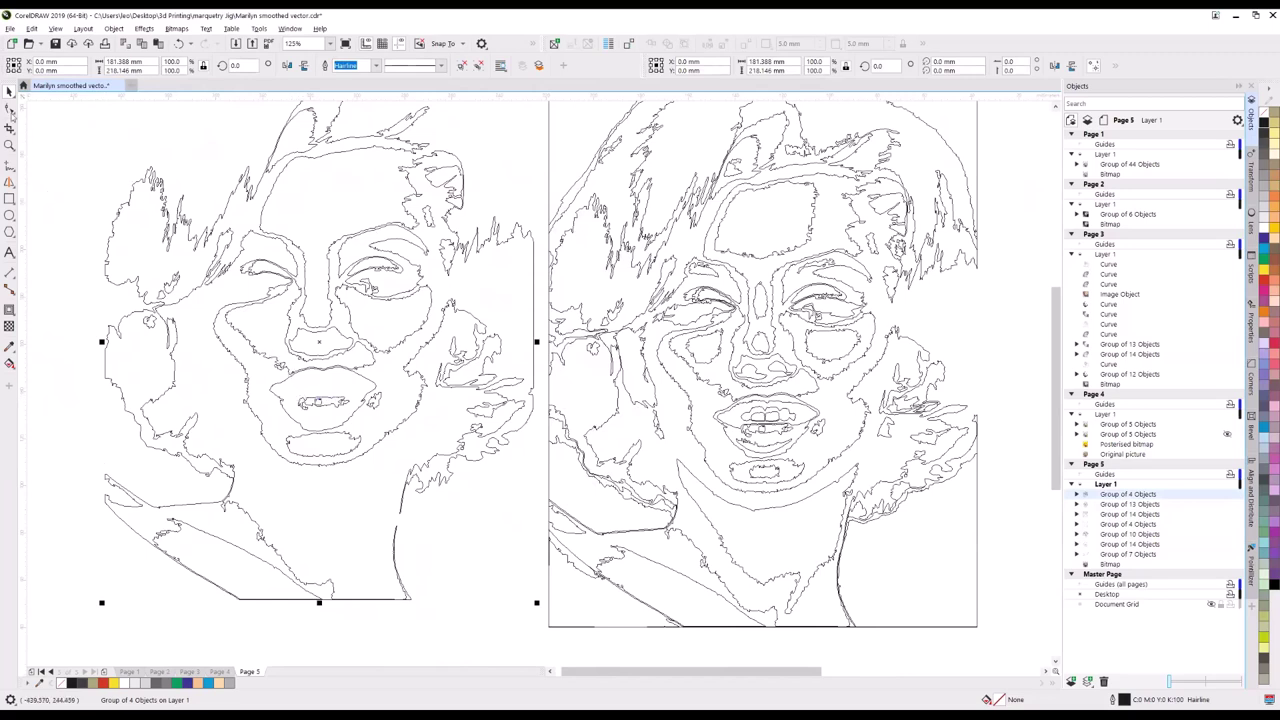
left_click(24, 136)
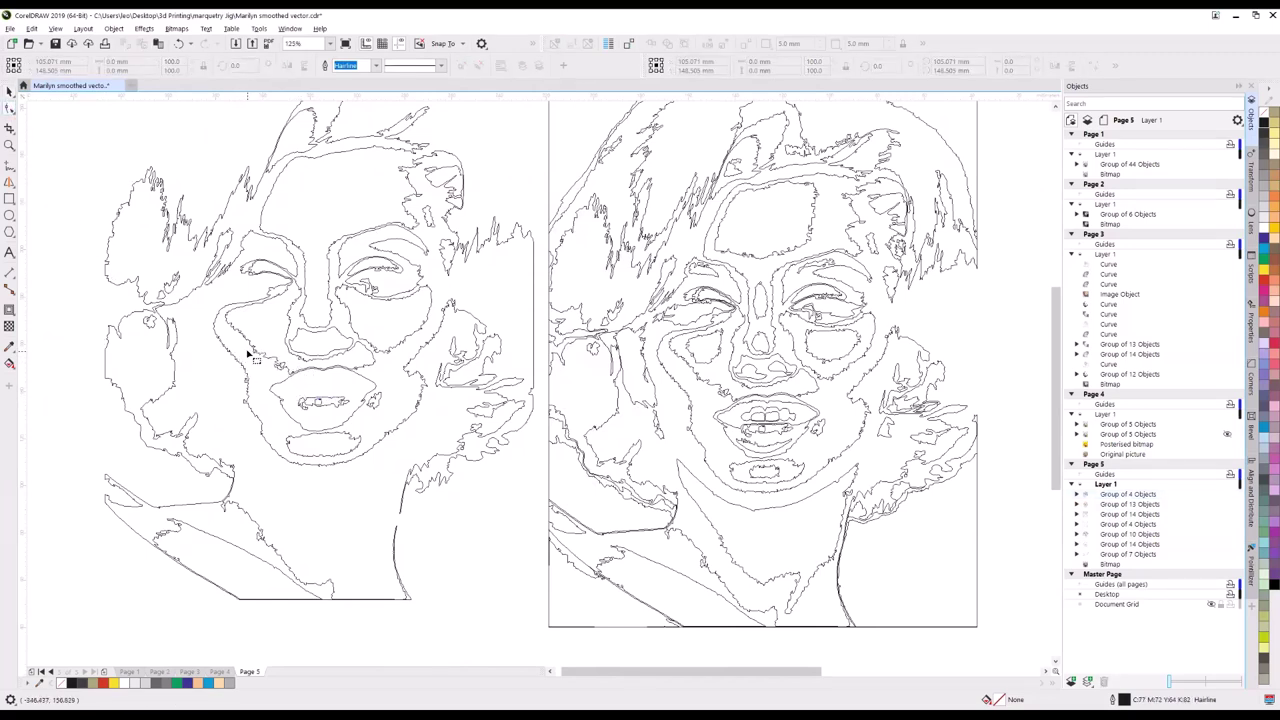
scroll(248, 354, "up", 2)
scroll(248, 354, "down", 2)
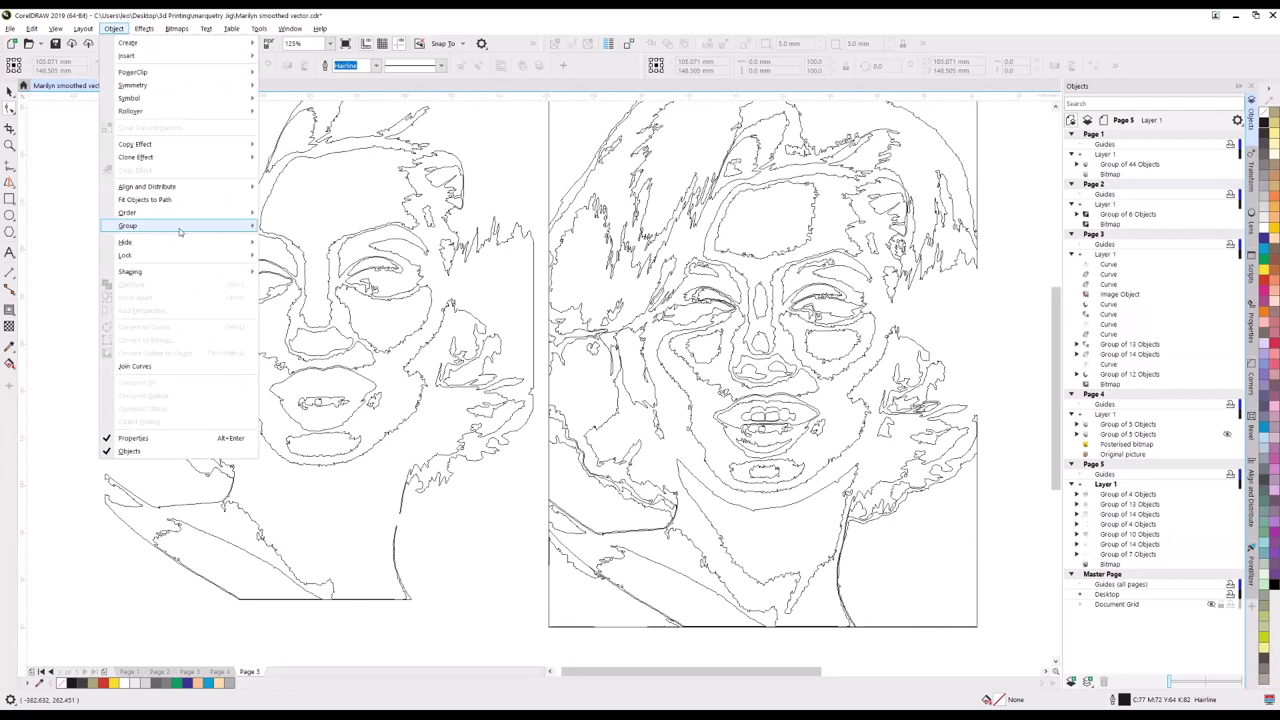
left_click(145, 210)
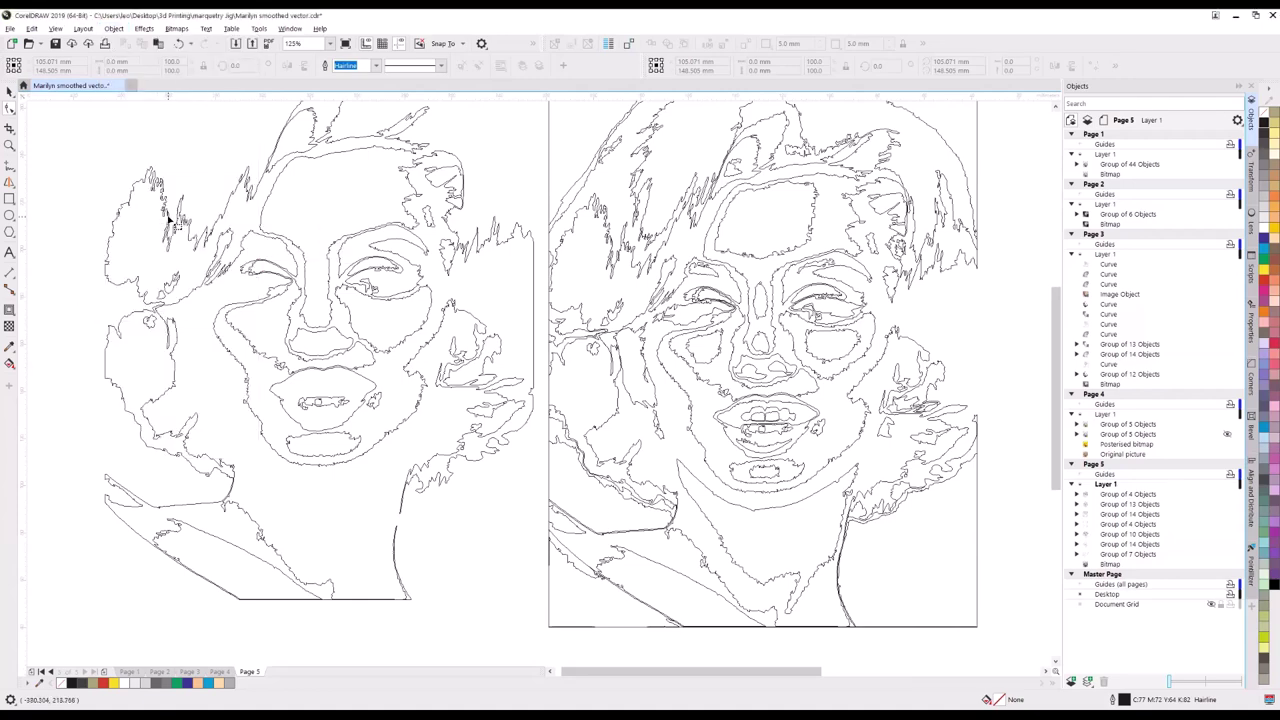
Ungroup all objects in the separated four-object face group into individual curves.
scroll(288, 278, "down", 4)
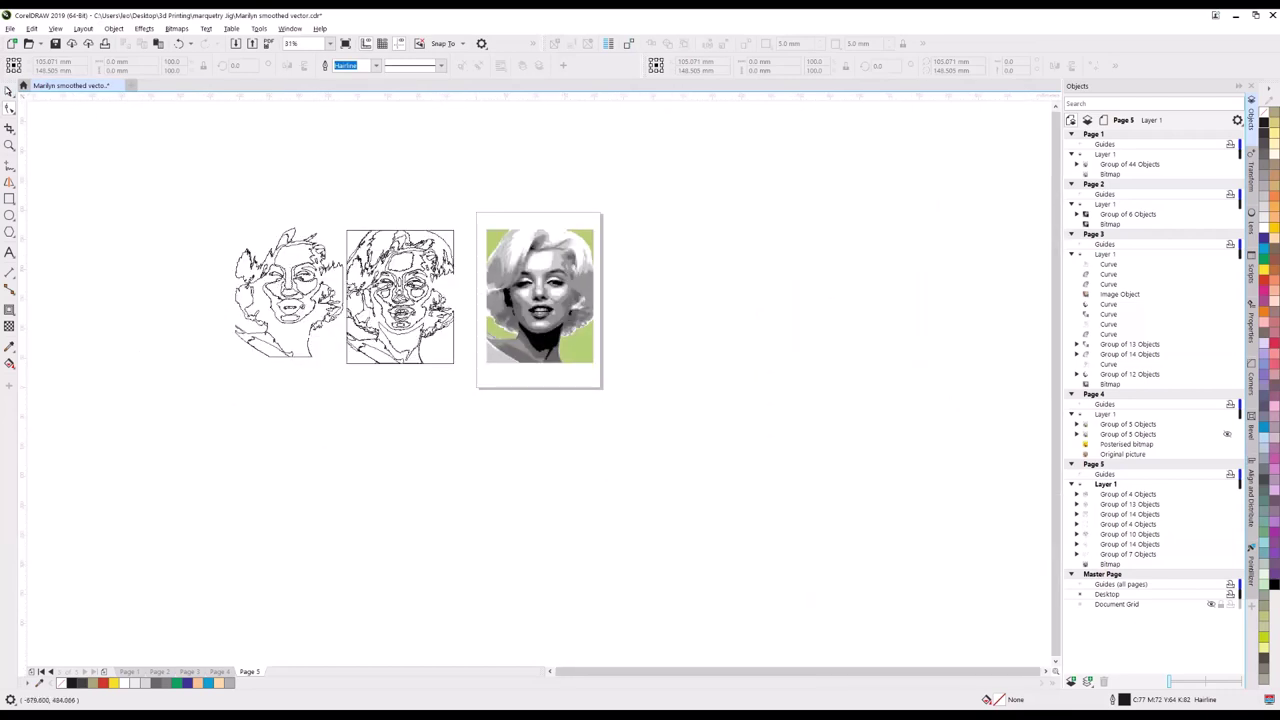
left_click(292, 286)
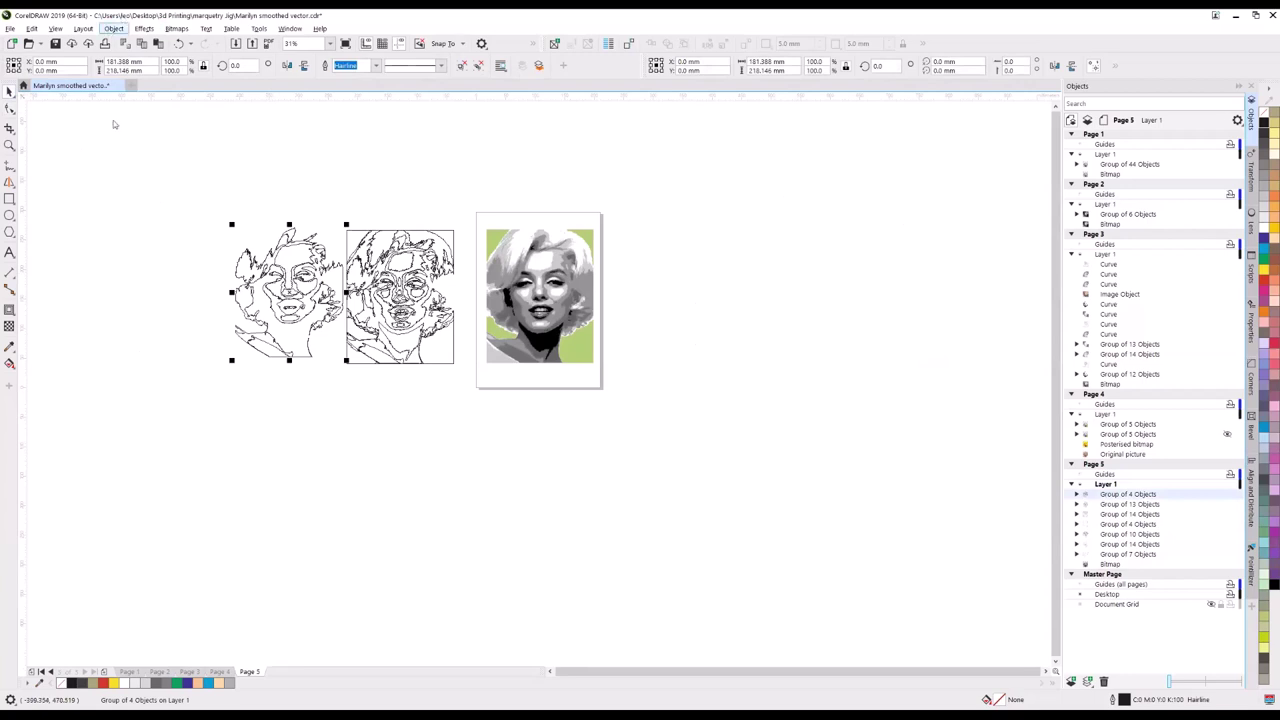
mouse_move(143, 230)
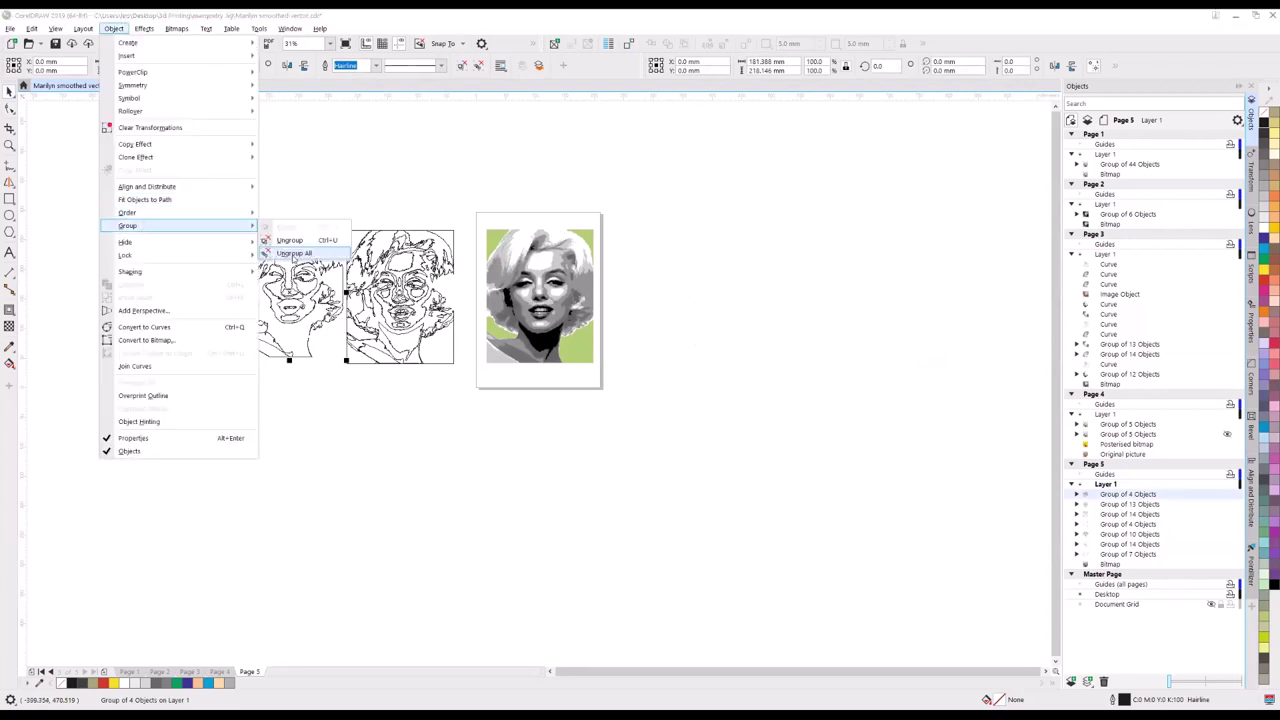
left_click(293, 254)
scroll(240, 295, "up", 5)
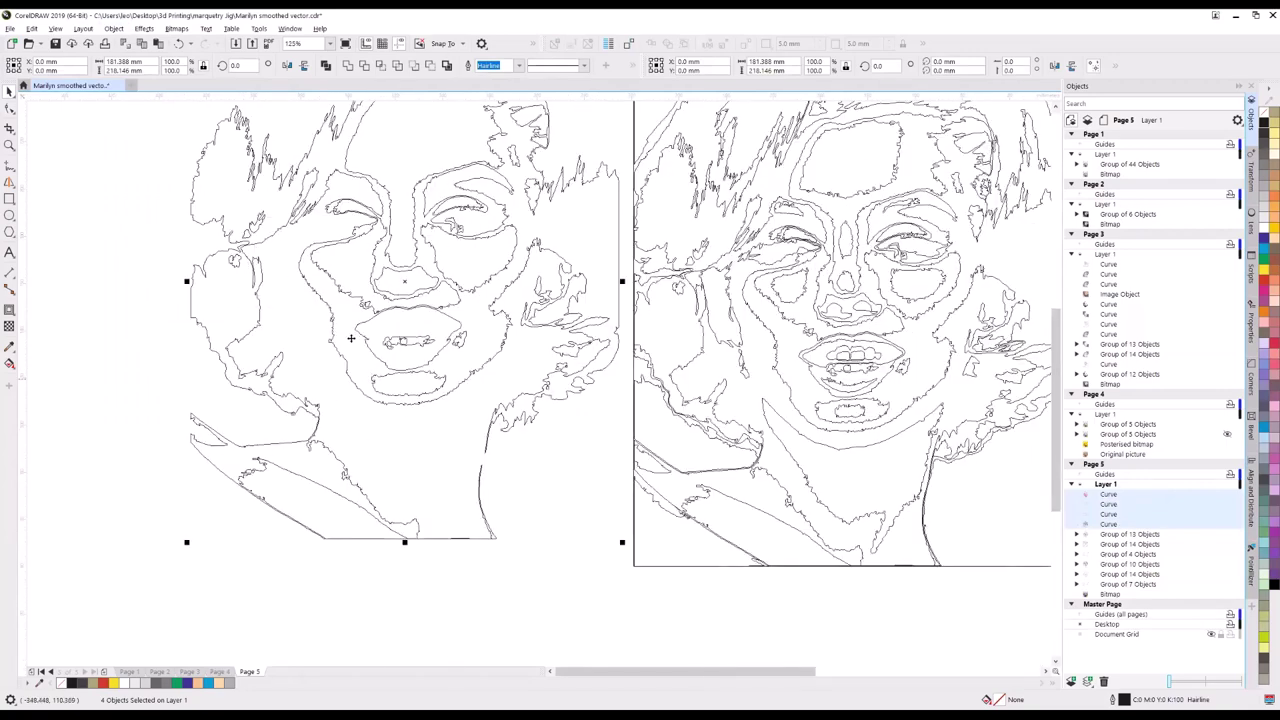
Select the large face curve and examine the density of nodes along its jagged edges with the Shape tool.
left_click(340, 289)
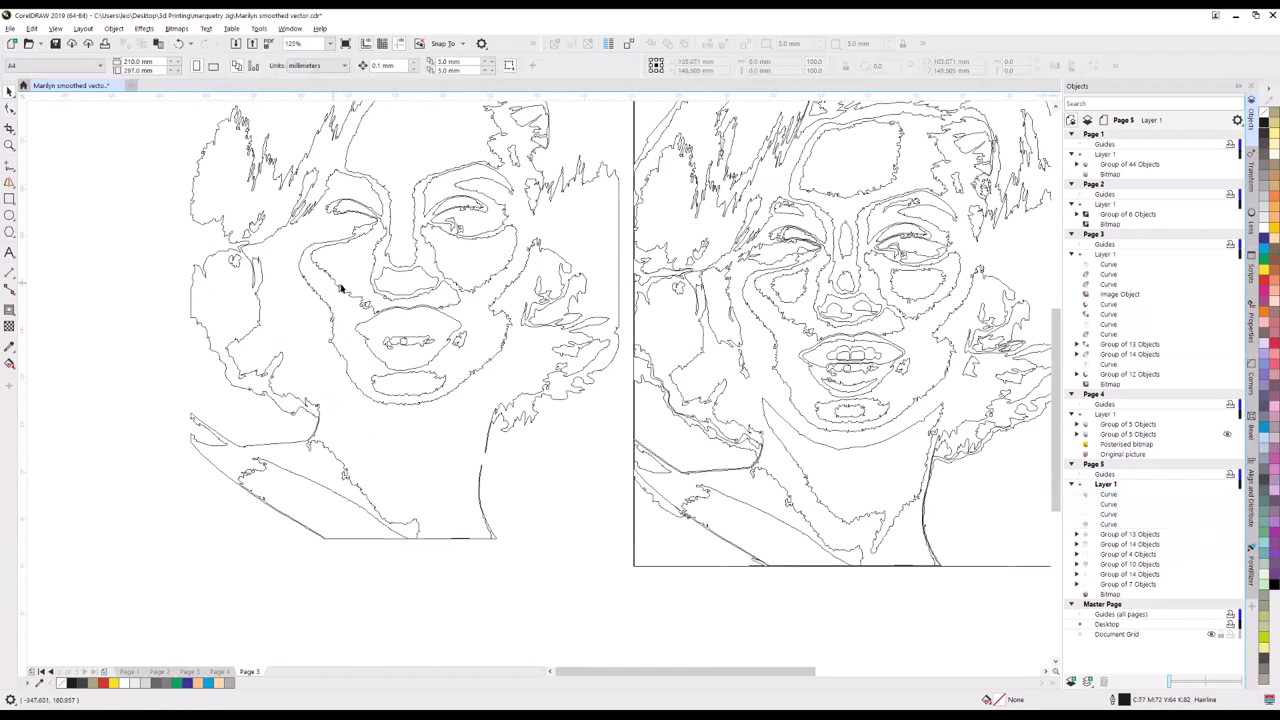
left_click(302, 272)
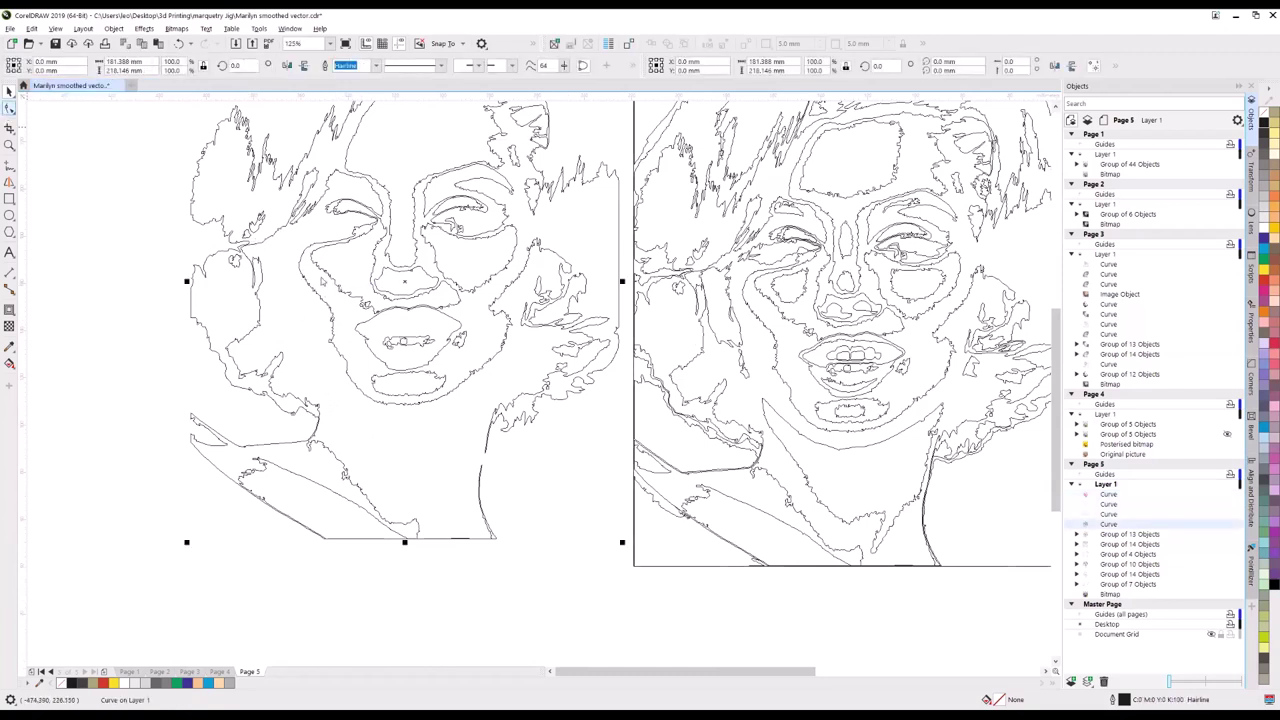
left_click(11, 110)
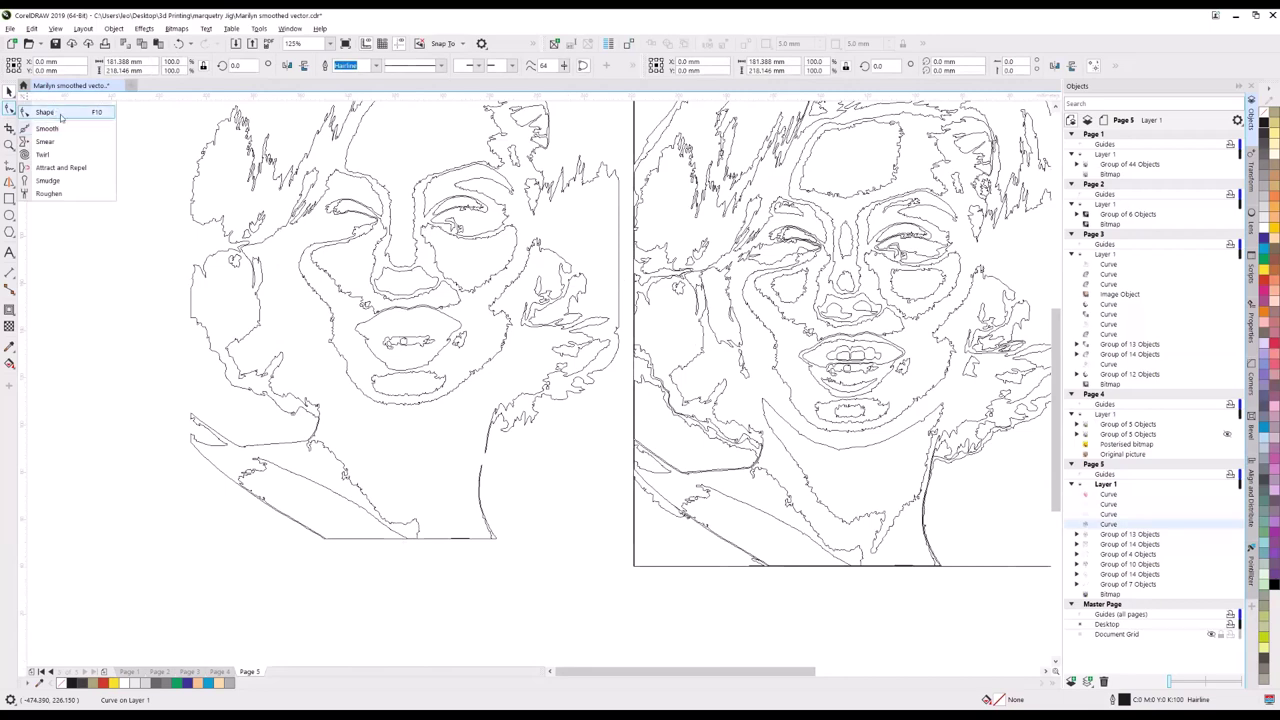
left_click(61, 115)
scroll(350, 305, "up", 2)
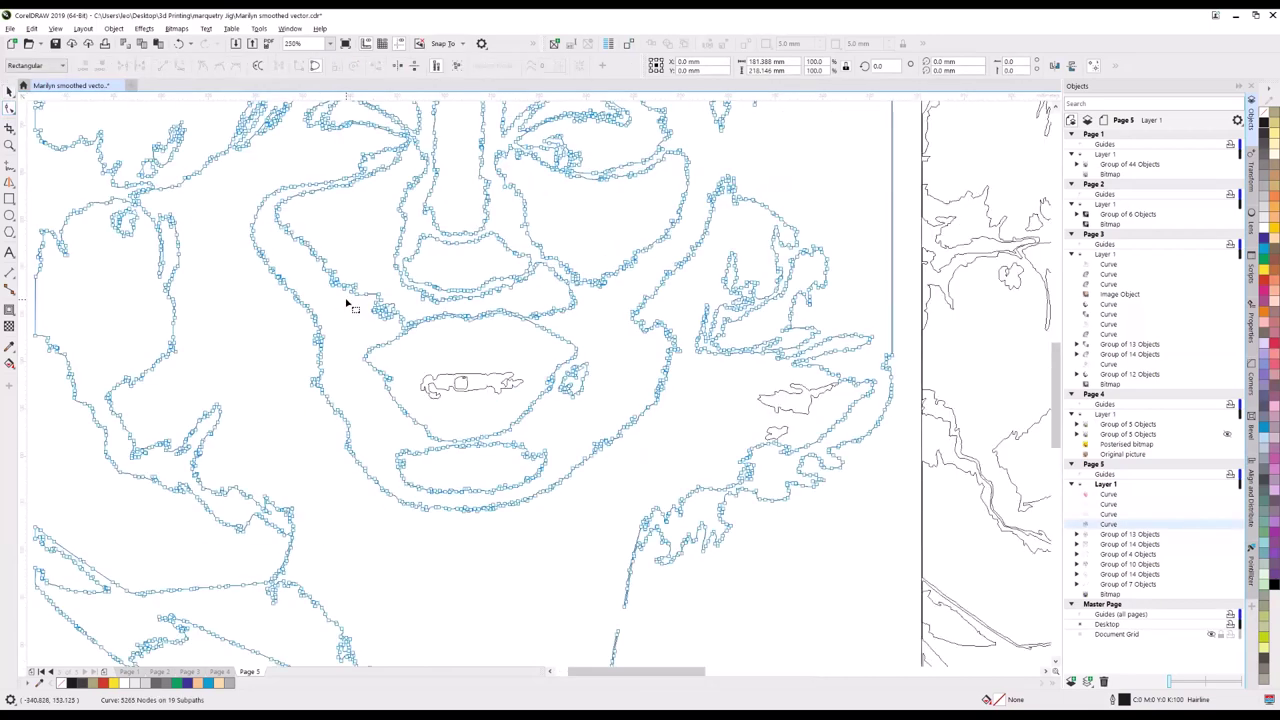
scroll(345, 293, "up", 3)
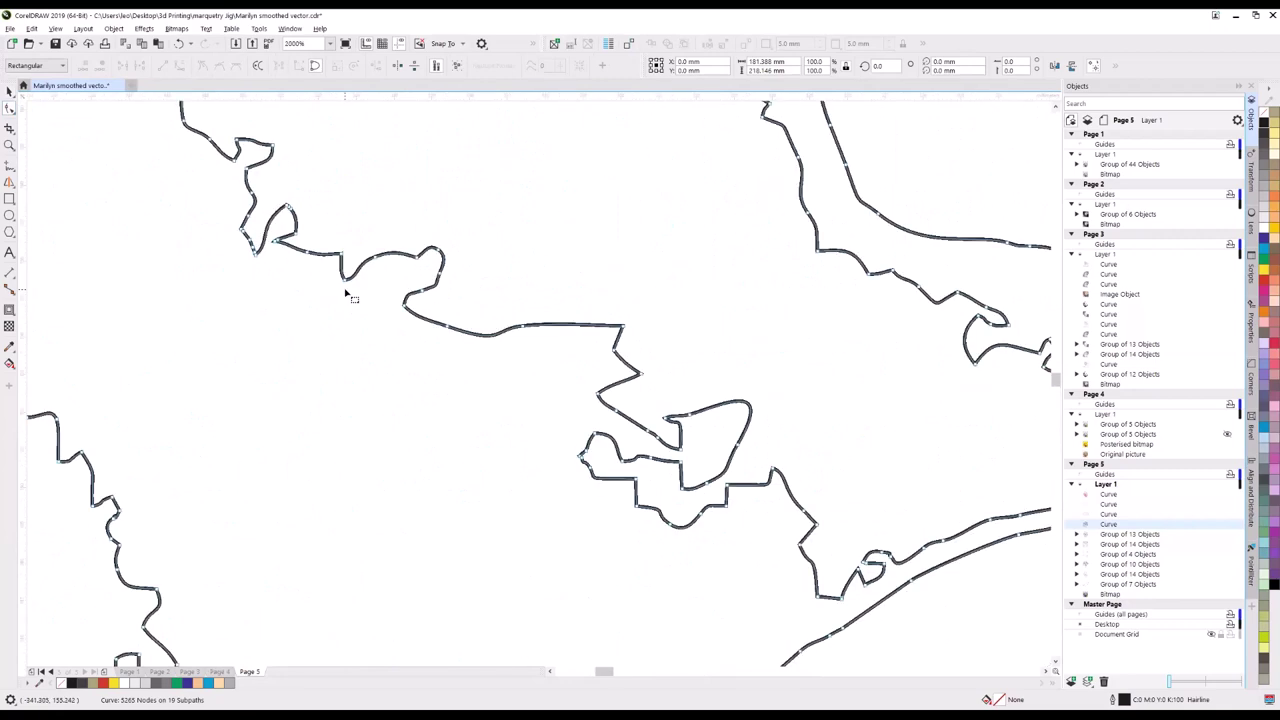
scroll(345, 293, "down", 3)
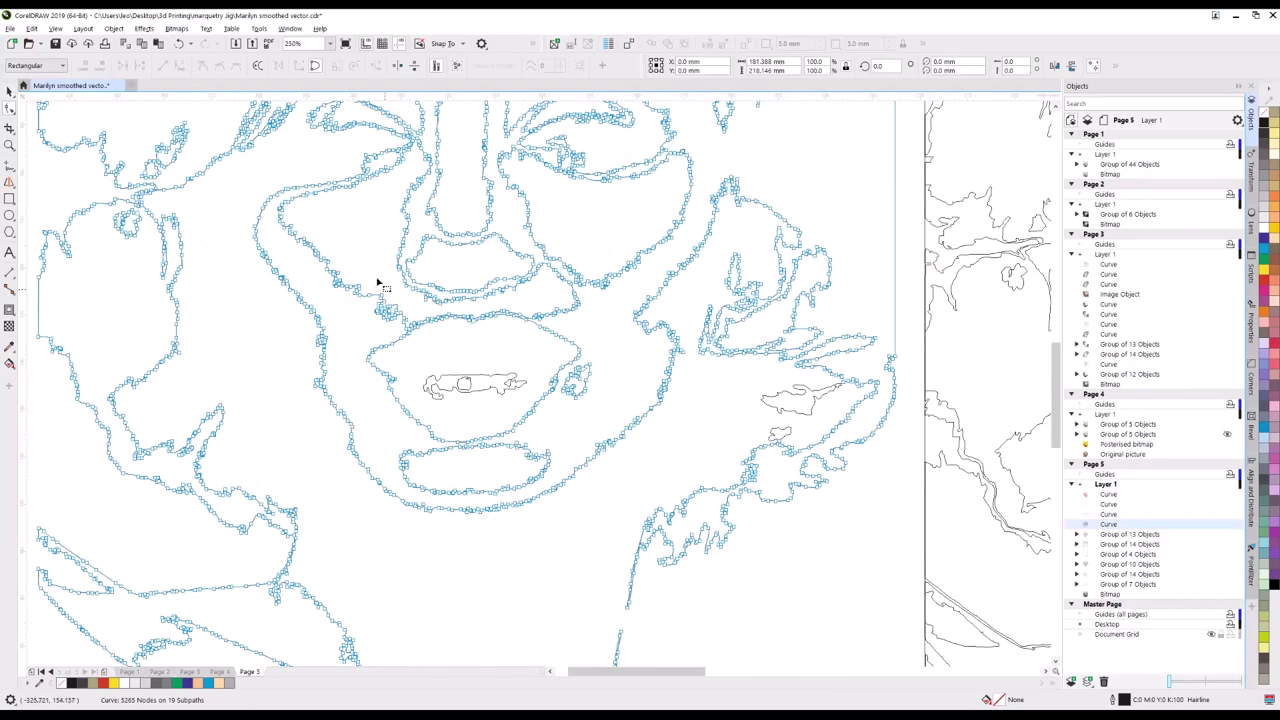
scroll(378, 285, "down", 1)
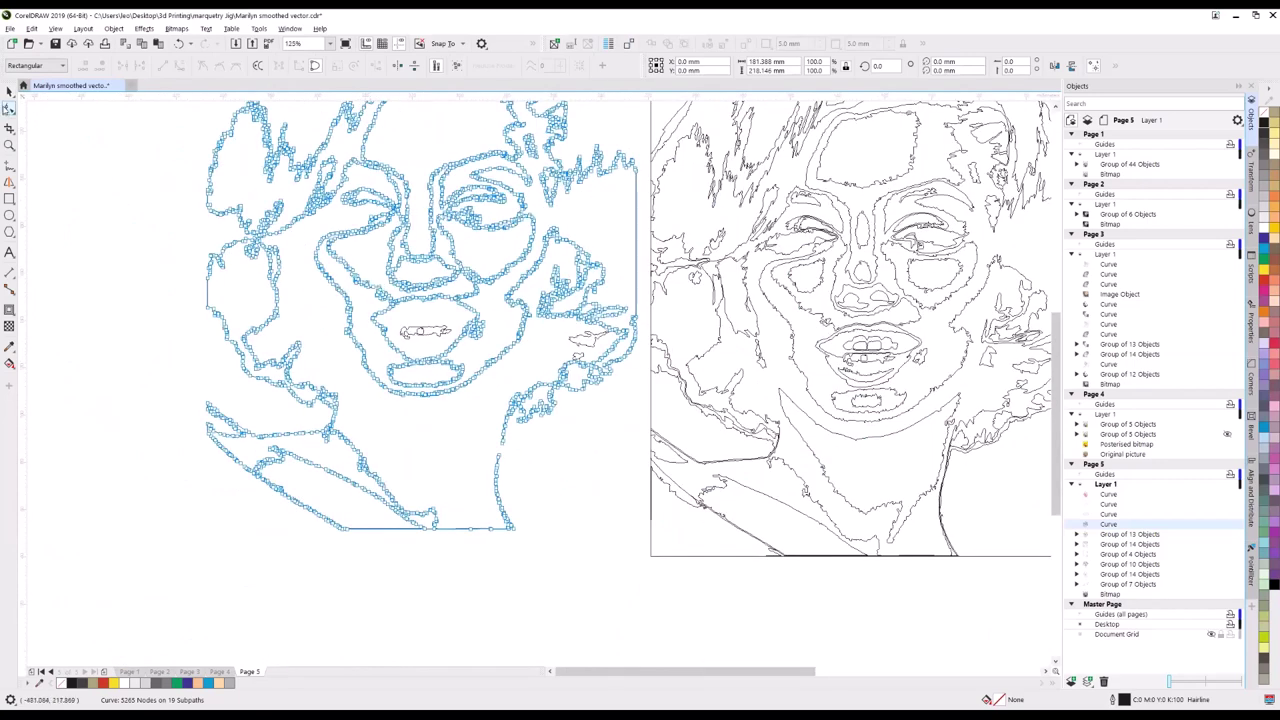
Smooth the large face curve's jagged cheek and jaw edge with the Smooth tool at 8.0 mm nib size and rate 100.
left_click(12, 113)
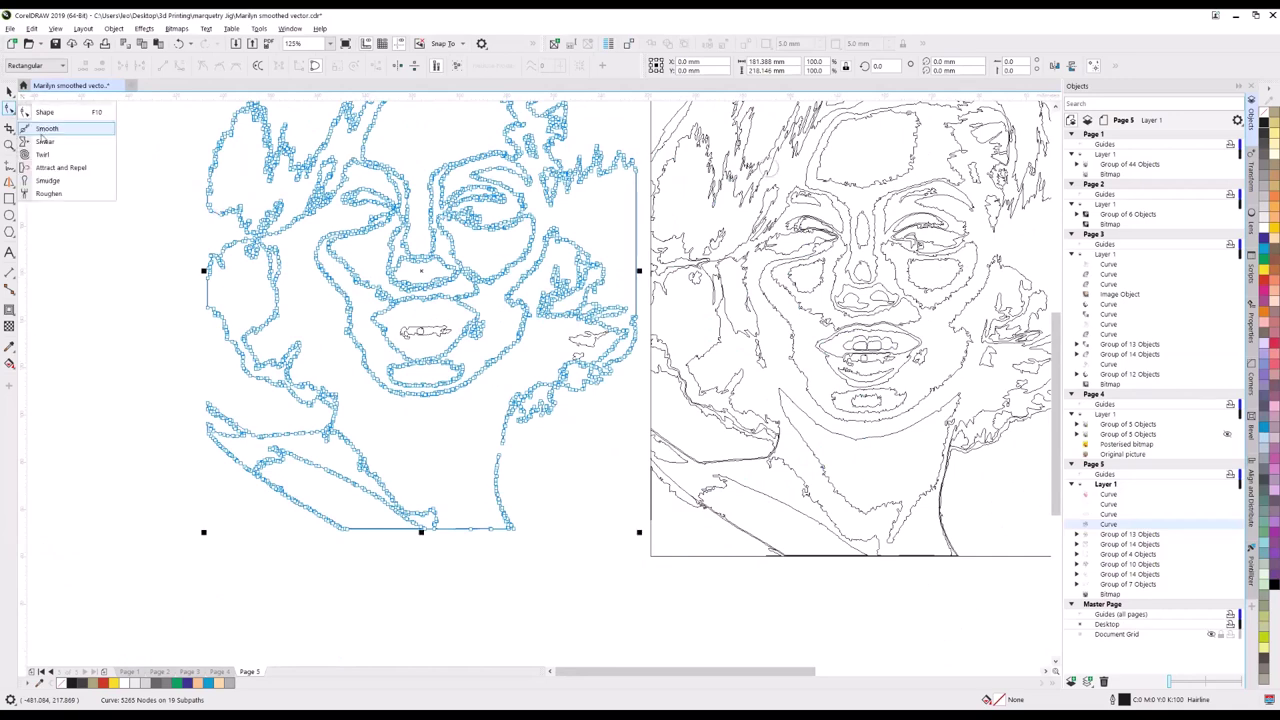
left_click(44, 129)
scroll(320, 330, "up", 4)
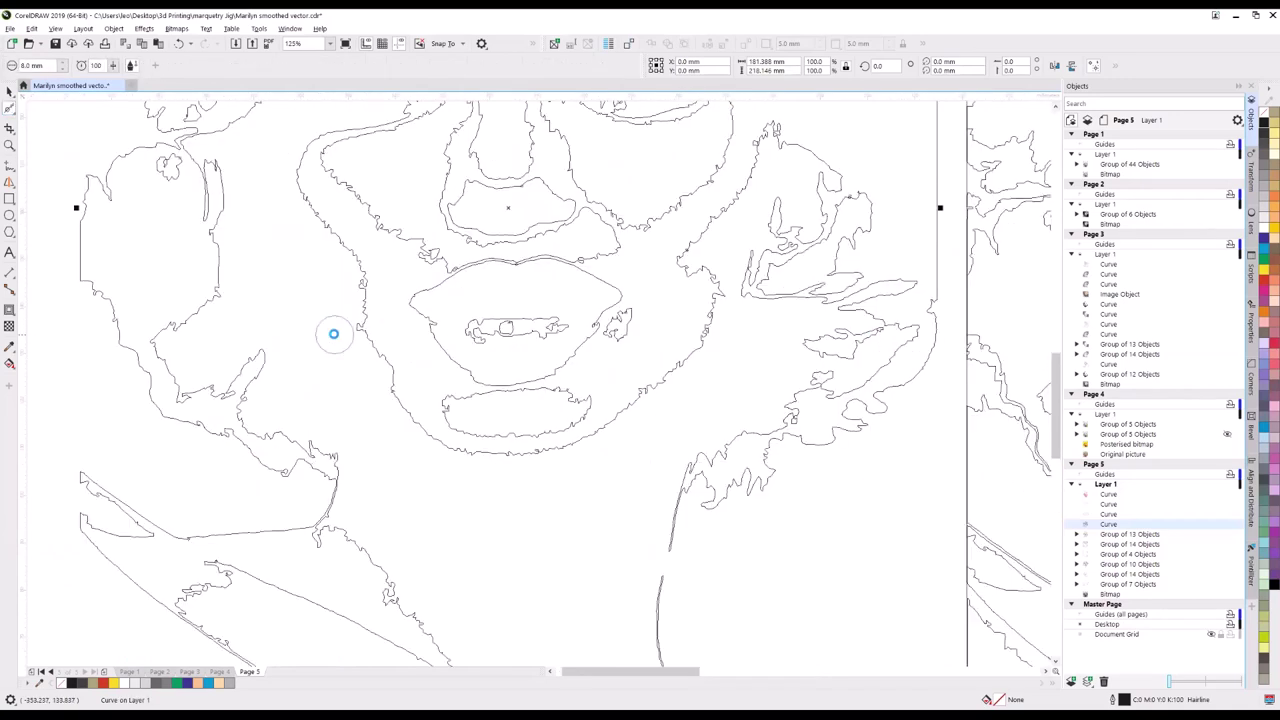
scroll(559, 328, "down", 1)
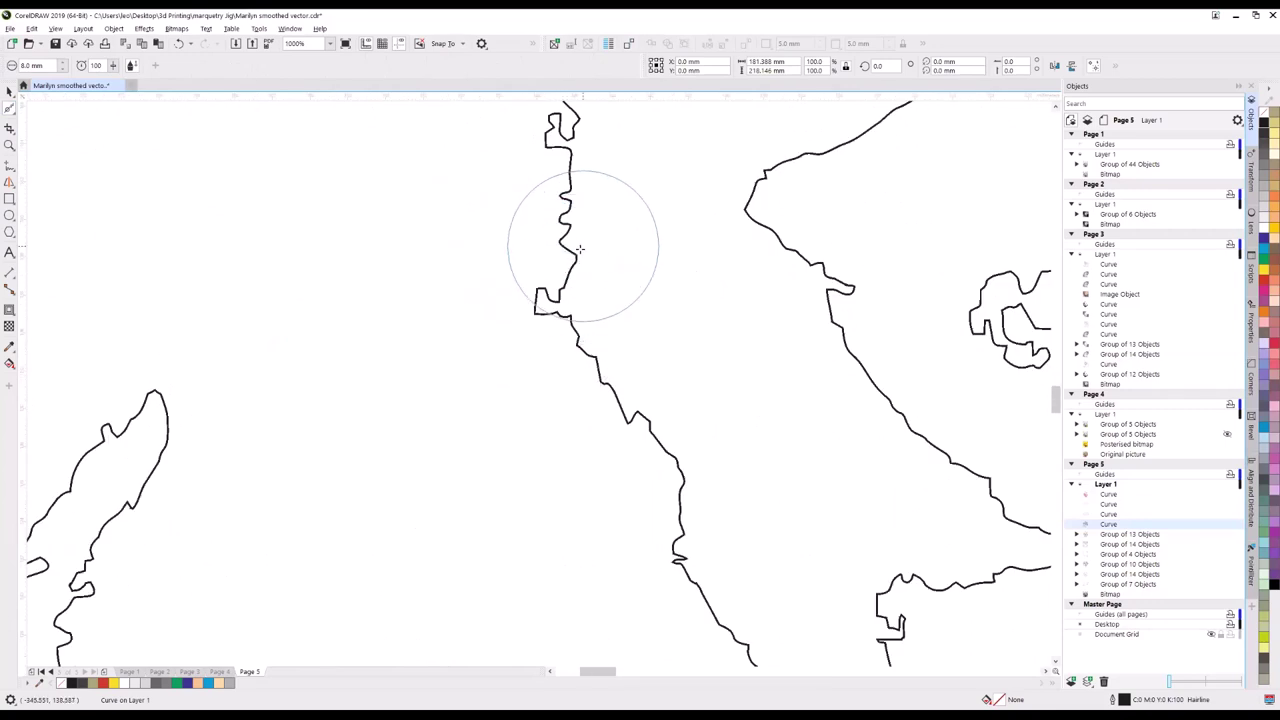
scroll(584, 275, "down", 1)
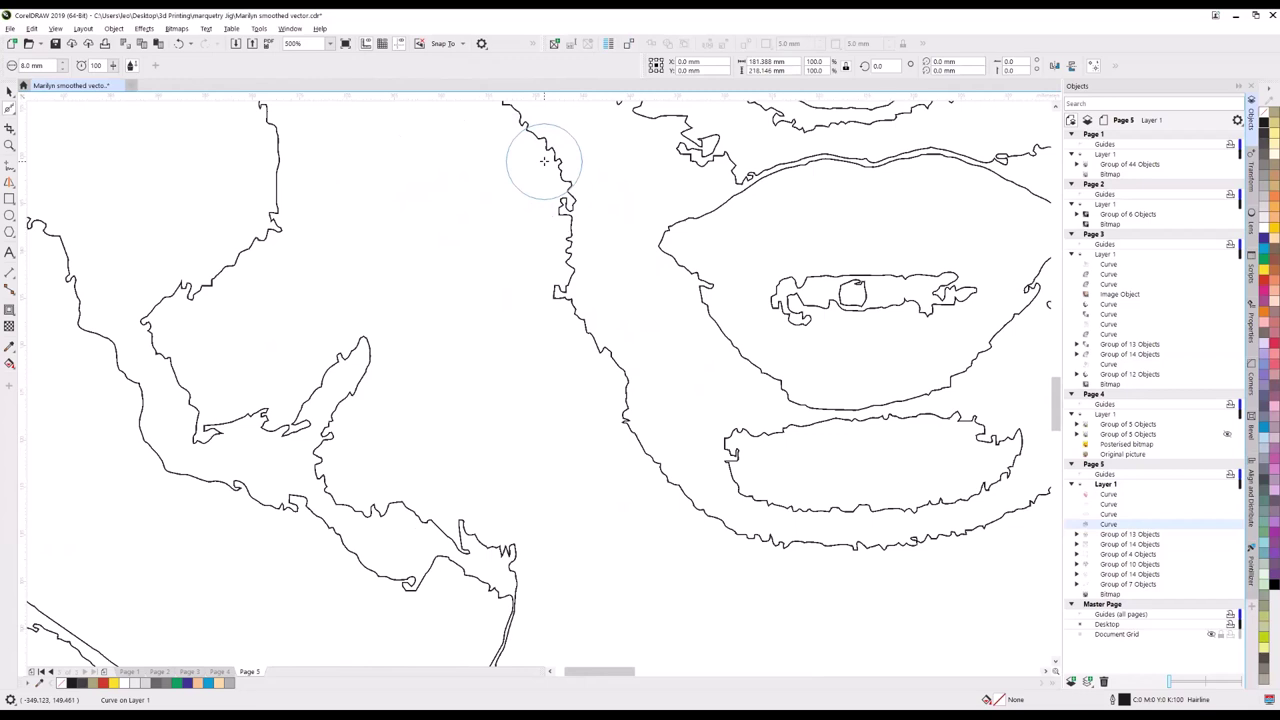
mouse_move(544, 161)
left_mouse_down()
mouse_move(560, 177)
mouse_move(582, 320)
left_mouse_up()
mouse_move(549, 177)
left_mouse_down()
mouse_move(582, 310)
mouse_move(644, 430)
mouse_move(630, 453)
mouse_move(642, 451)
mouse_move(630, 433)
mouse_move(693, 505)
mouse_move(623, 410)
mouse_move(741, 540)
mouse_move(957, 540)
mouse_move(785, 565)
mouse_move(706, 483)
mouse_move(714, 514)
left_mouse_up()
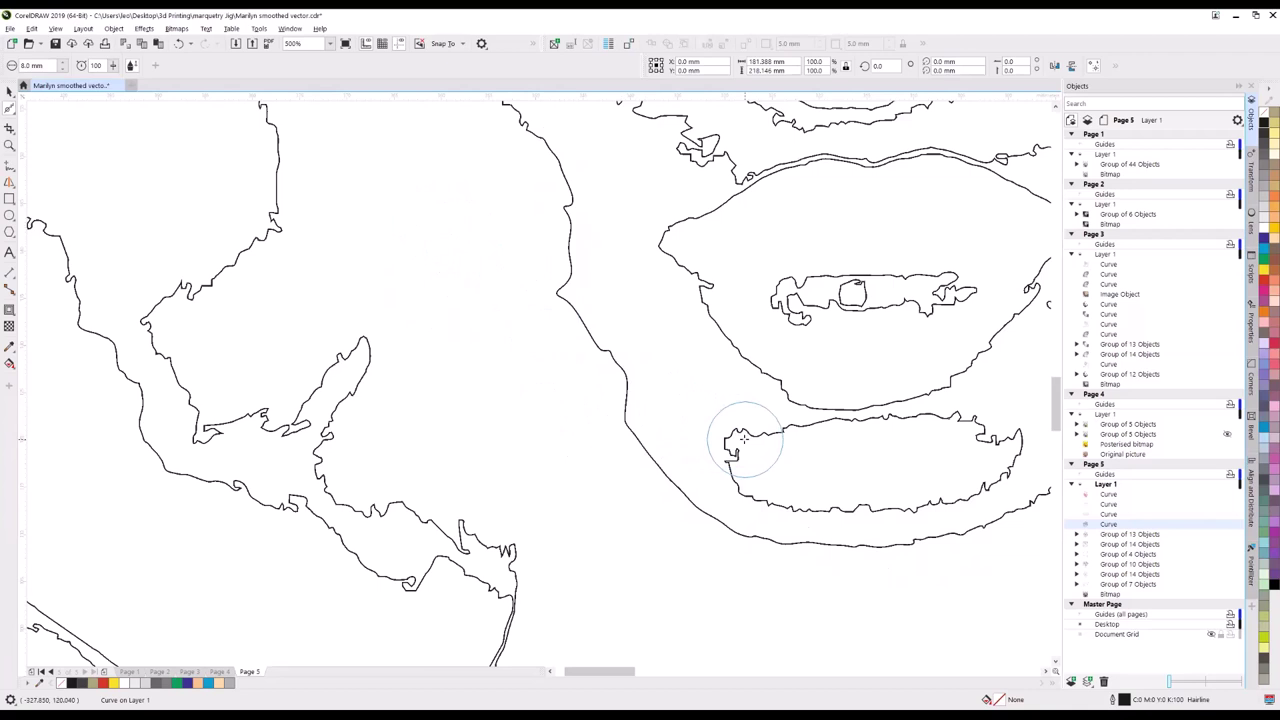
Smooth the jagged outlines around the lips and the chin highlight of the face curve.
left_click_drag(743, 438, 743, 443)
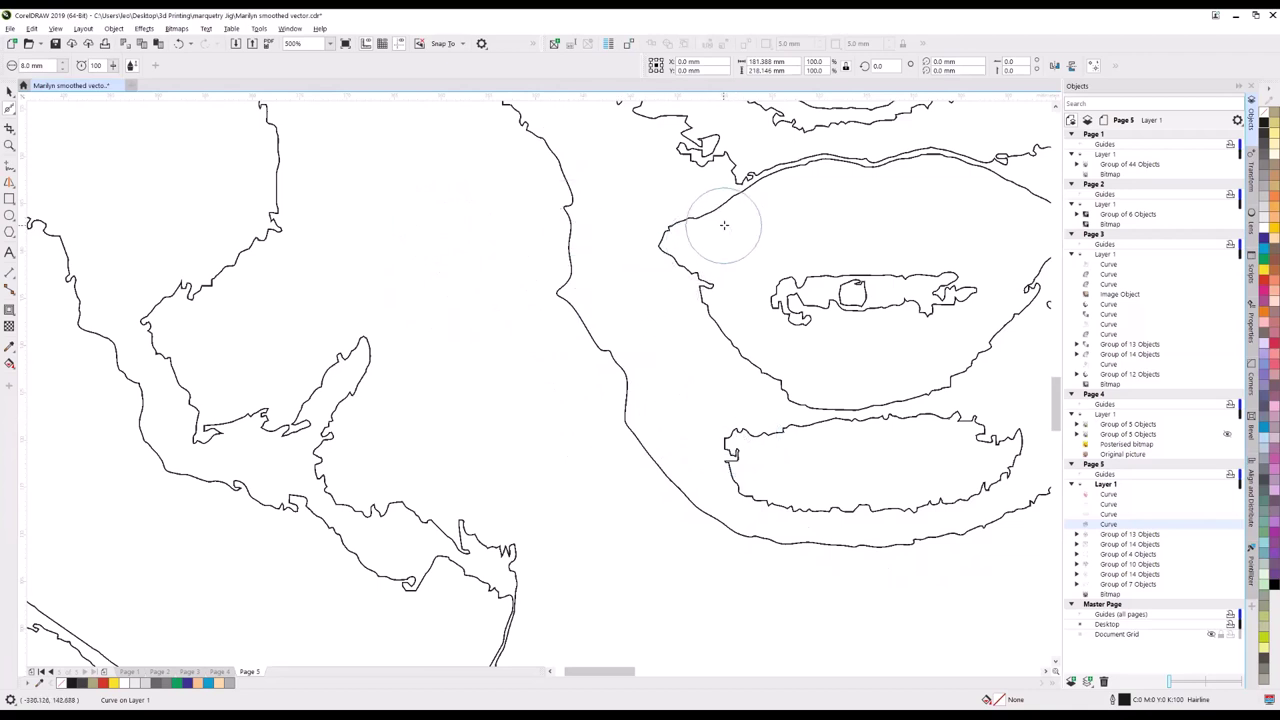
mouse_move(724, 225)
left_mouse_down()
mouse_move(663, 234)
mouse_move(757, 371)
mouse_move(780, 372)
mouse_move(760, 360)
mouse_move(700, 228)
mouse_move(836, 176)
mouse_move(972, 170)
mouse_move(1024, 275)
mouse_move(992, 358)
mouse_move(885, 395)
mouse_move(808, 366)
mouse_move(785, 377)
left_mouse_up()
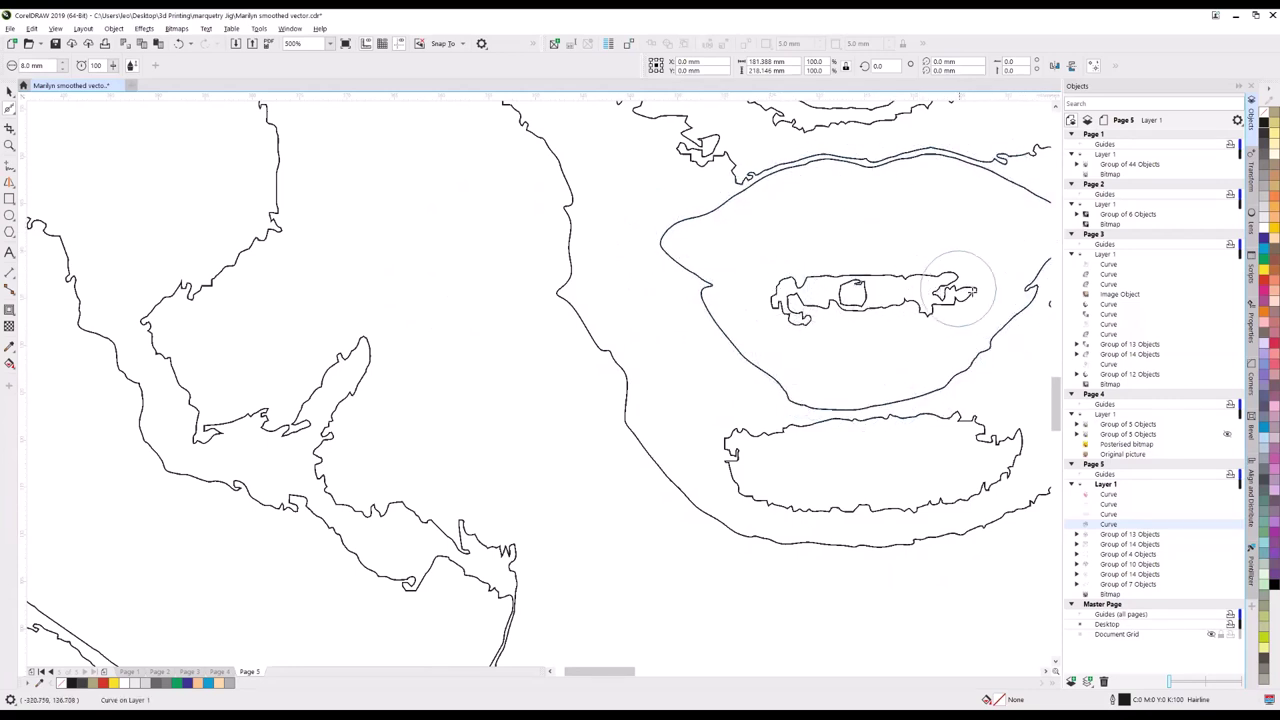
mouse_move(968, 291)
left_mouse_down()
mouse_move(892, 328)
mouse_move(783, 313)
left_mouse_up()
mouse_move(990, 428)
left_mouse_down()
mouse_move(747, 446)
mouse_move(804, 492)
mouse_move(940, 500)
mouse_move(1009, 474)
mouse_move(1016, 456)
mouse_move(944, 489)
mouse_move(860, 502)
mouse_move(730, 474)
left_mouse_up()
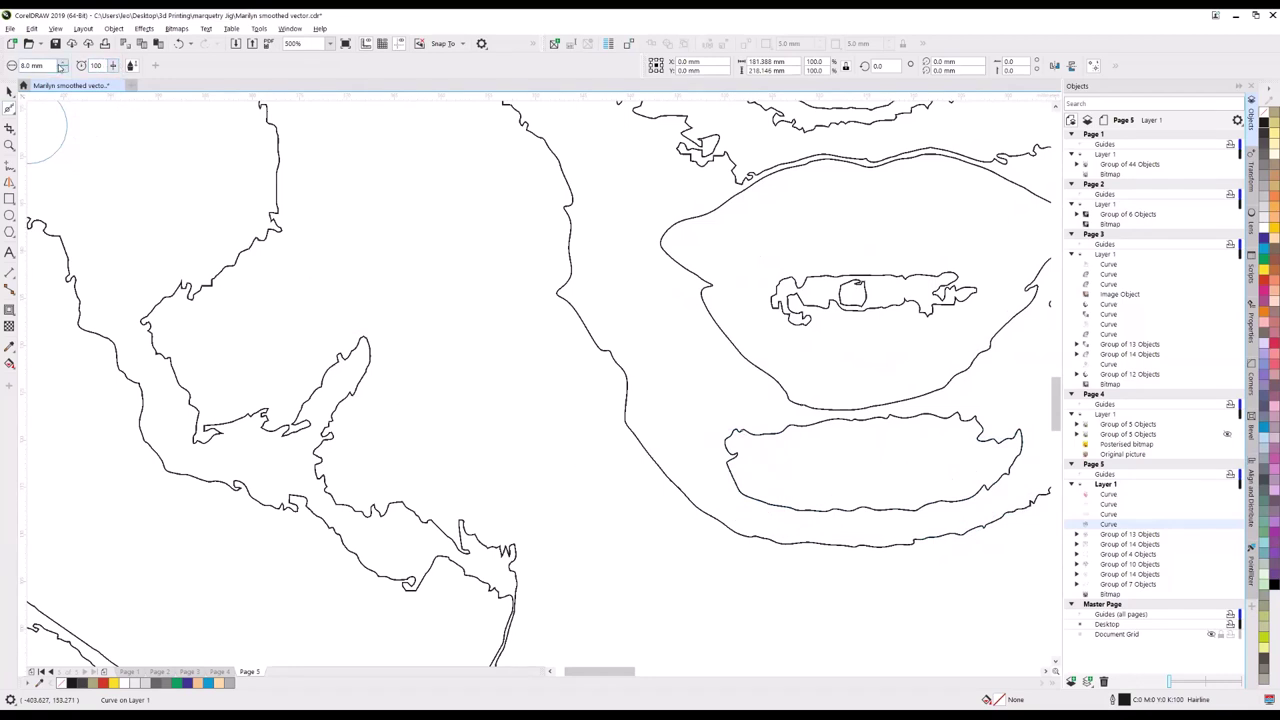
Set the smoothing rate to 36 and smooth the lower hair contour beside the jaw, just above the neck.
left_click(113, 67)
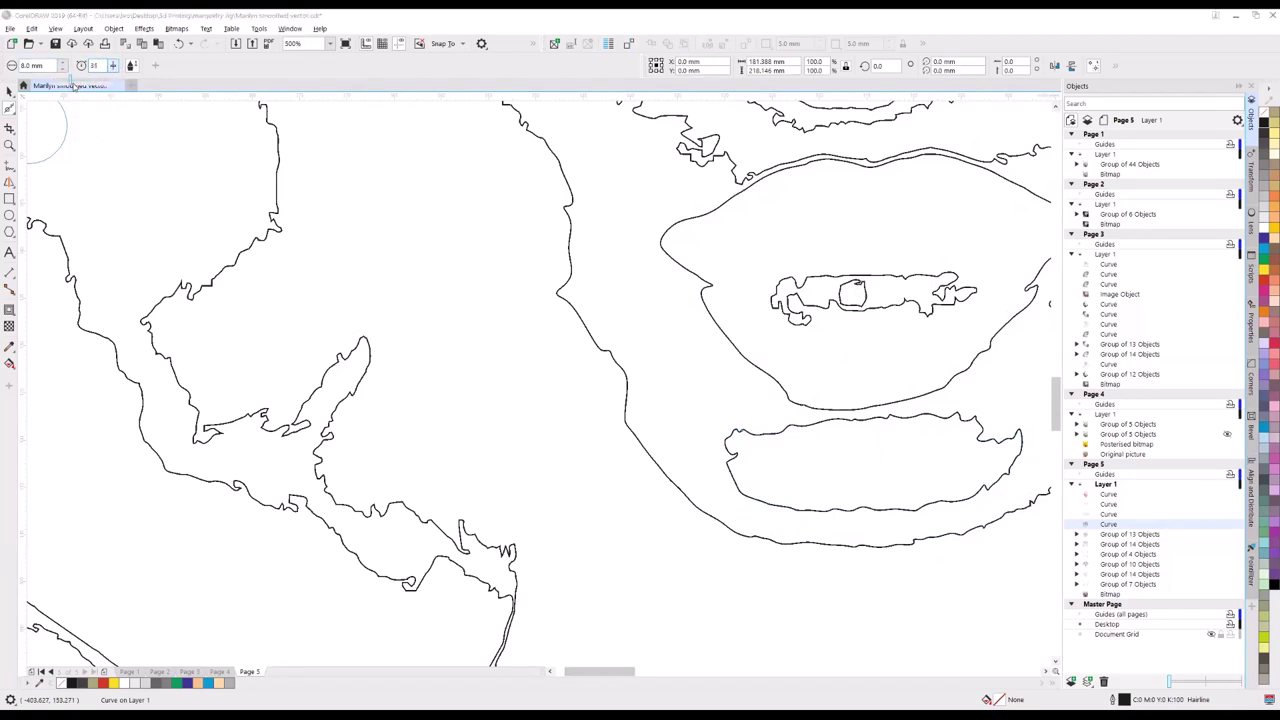
mouse_move(455, 505)
left_mouse_down()
mouse_move(383, 500)
mouse_move(417, 514)
left_mouse_up()
mouse_move(376, 512)
left_mouse_down()
mouse_move(357, 514)
mouse_move(343, 471)
mouse_move(380, 516)
mouse_move(337, 466)
left_mouse_up()
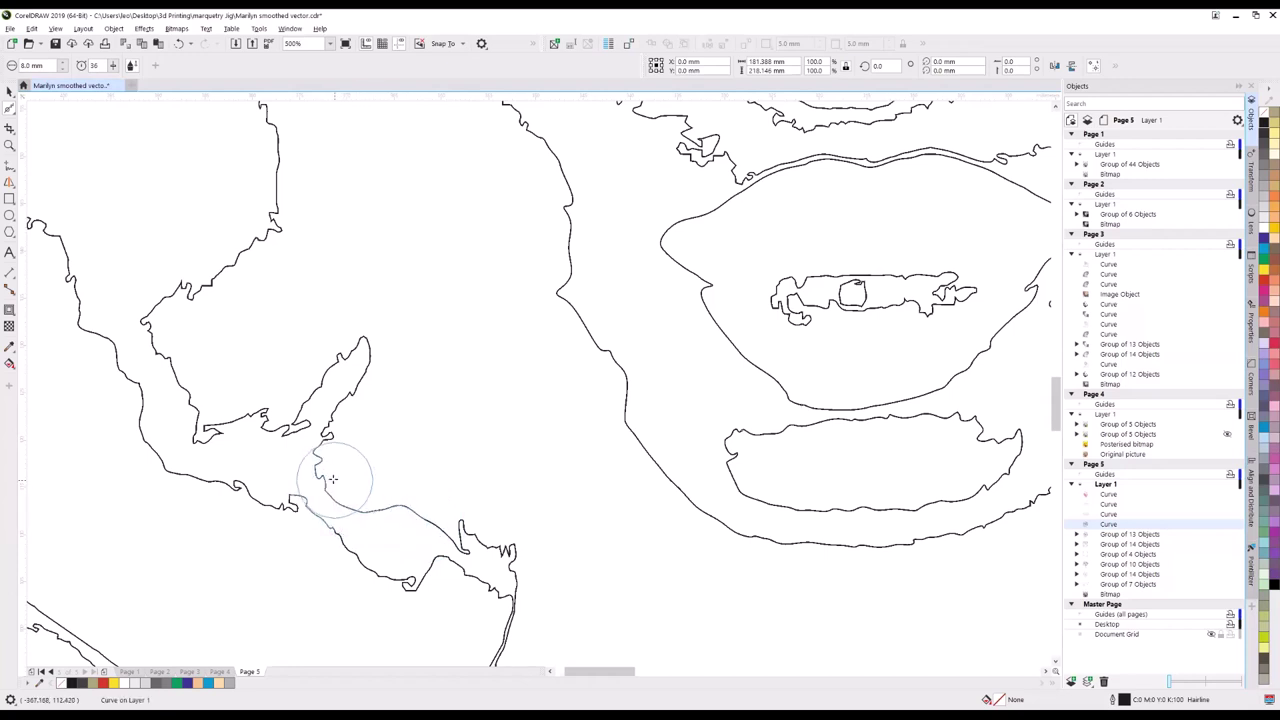
Set the smoothing rate to 100 and smooth the curl's inner contour, its pointed lock and the edges down to the neck.
left_click(113, 66)
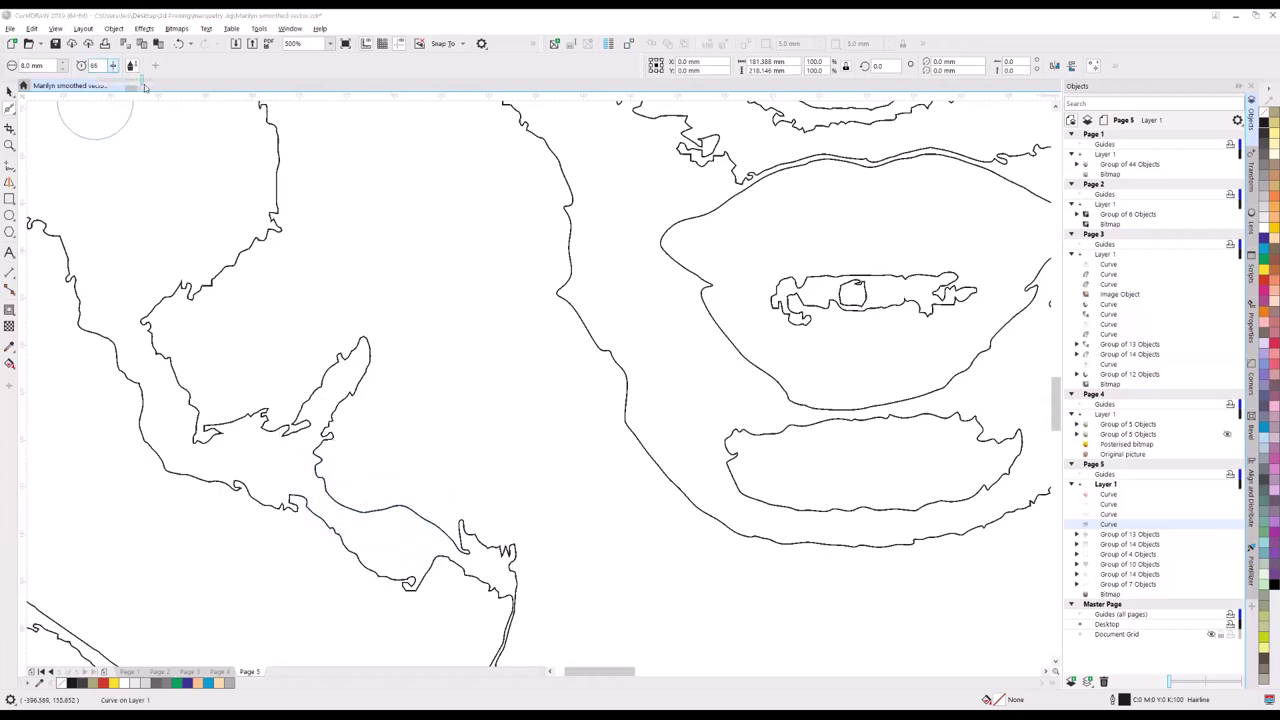
left_click_drag(140, 86, 158, 88)
mouse_move(320, 357)
left_mouse_down()
mouse_move(371, 343)
mouse_move(337, 357)
mouse_move(286, 423)
mouse_move(250, 405)
mouse_move(205, 435)
mouse_move(145, 320)
left_mouse_up()
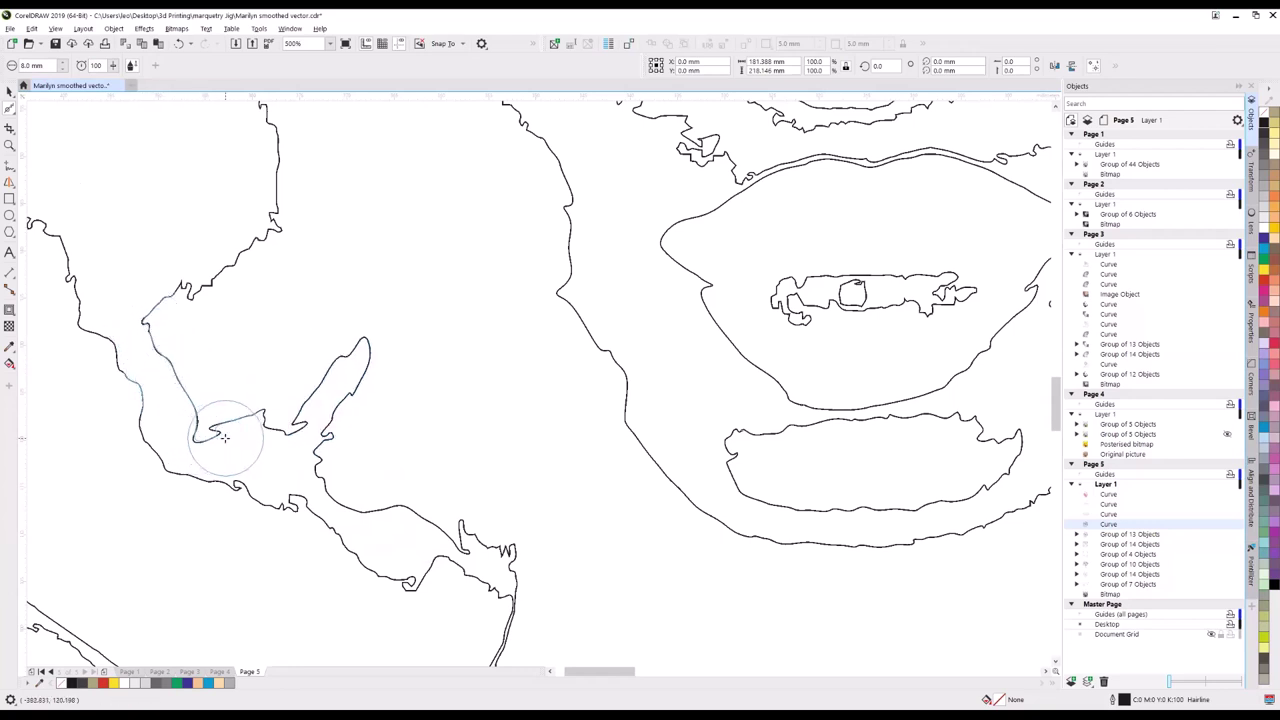
mouse_move(164, 430)
left_mouse_down()
mouse_move(129, 316)
mouse_move(279, 237)
mouse_move(289, 216)
mouse_move(200, 286)
left_mouse_up()
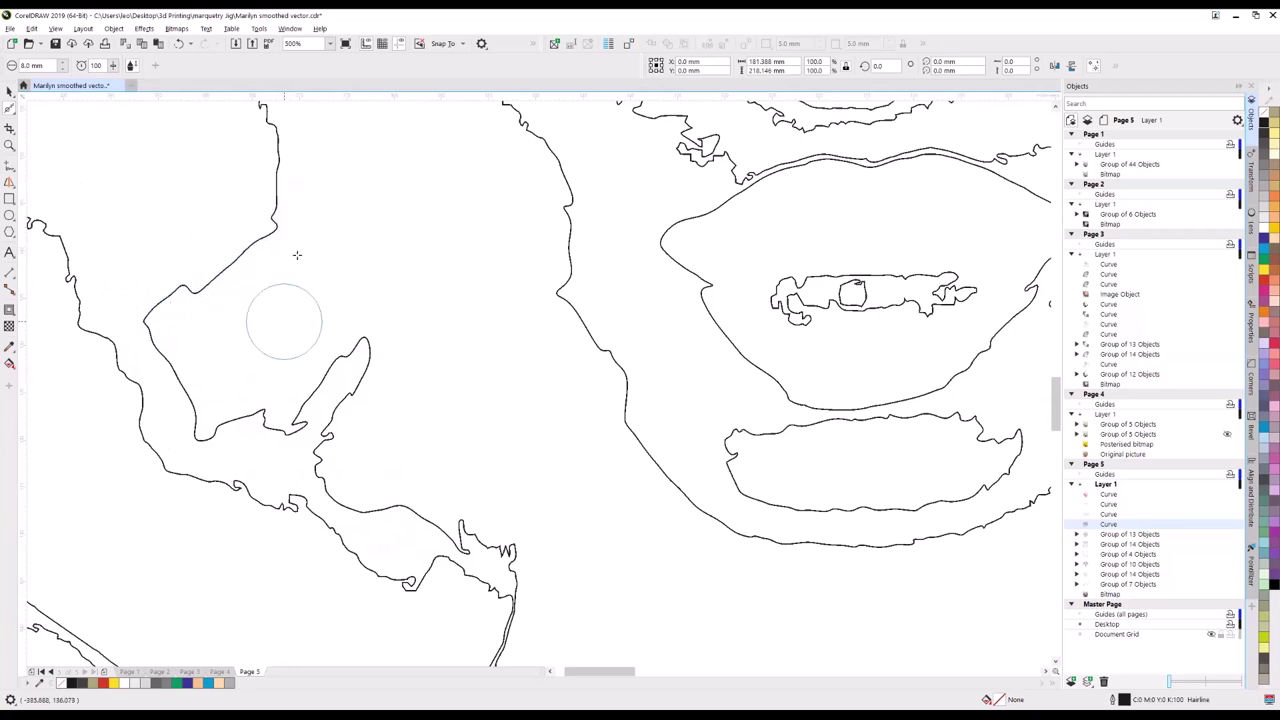
left_click_drag(291, 216, 191, 300)
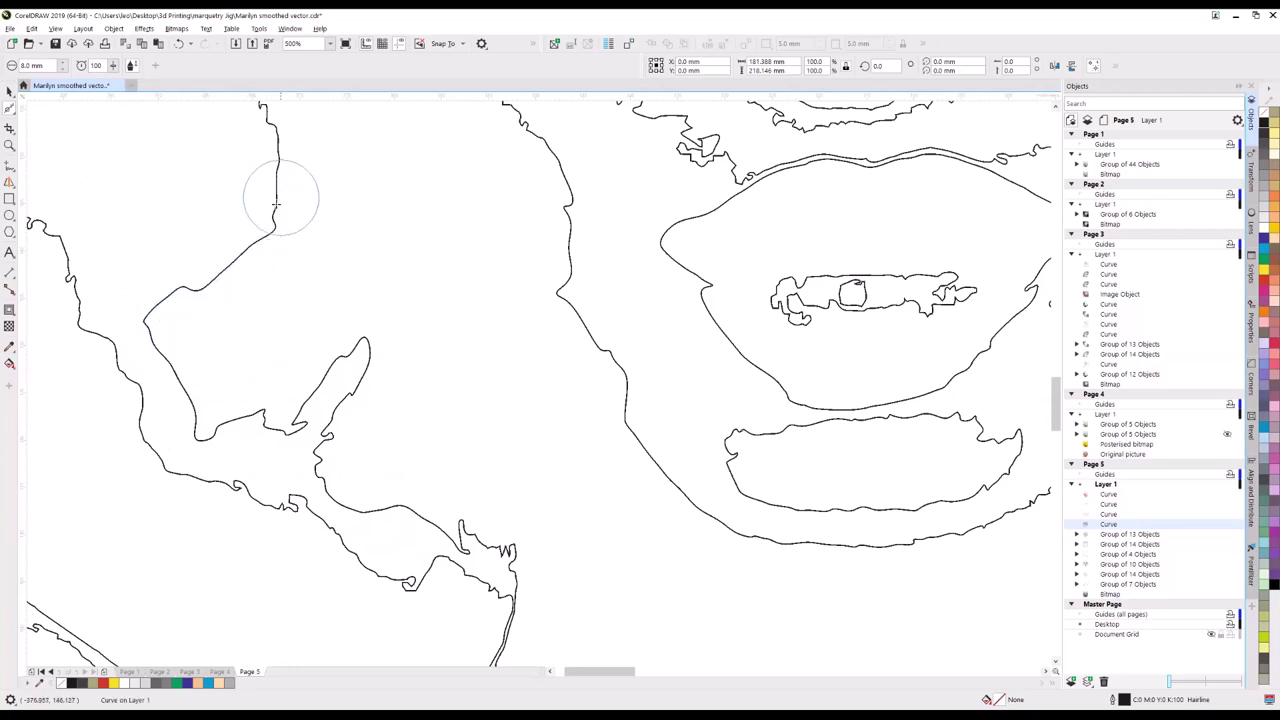
left_click_drag(280, 194, 181, 300)
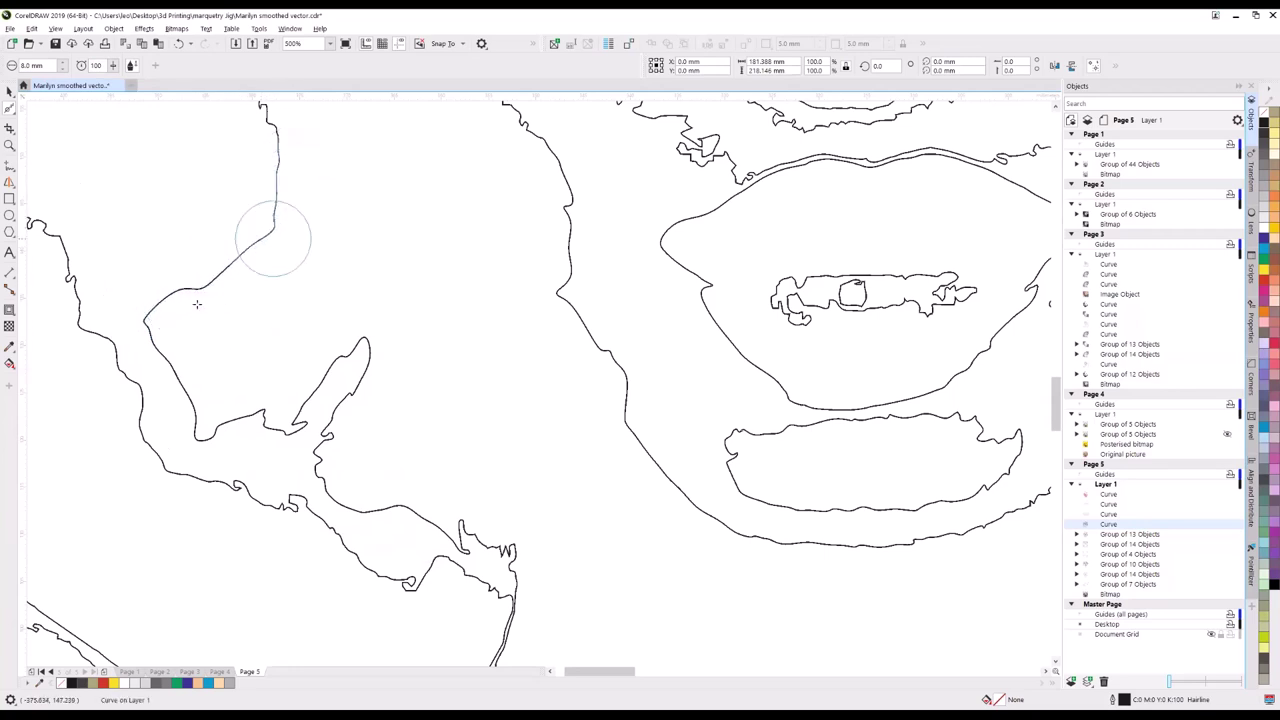
left_click_drag(269, 229, 165, 305)
mouse_move(249, 449)
left_mouse_down()
mouse_move(215, 421)
mouse_move(285, 419)
mouse_move(319, 402)
mouse_move(348, 346)
mouse_move(383, 361)
mouse_move(343, 477)
left_mouse_up()
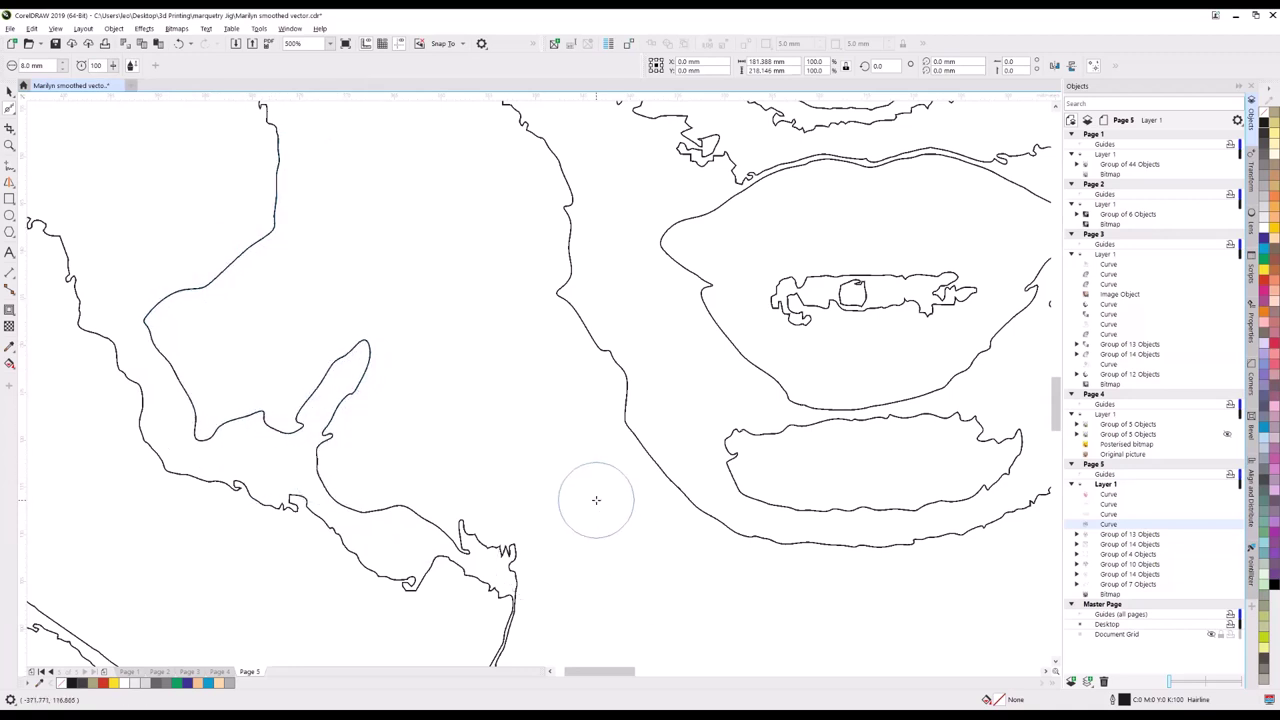
mouse_move(457, 591)
left_mouse_down()
mouse_move(531, 567)
mouse_move(434, 506)
mouse_move(515, 577)
mouse_move(525, 621)
mouse_move(442, 559)
mouse_move(395, 575)
mouse_move(288, 507)
mouse_move(400, 580)
left_mouse_up()
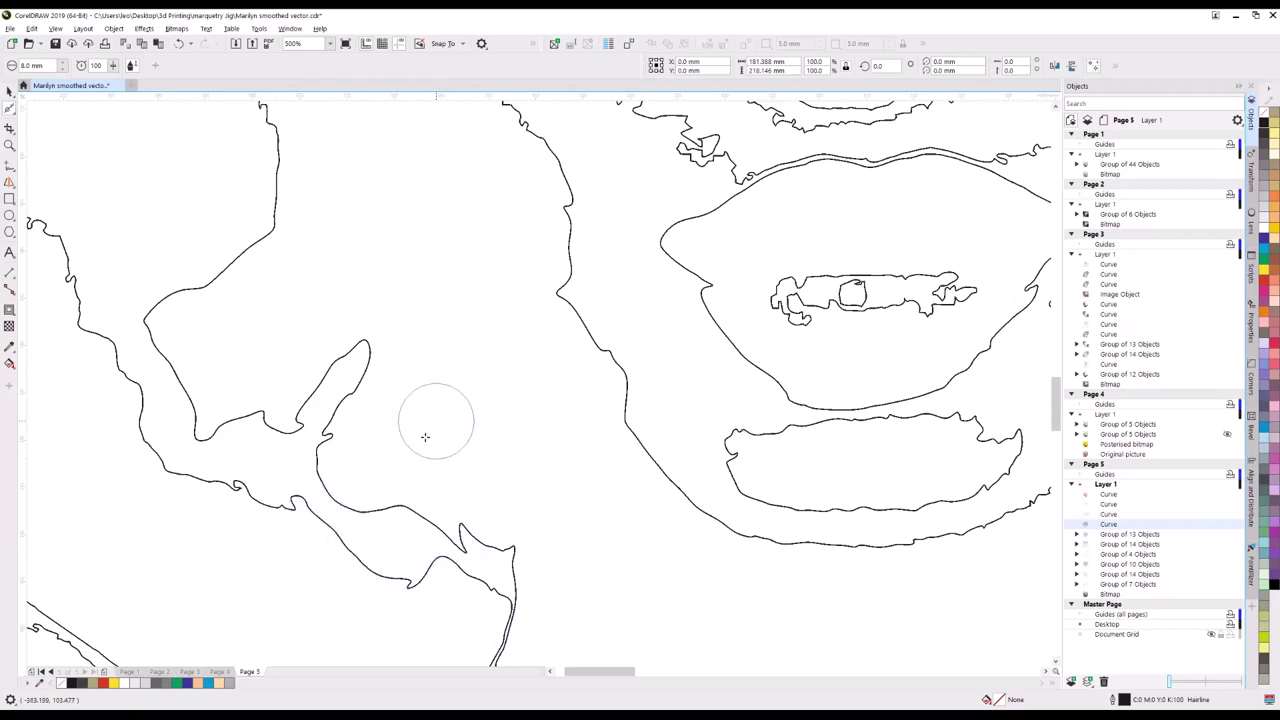
Move the smoothed face curve further away from the remaining trace, clear of the small separate curves.
scroll(402, 433, "down", 2)
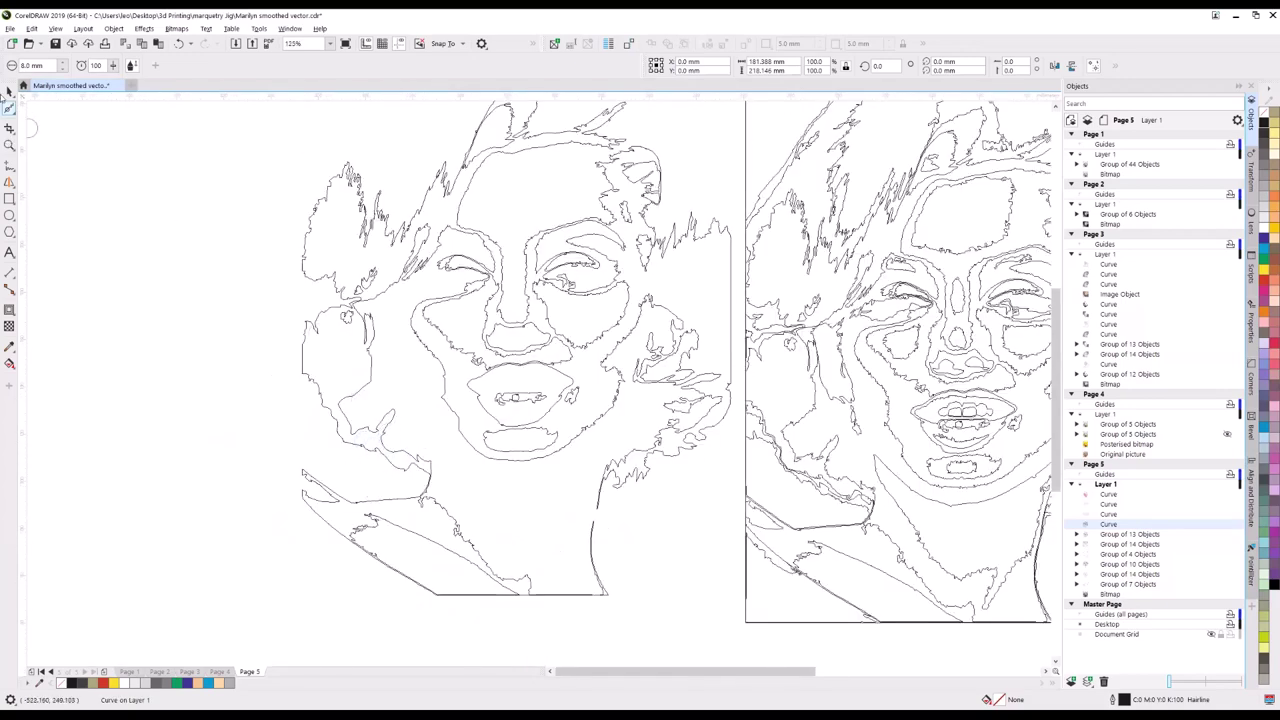
left_click(9, 90)
left_click(352, 380)
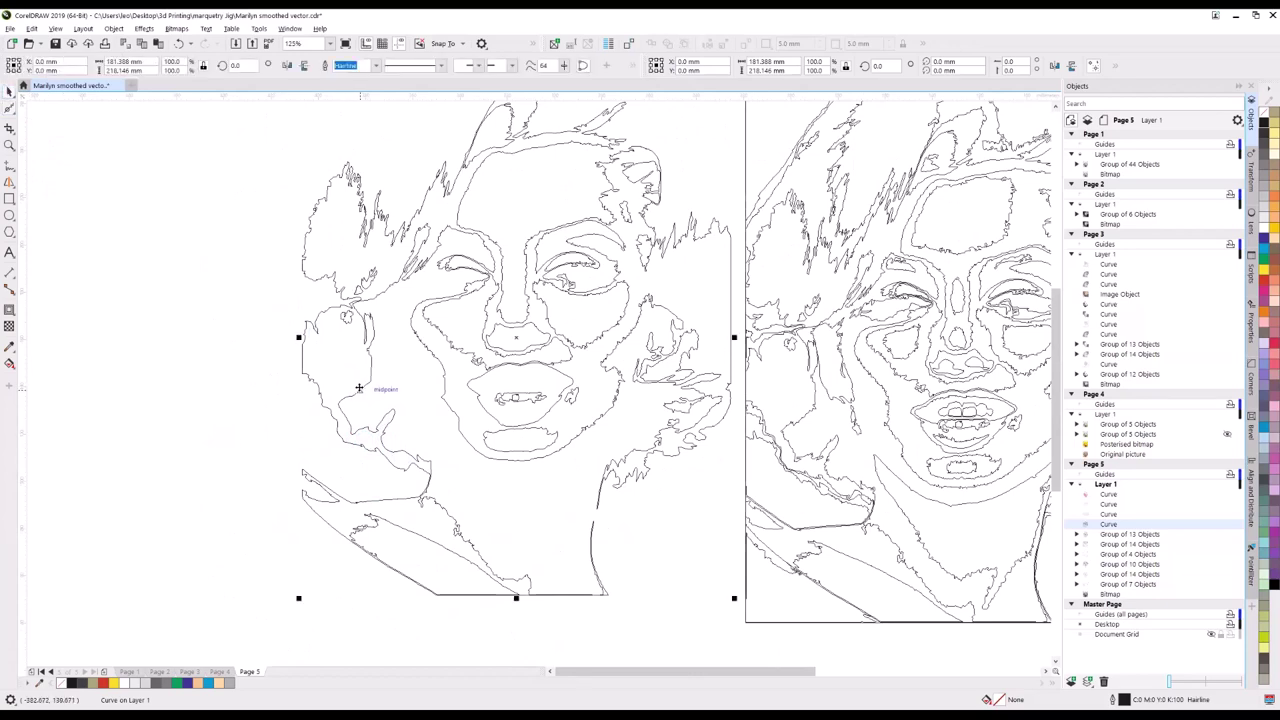
left_click_drag(296, 446, 116, 447)
Examine the smoothed outlines close up and compare them with the posterised bitmap and the untouched trace.
scroll(91, 379, "up", 5)
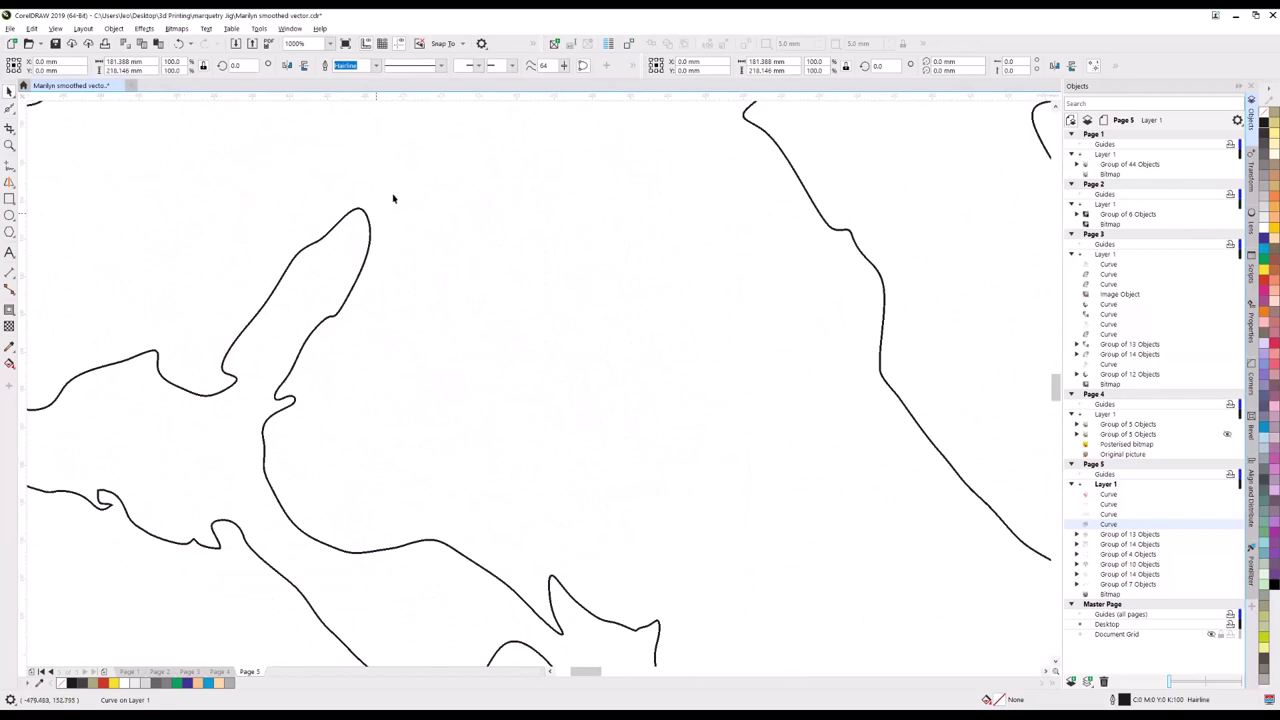
scroll(420, 400, "down", 3)
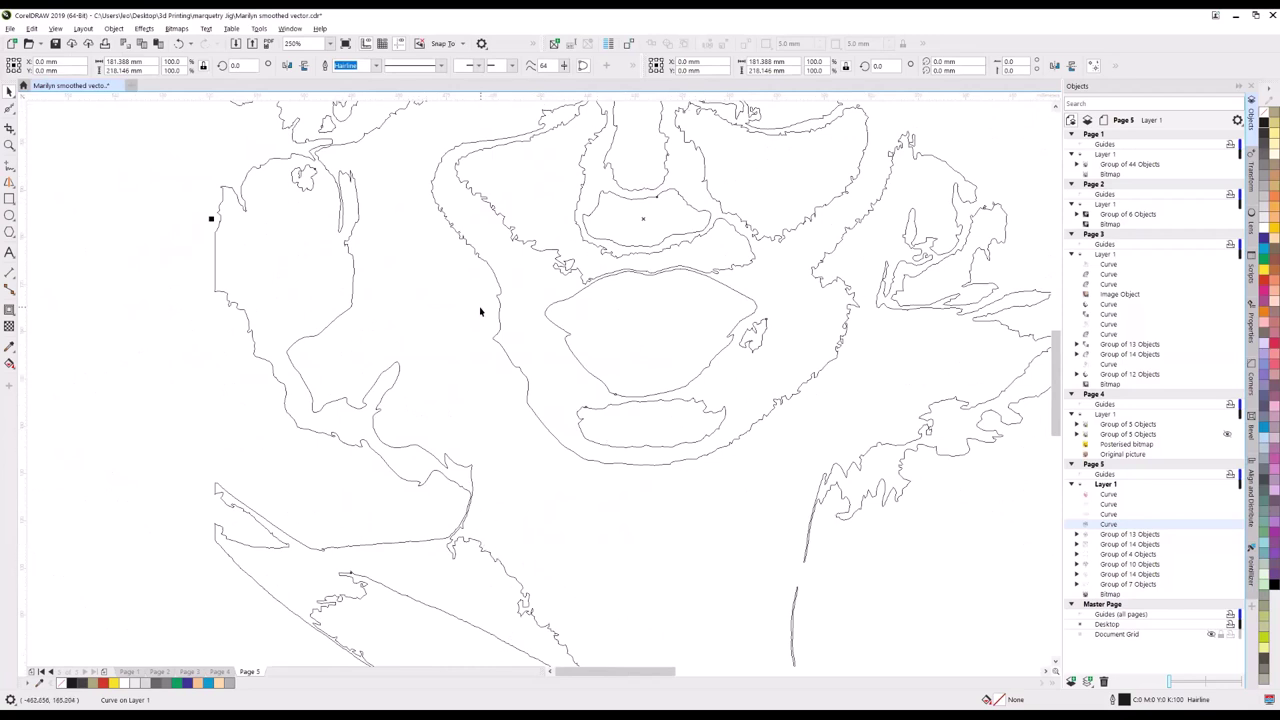
scroll(520, 274, "down", 3)
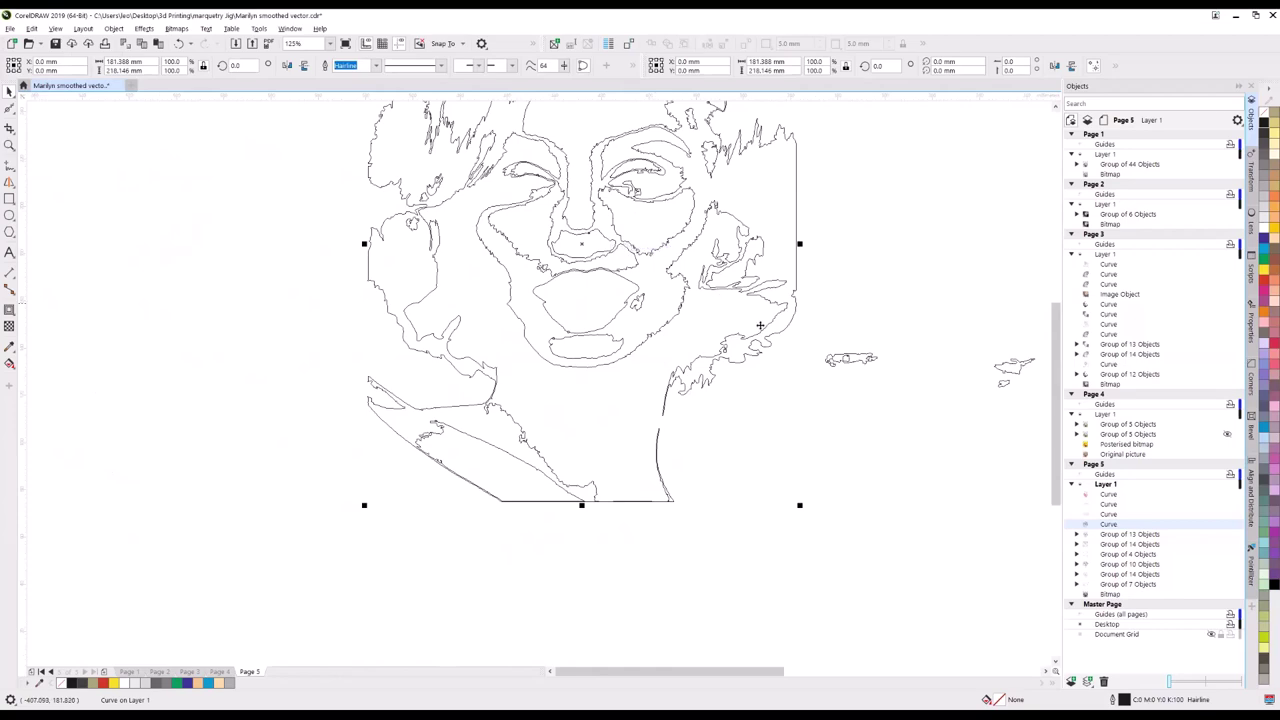
scroll(780, 338, "down", 5)
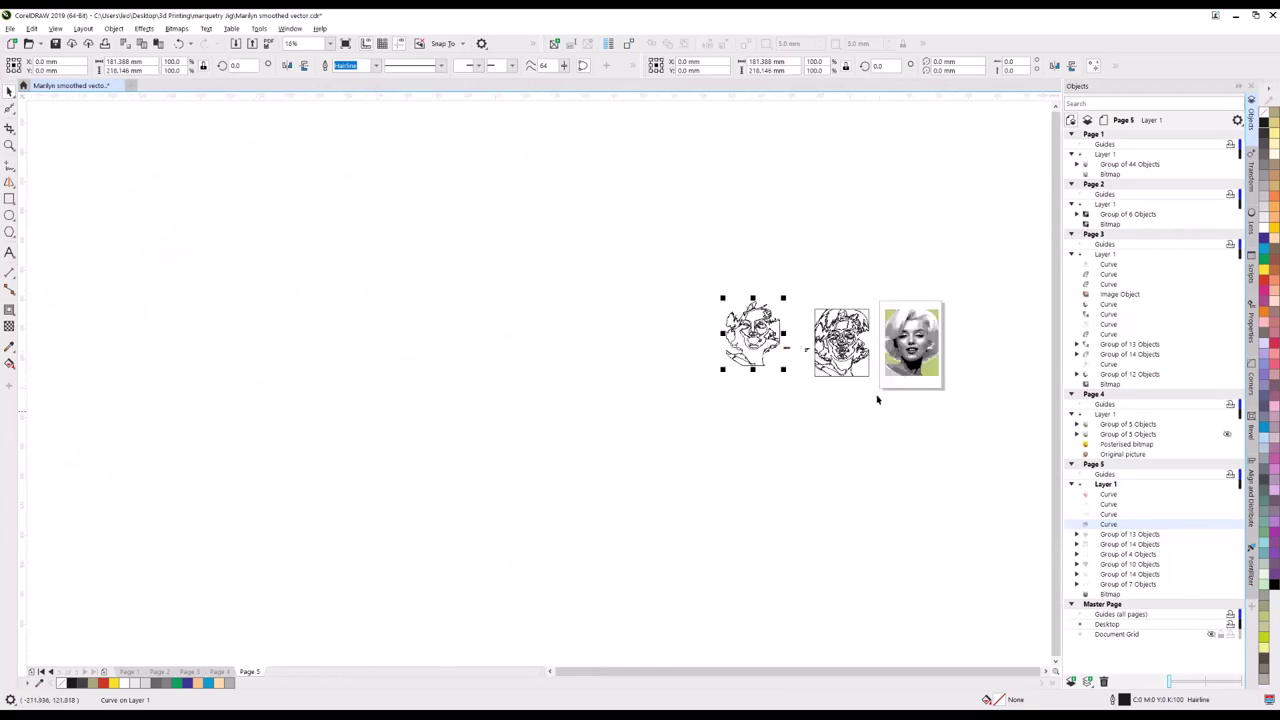
scroll(922, 340, "up", 8)
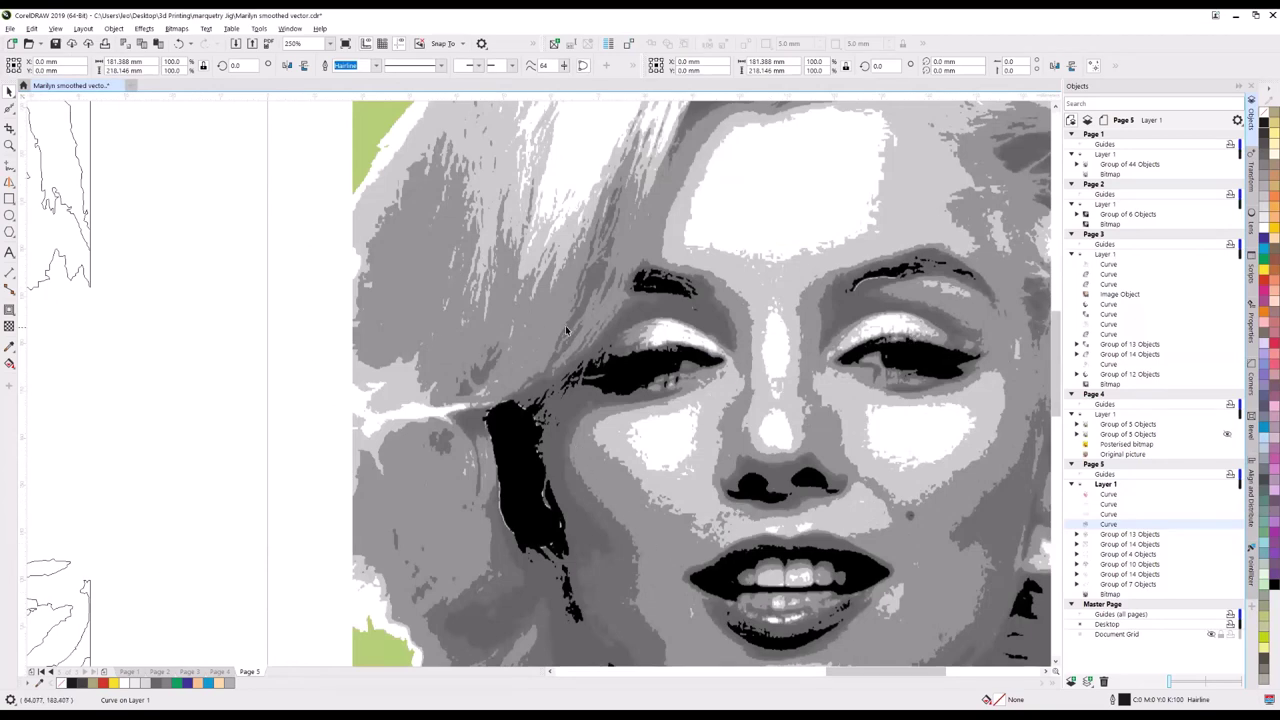
scroll(568, 336, "down", 2)
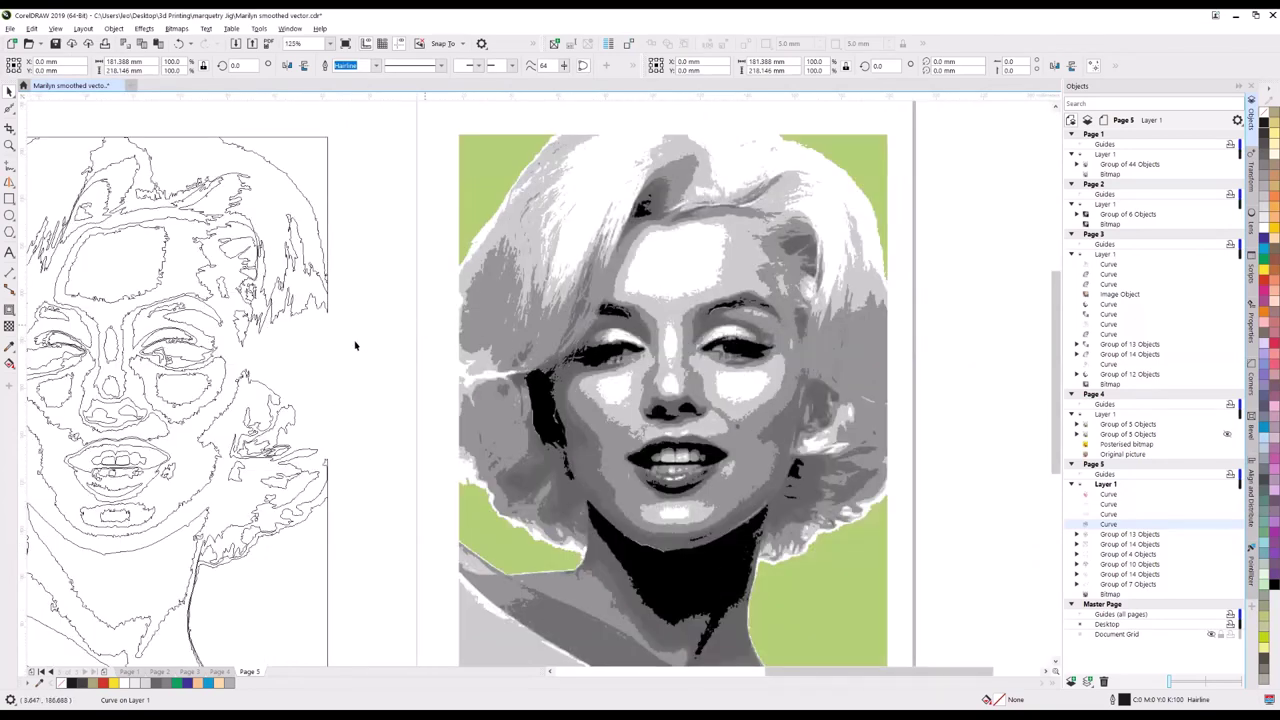
scroll(250, 365, "down", 3)
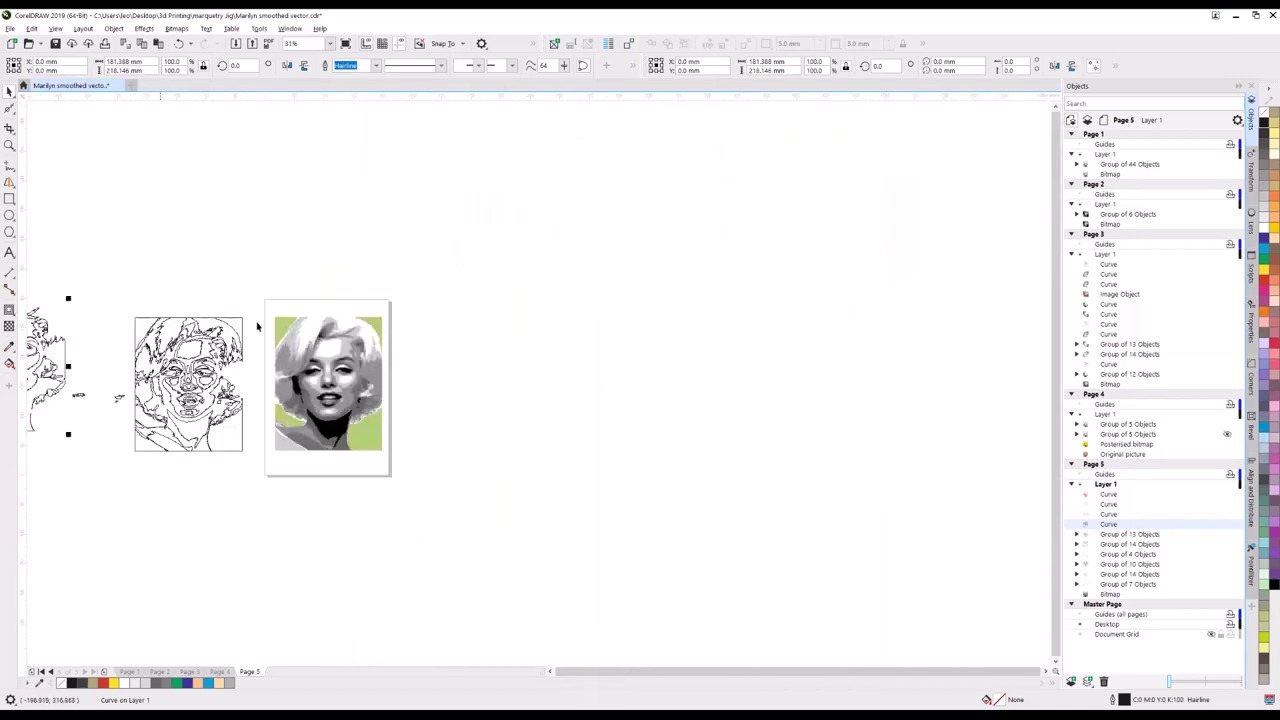
scroll(229, 237, "down", 2)
scroll(113, 298, "up", 3)
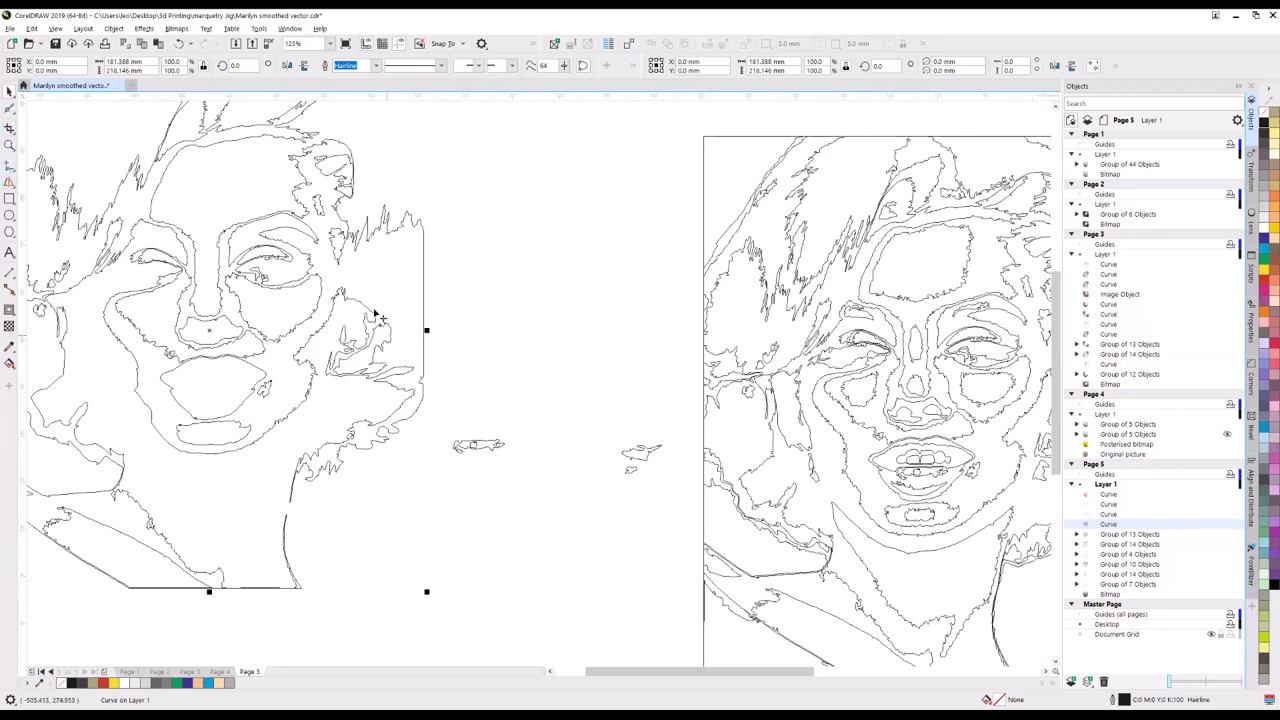
Select the three small loose curves between the face curve and the remaining trace.
key("F10")
left_click_drag(322, 288, 305, 330)
left_click(680, 334)
left_click(810, 422)
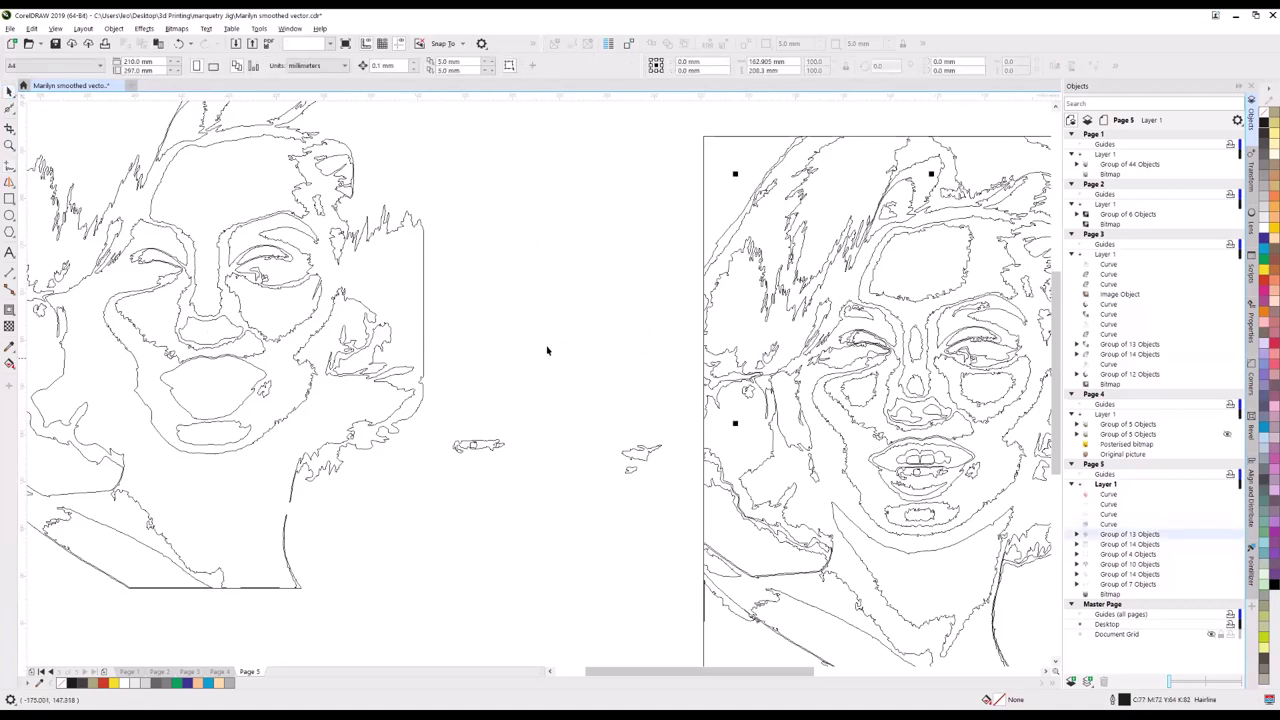
left_click_drag(695, 390, 446, 508)
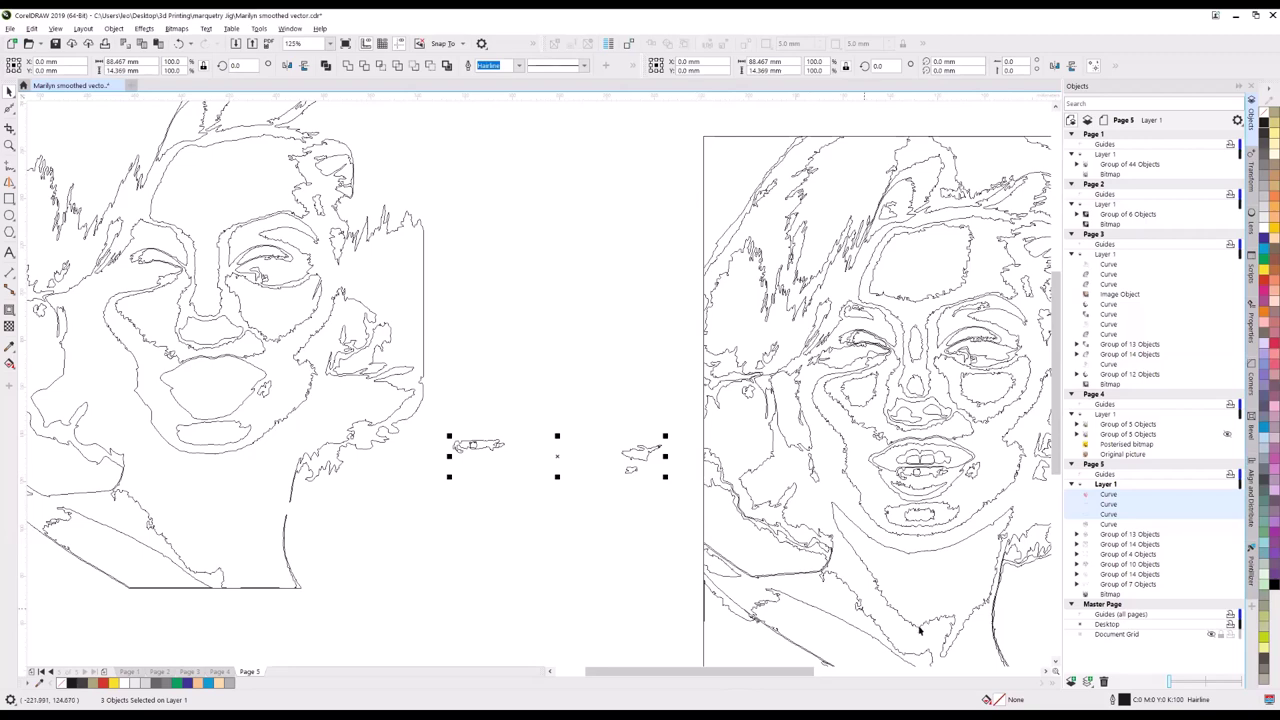
Delete the six remaining traced outline groups beside the page, keeping the bitmap and the separated curves.
scroll(760, 380, "right", 5)
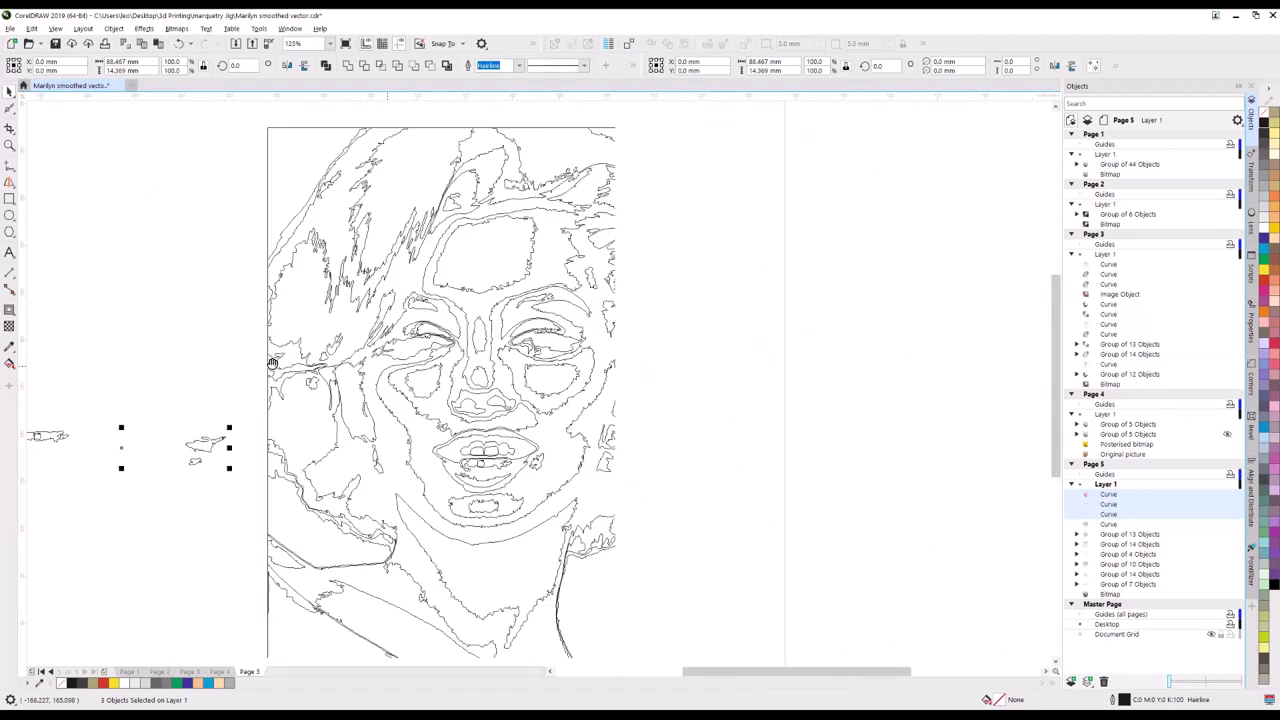
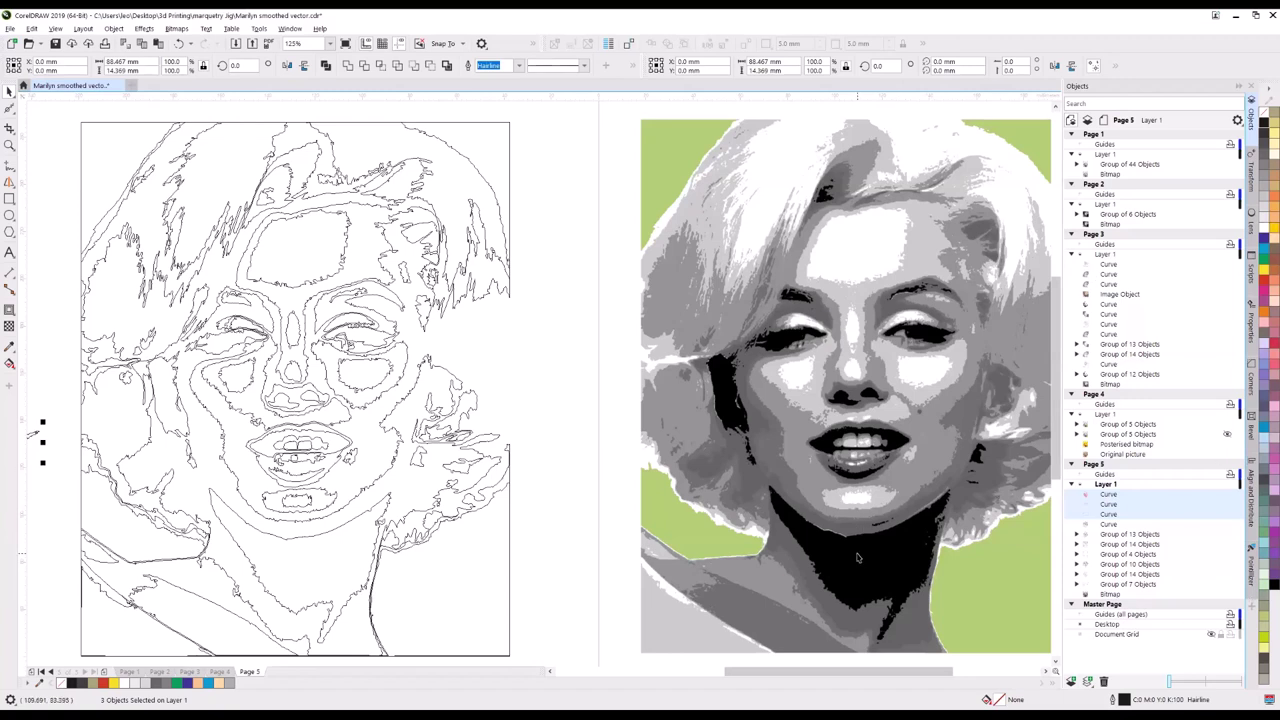
left_click(887, 592)
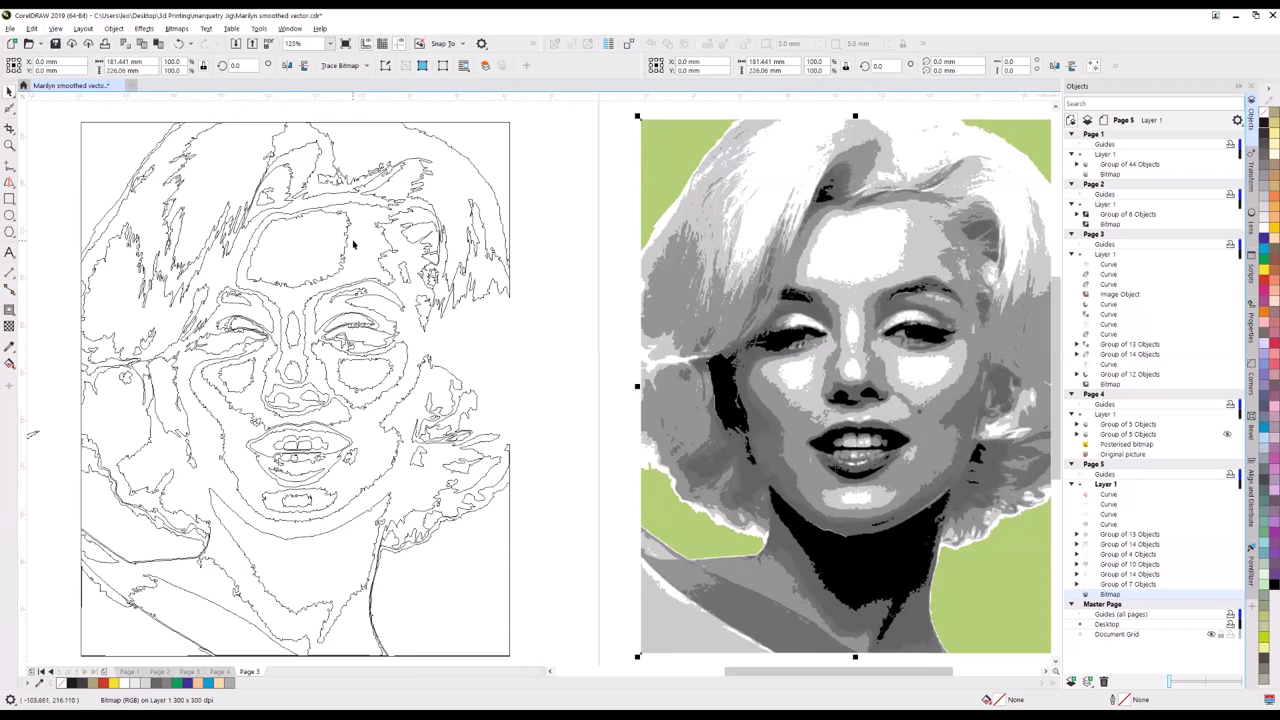
left_click(111, 155)
scroll(97, 177, "down", 2)
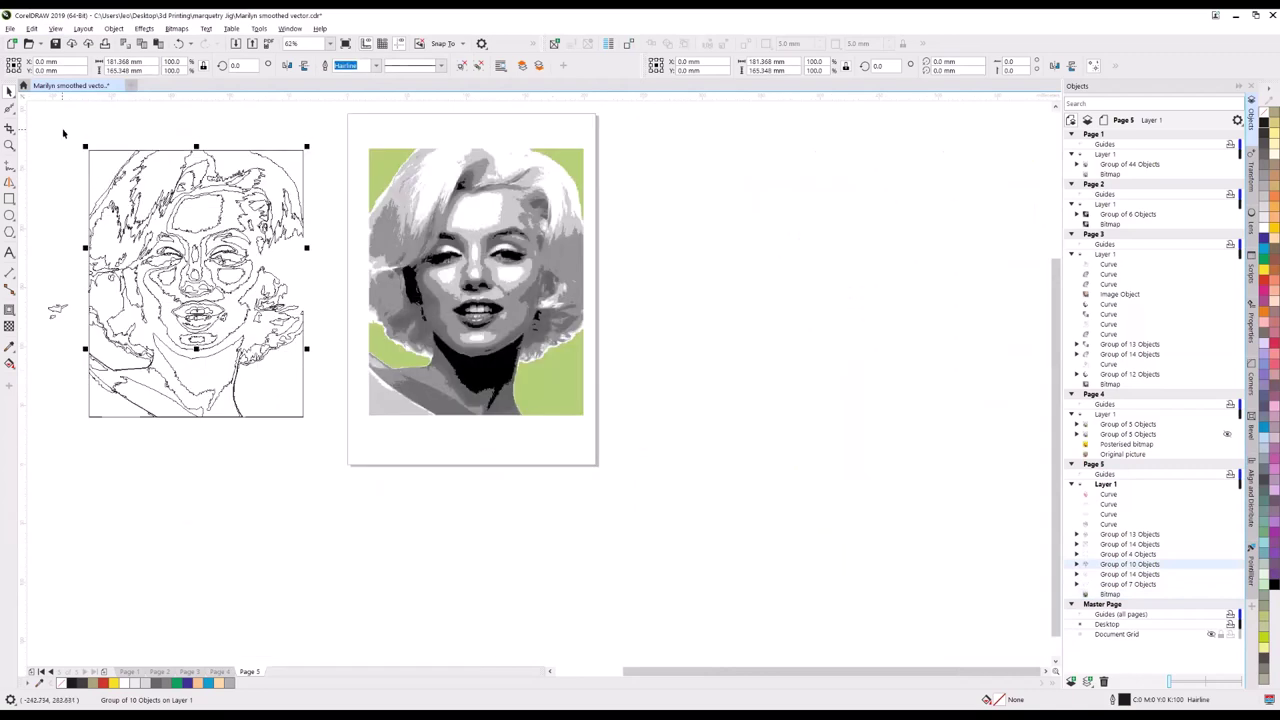
left_click_drag(158, 431, 326, 455)
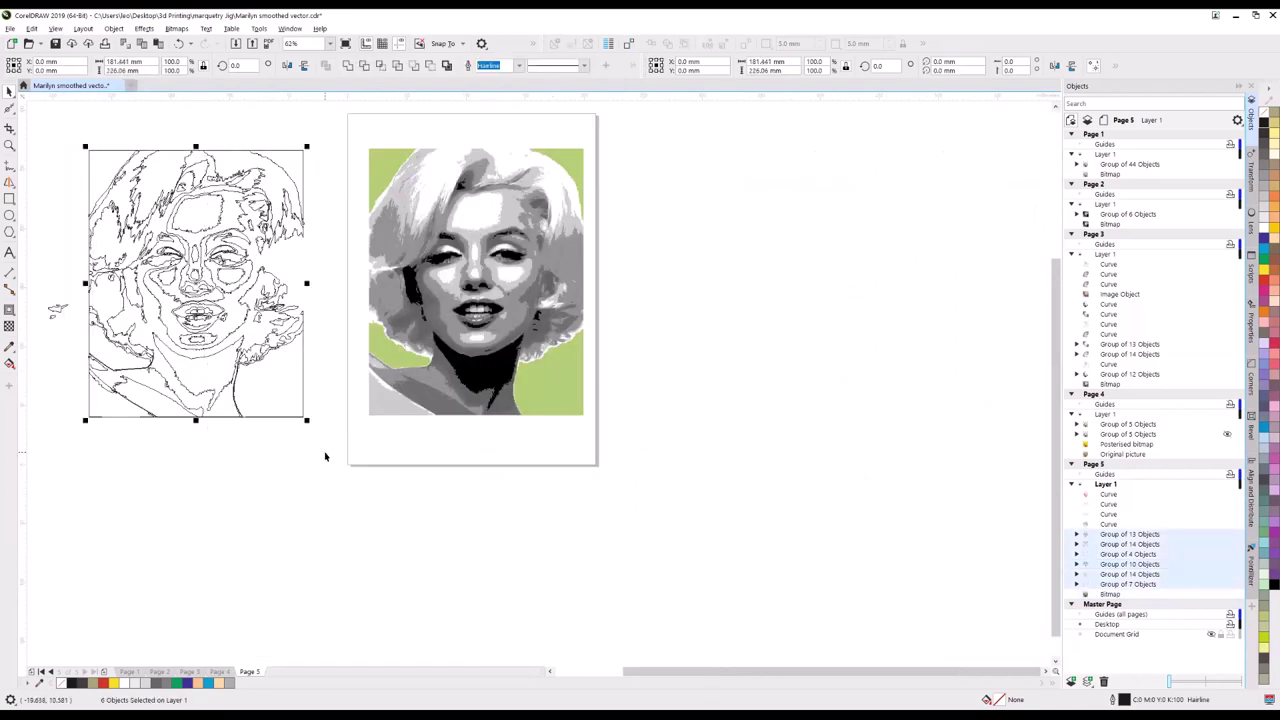
key("Delete")
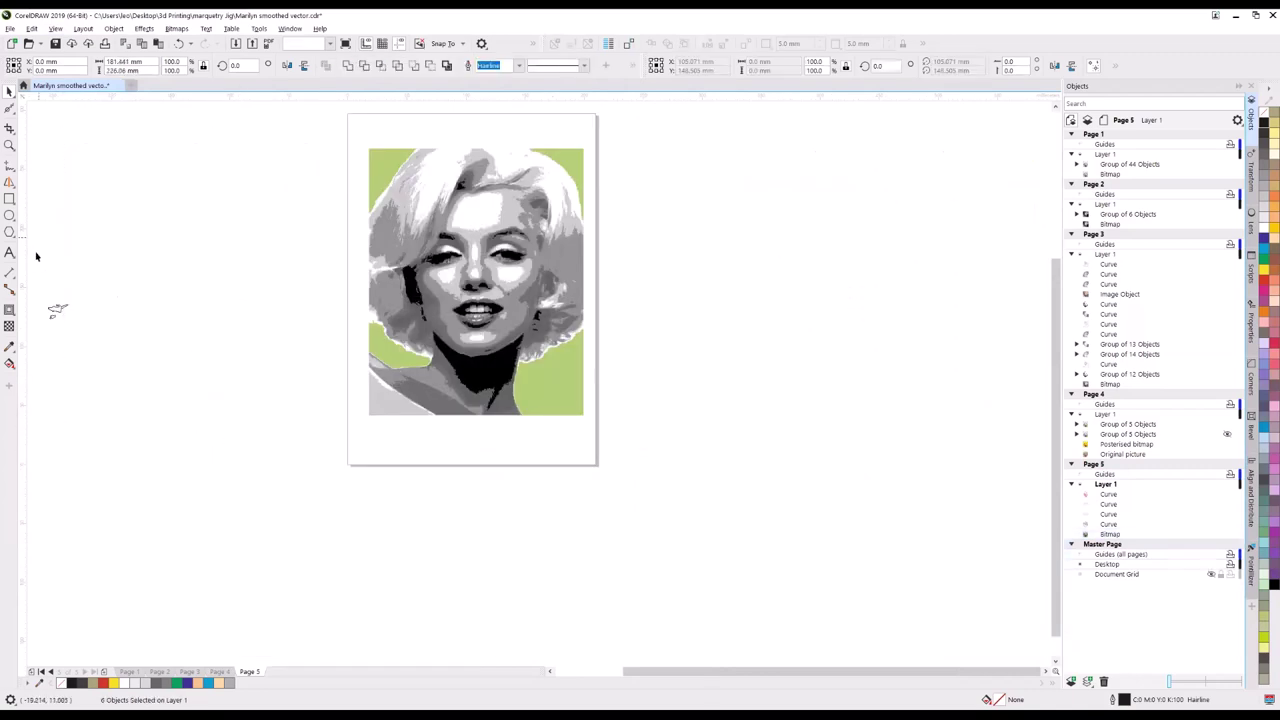
Undo the deletions and separation of the outlines until the filled seven-object trace is back as one group beside the page.
scroll(100, 240, "left", 2)
left_click_drag(98, 238, 157, 360)
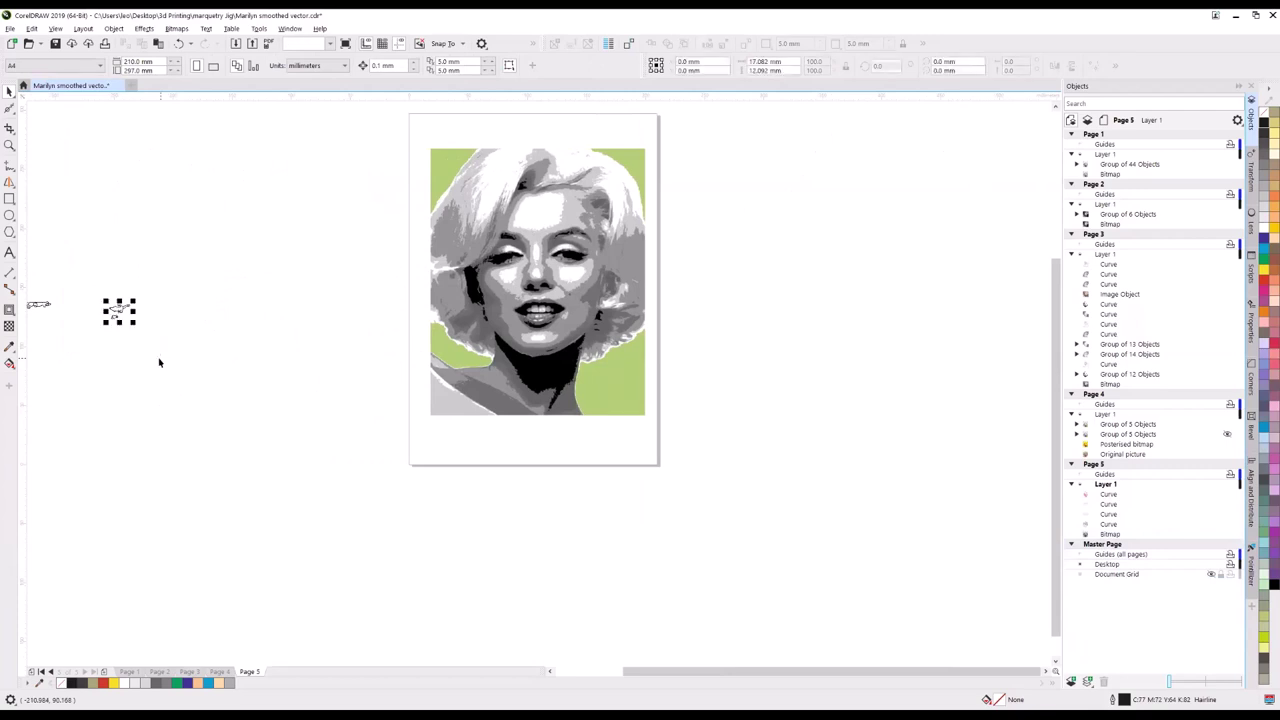
key("ctrl+z")
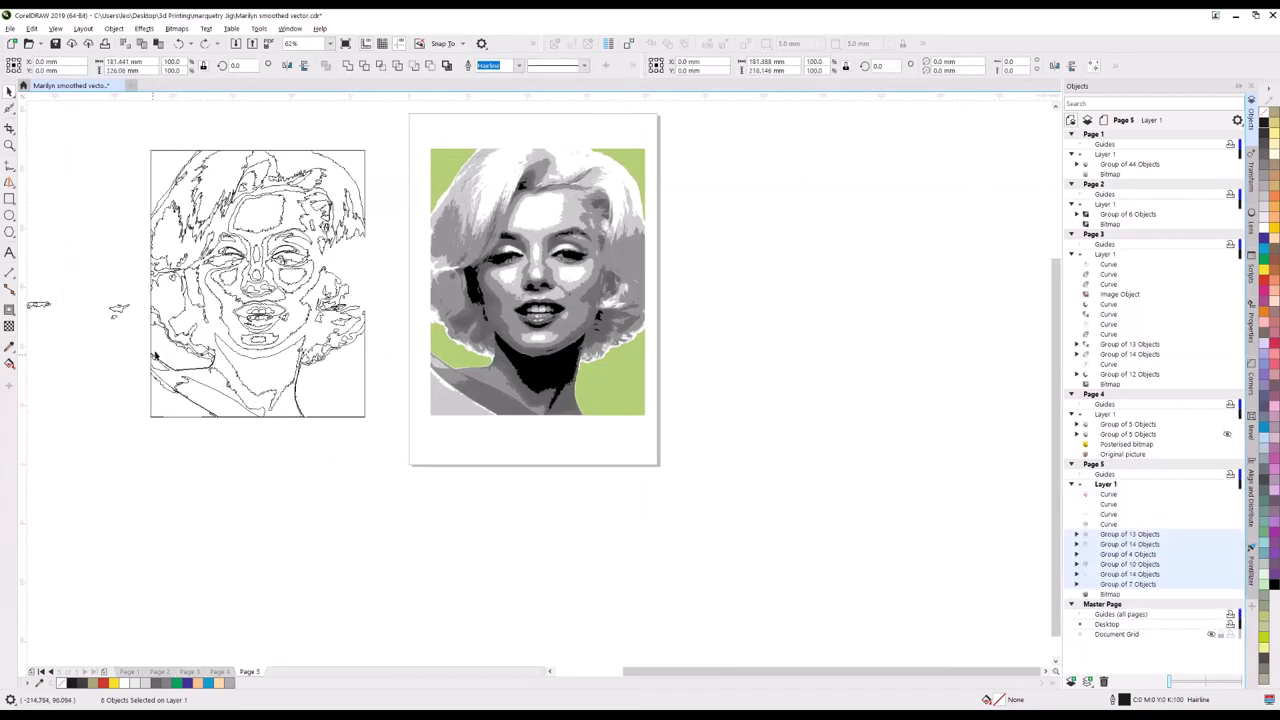
key("ctrl+z")
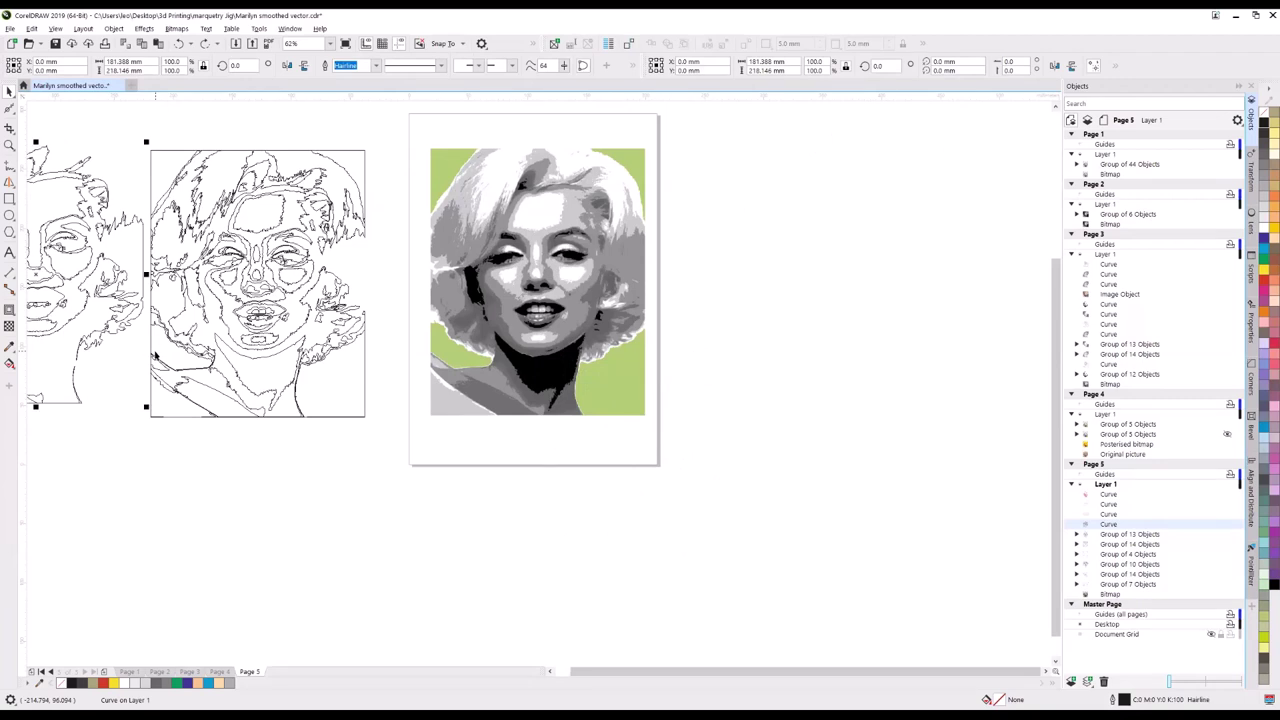
key("ctrl+z")
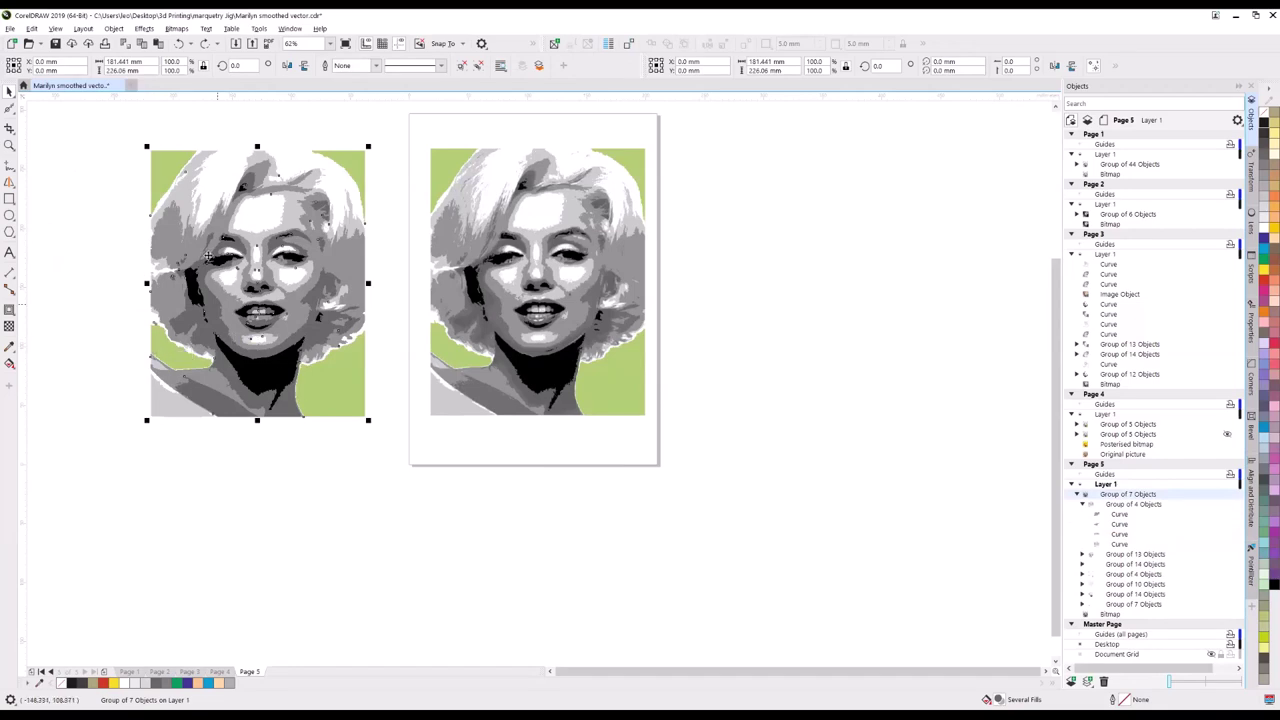
Ungroup the filled trace beside the page completely into individual curves.
scroll(245, 226, "up", 2)
scroll(245, 226, "up", 1)
scroll(245, 226, "down", 1)
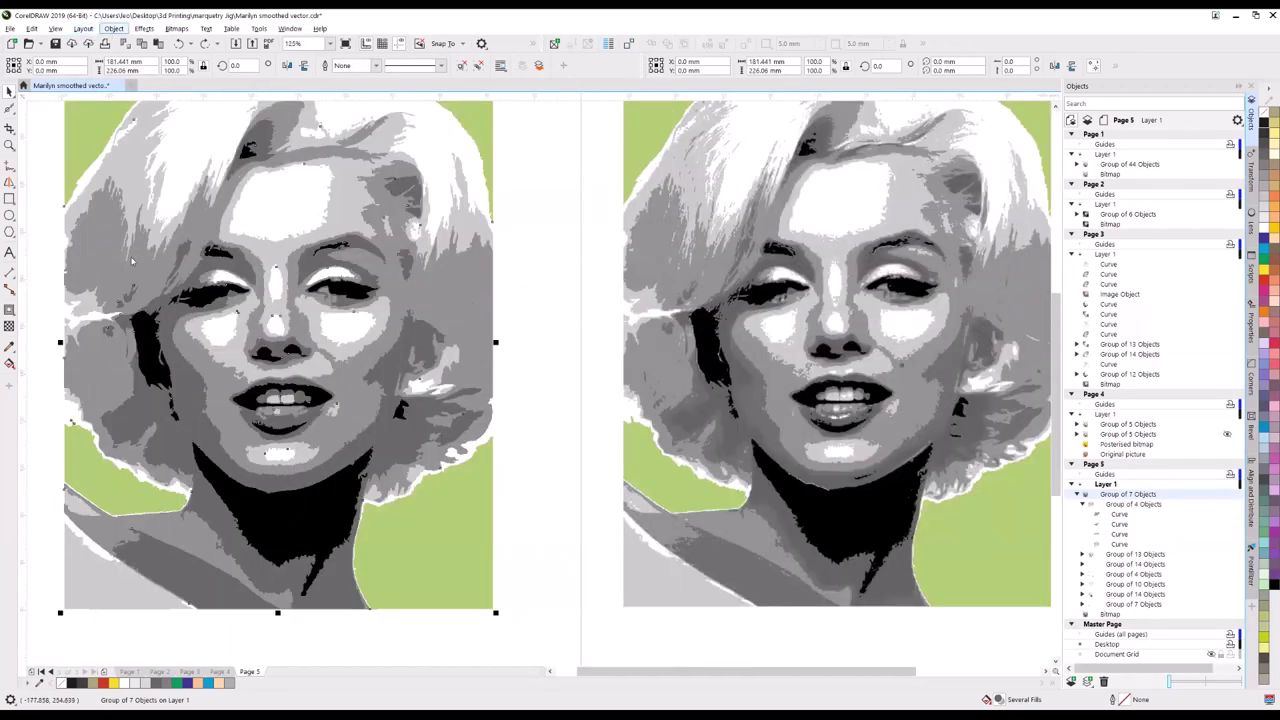
left_click(114, 28)
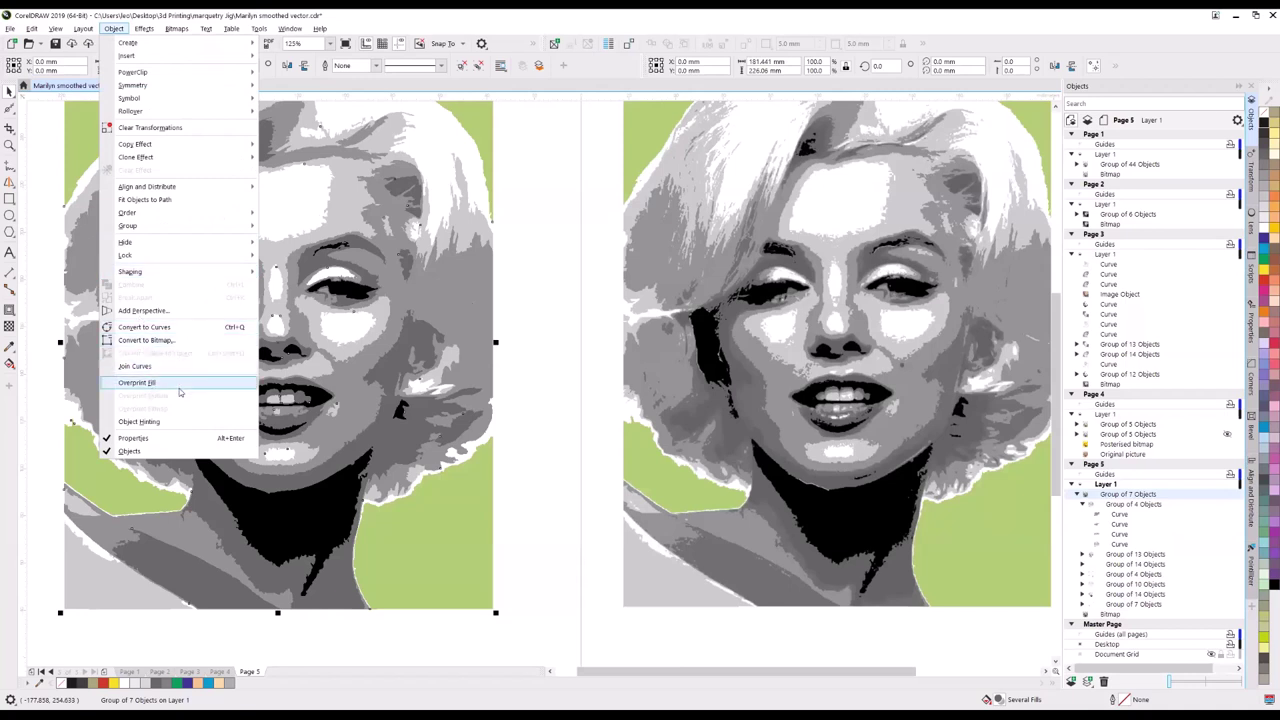
mouse_move(240, 226)
left_click(317, 258)
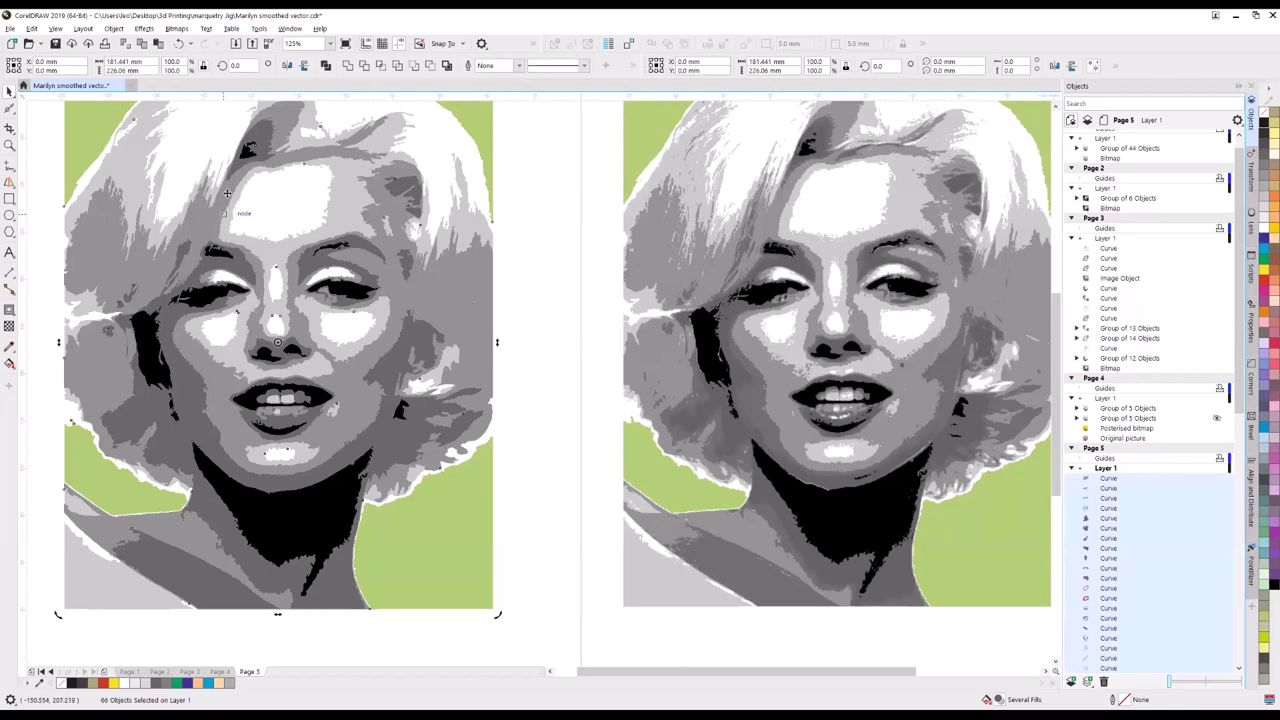
Smooth the jagged boundary between the mid-grey hair and the light grey forehead edge, with all traced curves selected.
scroll(230, 216, "up", 4)
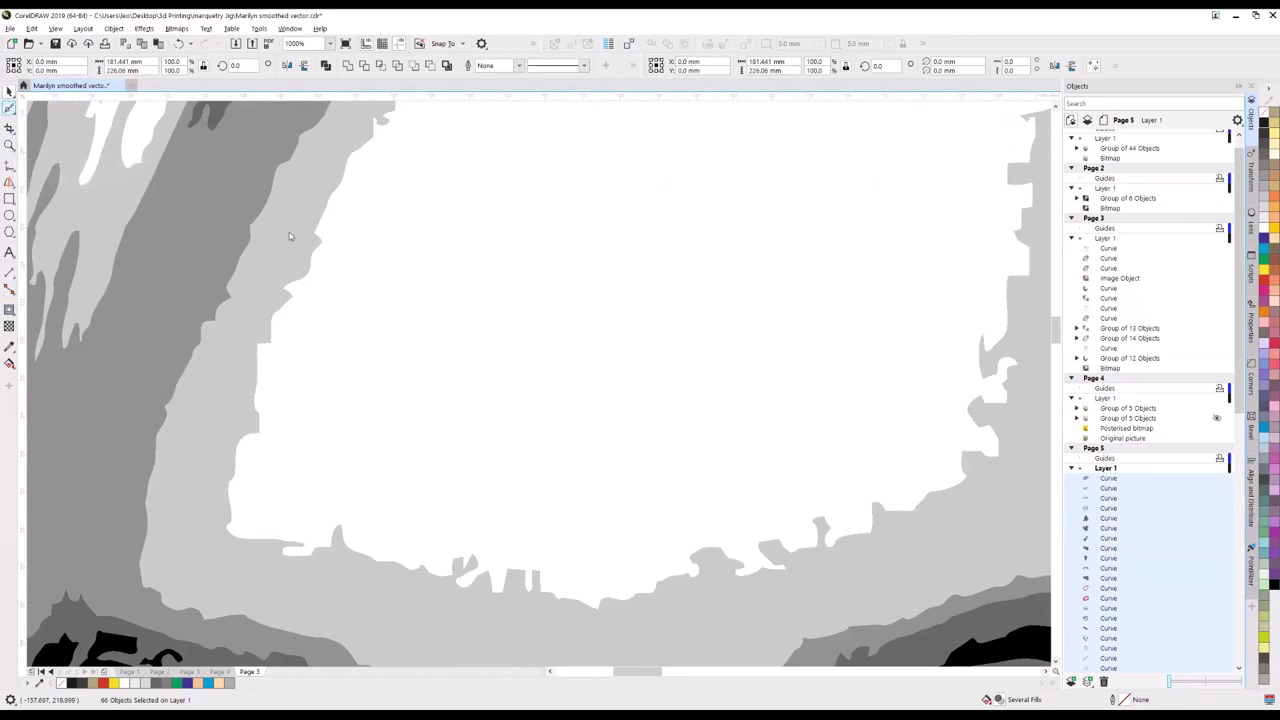
left_click(10, 108)
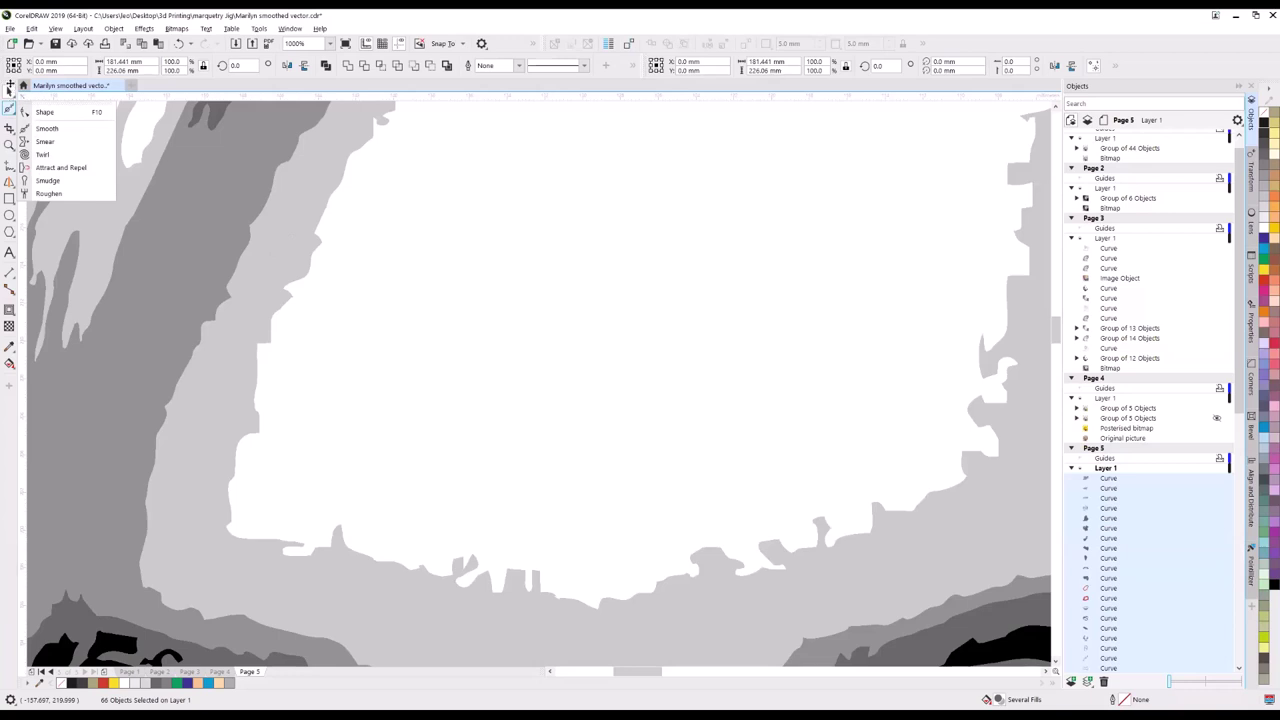
left_click(323, 164)
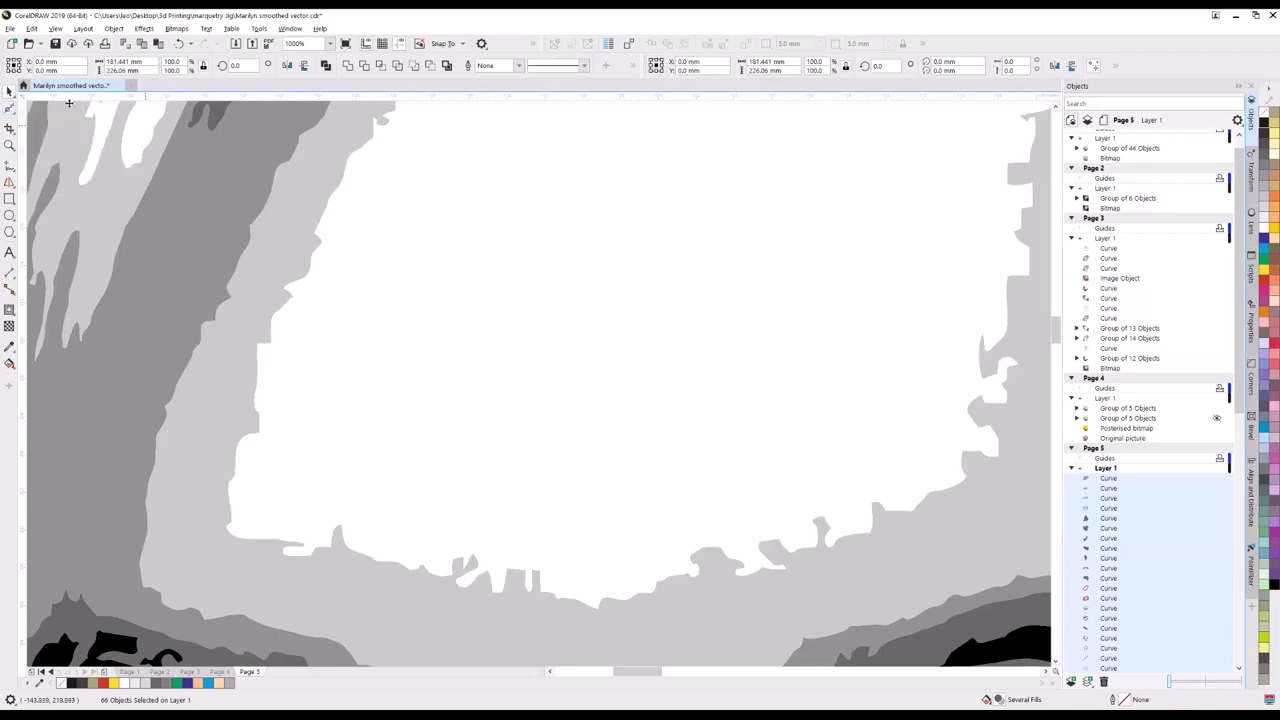
scroll(267, 256, "down", 1)
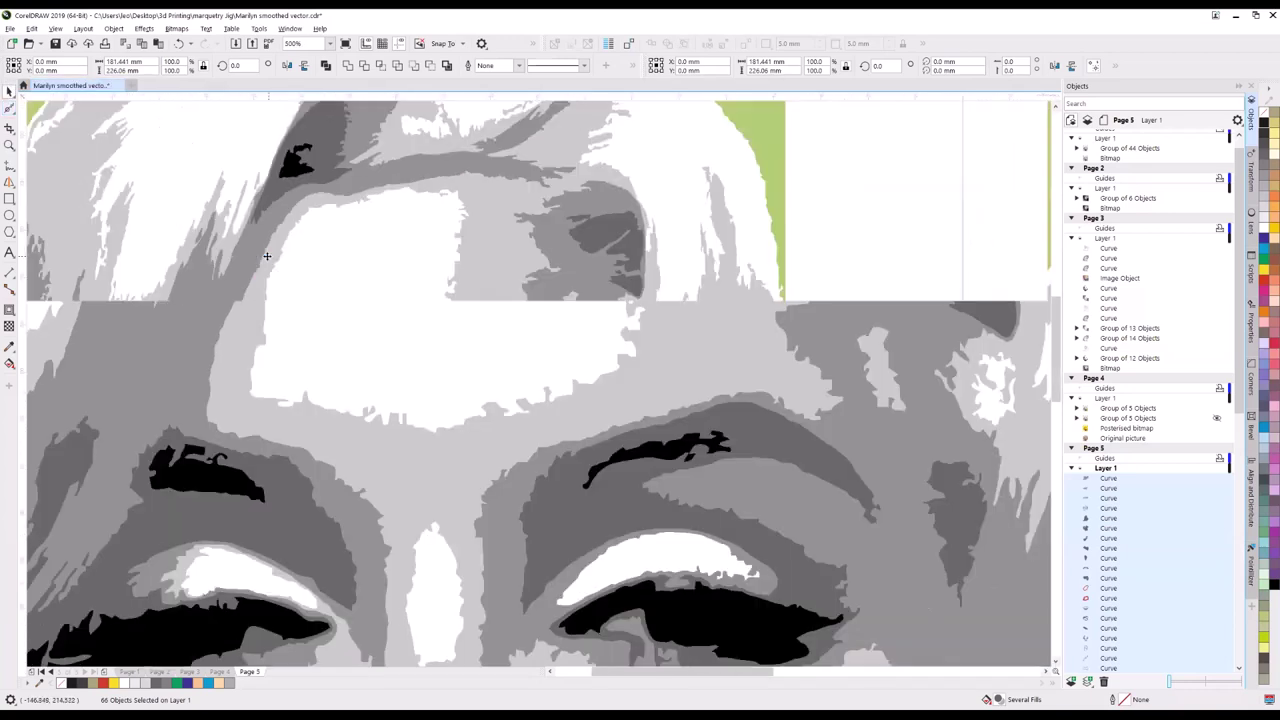
scroll(267, 256, "down", 2)
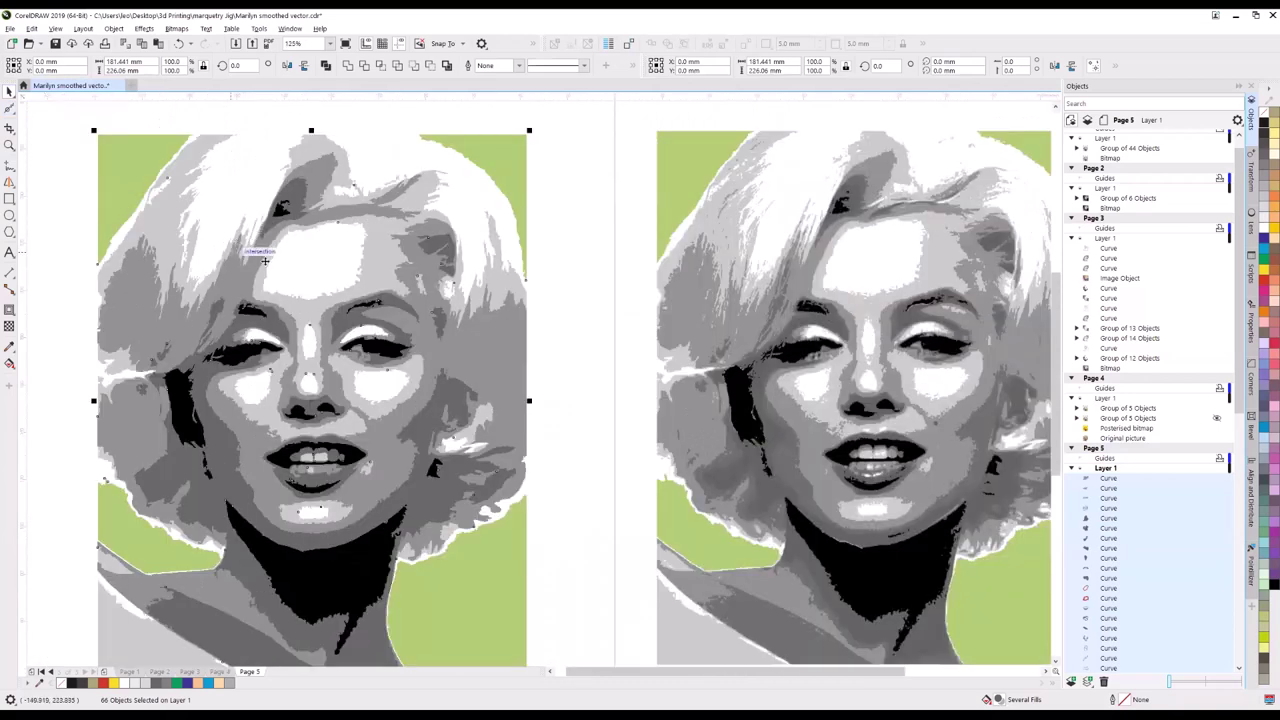
scroll(265, 260, "up", 4)
scroll(50, 156, "down", 1)
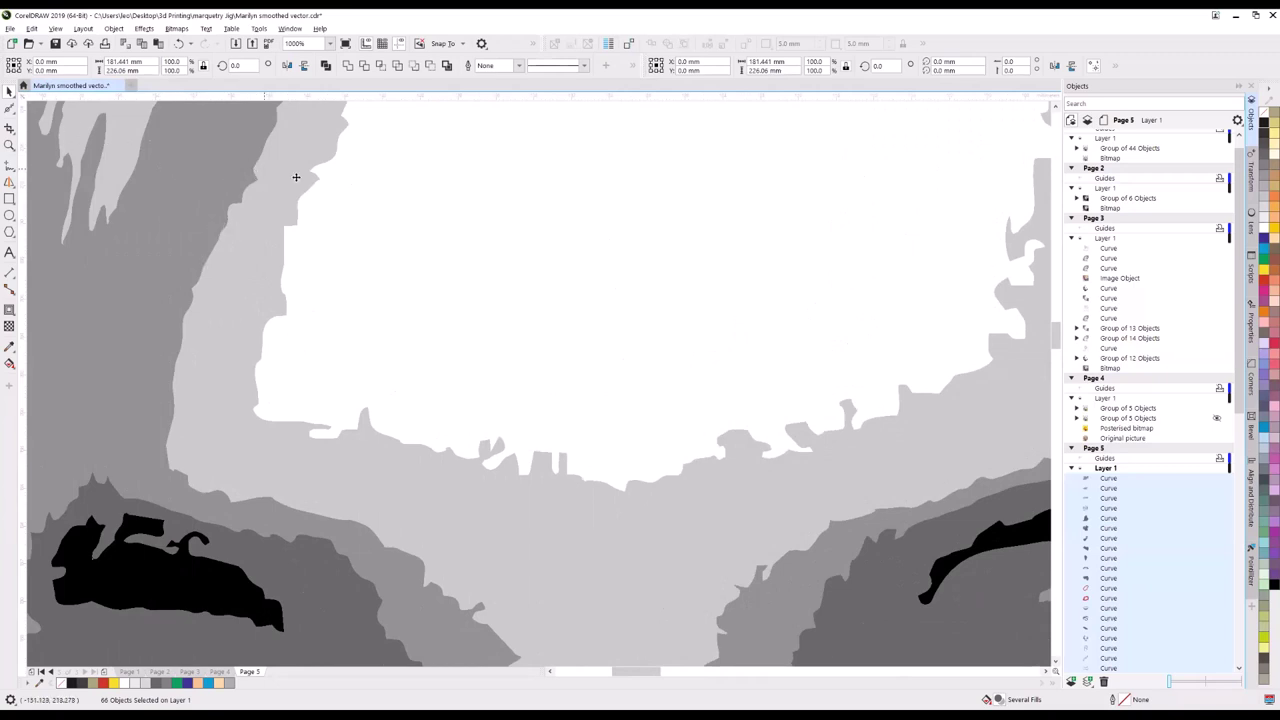
left_click(9, 111)
mouse_move(224, 211)
left_mouse_down()
mouse_move(217, 143)
mouse_move(228, 220)
mouse_move(206, 256)
left_mouse_up()
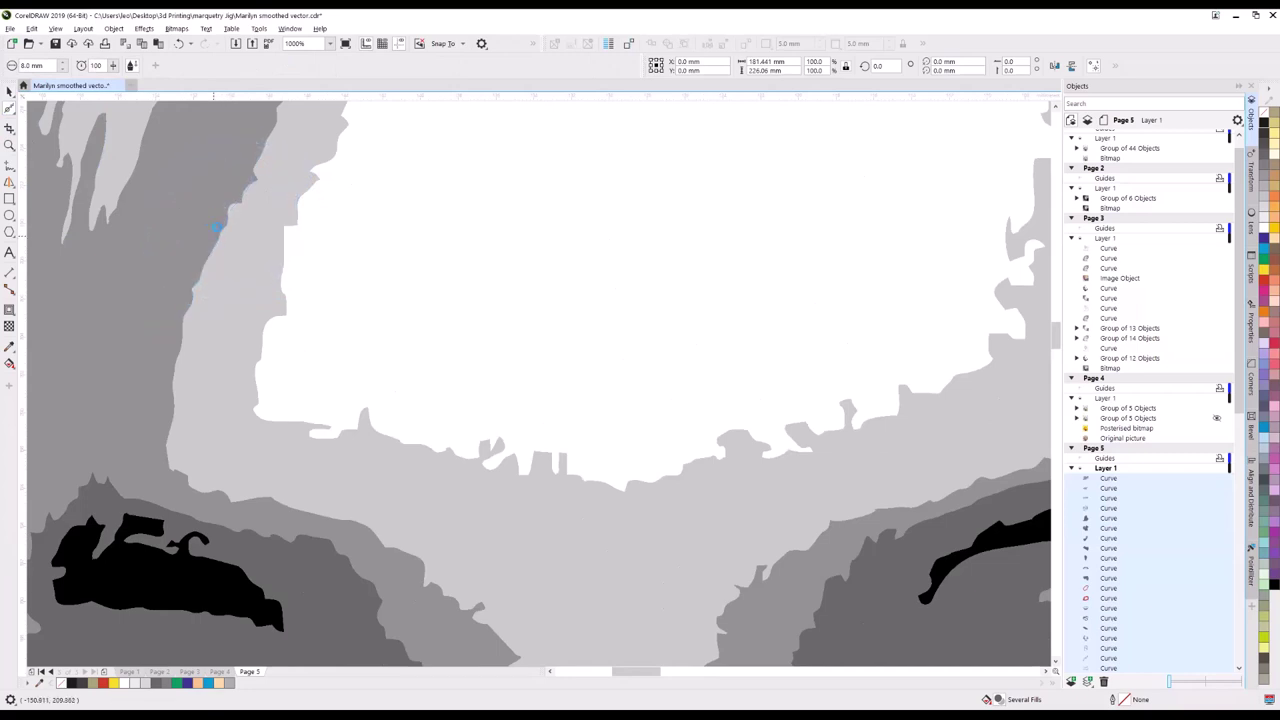
Check the smoothed forehead boundary close up for gaps, and smooth its next stretch further down beside the white highlight.
scroll(215, 220, "up", 3)
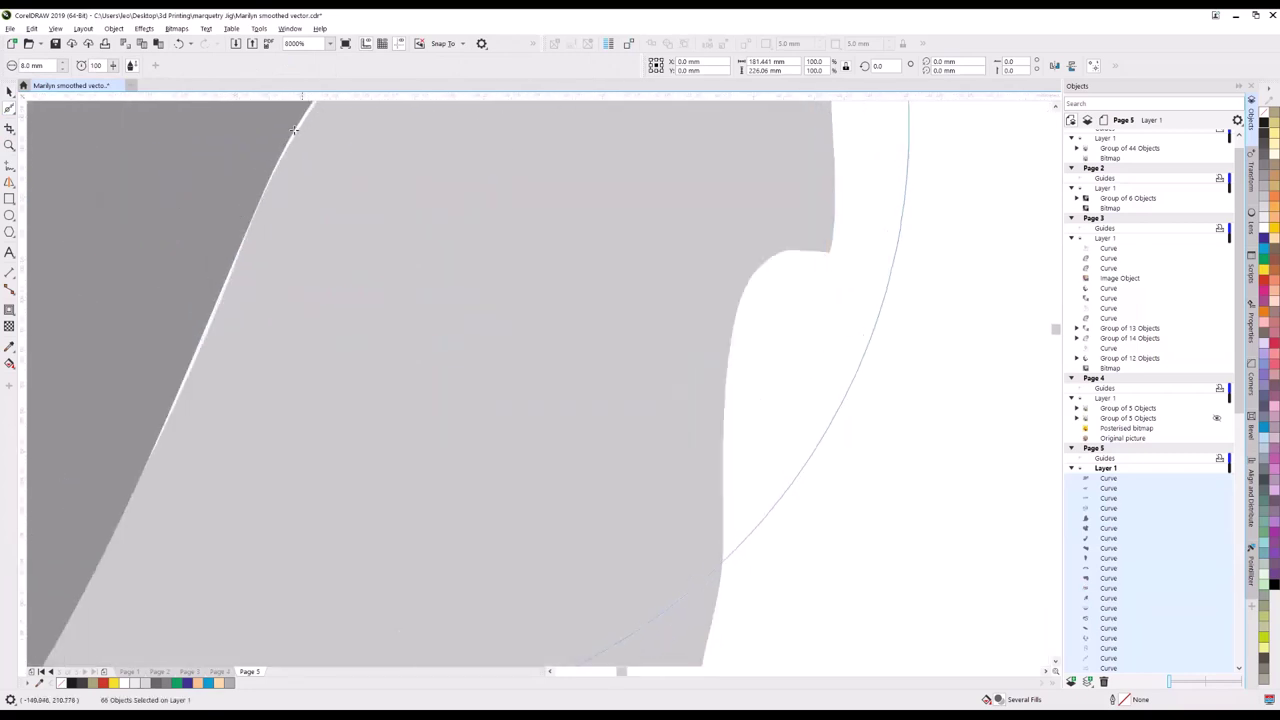
scroll(294, 130, "up", 1)
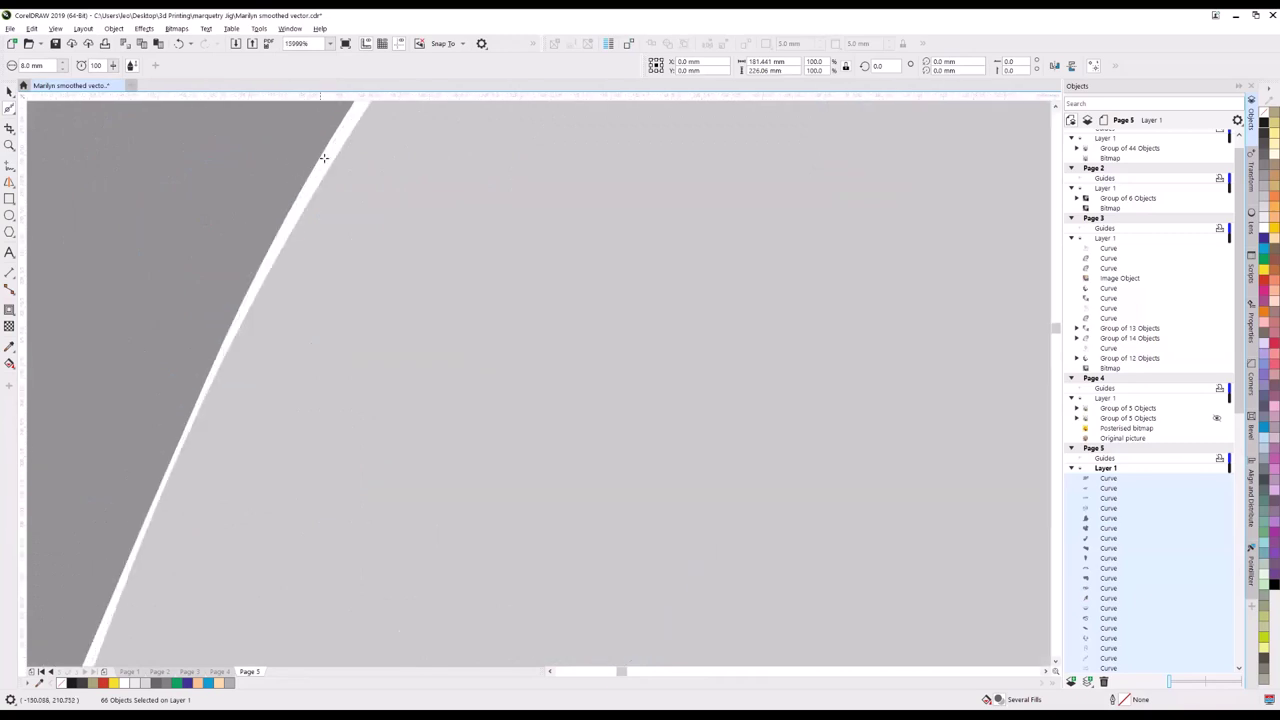
scroll(269, 262, "down", 4)
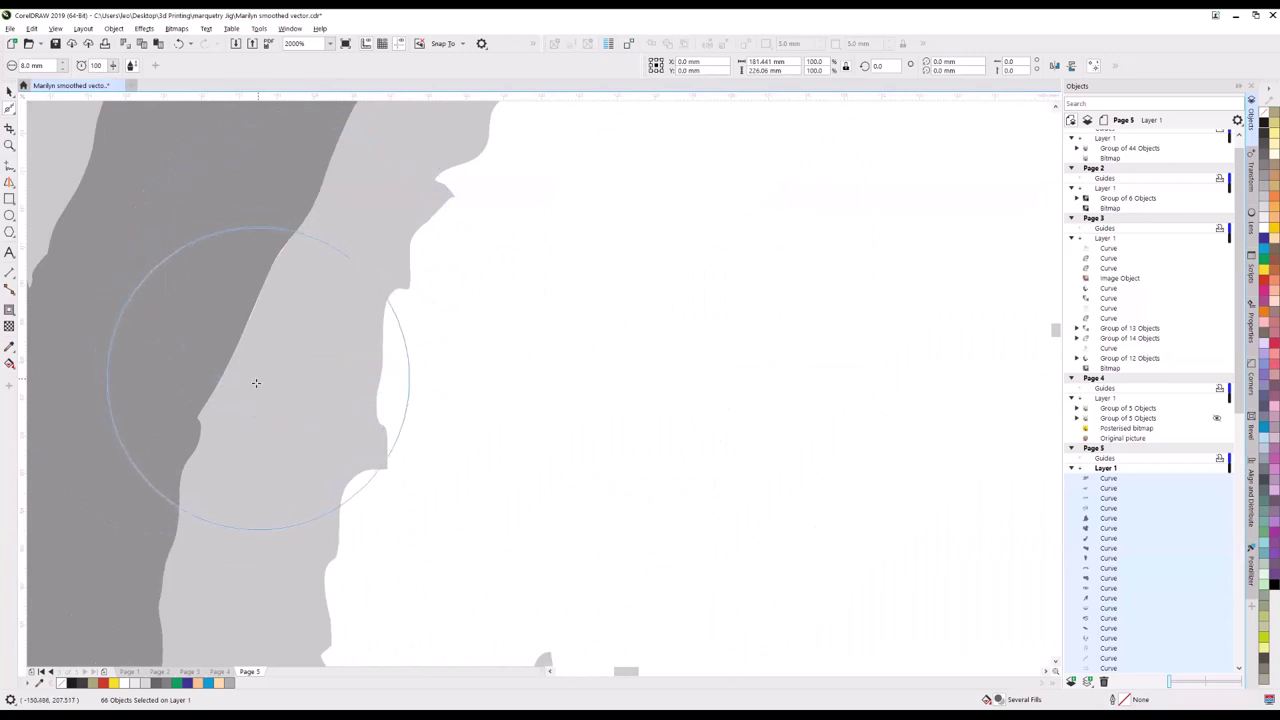
left_click_drag(225, 398, 196, 490)
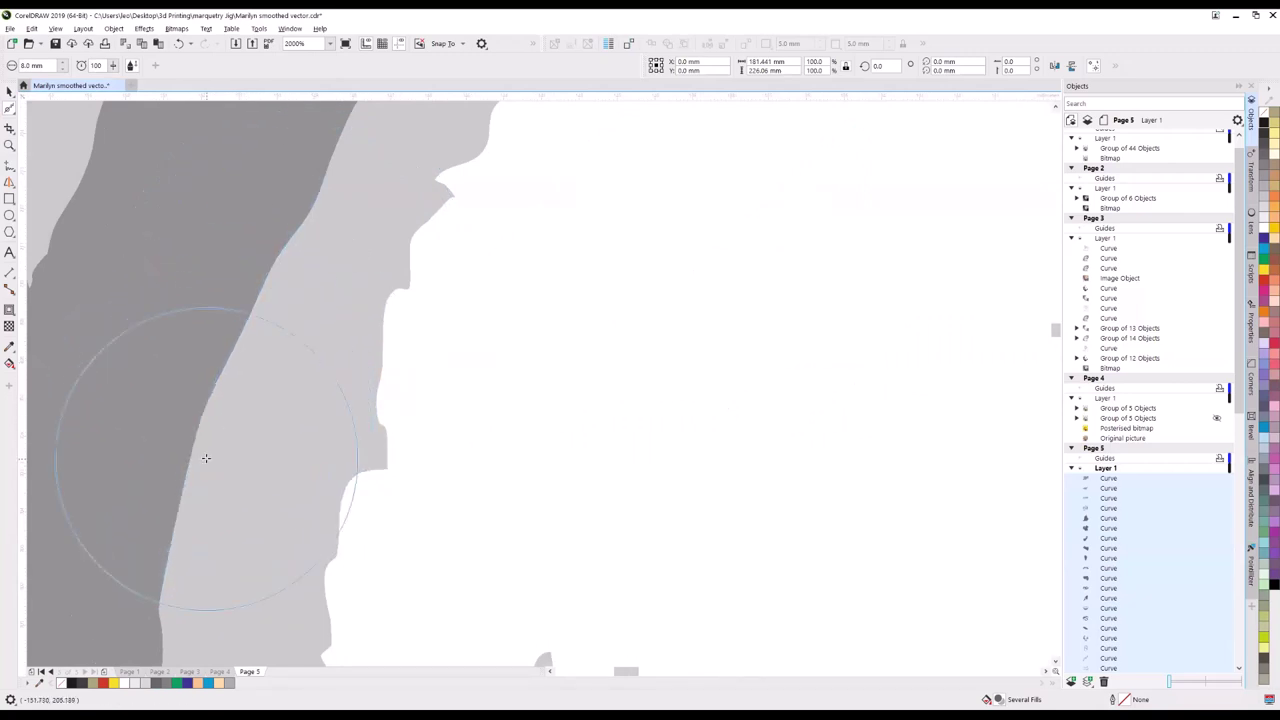
scroll(207, 332, "down", 3)
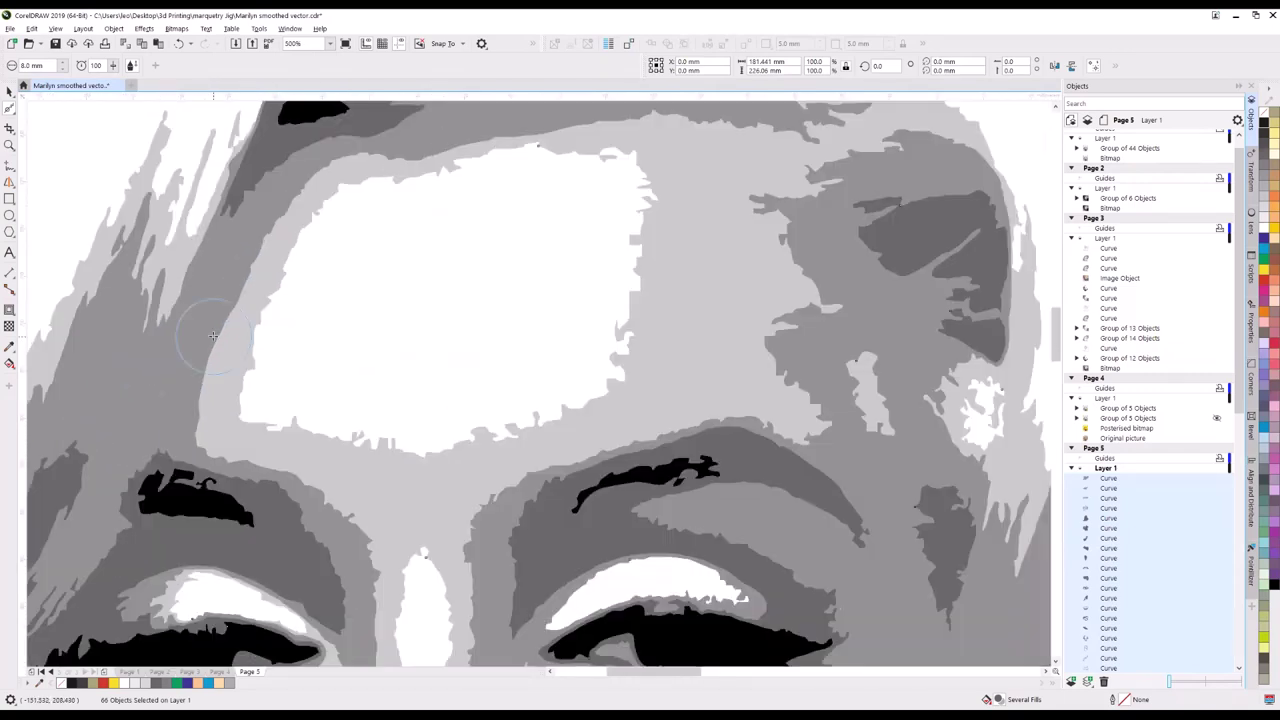
Smooth the rest of the grey forehead boundary, from the curve above the left eyebrow up to the hairline.
left_click_drag(295, 469, 294, 466)
mouse_move(187, 427)
left_mouse_down()
mouse_move(242, 452)
mouse_move(195, 455)
mouse_move(270, 461)
left_mouse_up()
mouse_move(213, 251)
left_mouse_down()
mouse_move(244, 197)
mouse_move(314, 148)
mouse_move(242, 198)
mouse_move(295, 160)
mouse_move(254, 206)
left_mouse_up()
mouse_move(300, 275)
left_mouse_down()
mouse_move(328, 201)
mouse_move(293, 273)
left_mouse_up()
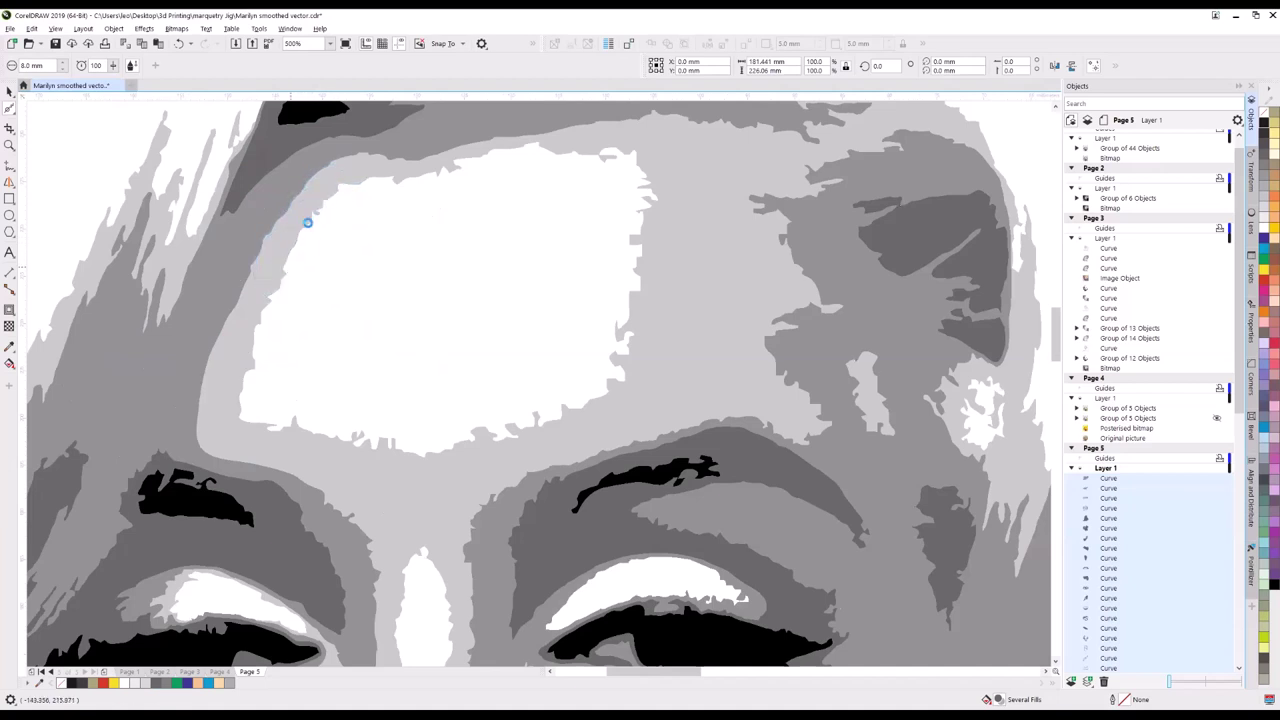
mouse_move(309, 220)
left_mouse_down()
mouse_move(320, 229)
mouse_move(286, 280)
mouse_move(172, 360)
left_mouse_up()
key("space")
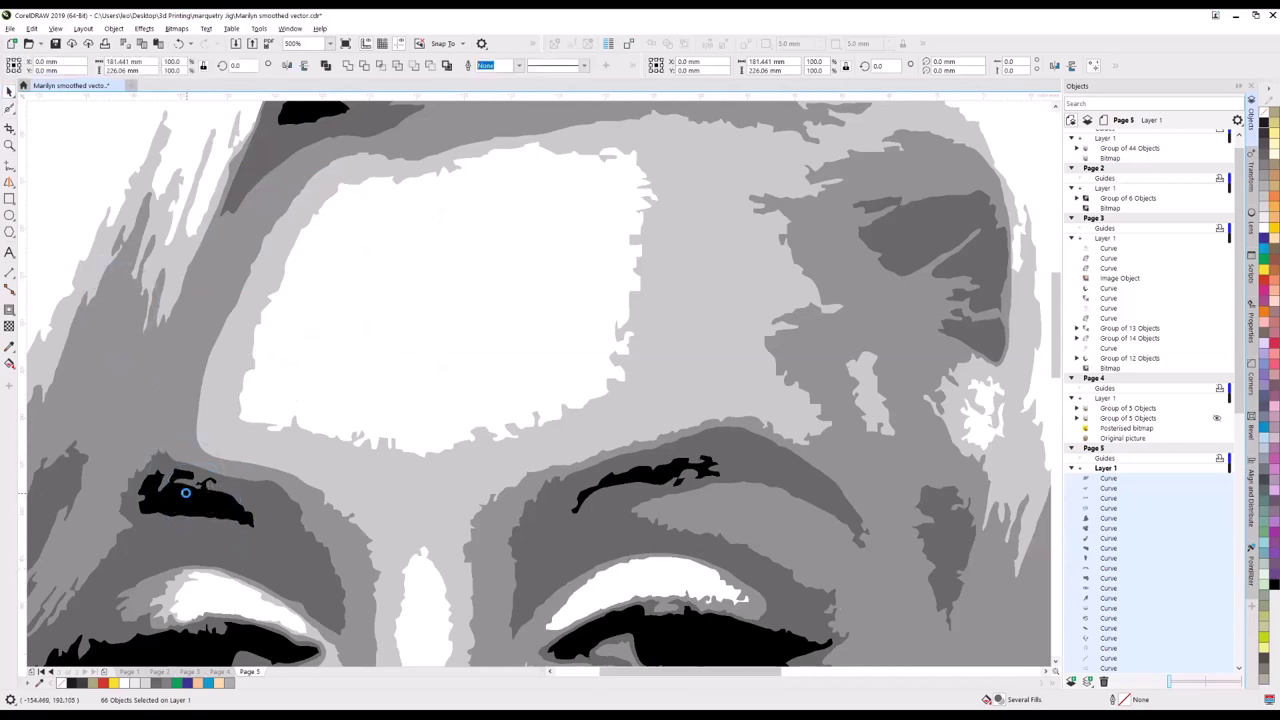
Select only the black shape of the portrait's left eye and smooth its jagged upper and lower edges.
scroll(185, 490, "down", 2)
scroll(190, 488, "down", 1)
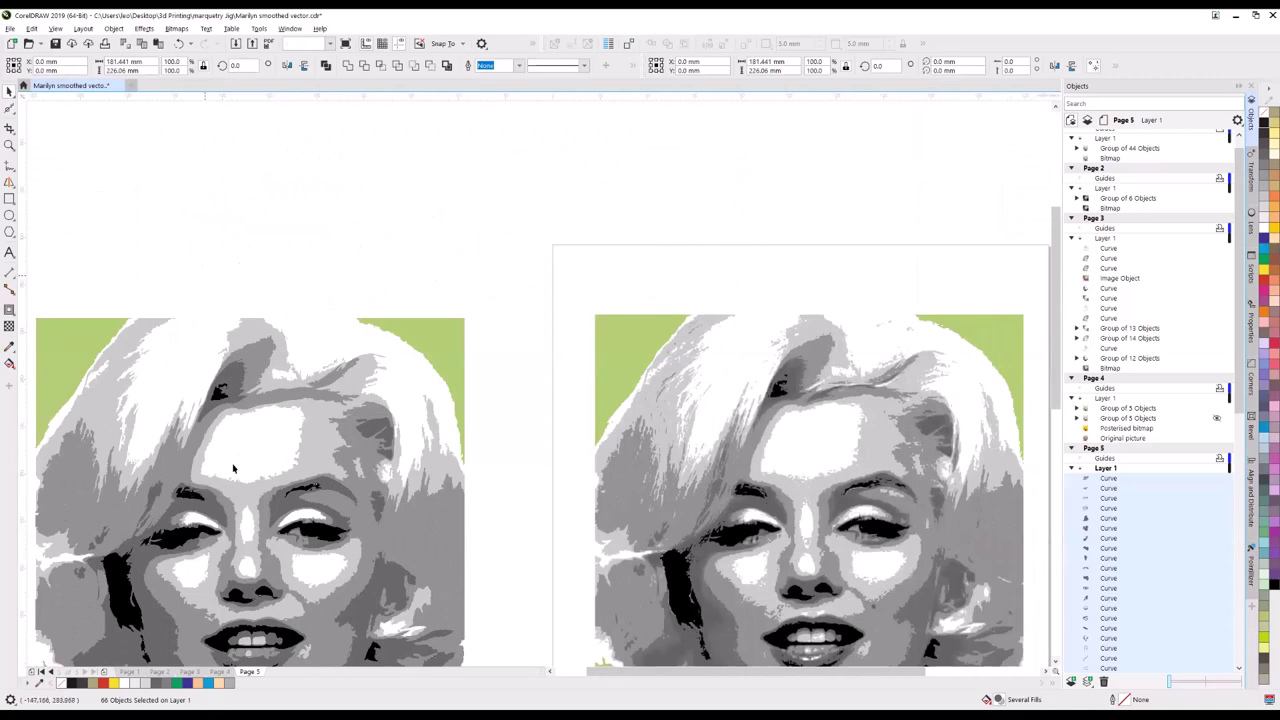
key("Escape")
left_click(187, 538)
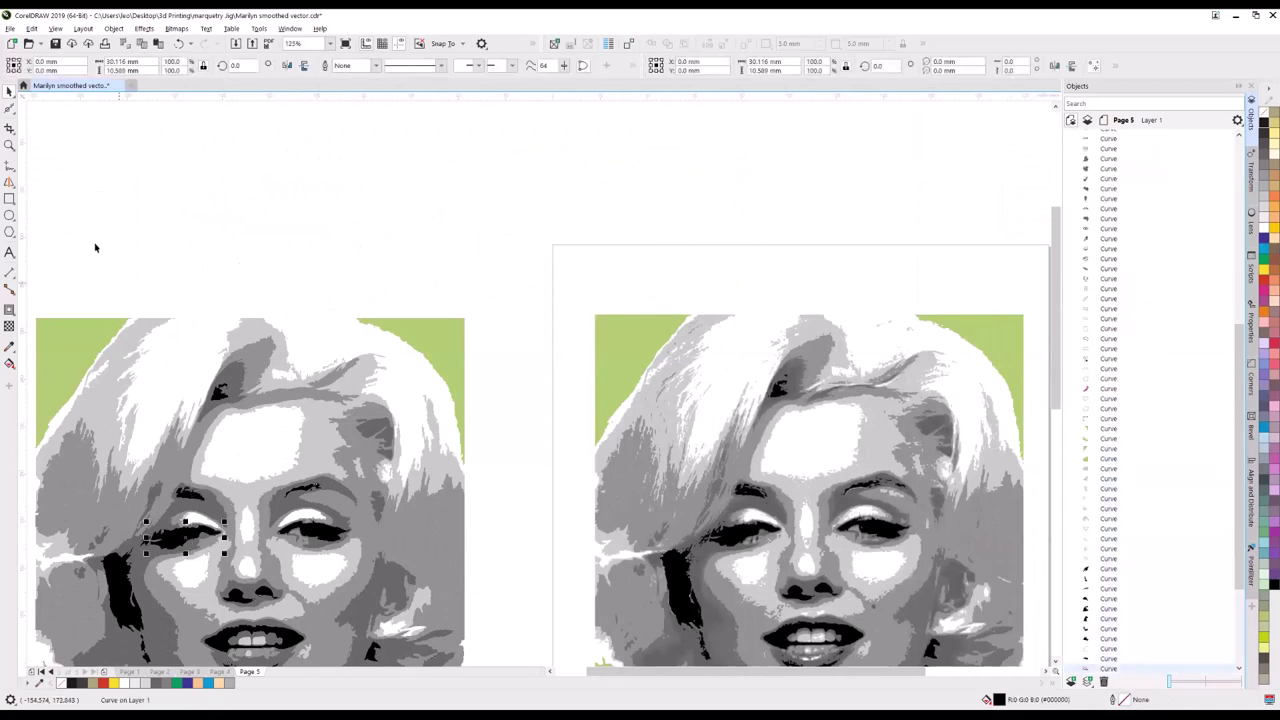
left_click(9, 110)
scroll(175, 535, "up", 4)
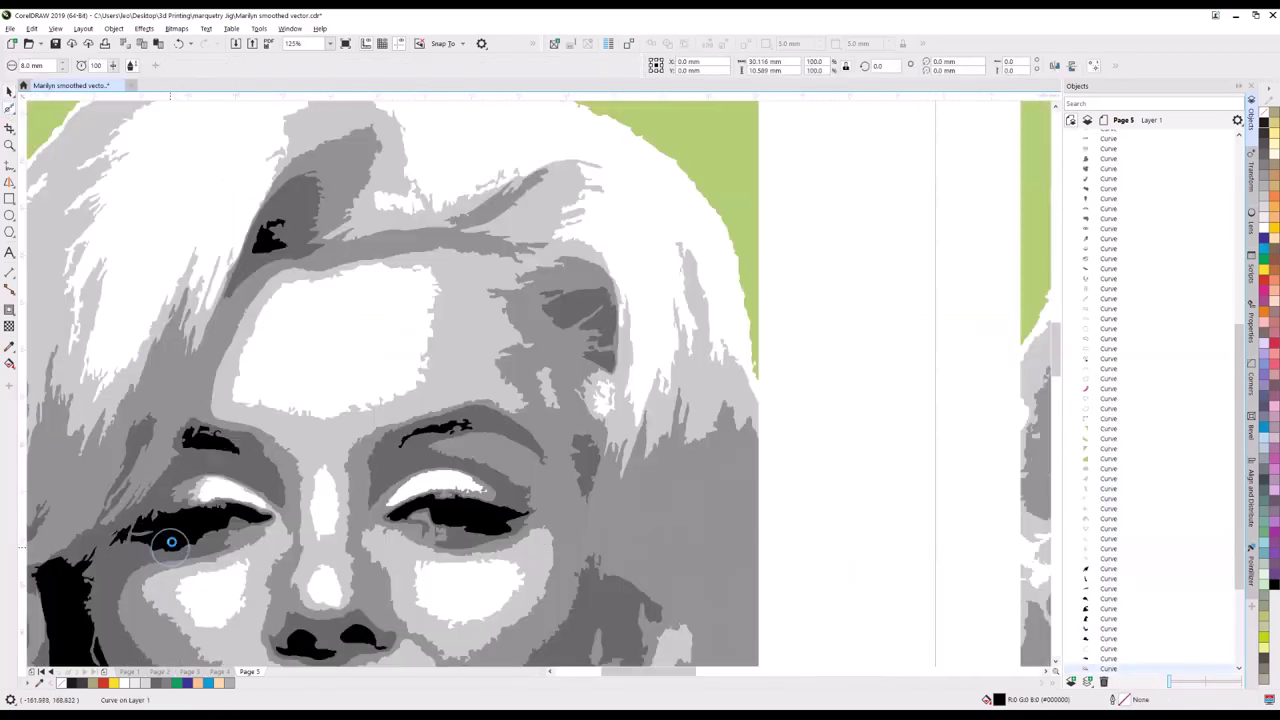
scroll(180, 528, "down", 1)
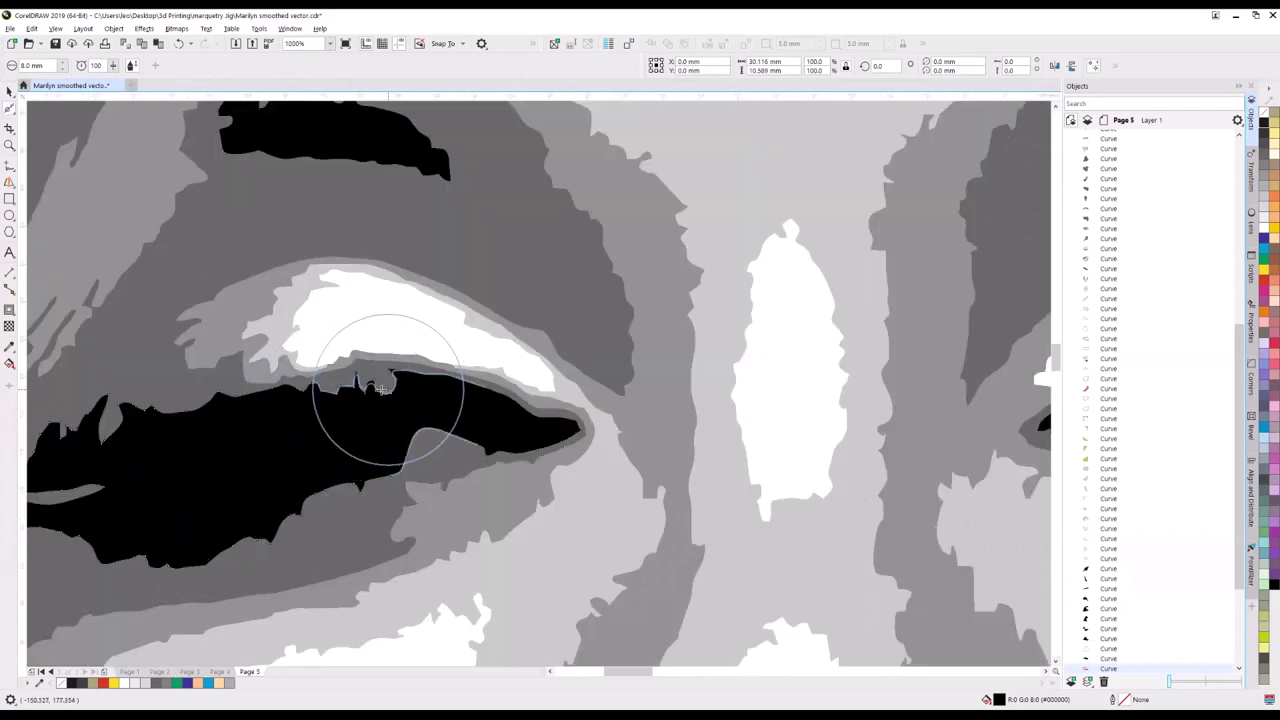
mouse_move(355, 392)
left_mouse_down()
mouse_move(121, 413)
mouse_move(126, 404)
mouse_move(110, 410)
mouse_move(200, 425)
mouse_move(106, 422)
mouse_move(120, 433)
mouse_move(374, 406)
mouse_move(533, 451)
mouse_move(480, 430)
mouse_move(429, 451)
mouse_move(423, 503)
mouse_move(286, 491)
mouse_move(294, 471)
mouse_move(275, 539)
mouse_move(280, 530)
mouse_move(214, 543)
mouse_move(183, 570)
mouse_move(129, 543)
mouse_move(76, 542)
mouse_move(82, 525)
mouse_move(214, 540)
mouse_move(306, 474)
mouse_move(309, 494)
left_mouse_up()
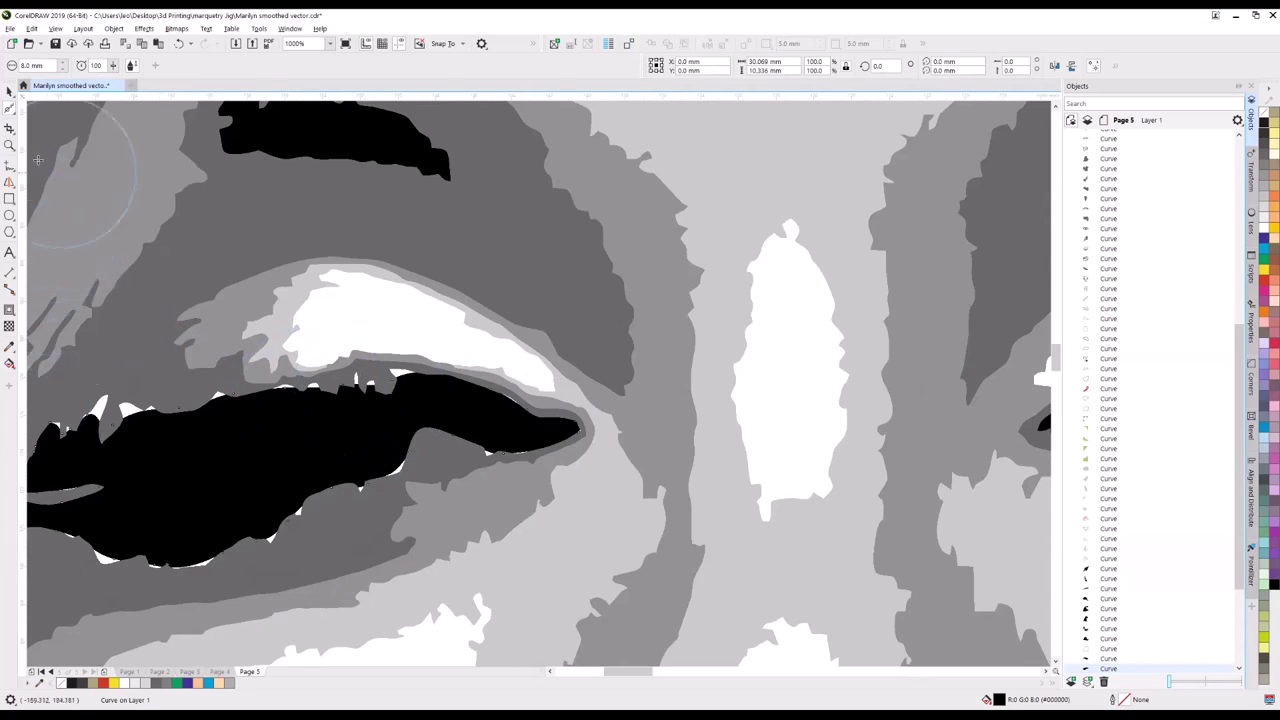
Select the dark grey face curve around the left eye and smooth its edge along the upper lash line.
key("space")
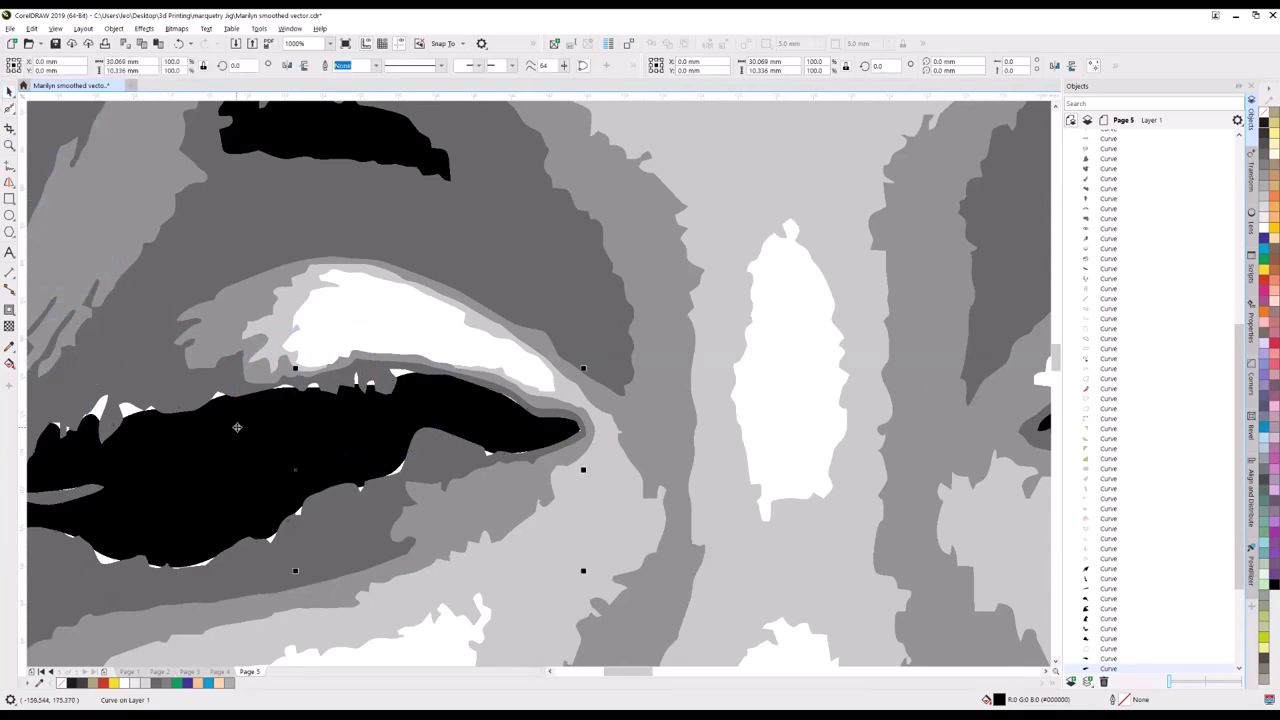
left_click(237, 427)
left_click(136, 364)
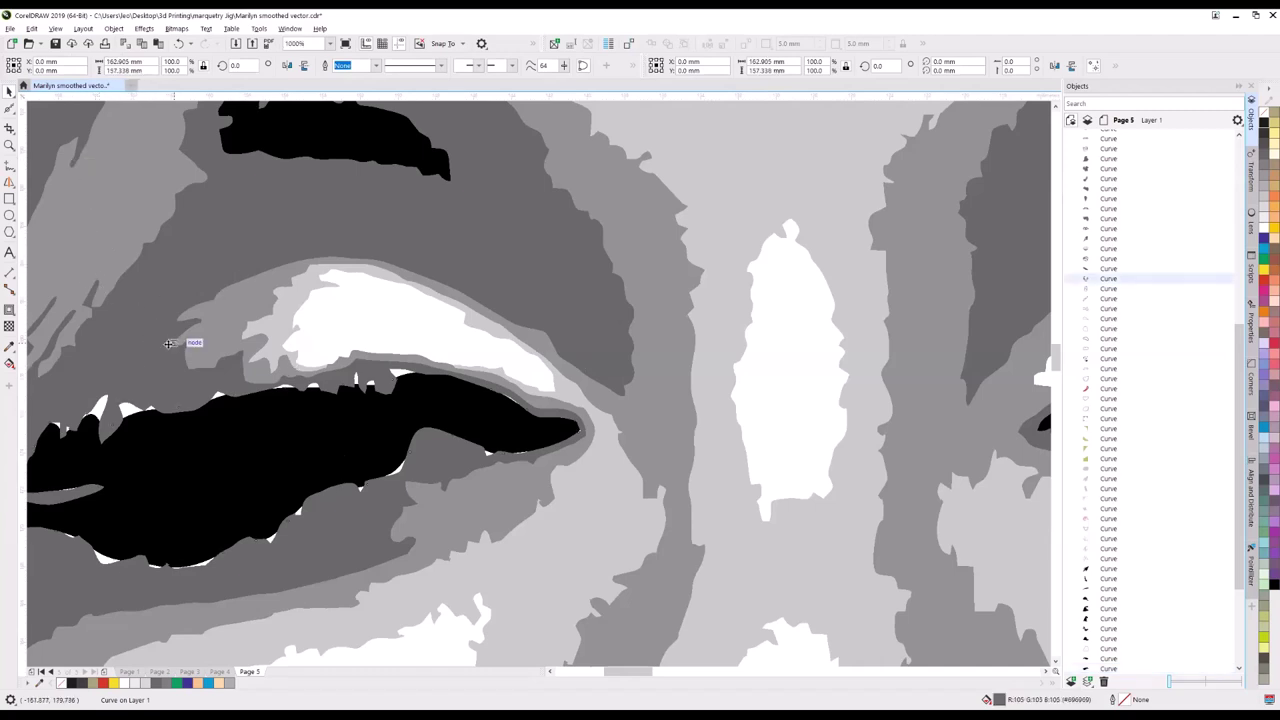
scroll(168, 344, "down", 4)
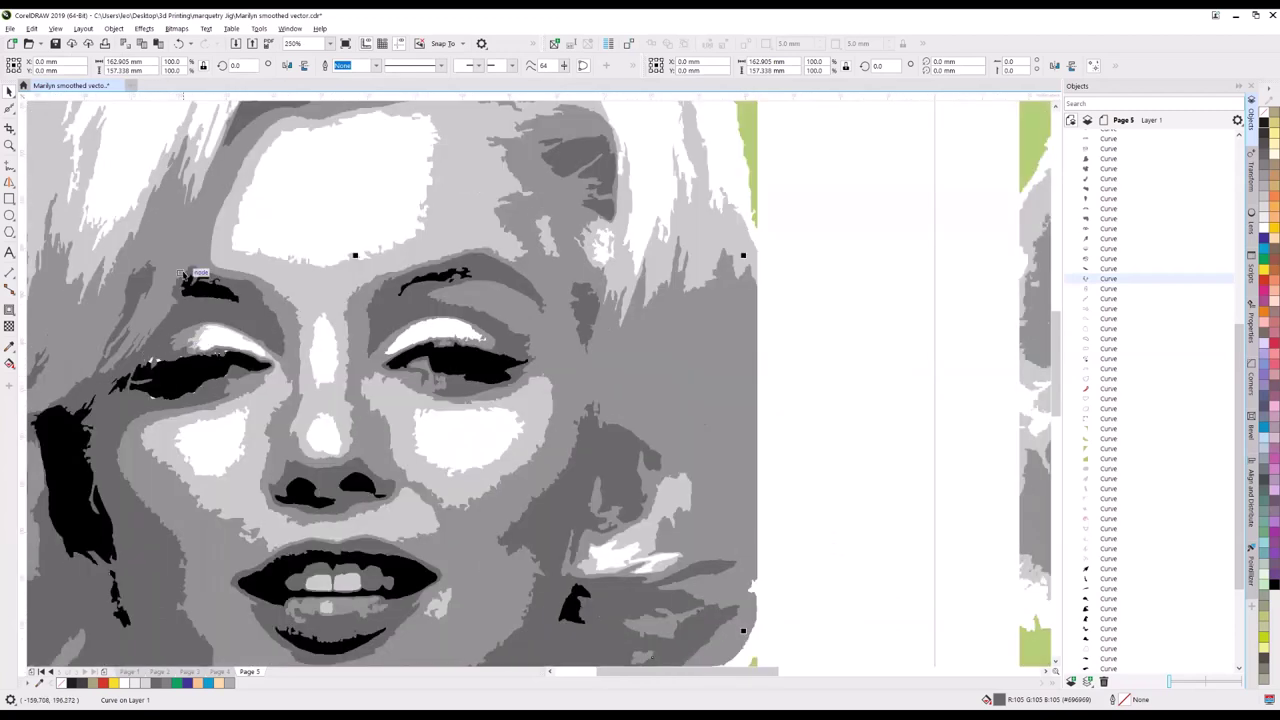
left_click(9, 108)
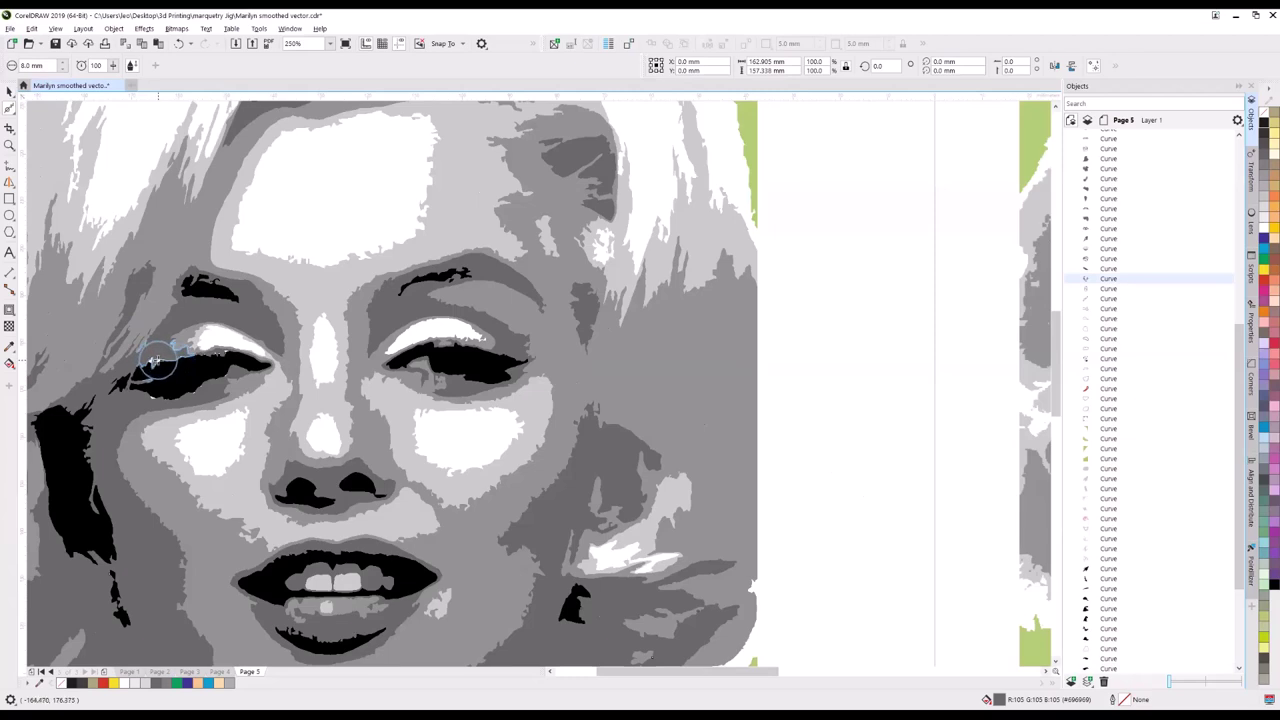
scroll(145, 362, "up", 6)
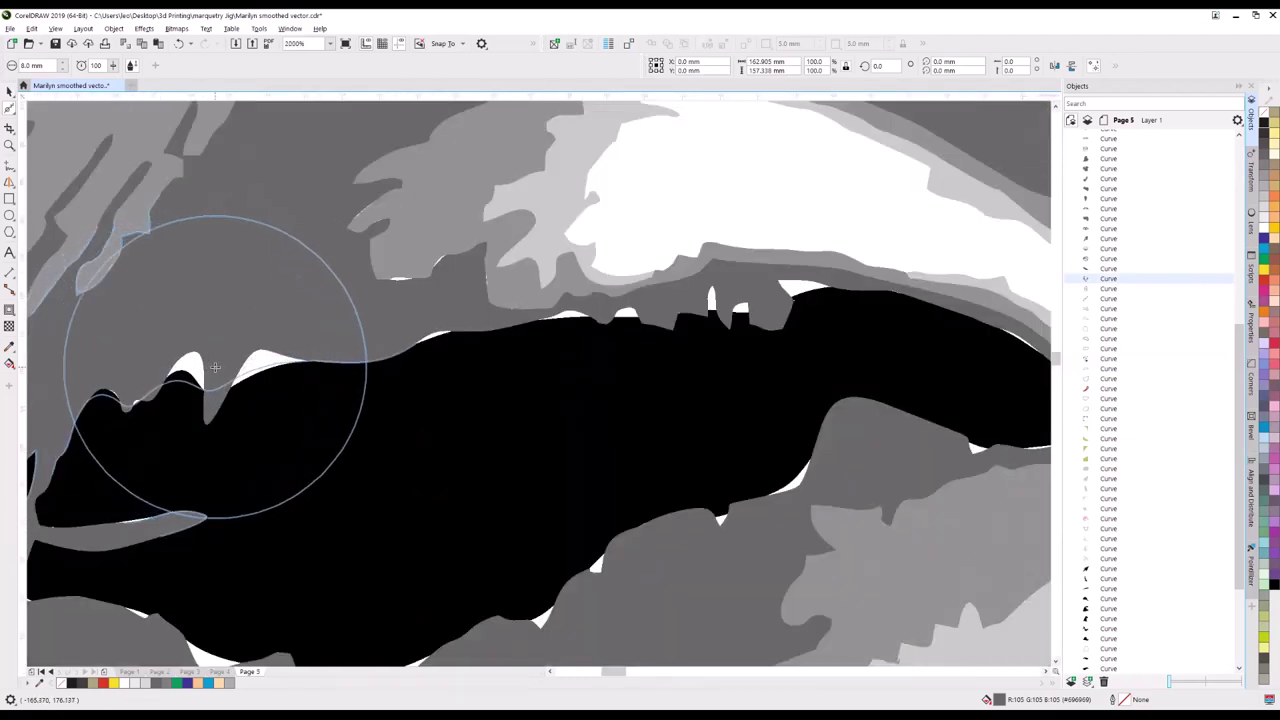
mouse_move(211, 370)
left_mouse_down()
mouse_move(207, 386)
mouse_move(243, 400)
mouse_move(231, 396)
left_mouse_up()
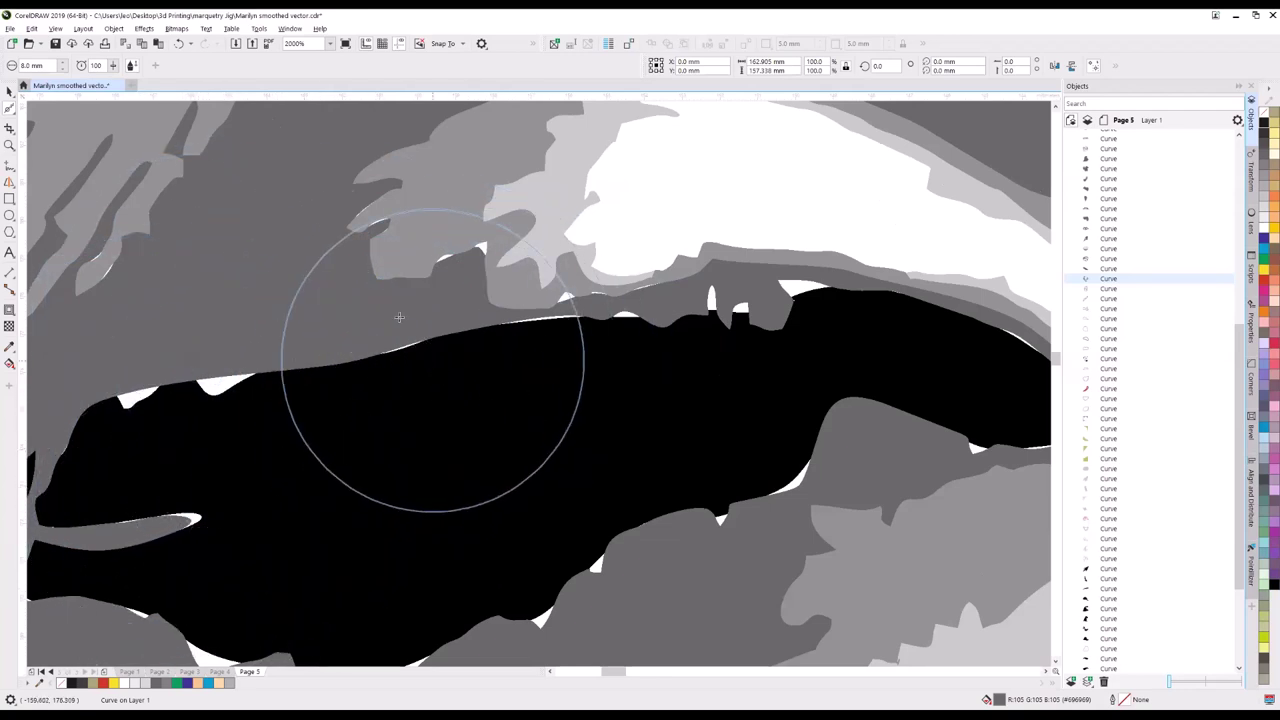
Trim the dark grey face curve with the black left-eye shape and temporarily move the curve aside to check the cut.
left_click(10, 90)
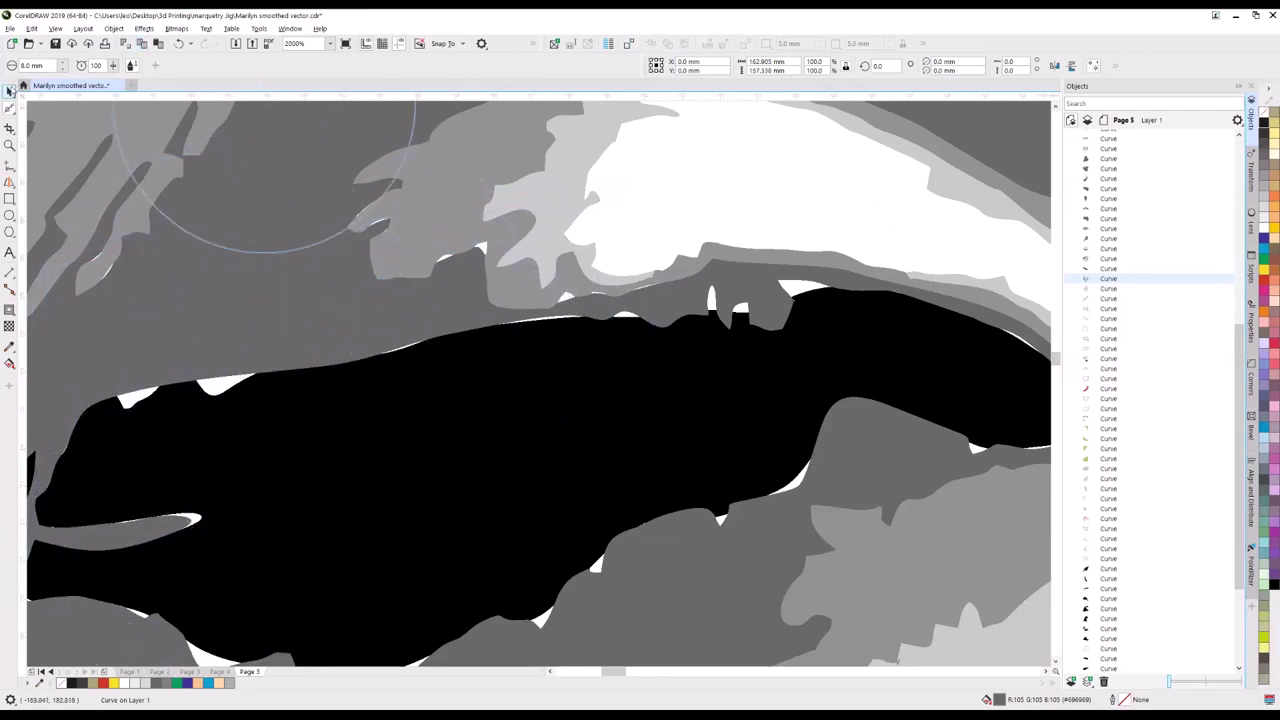
left_click(366, 418)
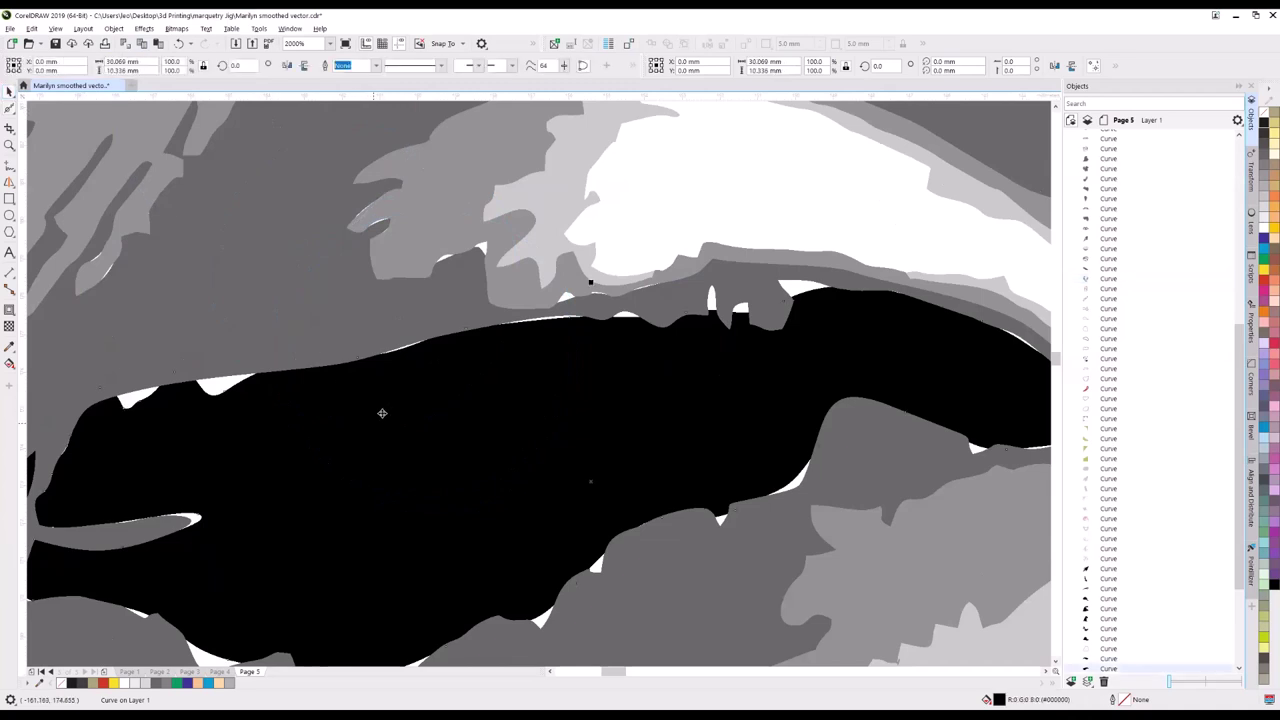
left_click(226, 284)
left_click(226, 284, "shift")
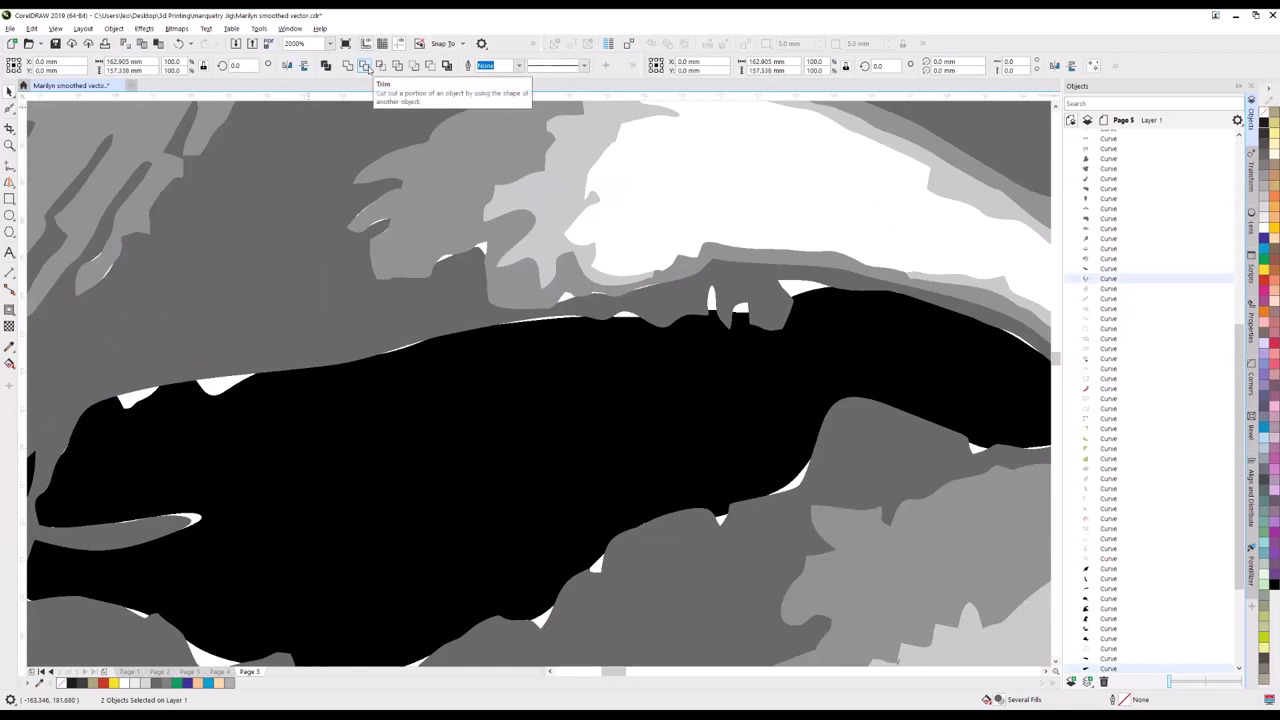
left_click(366, 66)
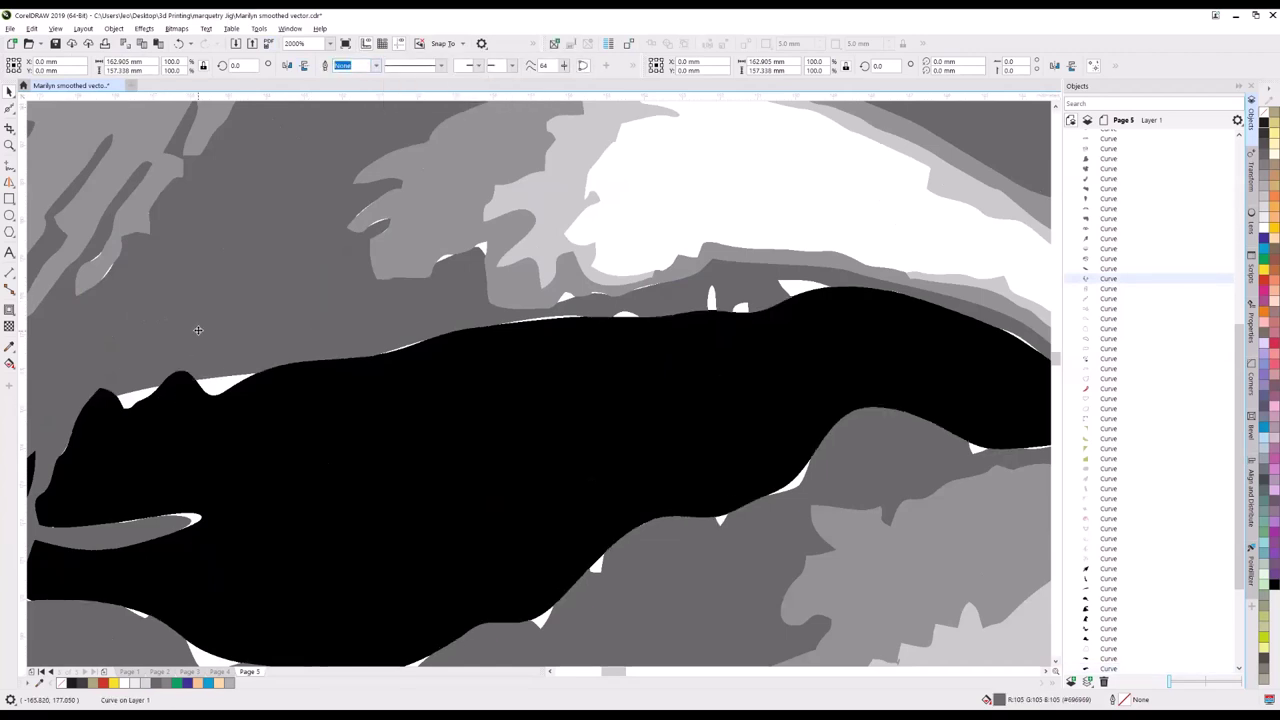
left_click_drag(198, 333, 205, 329)
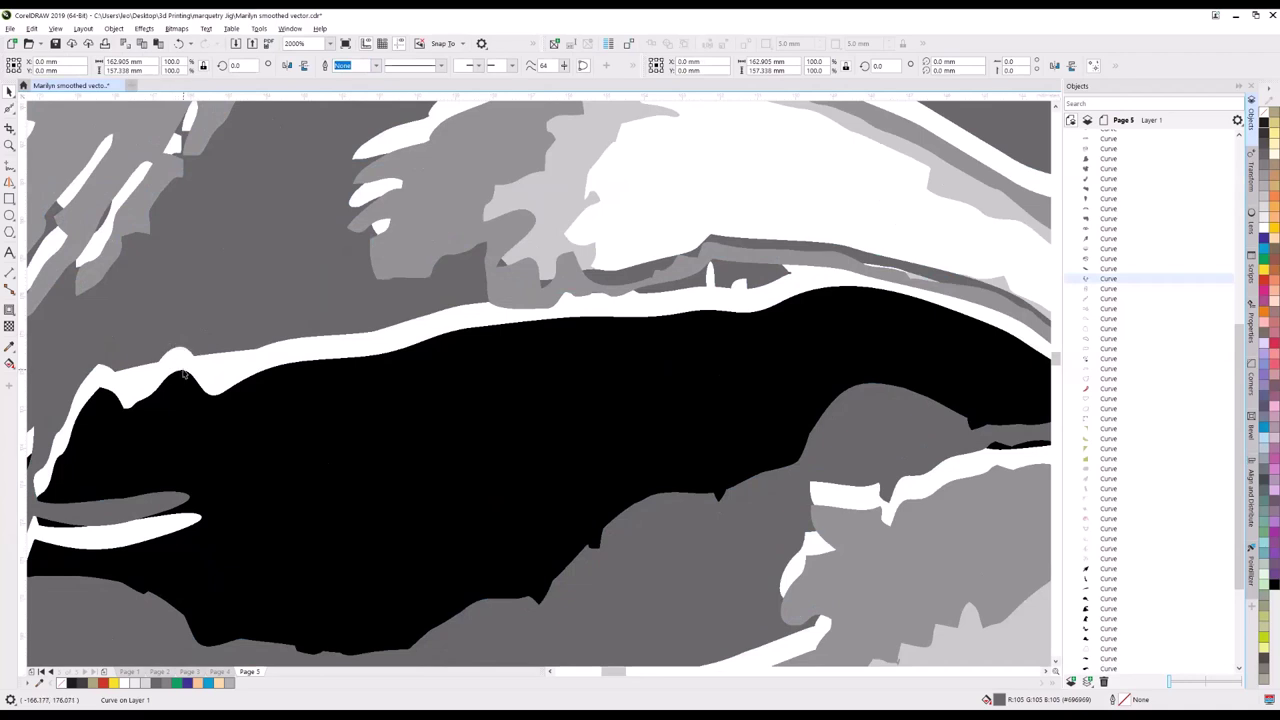
key("ctrl+z")
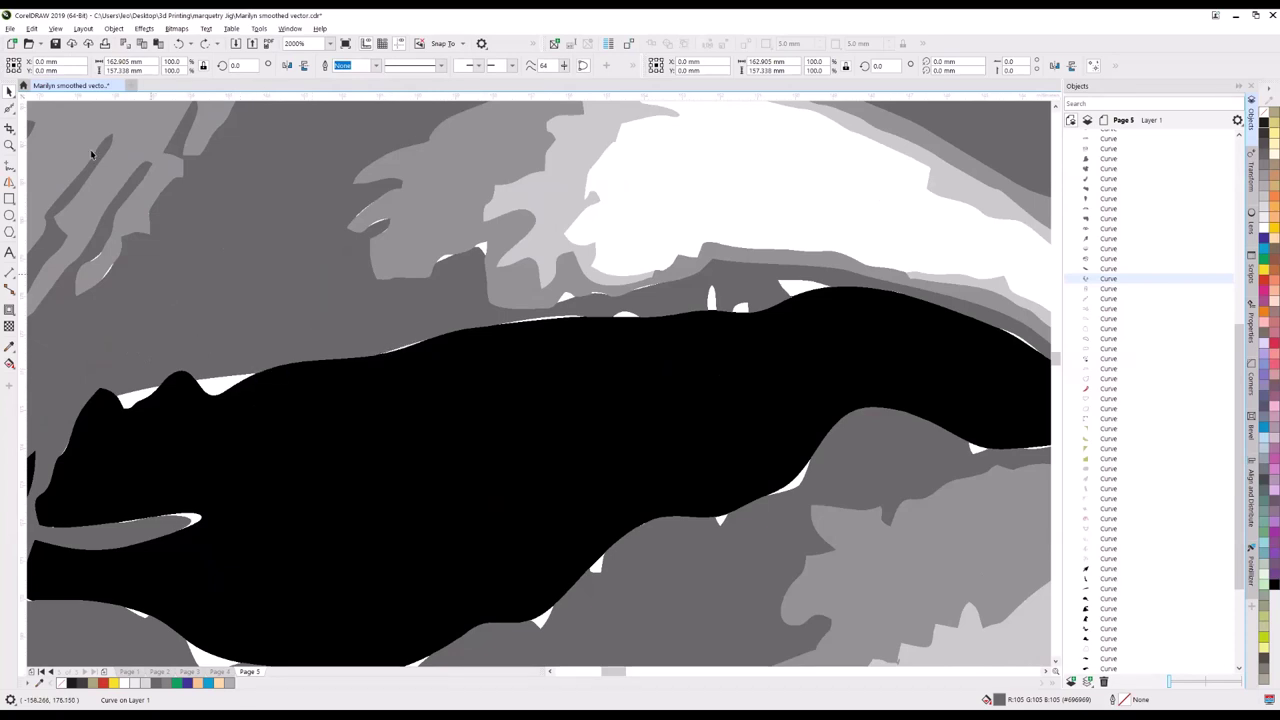
Reshape the dark grey curve's edge above the eye so it overlaps the black shape and covers the elongated white gap.
left_click(9, 127)
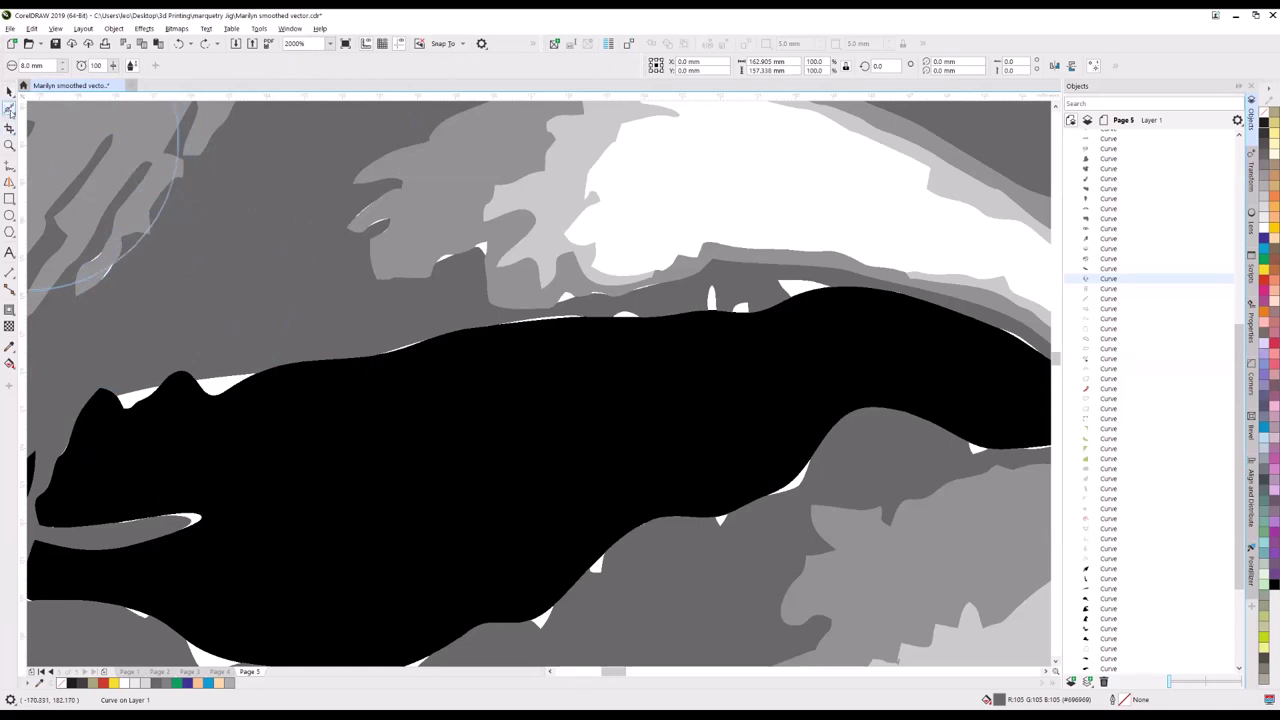
left_click(12, 111)
left_click(55, 111)
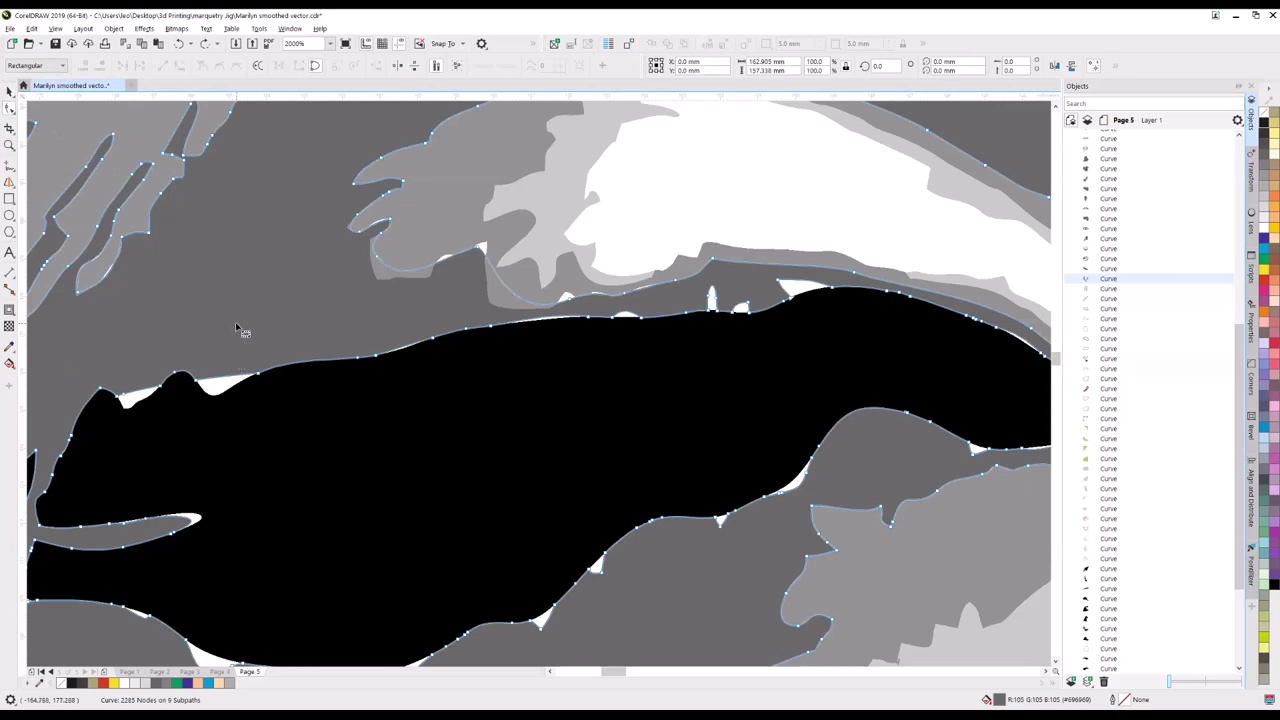
left_click(252, 377)
left_click_drag(253, 383, 201, 410)
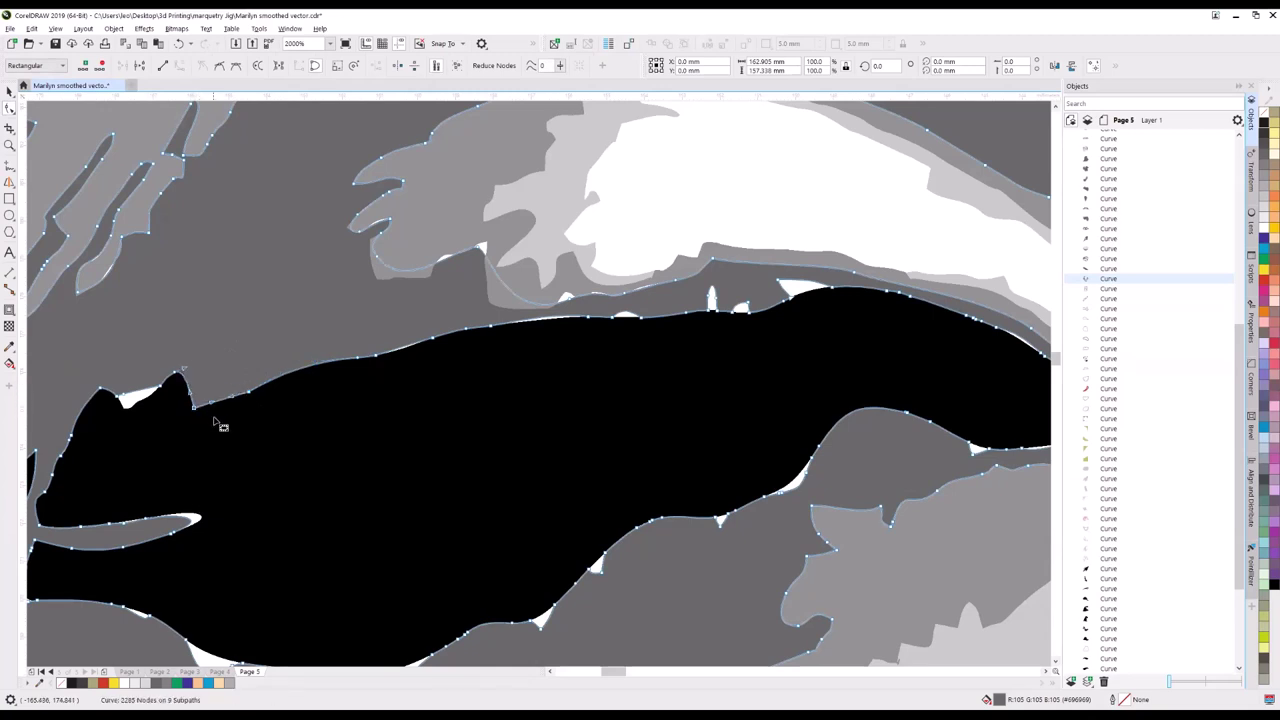
Trim the reshaped dark grey curve with the black eye shape again and offset the curve to check its new edge.
left_click(10, 90)
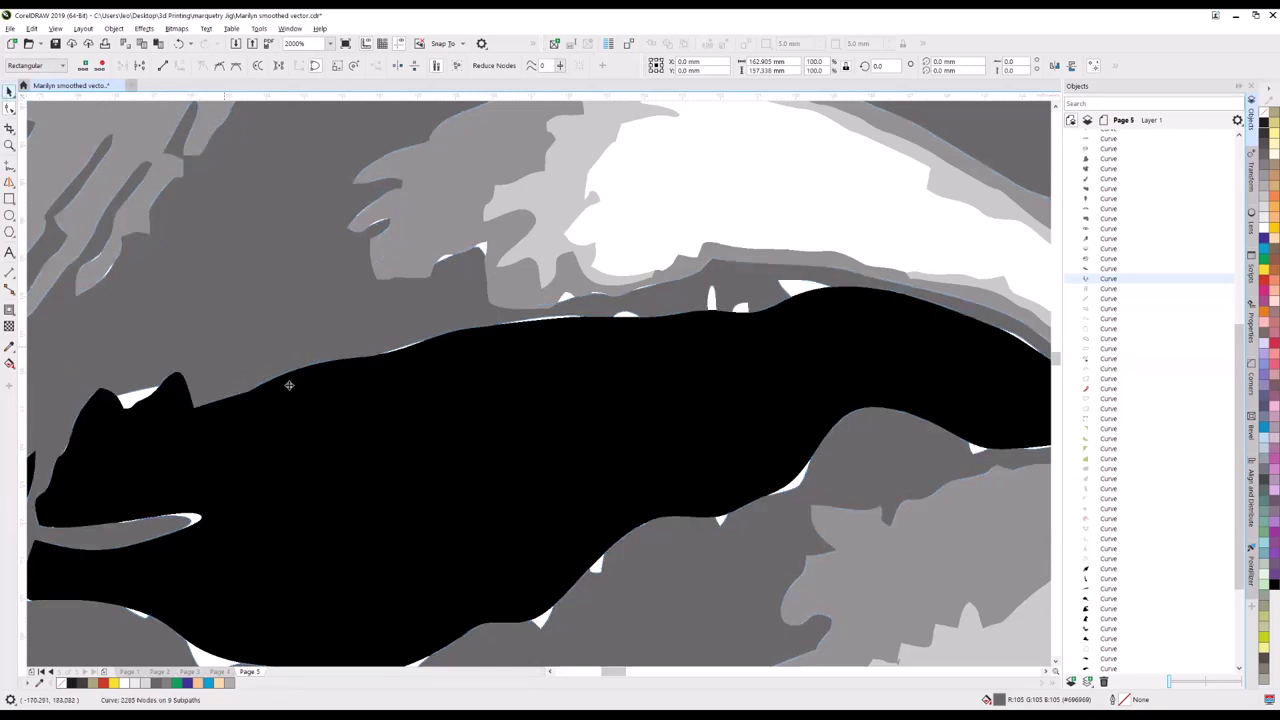
left_click(343, 436)
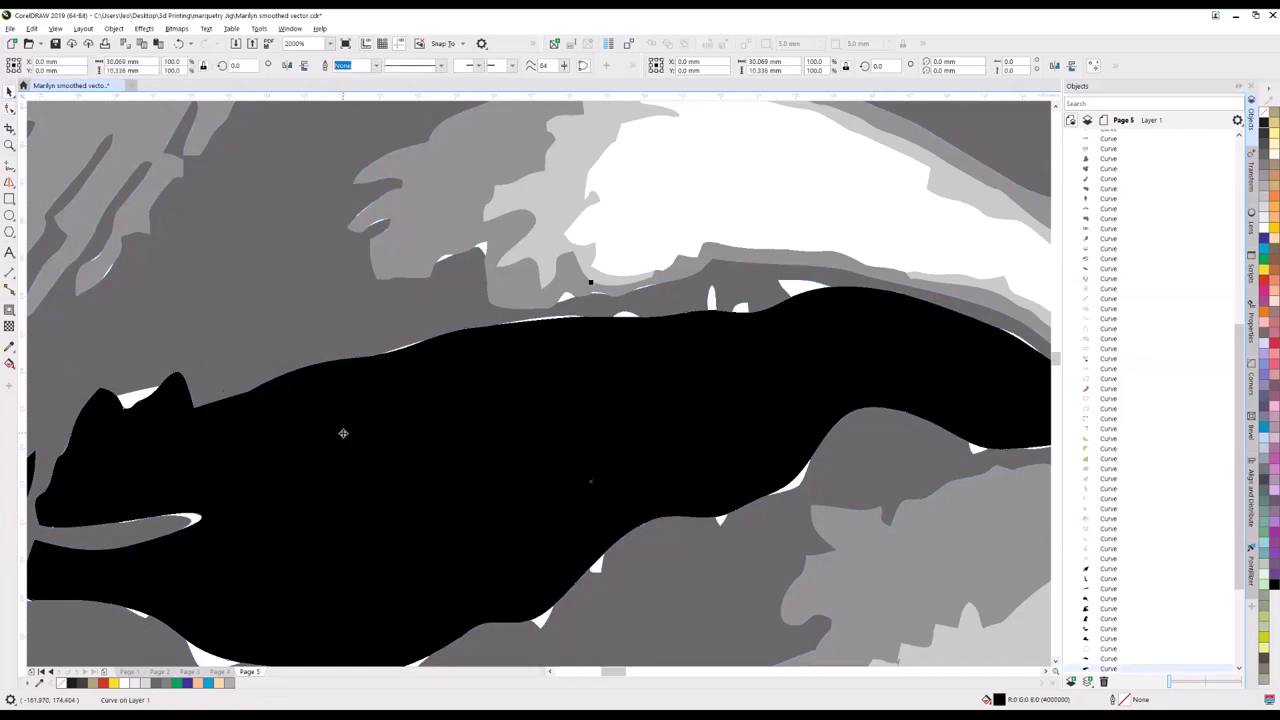
left_click(271, 283, "shift")
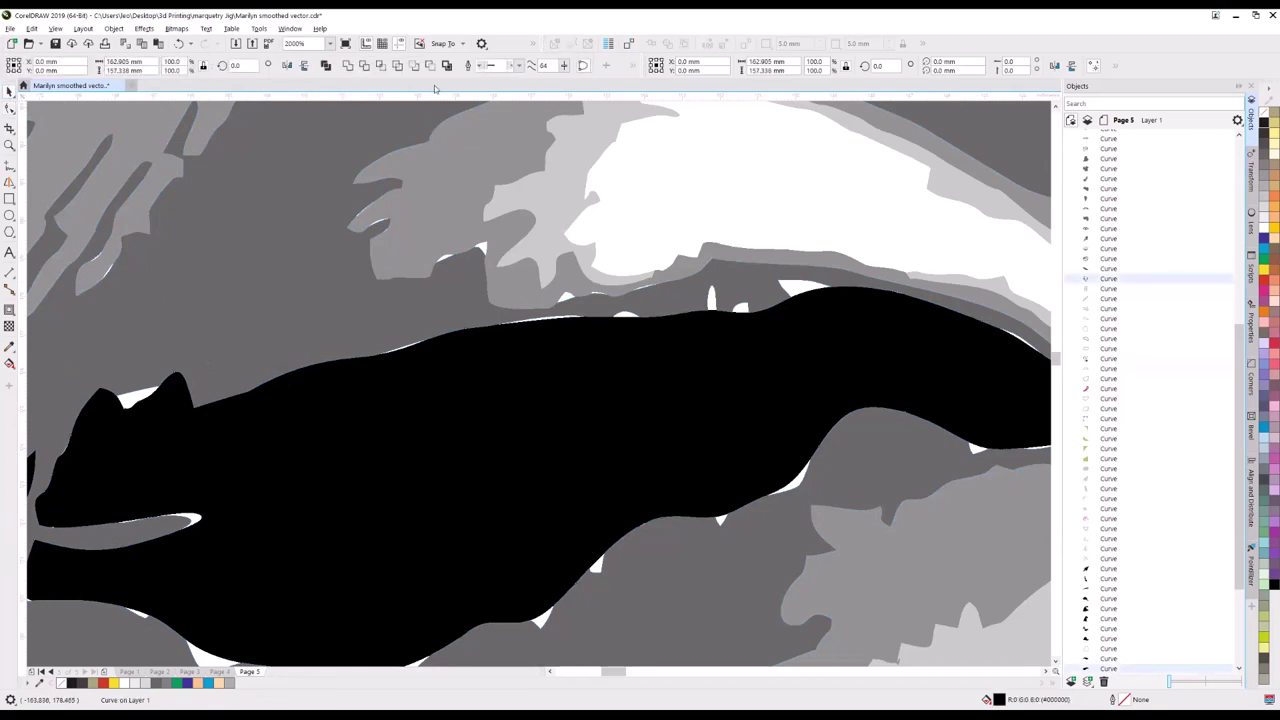
left_click(364, 65)
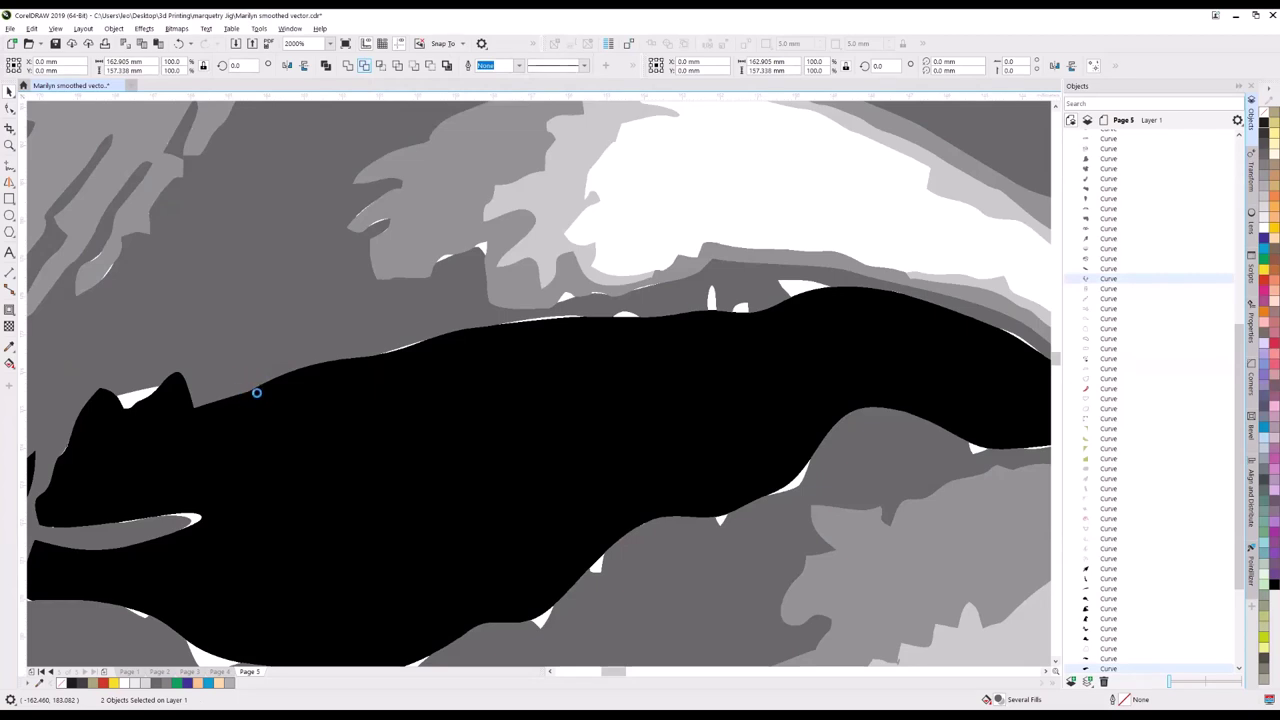
left_click_drag(247, 389, 204, 394)
key("space")
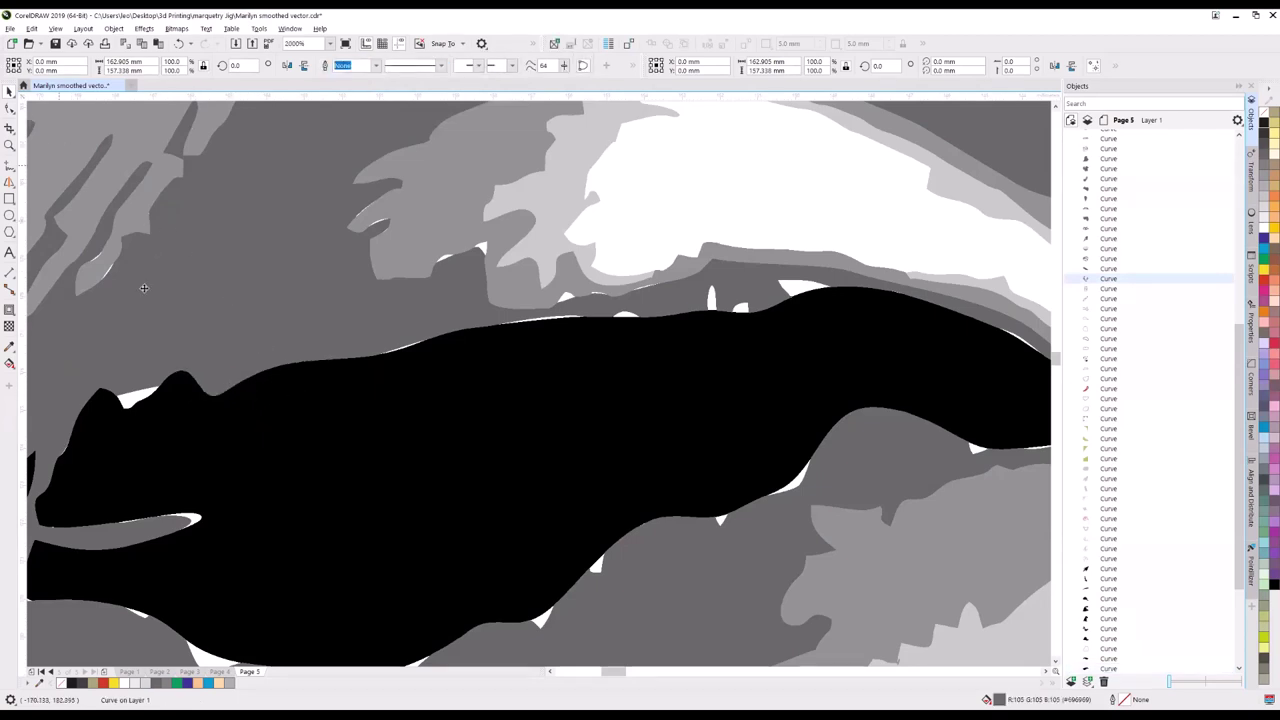
key("ctrl+z")
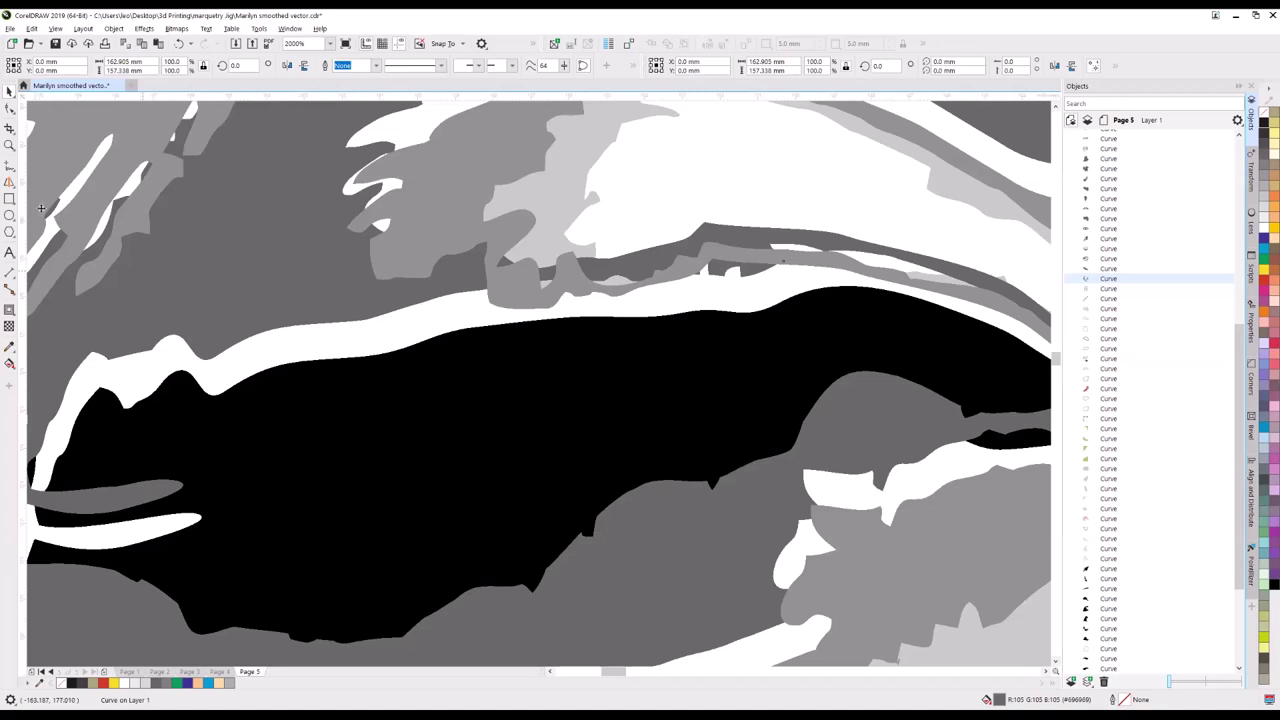
Reshape the offset grey curve's edge segment beside the notch above the eye's outer end into a straighter line.
left_click(9, 107)
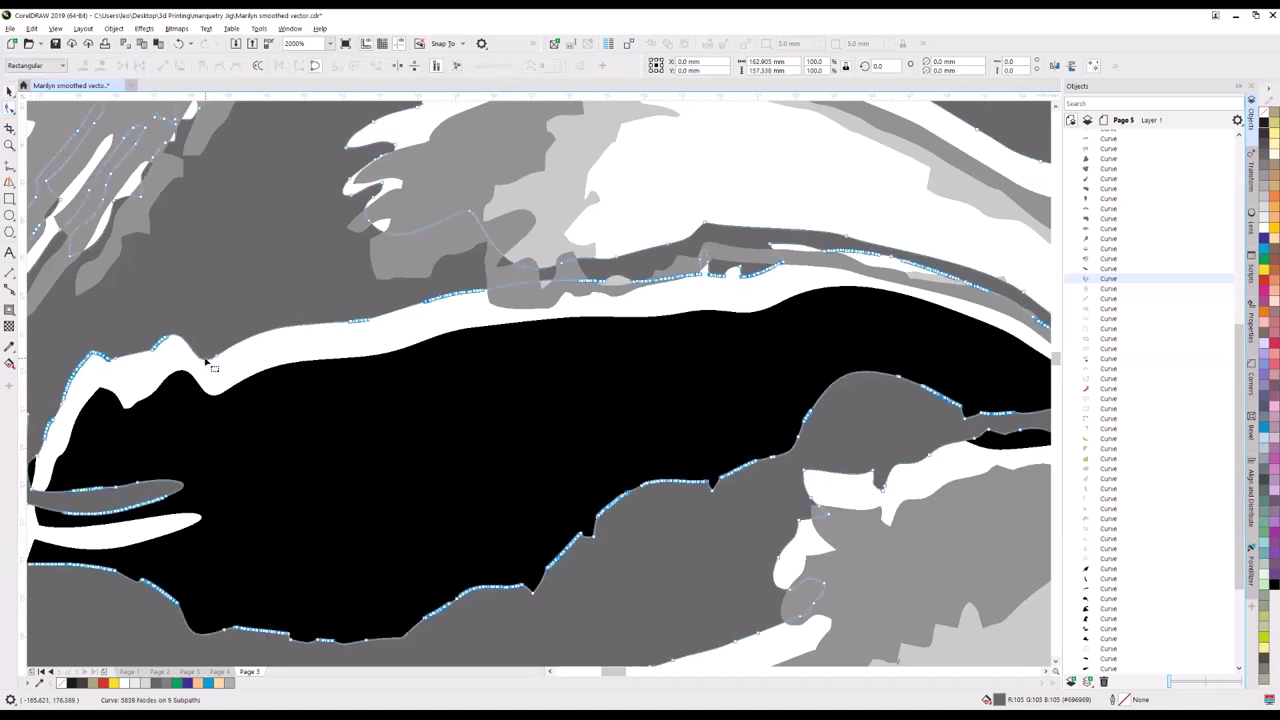
left_click(257, 336)
left_click_drag(267, 324, 285, 346)
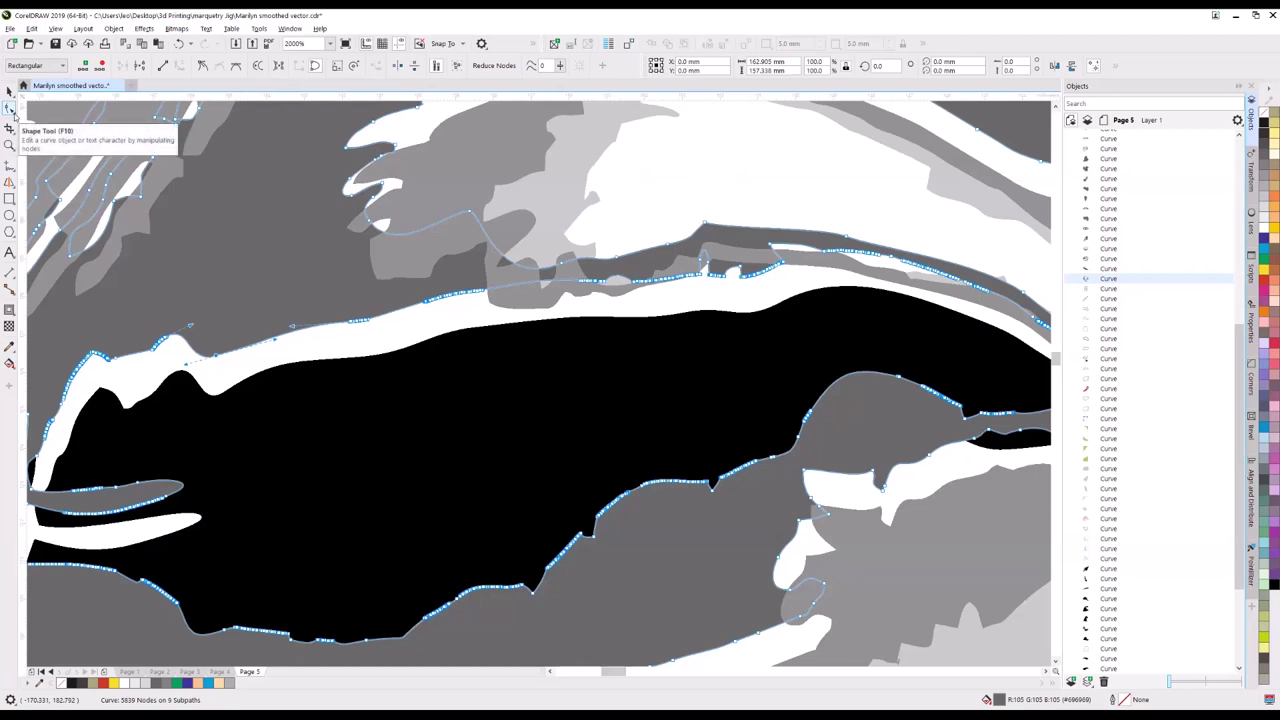
left_click(10, 180)
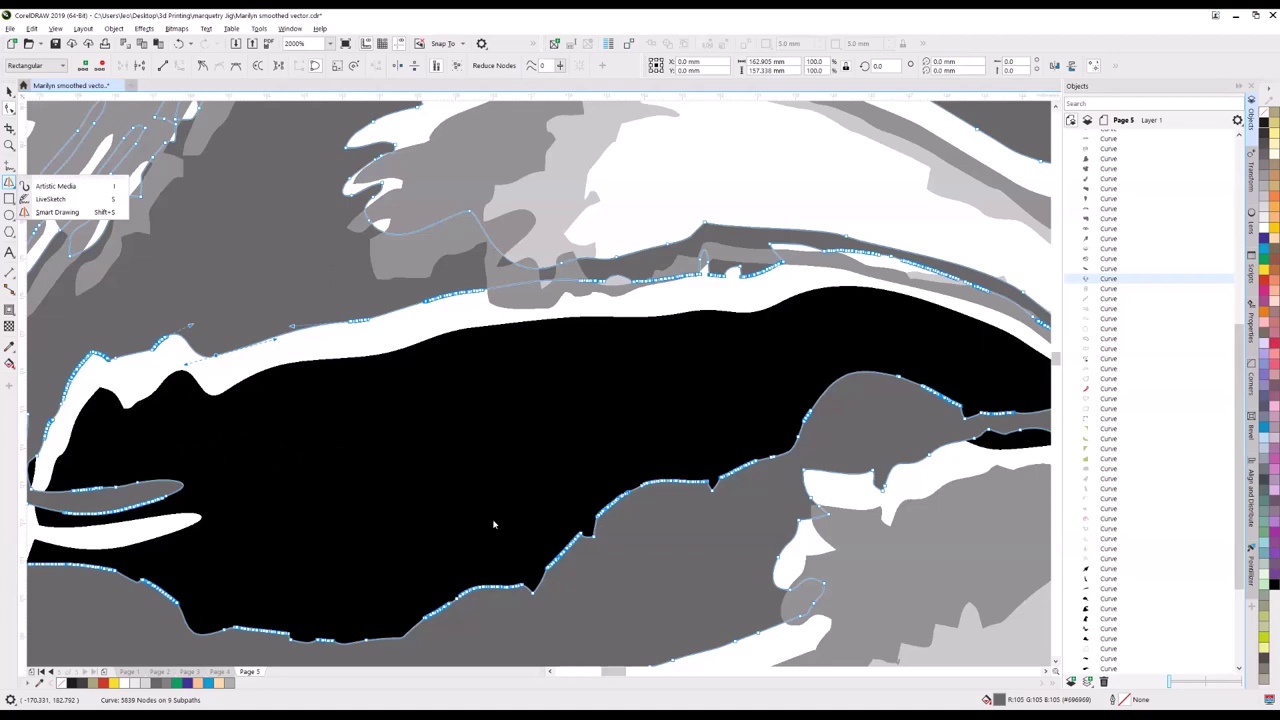
left_click(407, 569)
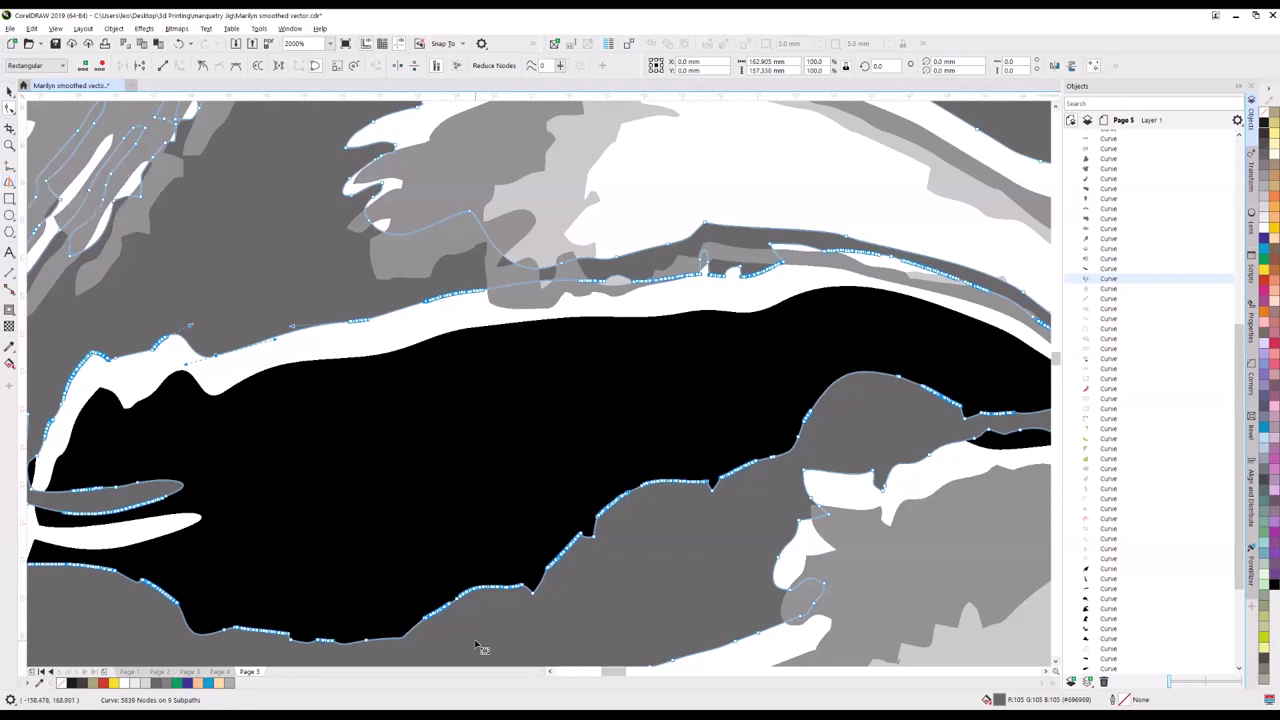
left_click(9, 91)
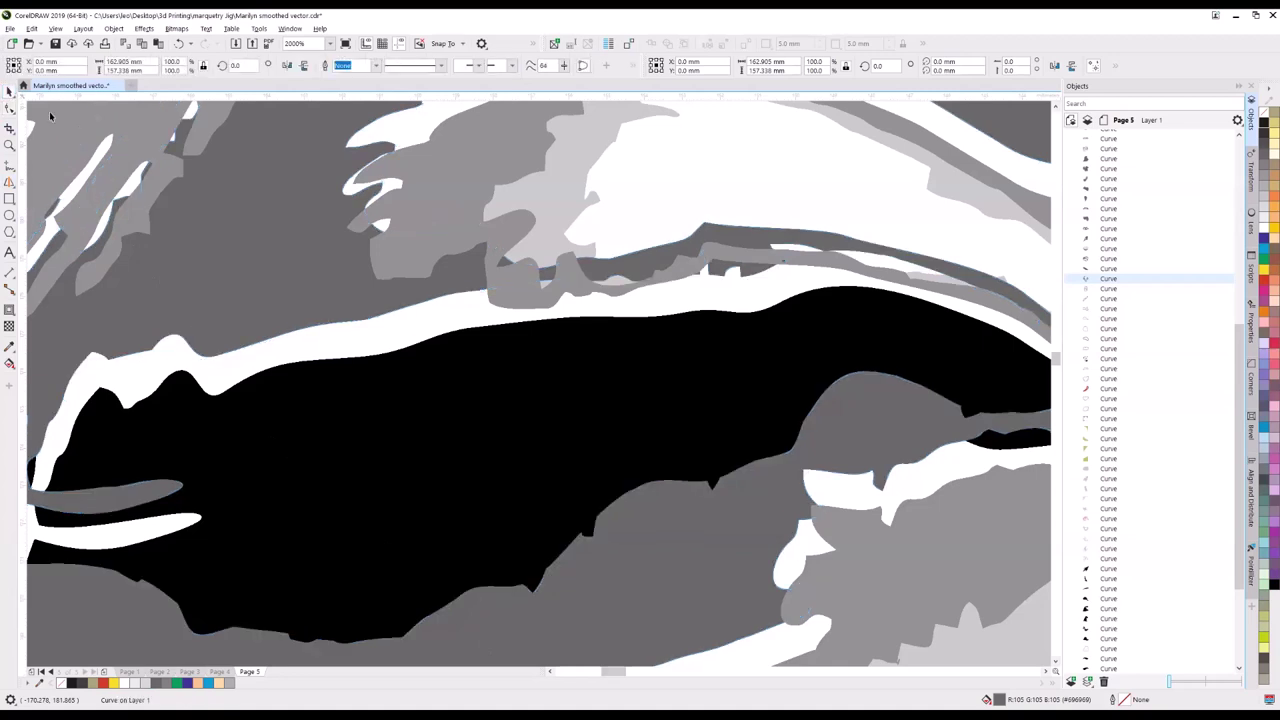
left_click(512, 374)
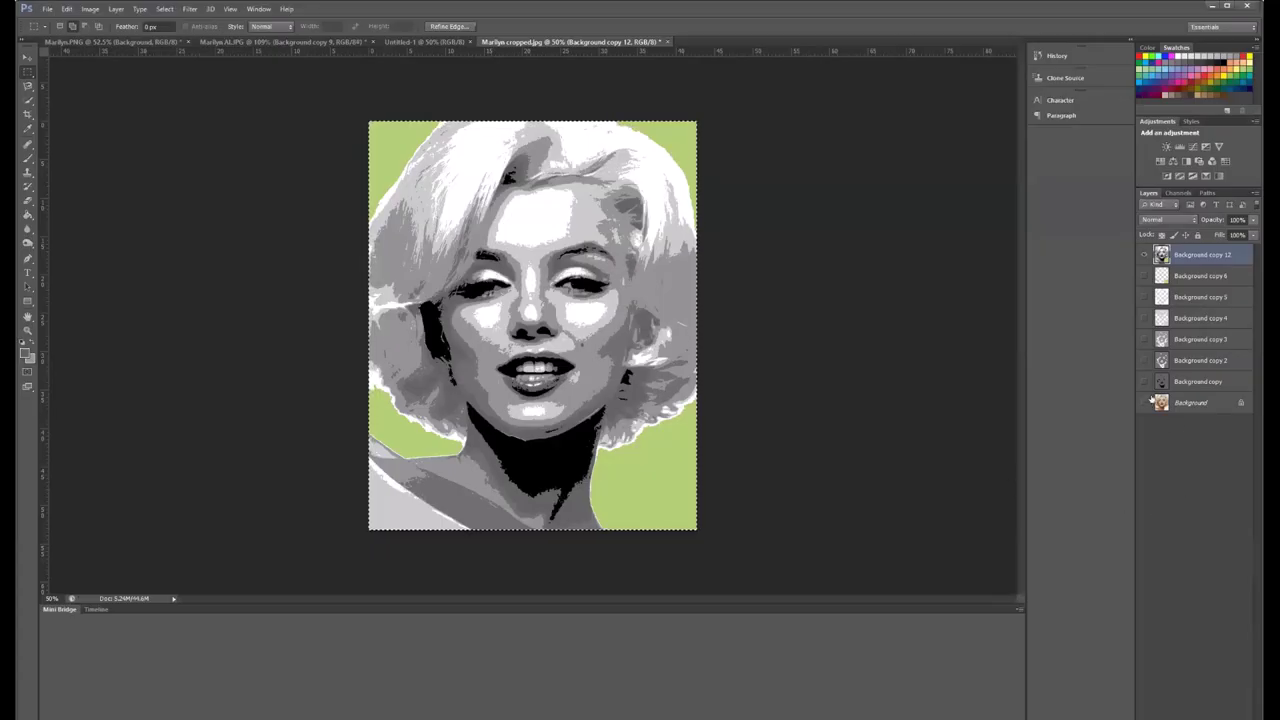
In Photoshop, duplicate the original colour Background layer of the portrait and leave only the copy visible.
left_click(1144, 402)
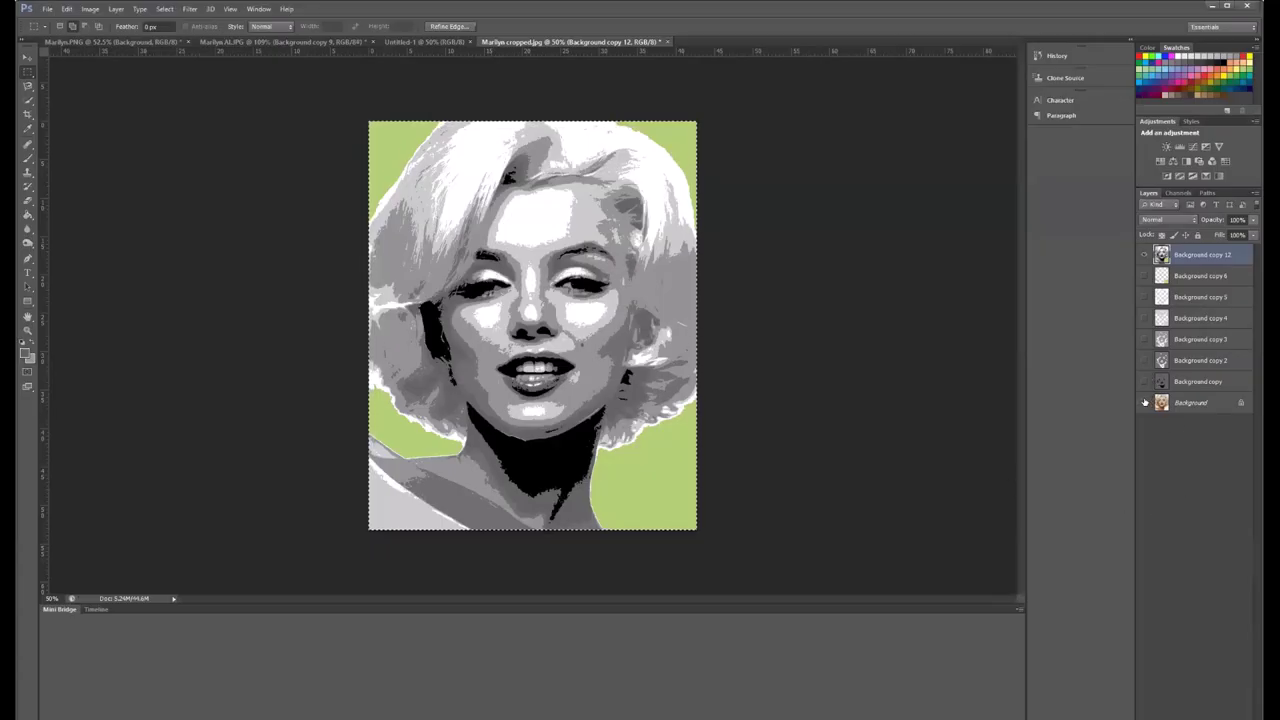
left_click(1144, 255)
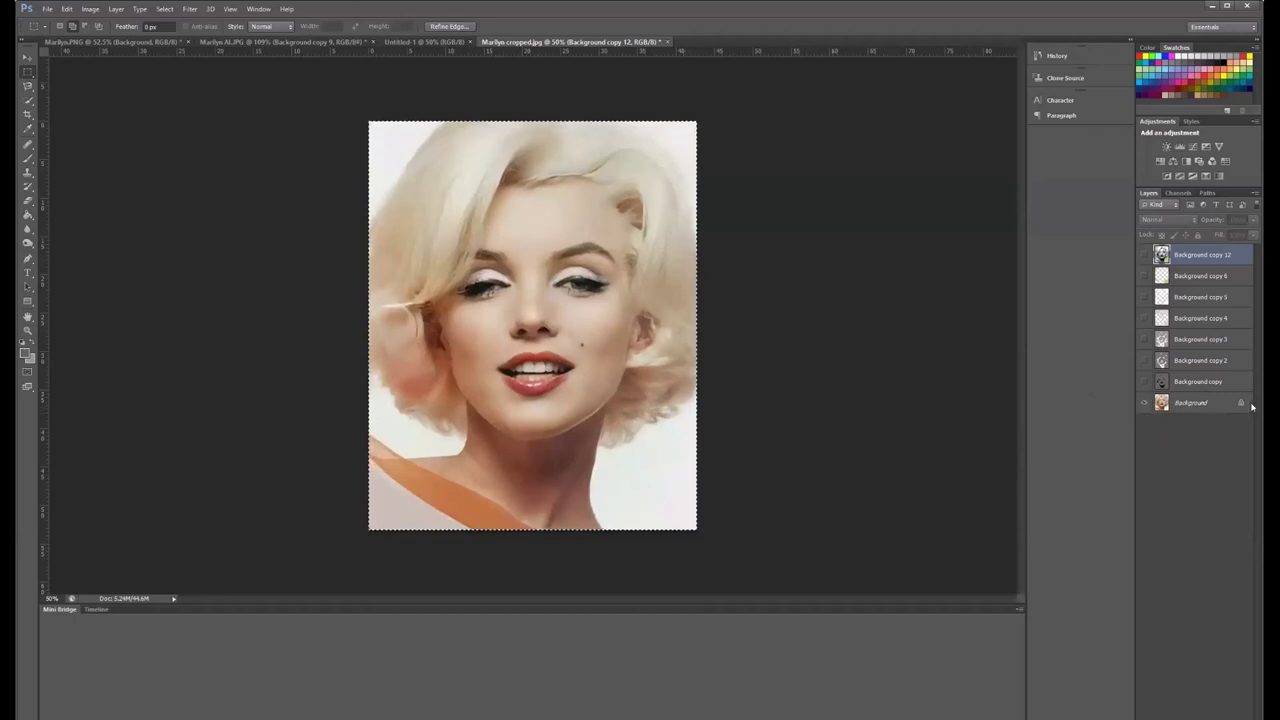
right_click(1186, 407)
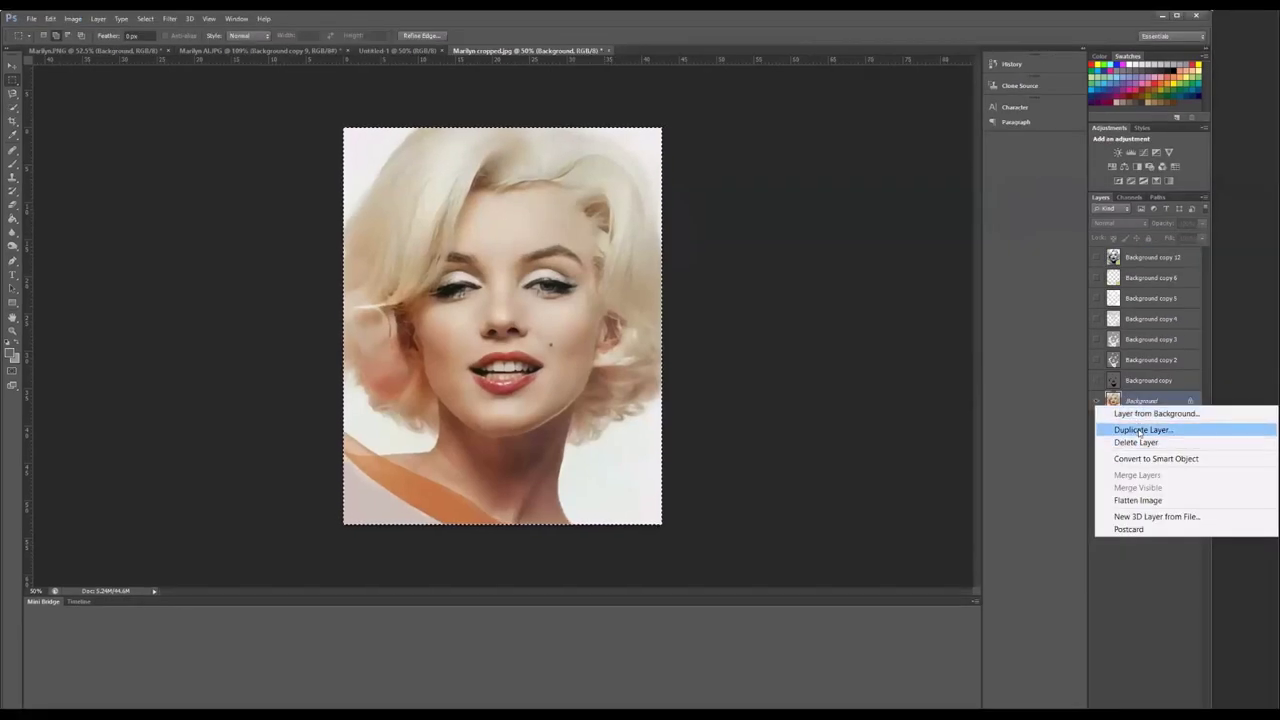
left_click(1140, 430)
left_click(728, 204)
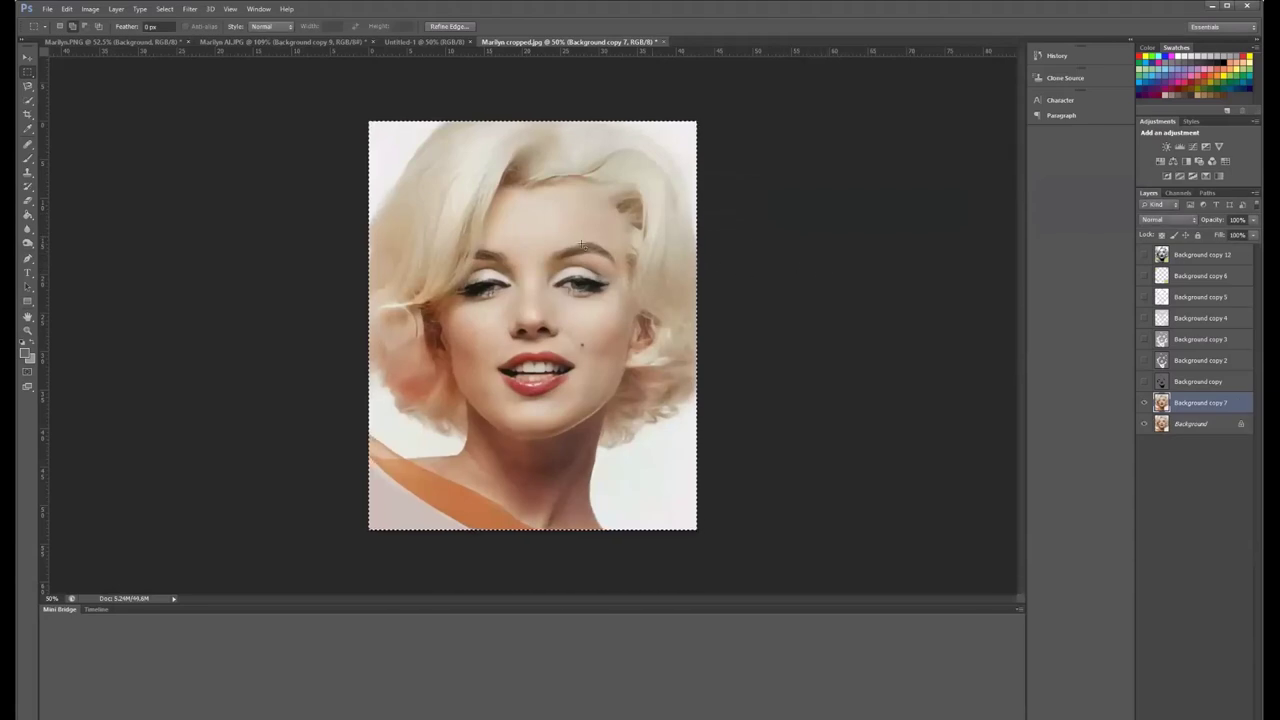
left_click(1144, 424)
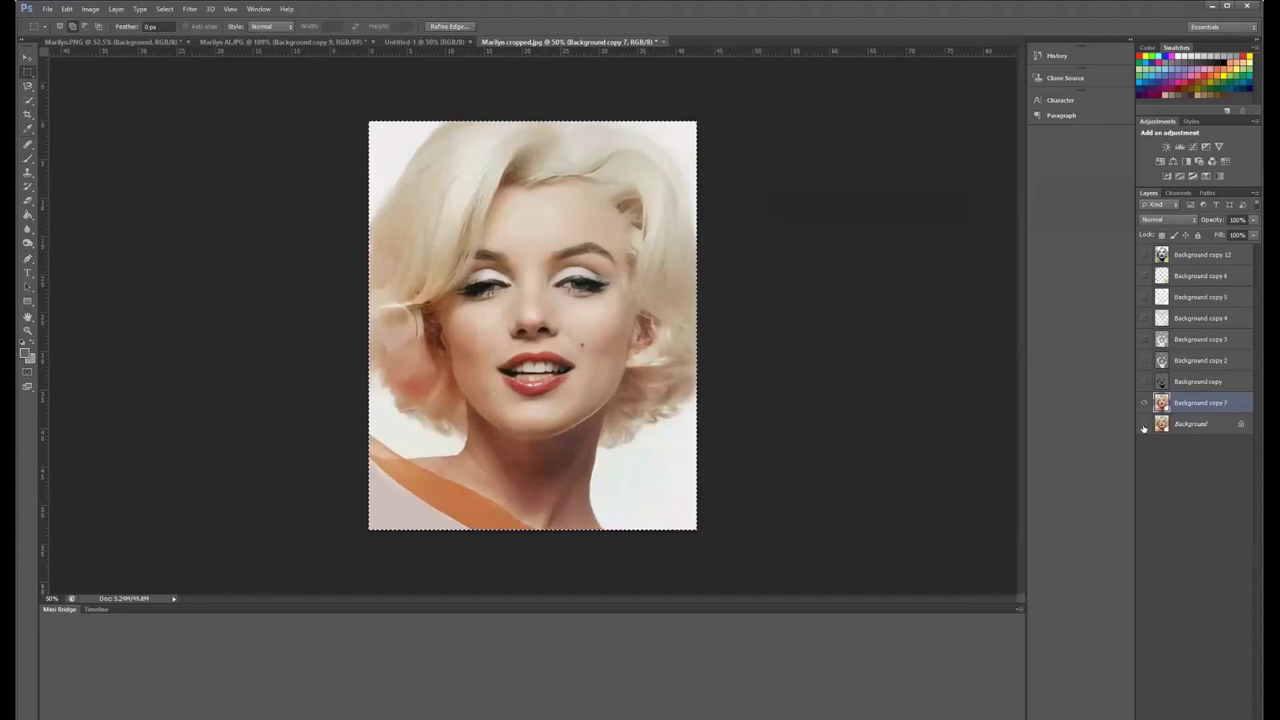
Preview the photo copy at several Threshold levels, including 176, without applying them, and show the grey-toned Background copy 12 layer for comparison.
left_click(95, 9)
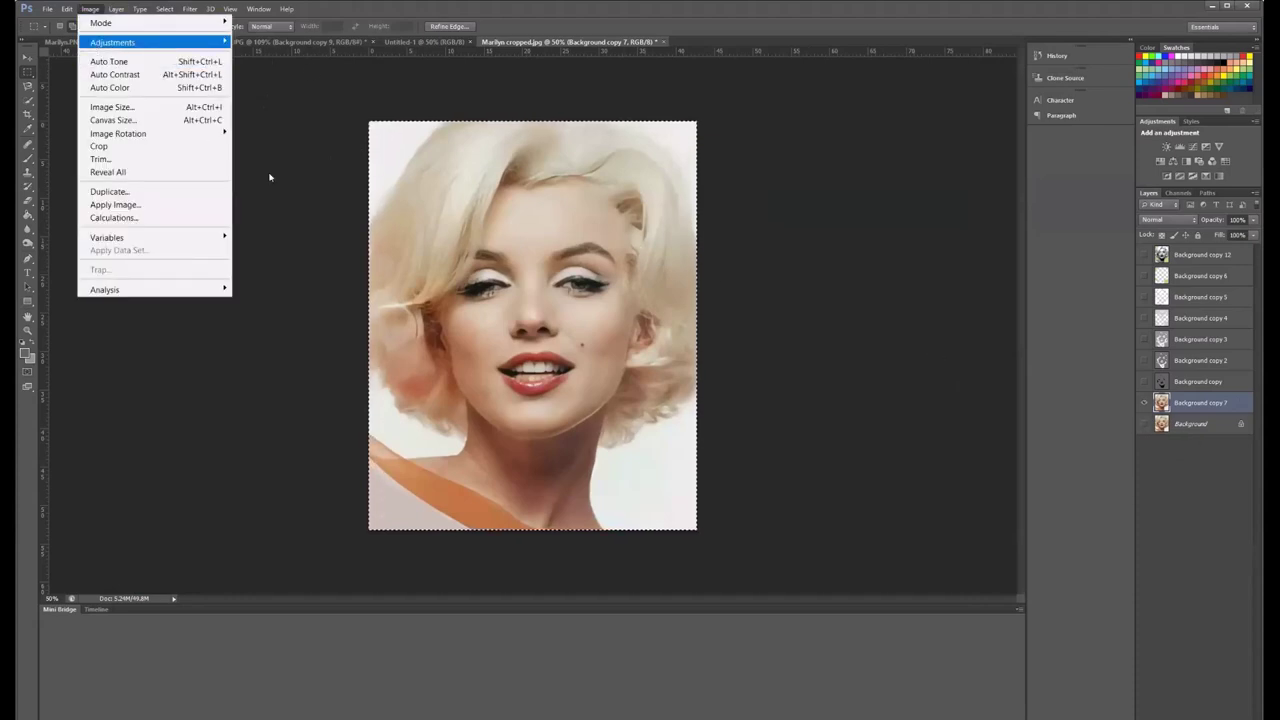
mouse_move(98, 47)
left_click(301, 224)
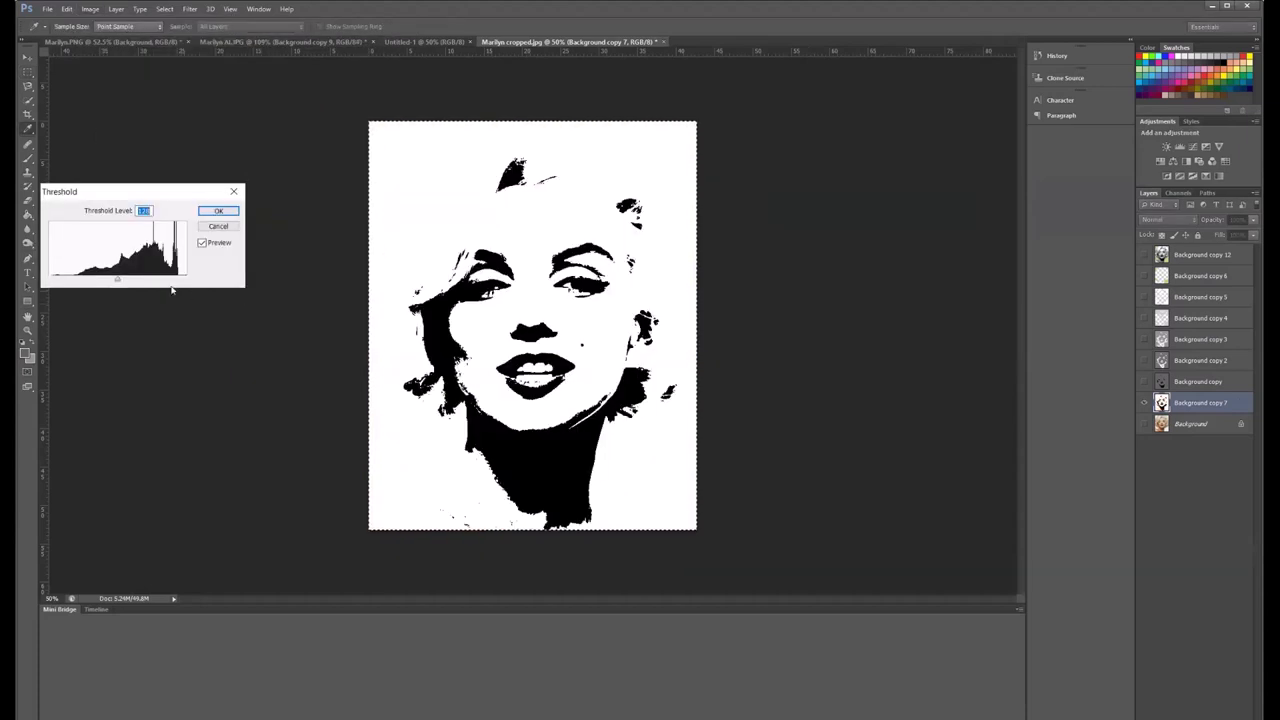
left_click_drag(125, 282, 132, 309)
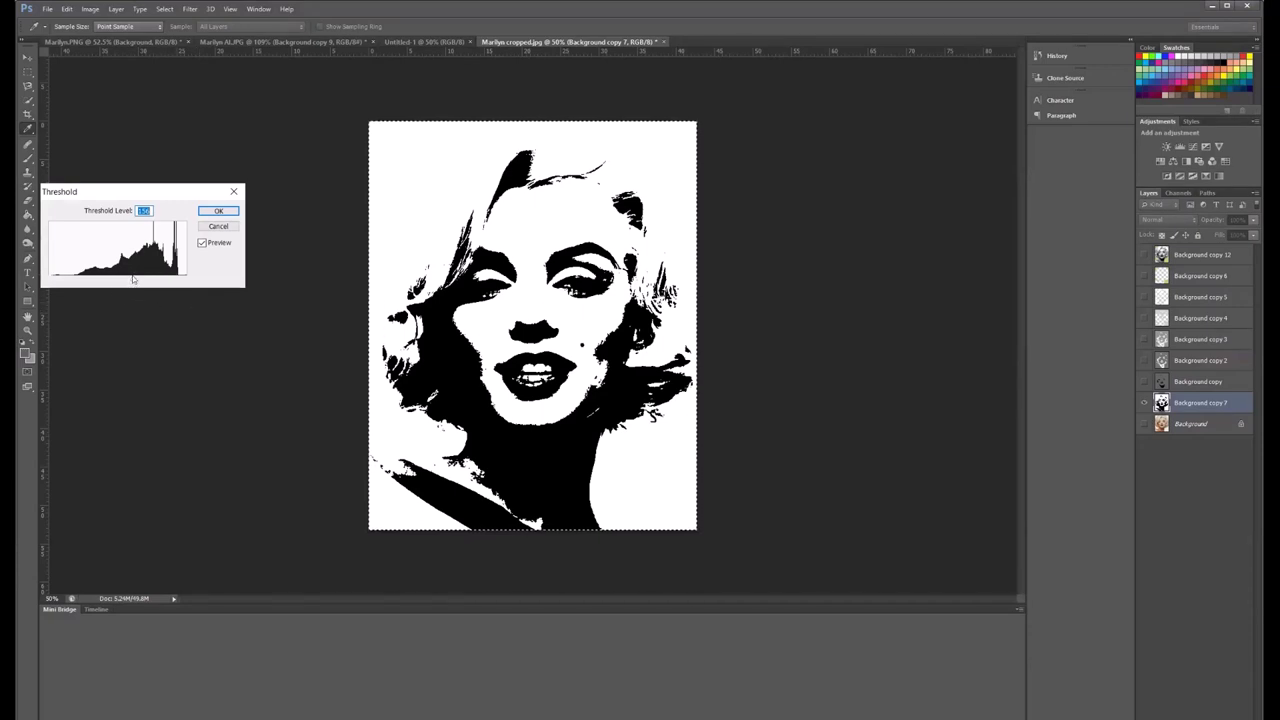
mouse_move(133, 279)
left_mouse_down()
mouse_move(118, 283)
mouse_move(138, 290)
left_mouse_up()
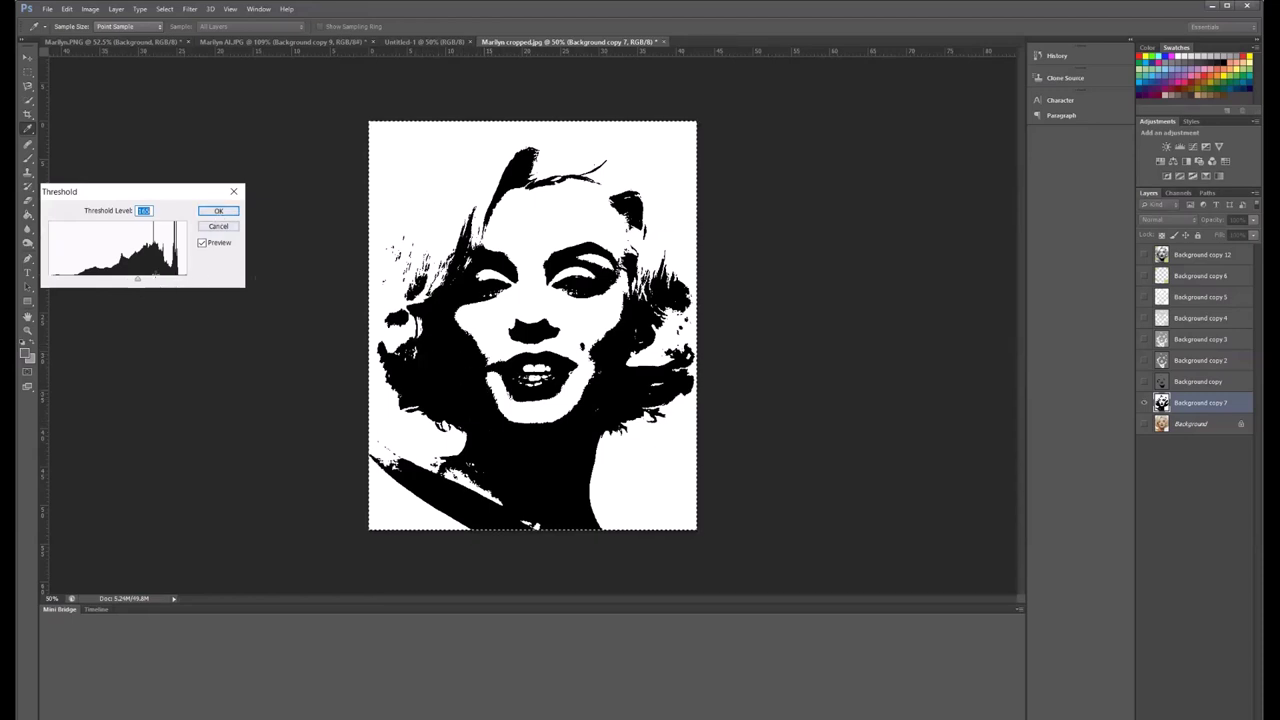
left_click_drag(140, 281, 142, 285)
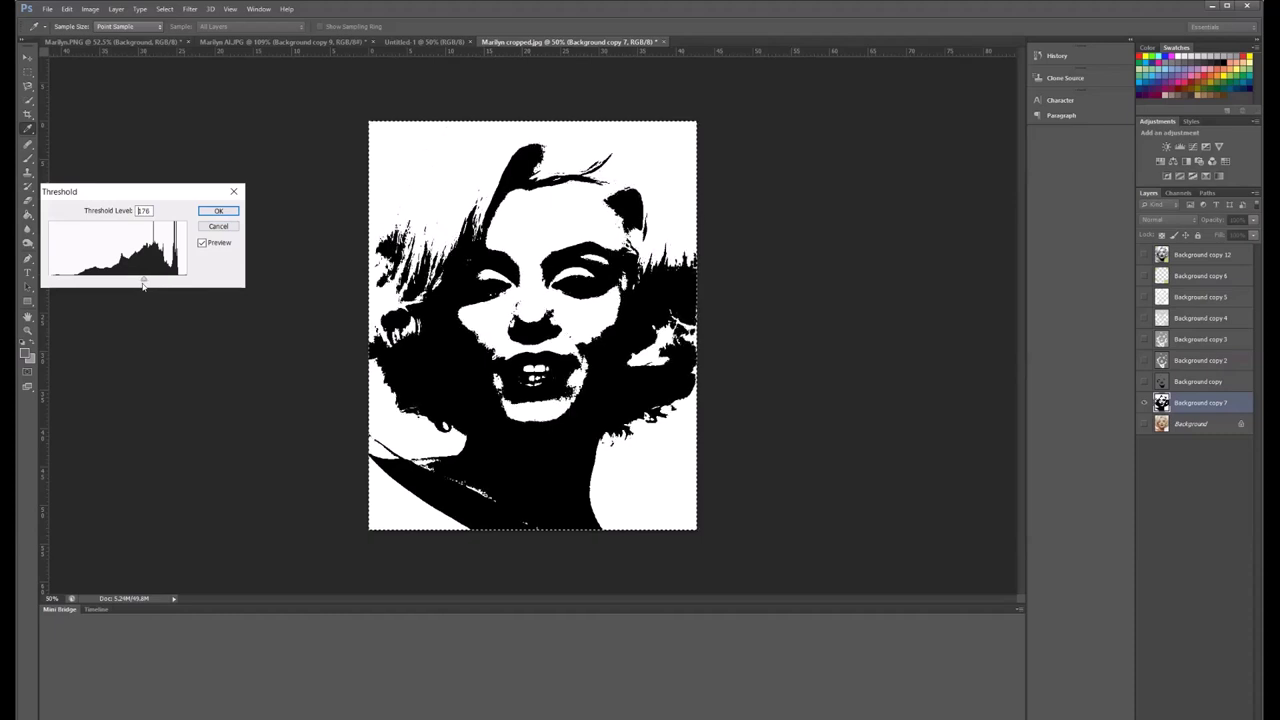
left_click_drag(143, 285, 112, 302)
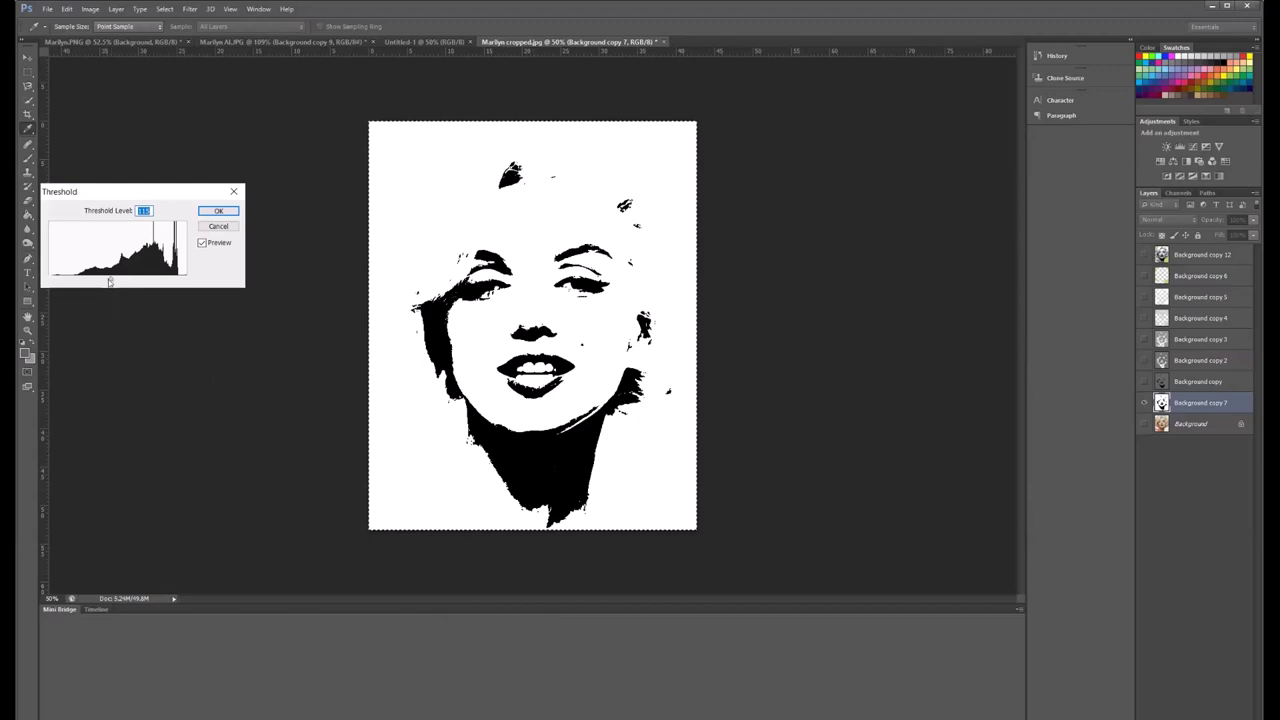
left_click_drag(109, 281, 135, 300)
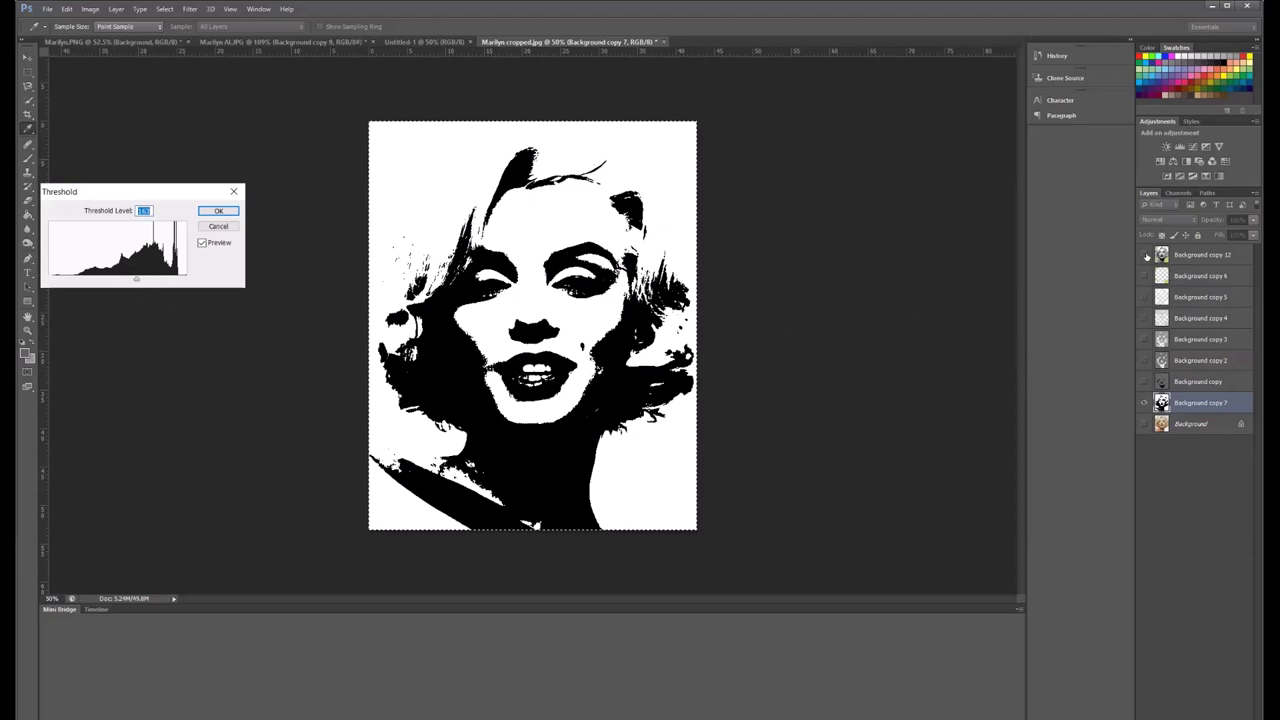
left_click(218, 226)
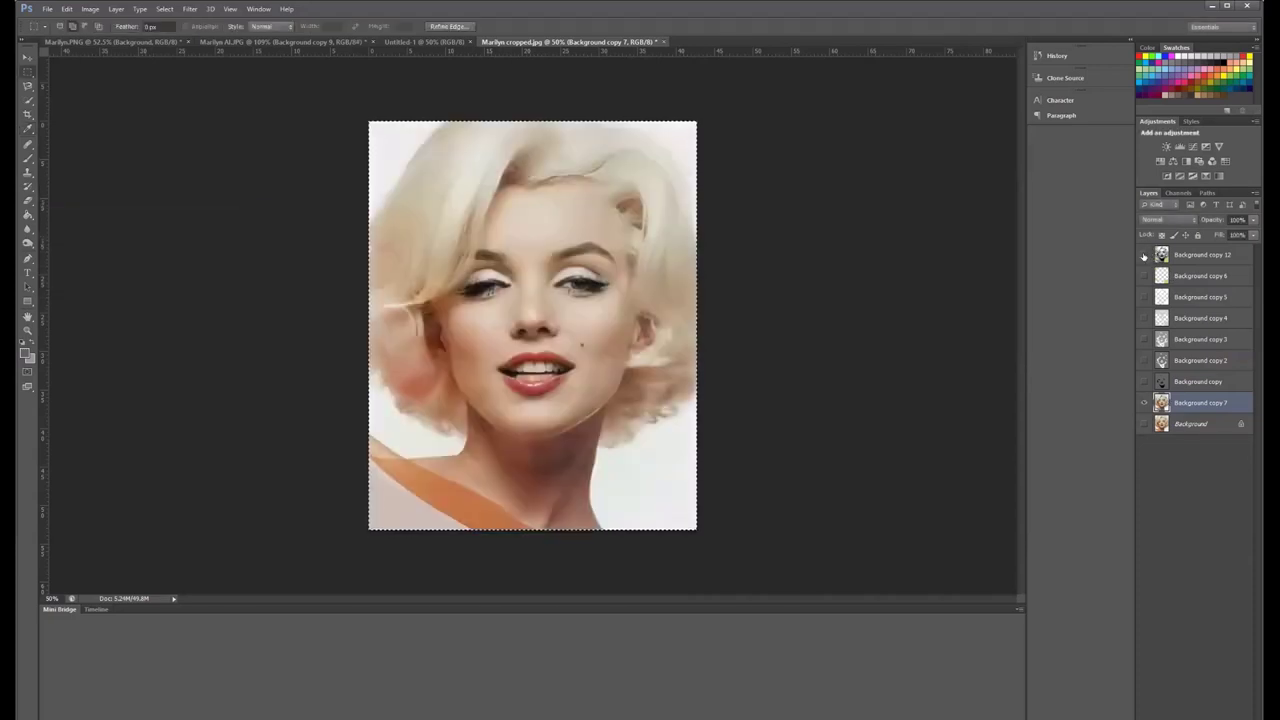
left_click(1144, 255)
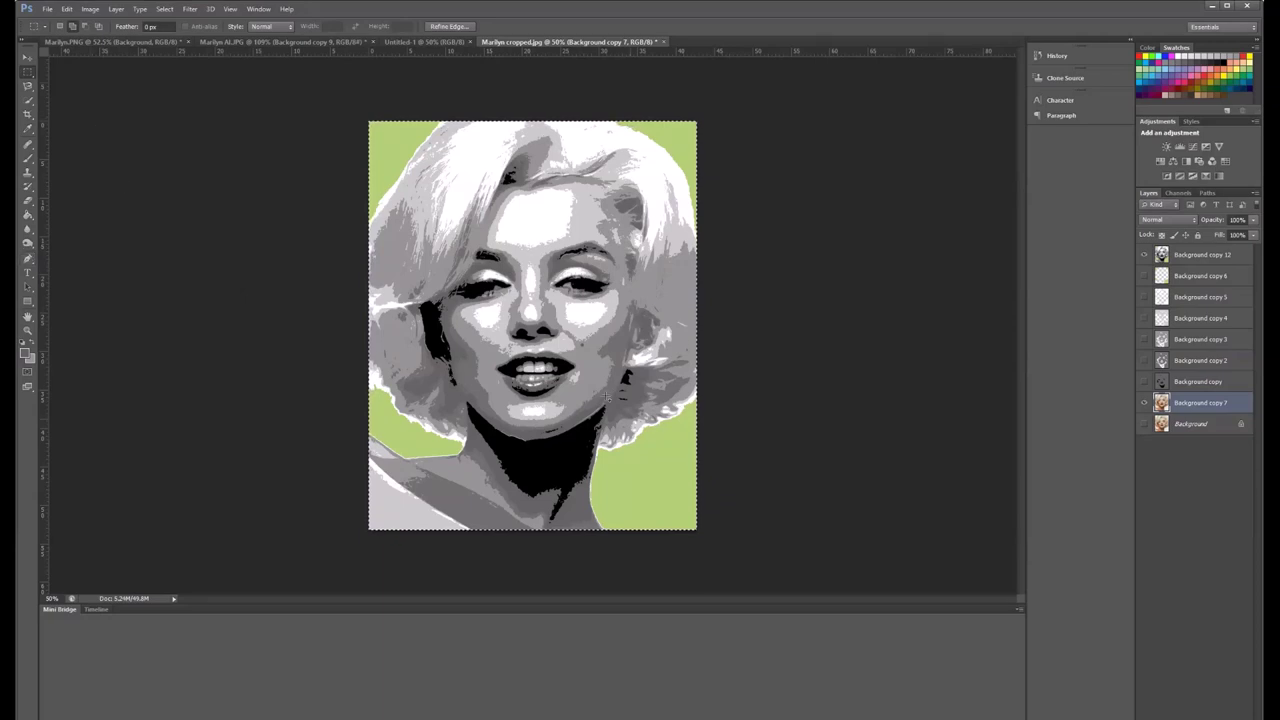
Isolate the white highlight layer, Background copy 5, by hiding the others, and make it the active layer with the Eraser ready.
left_click(1144, 255)
left_click(1145, 276)
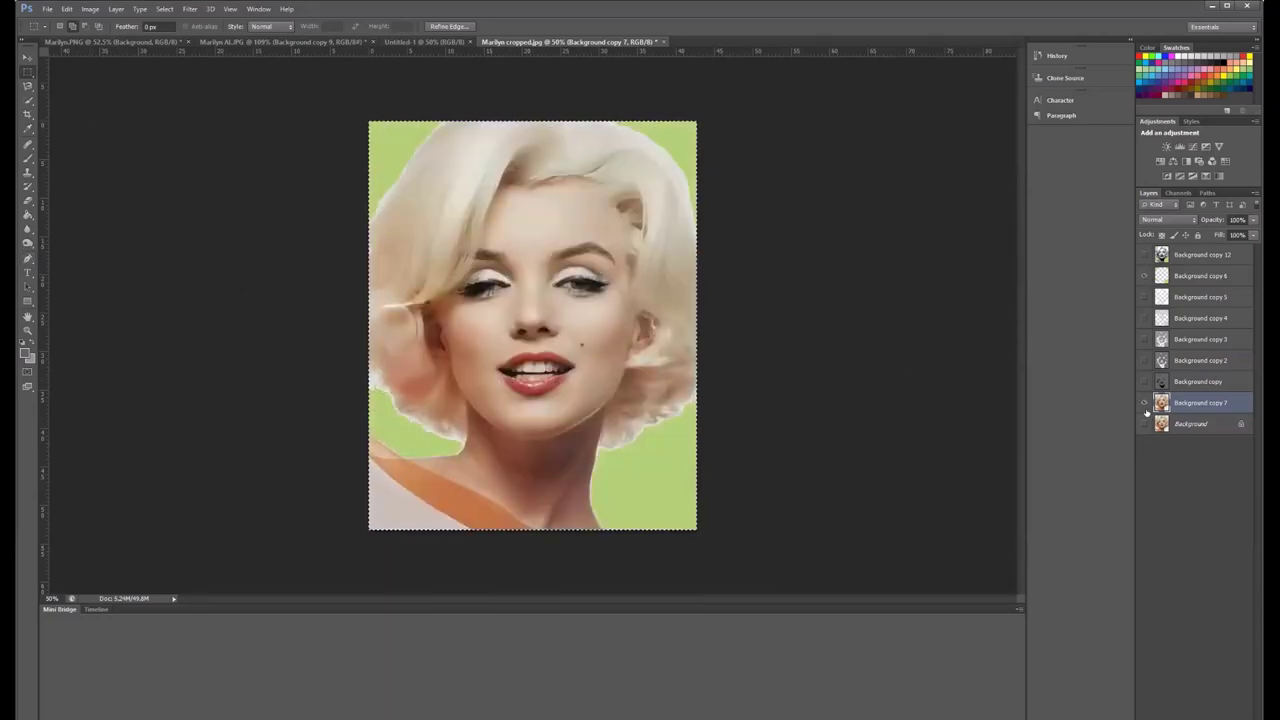
left_click(1144, 402)
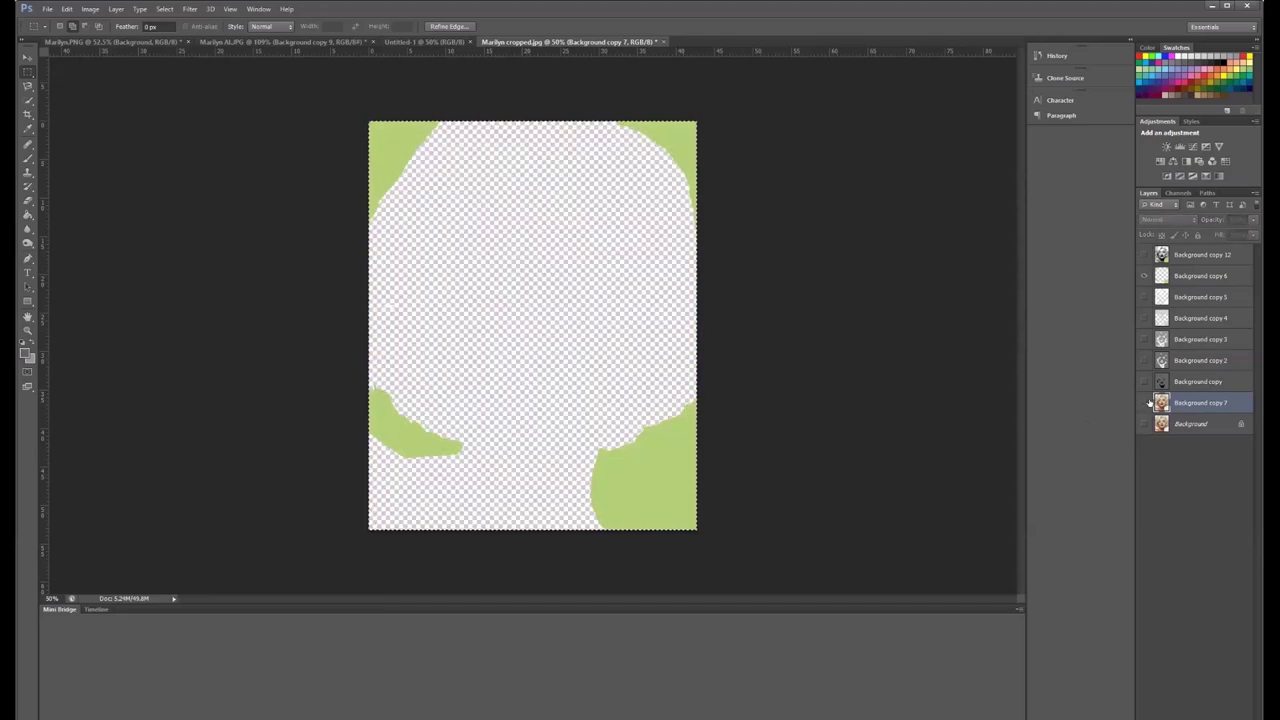
left_click(1144, 297)
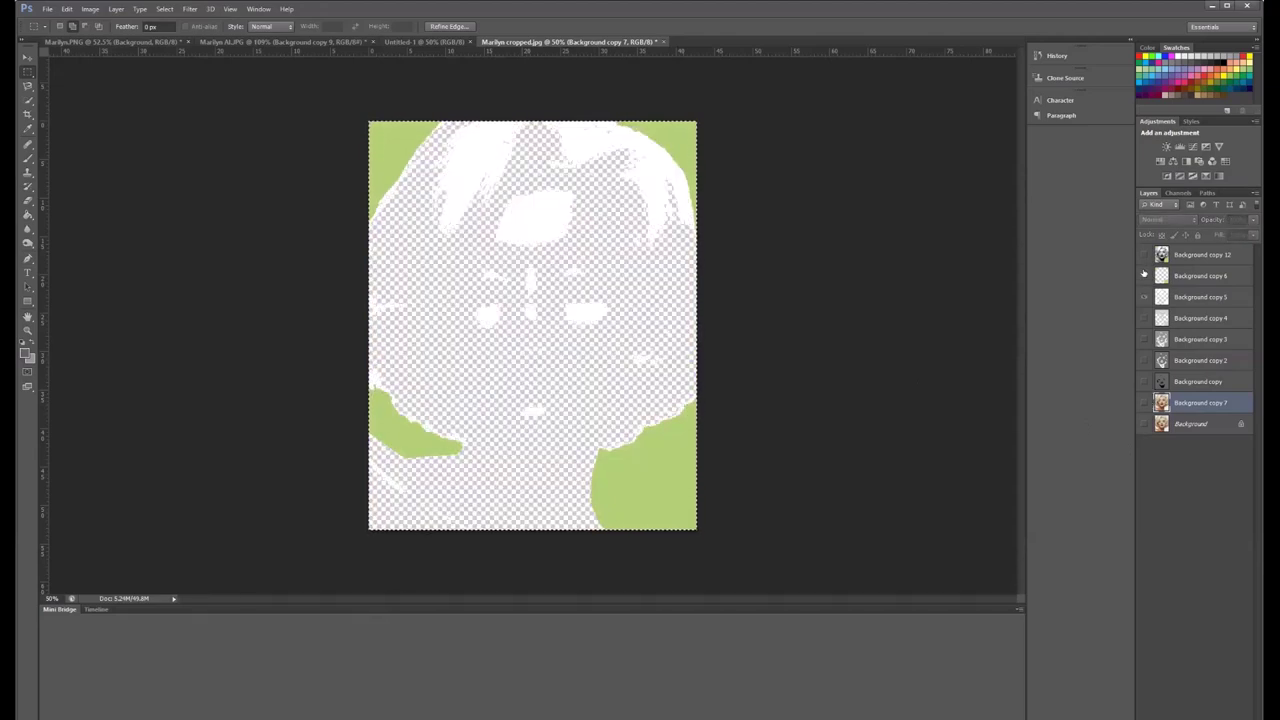
left_click(1145, 276)
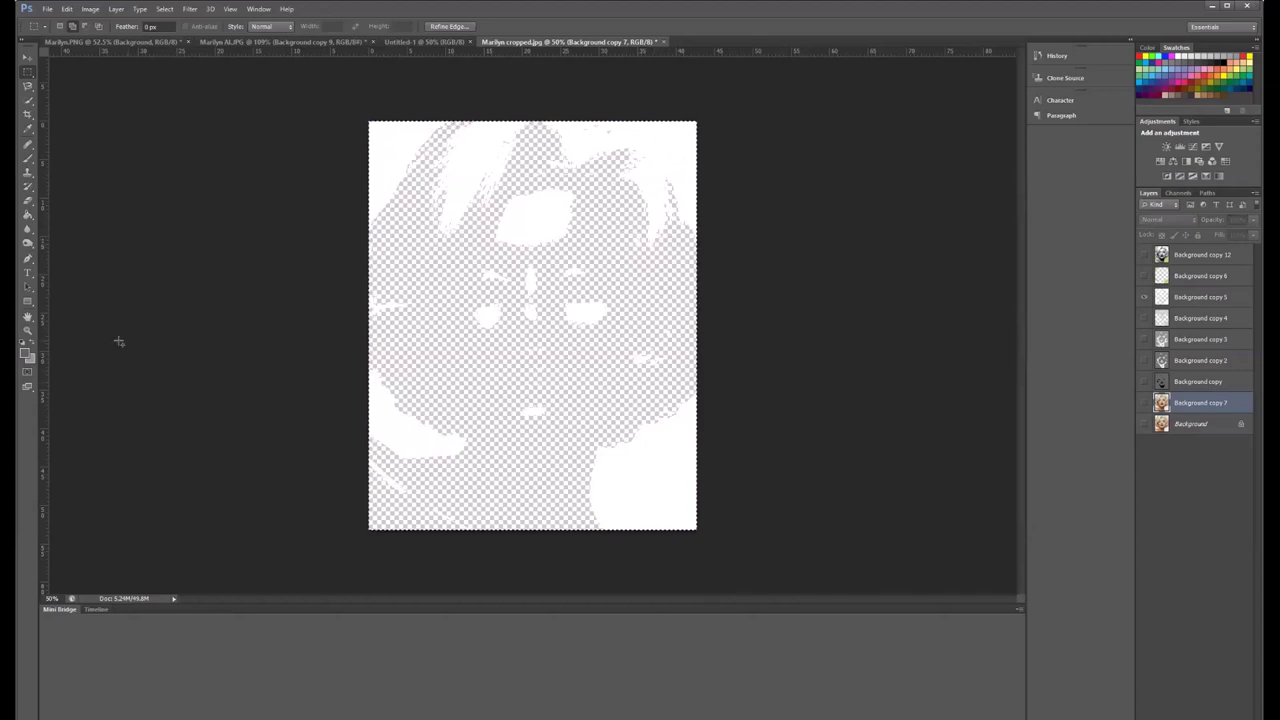
key("e")
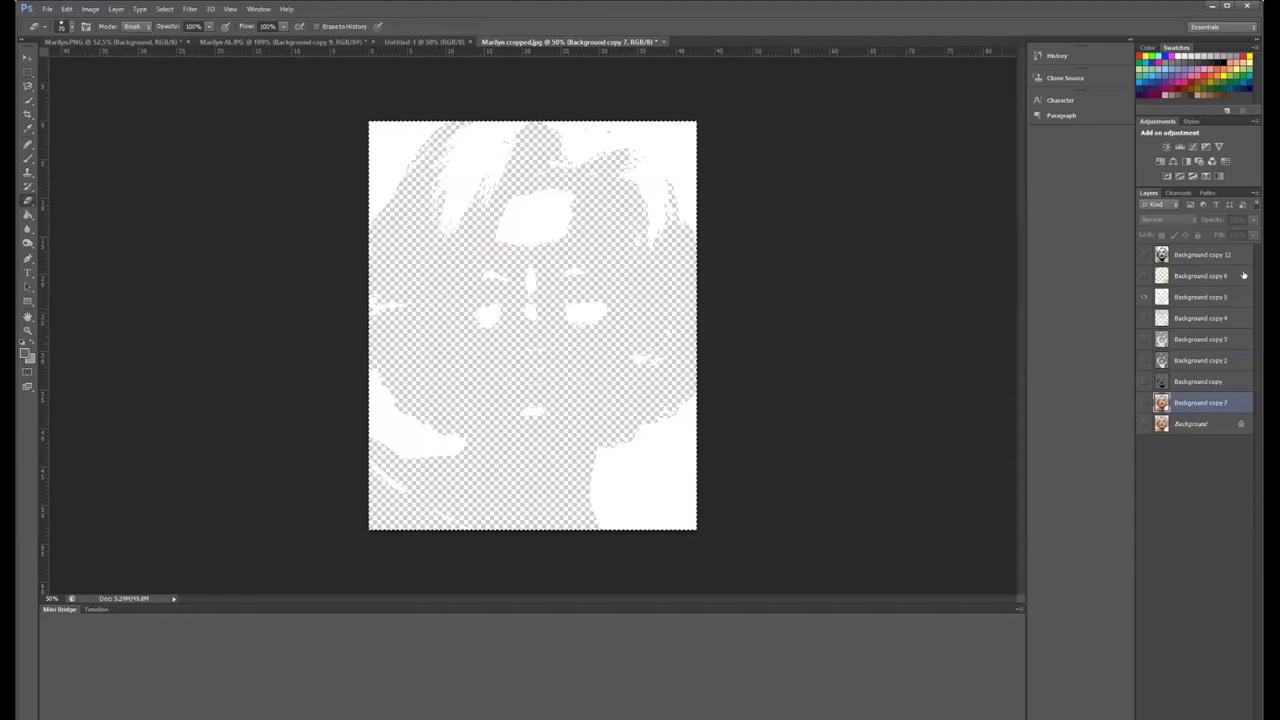
left_click(1200, 297)
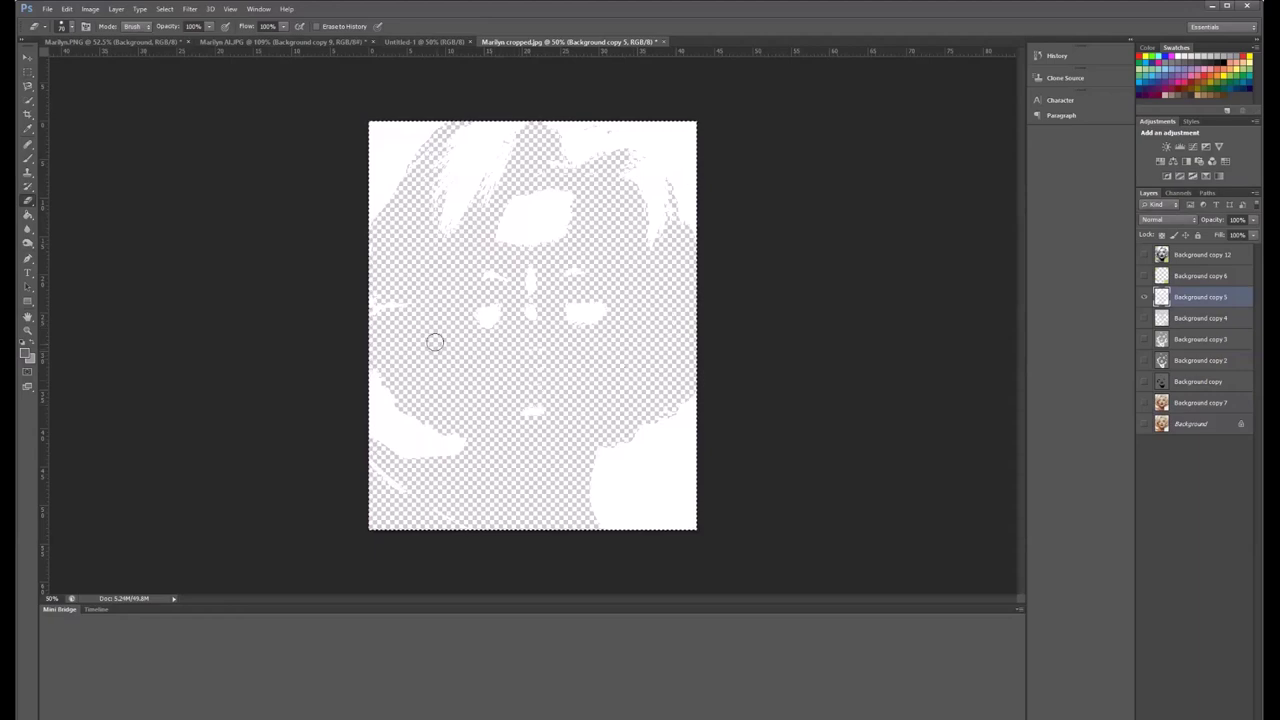
Show the complete tonal stack from Background copy up to Background copy 6 together.
left_click(1144, 275)
left_click_drag(1144, 316, 1143, 368)
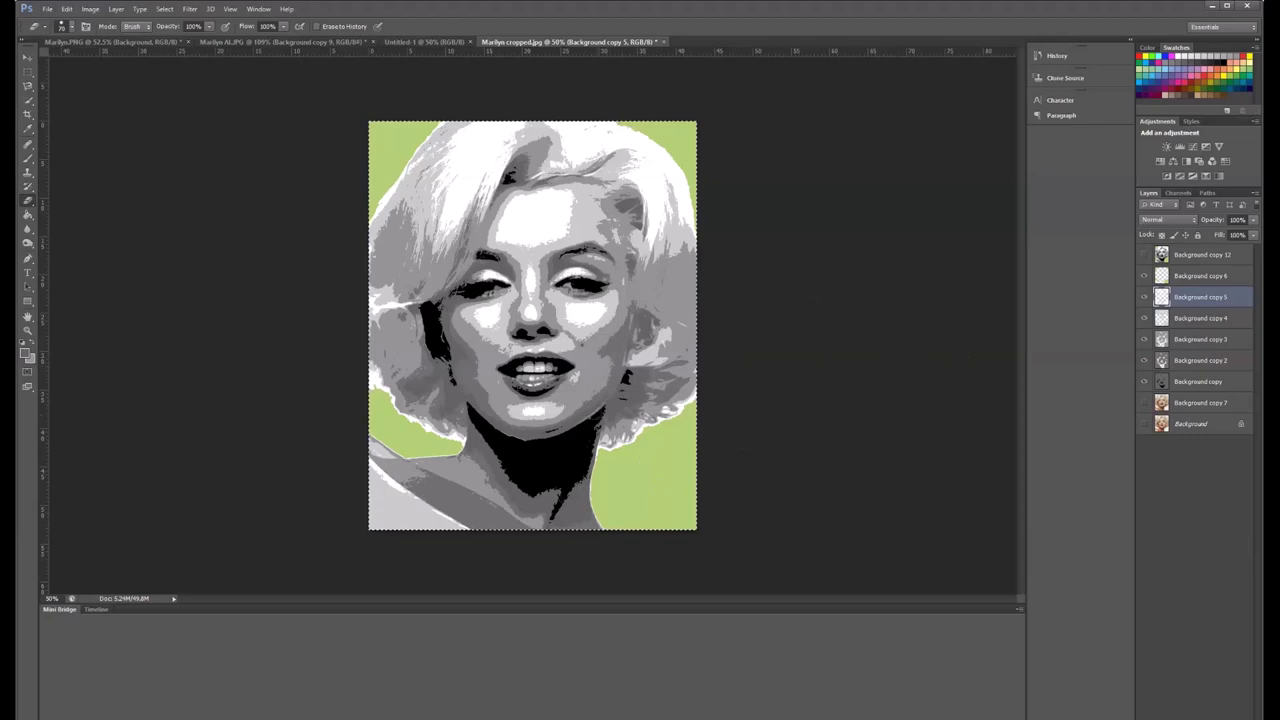
scroll(612, 393, "up", 2)
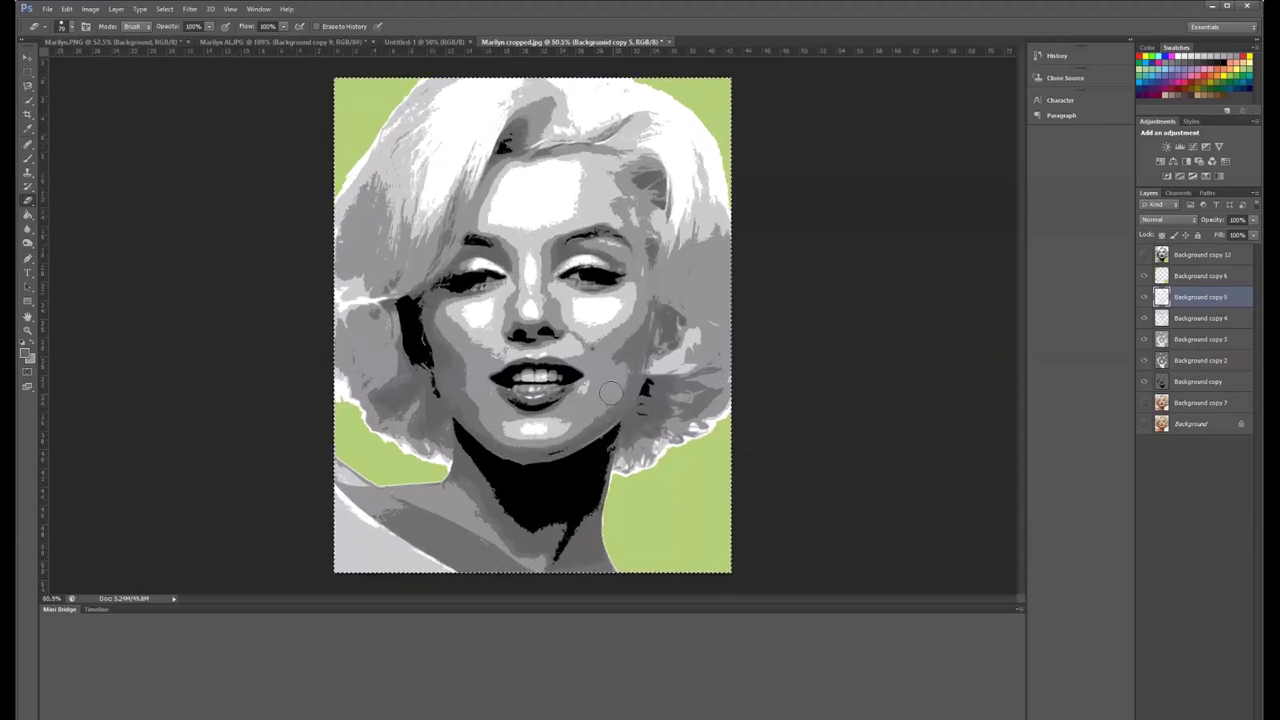
Hide Background copy 2 through Background copy 6 and make the black-and-grey Background copy layer active.
left_click(1144, 360)
left_click(1144, 339)
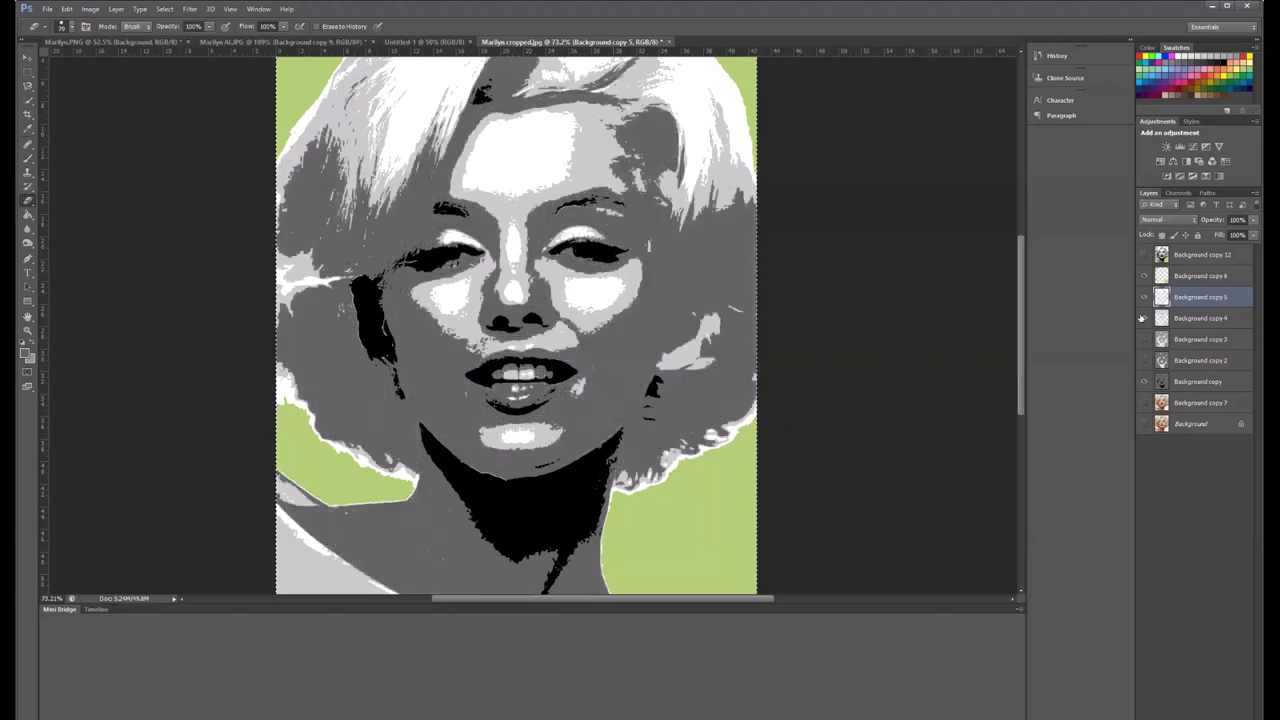
left_click(1144, 318)
left_click(1144, 297)
left_click(1144, 275)
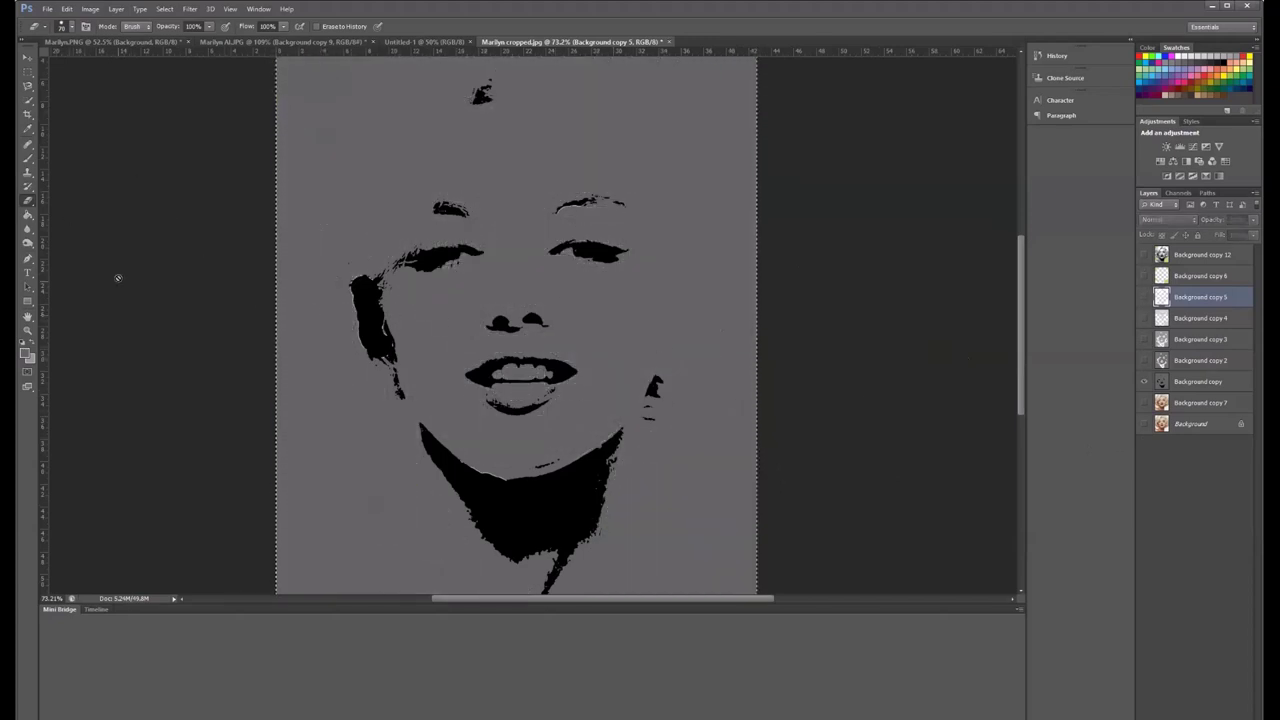
left_click(1196, 386)
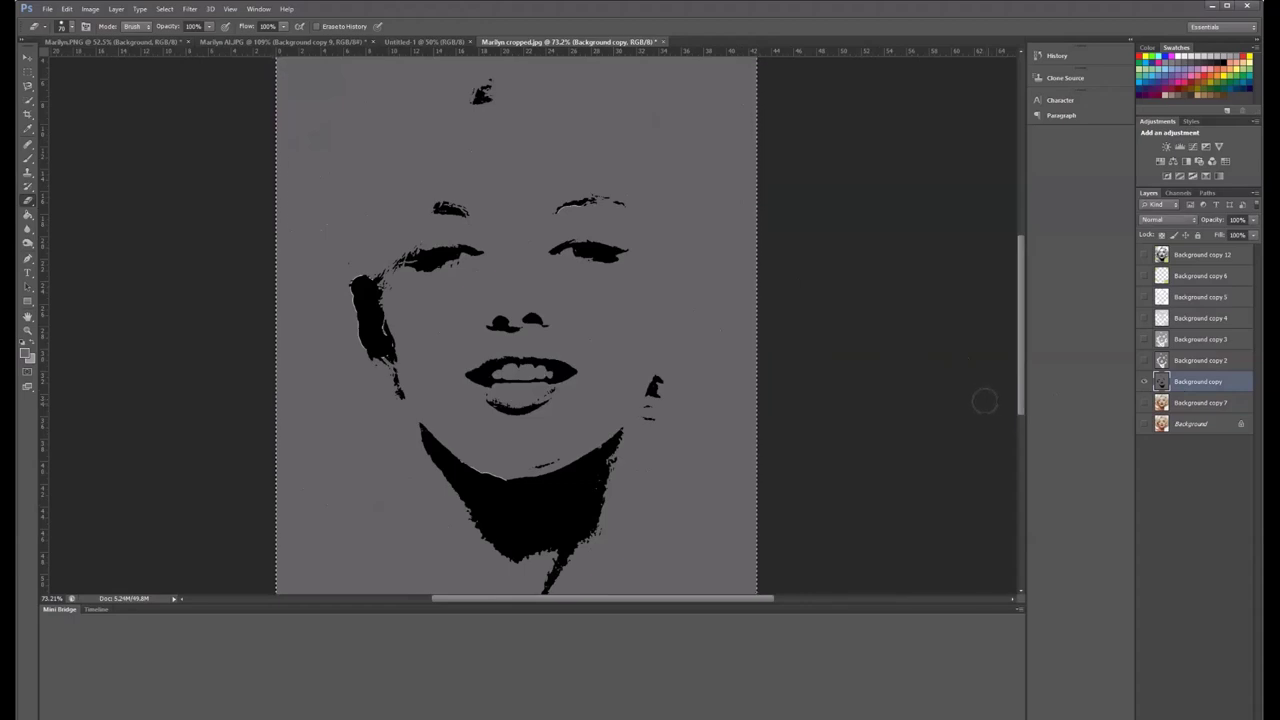
Sample the layer's grey and paint over the stray black marks by the ear, chin, brow end and neck edge with a 125 px brush.
key("b")
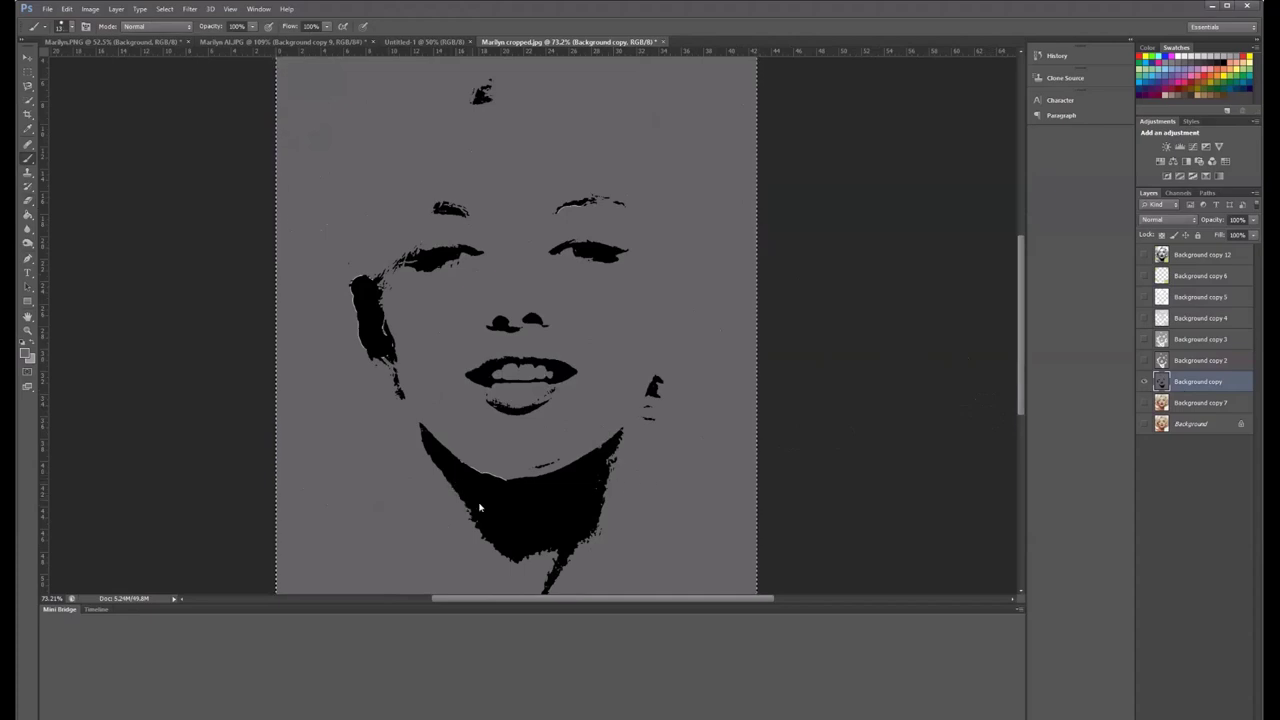
key("i")
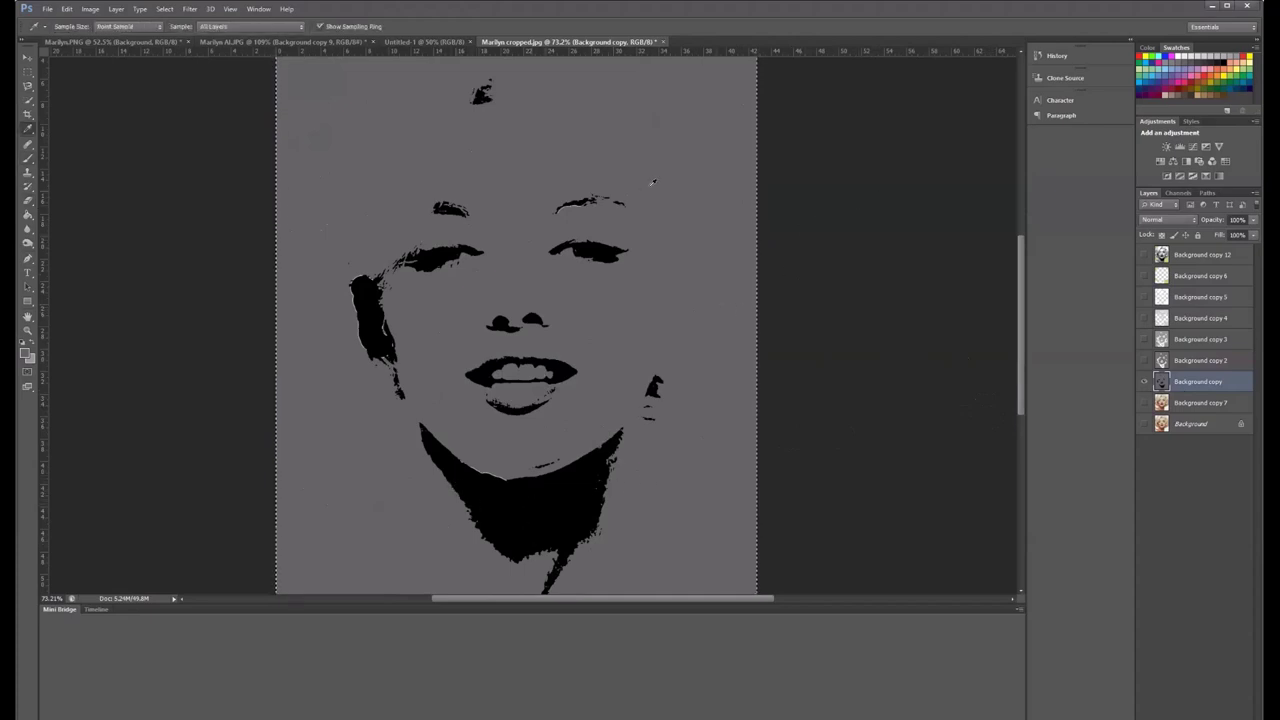
left_click(663, 158)
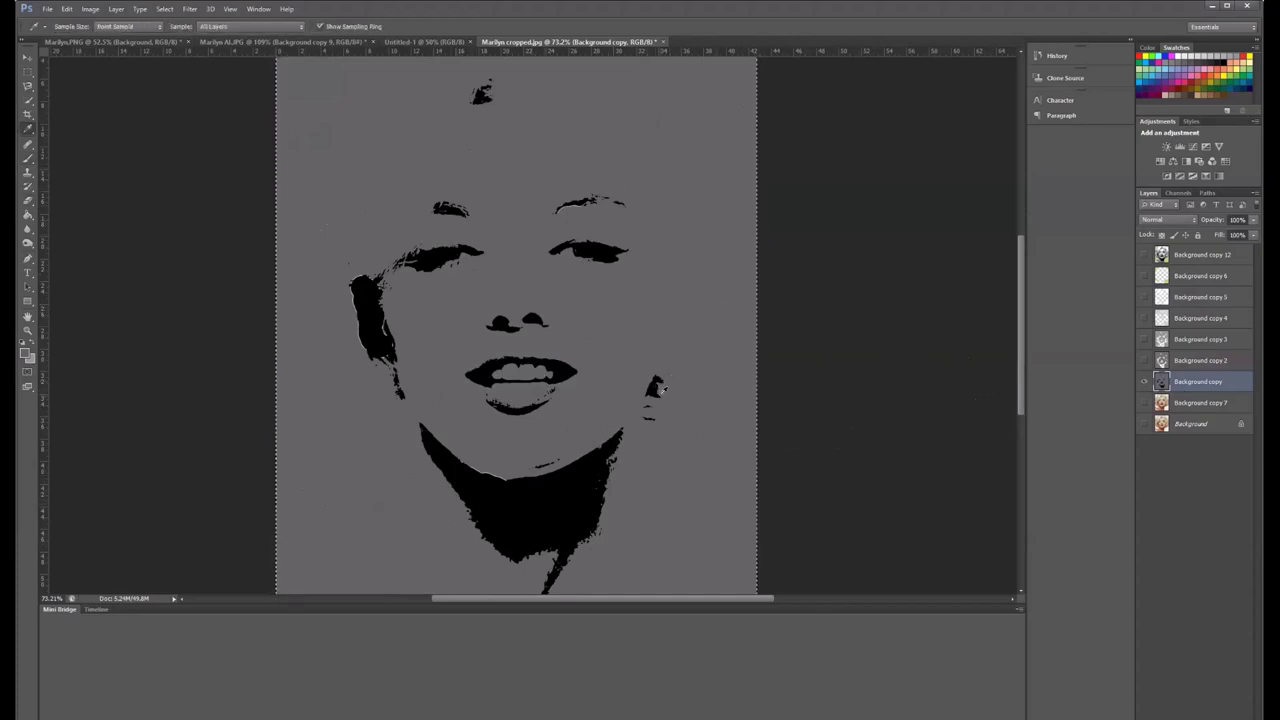
key("b")
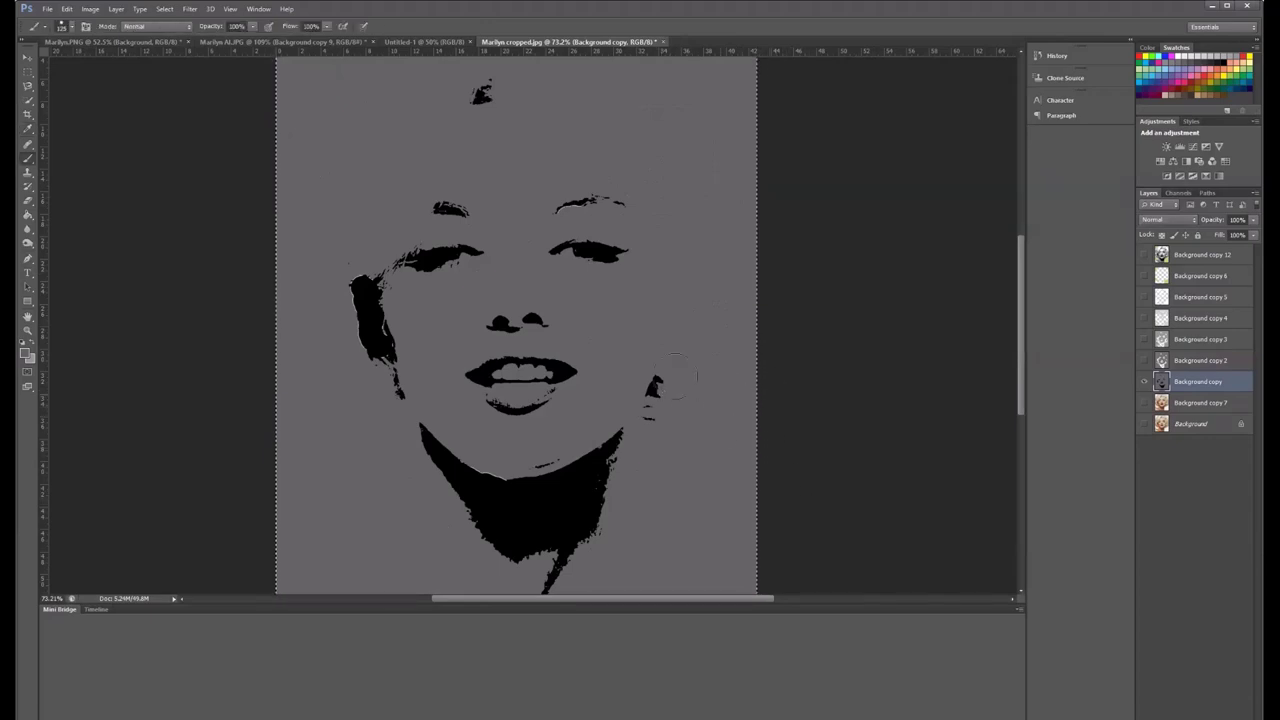
mouse_move(675, 378)
left_mouse_down()
mouse_move(654, 387)
mouse_move(648, 420)
left_mouse_up()
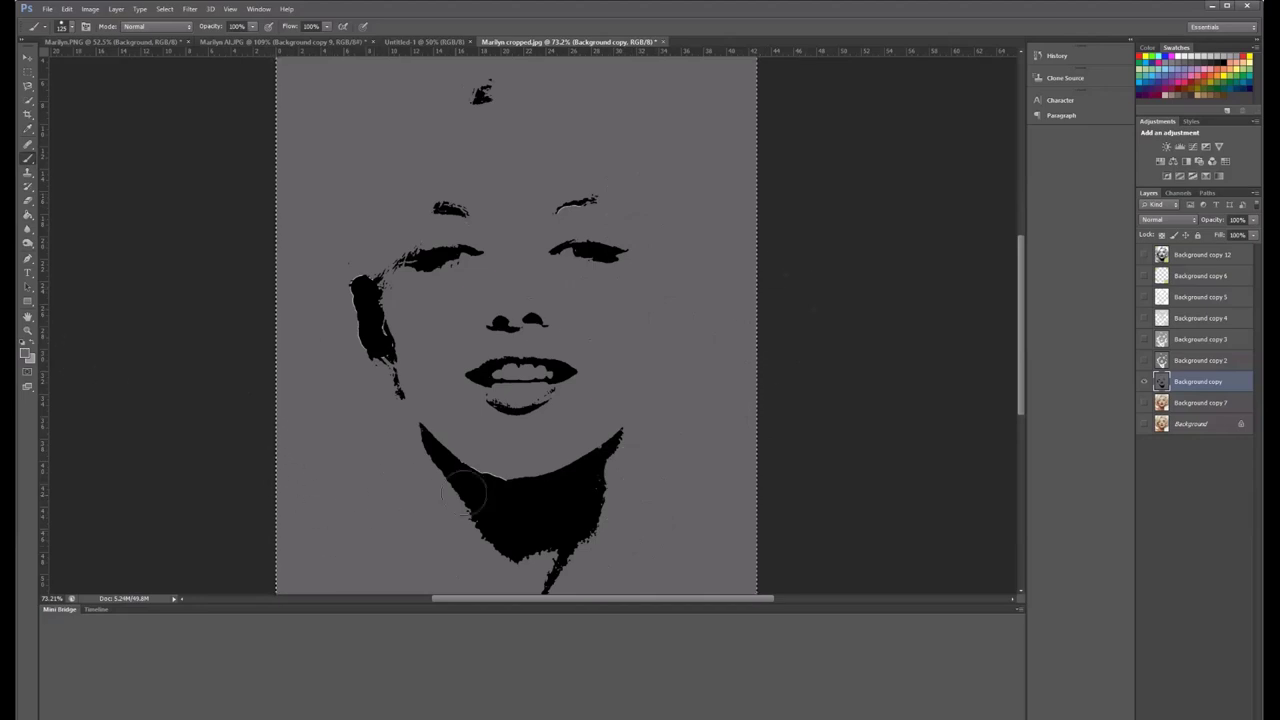
Show Background copy 2 through Background copy 6 again, and turn on Background copy 12 over them for comparison.
left_click(1145, 340)
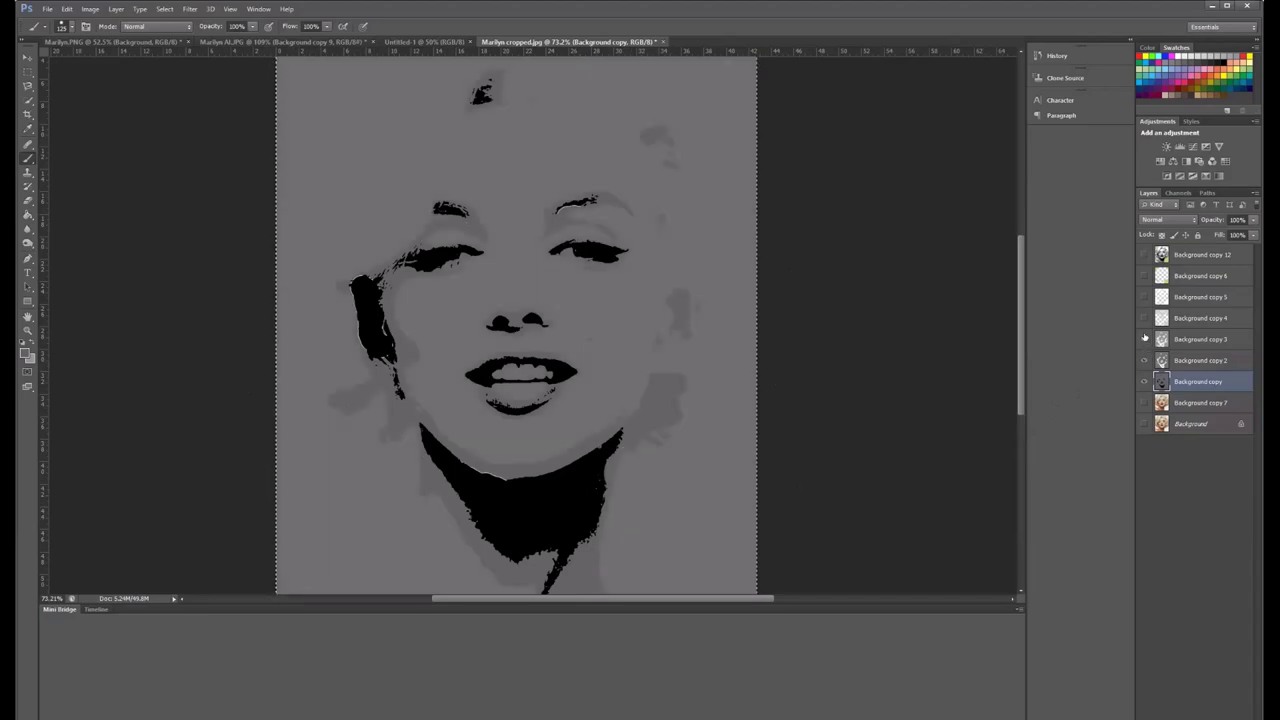
left_click(1145, 318)
left_click(1145, 297)
left_click(1144, 277)
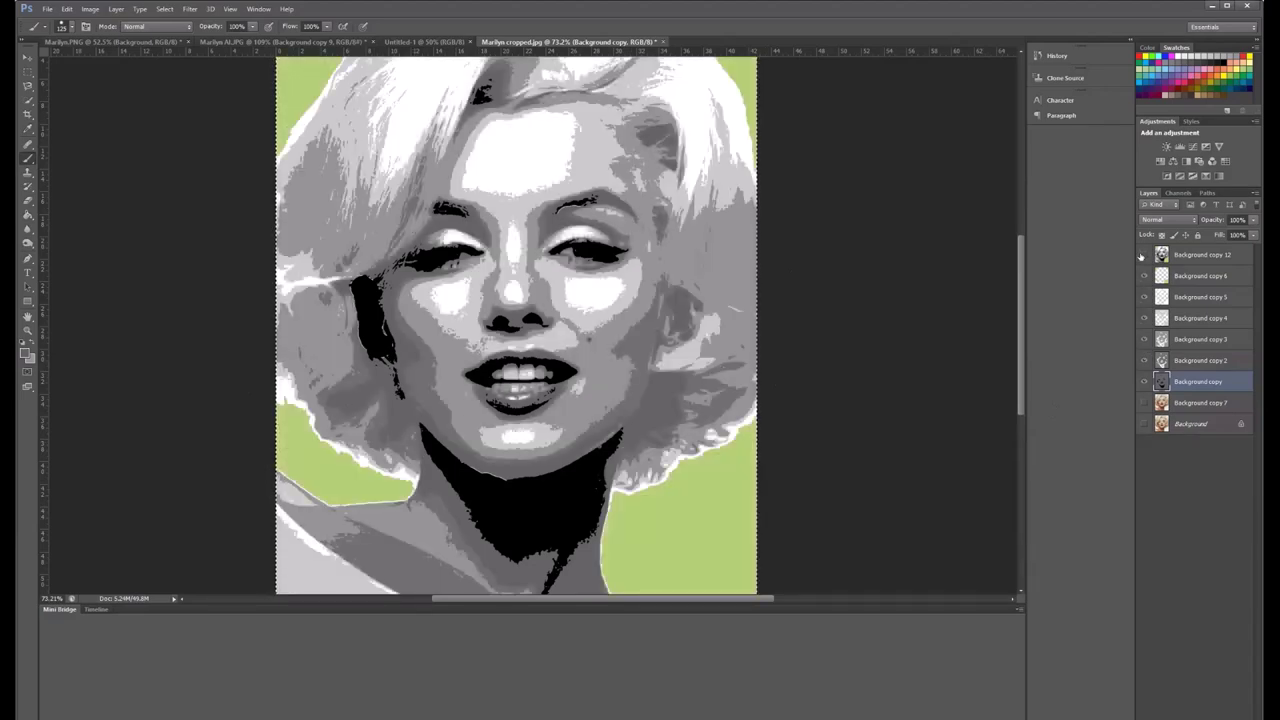
left_click(1145, 255)
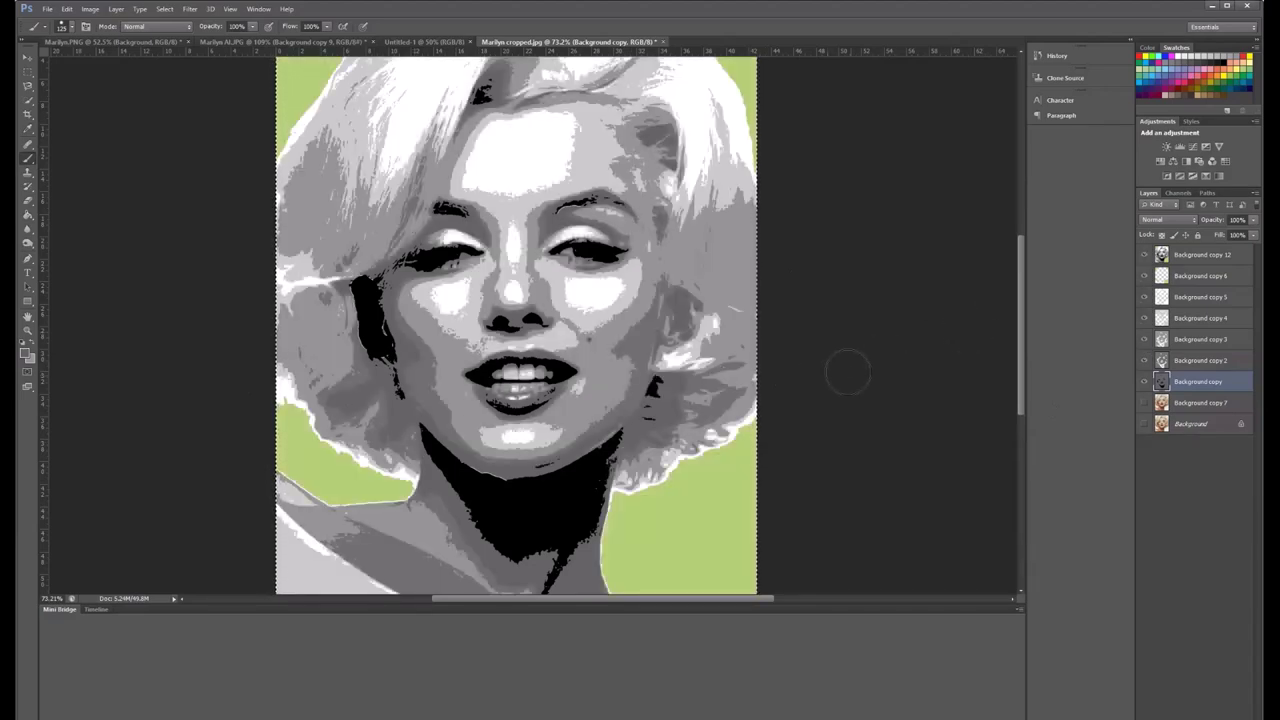
scroll(820, 371, "up", 2)
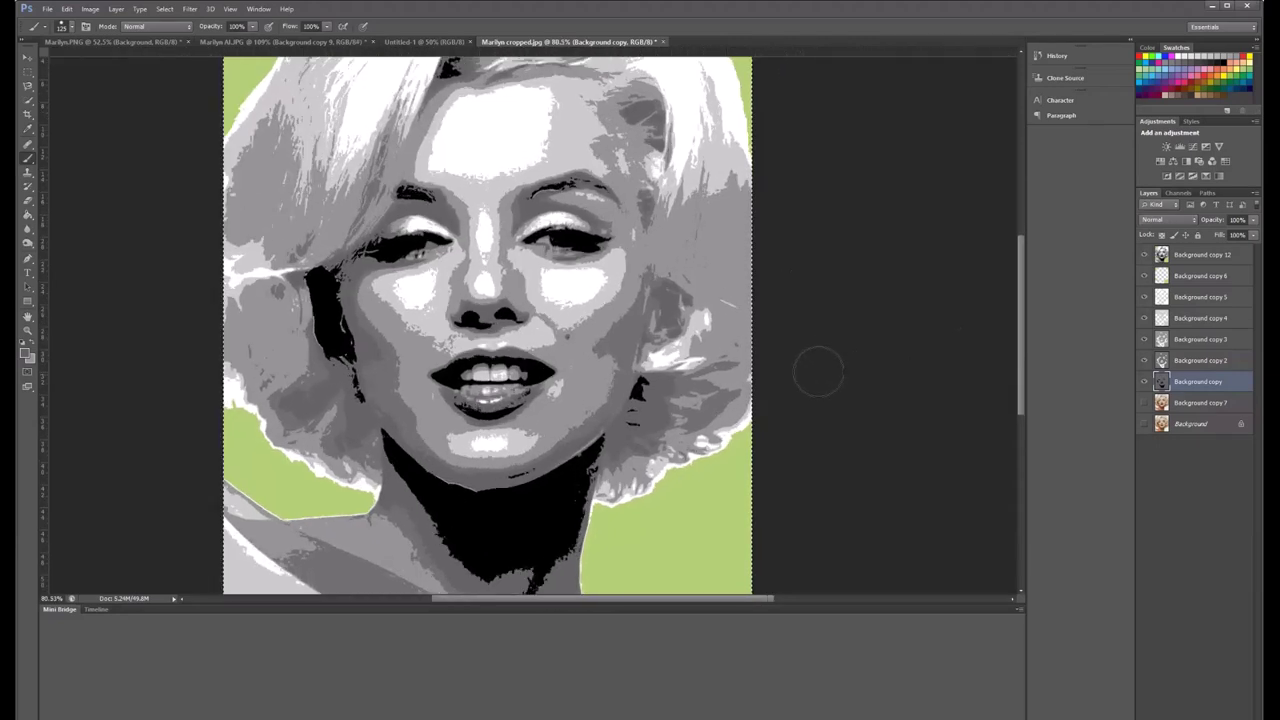
scroll(818, 372, "up", 1)
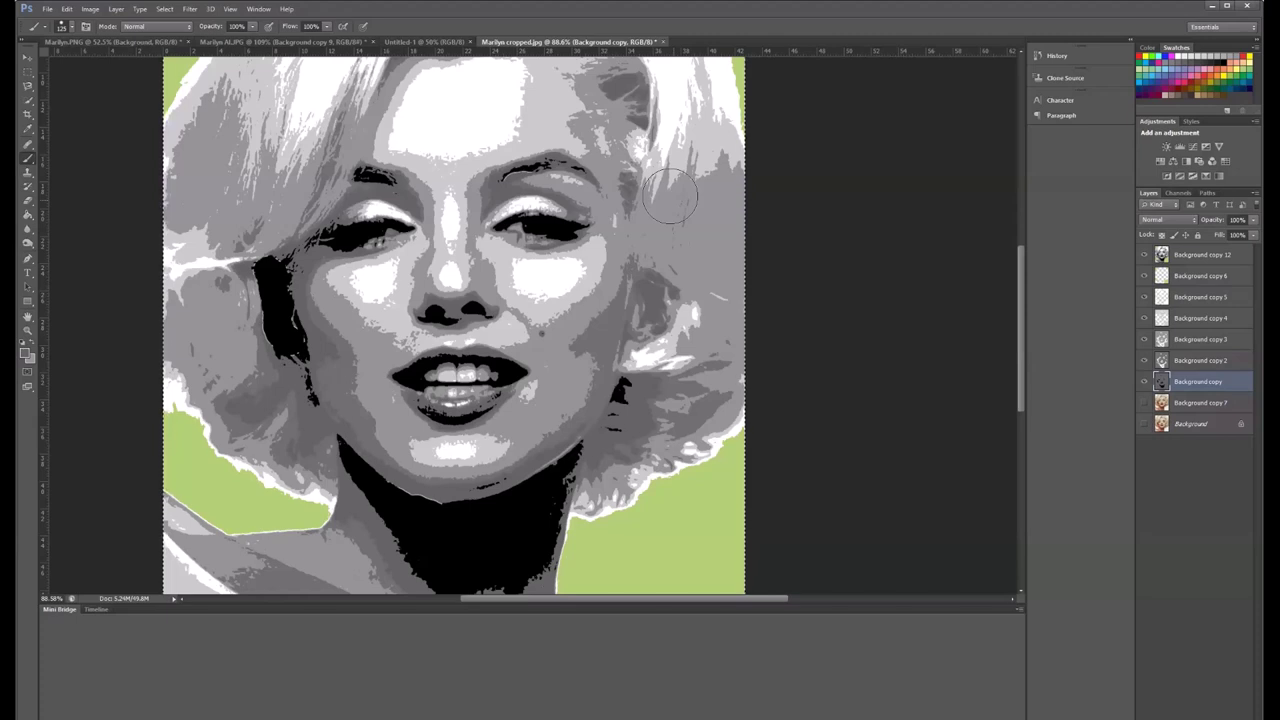
Show the colour photo layer Background copy 7 with every tonal layer hidden, and examine the mouth and teeth up close.
left_click(1145, 403)
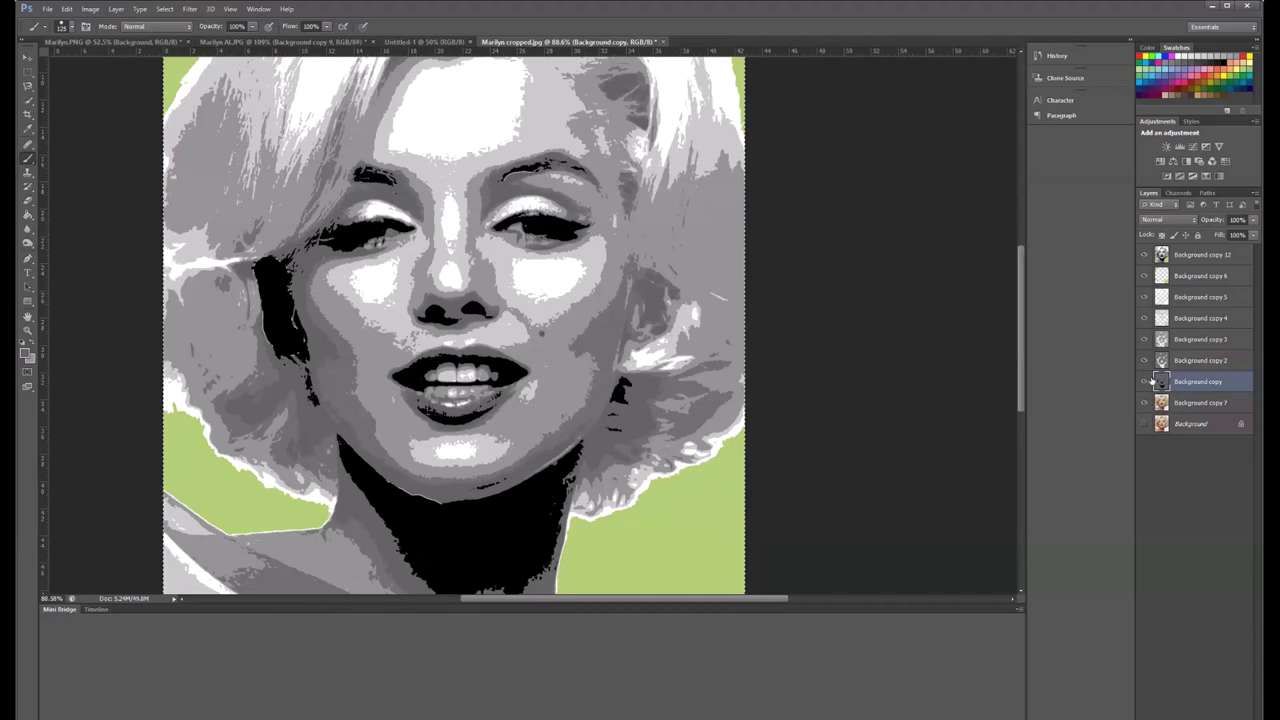
left_click_drag(1147, 381, 1143, 254)
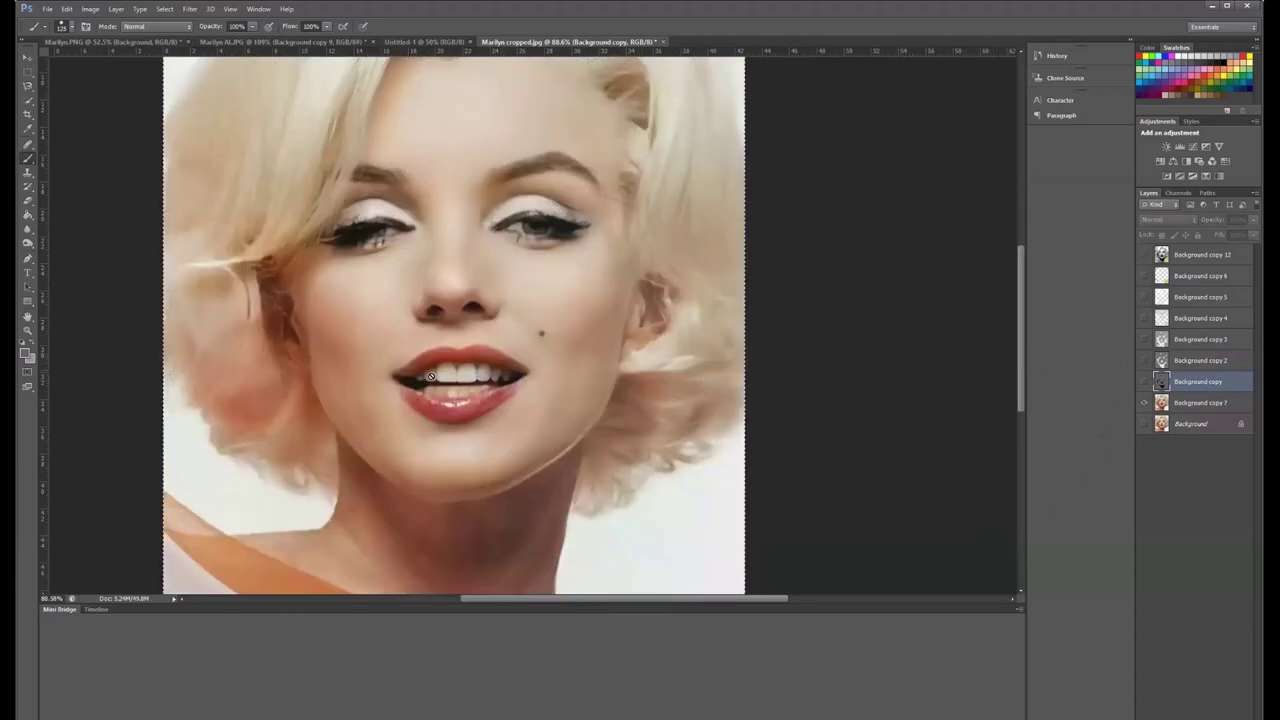
scroll(452, 370, "up", 4)
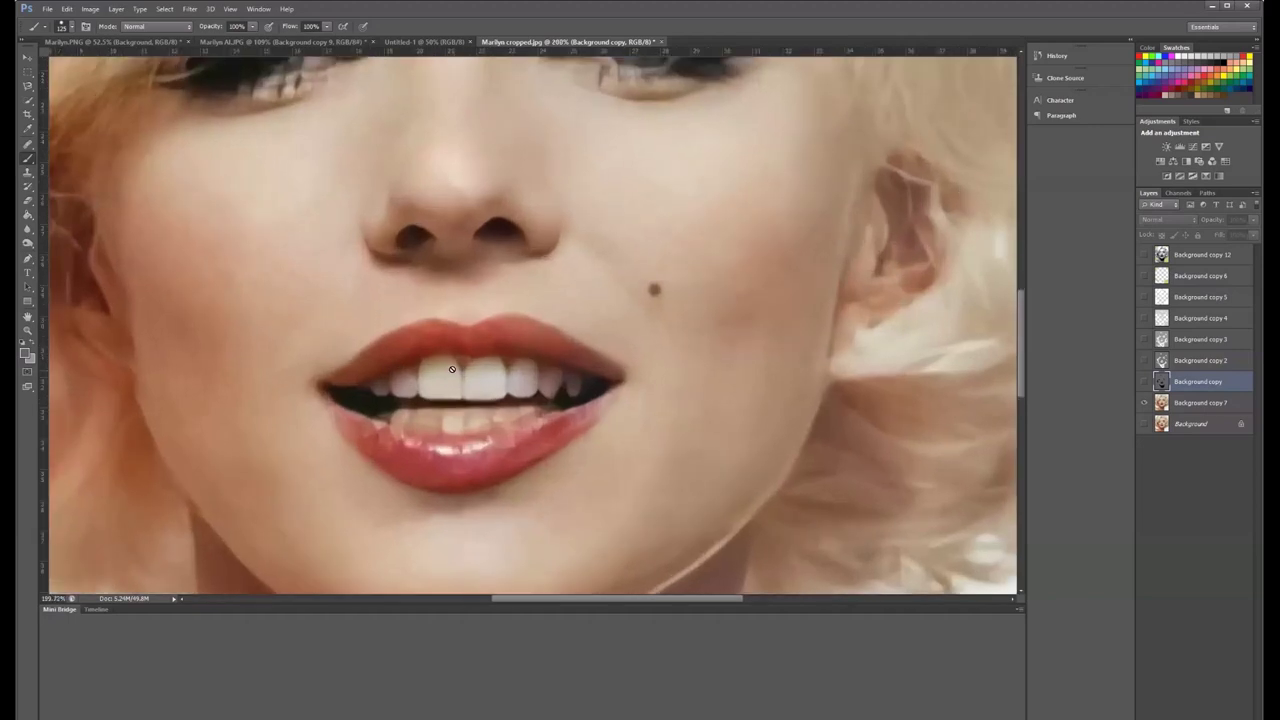
scroll(452, 370, "down", 3)
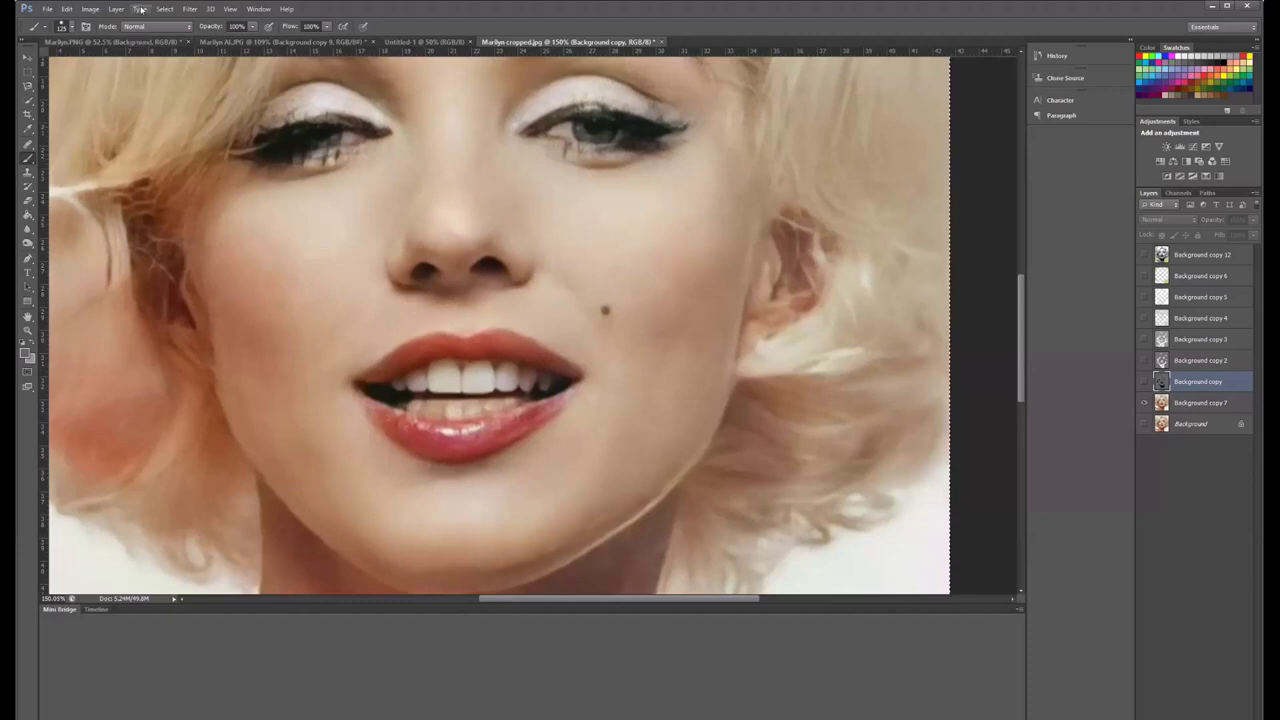
Make the photo layer Background copy 7 active, keeping it as the only visible layer.
left_click(89, 10)
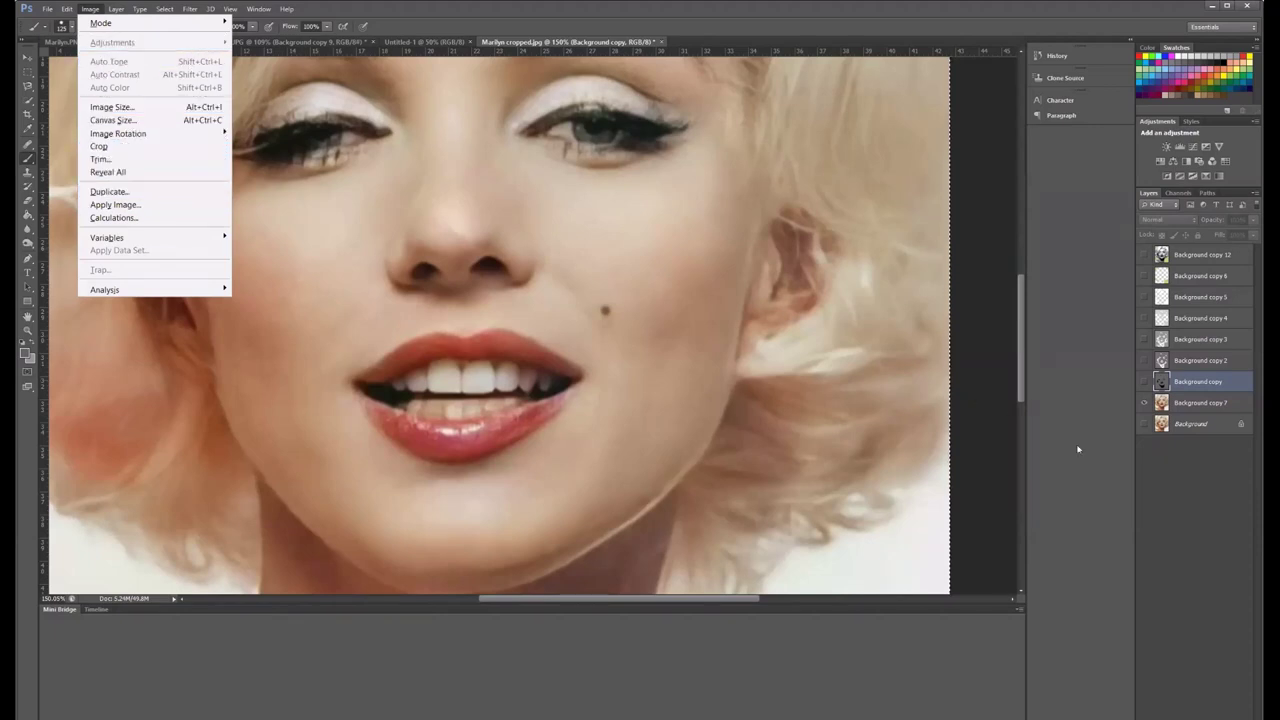
left_click(1143, 381)
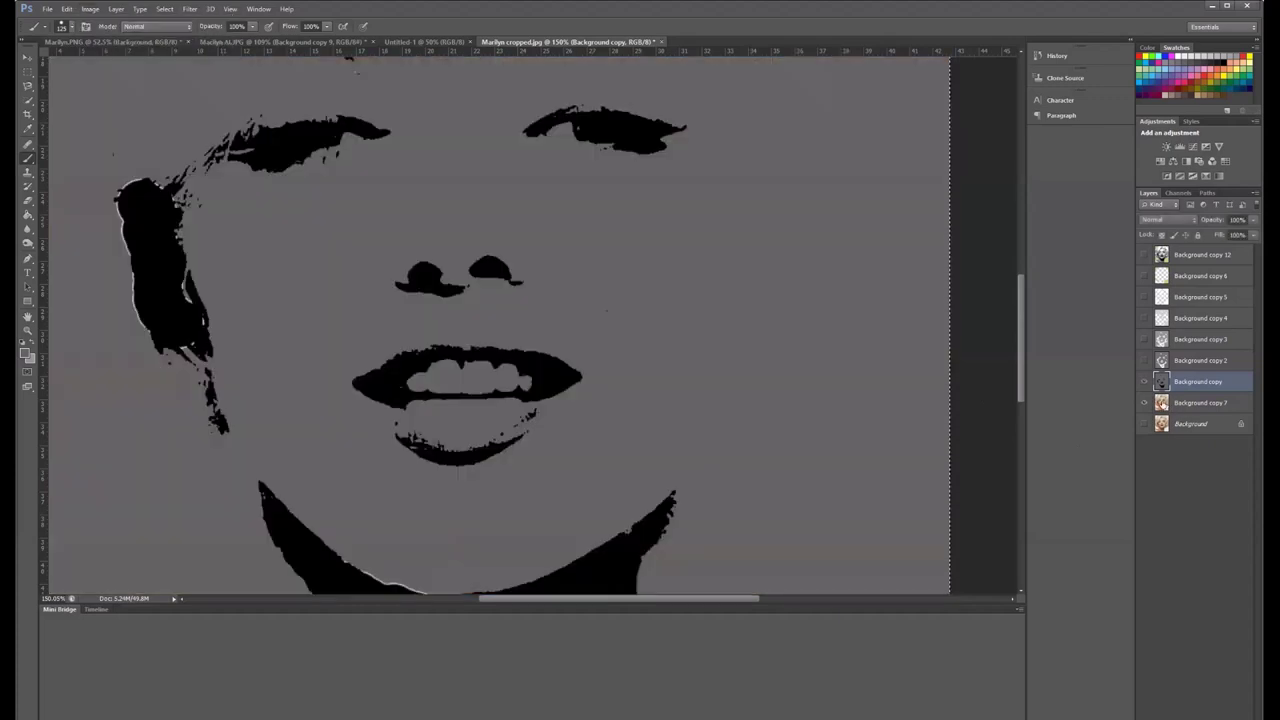
left_click(1176, 403)
left_click(1142, 384)
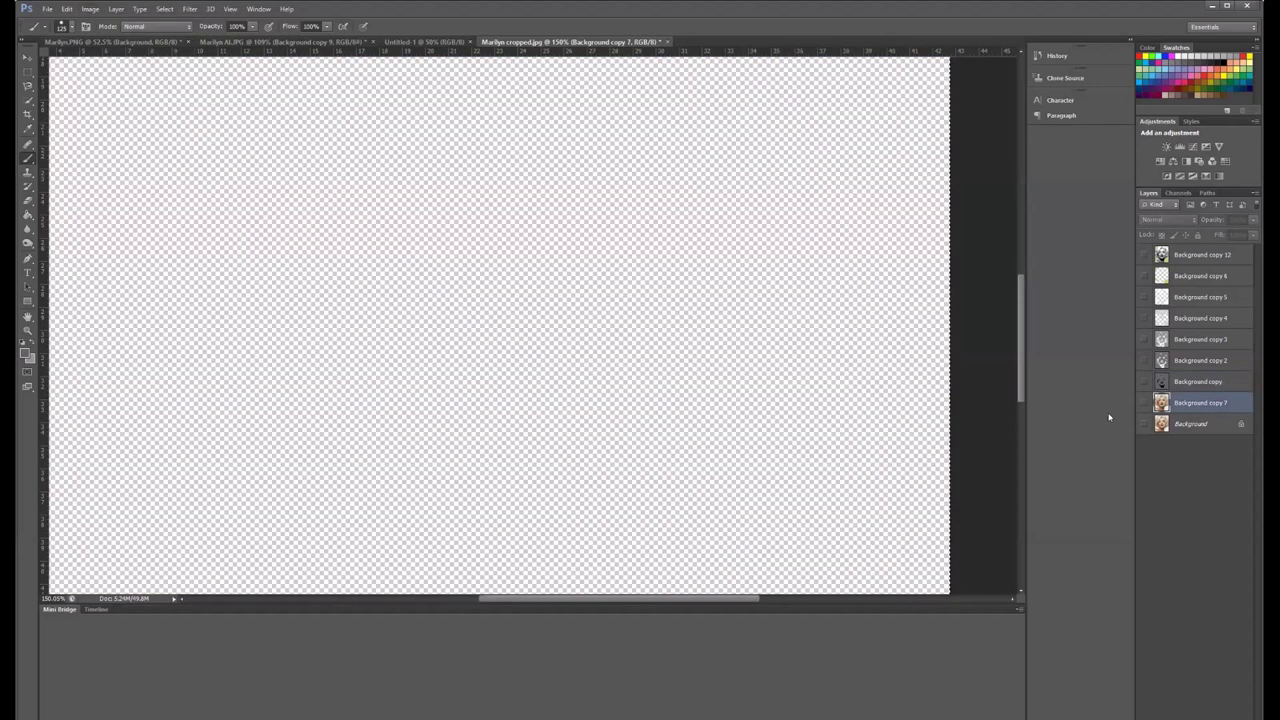
left_click(1143, 403)
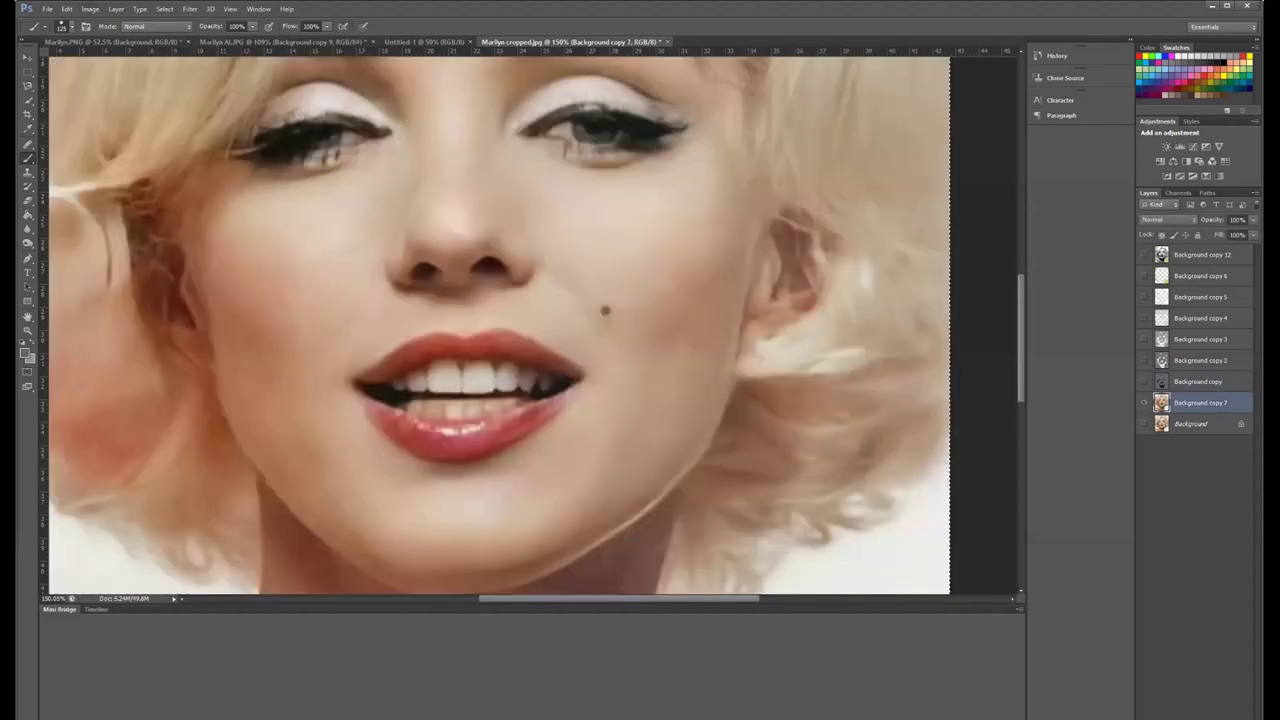
Posterize the photo layer Background copy 7, comparing coarse level settings before settling on a finer one.
left_click(93, 9)
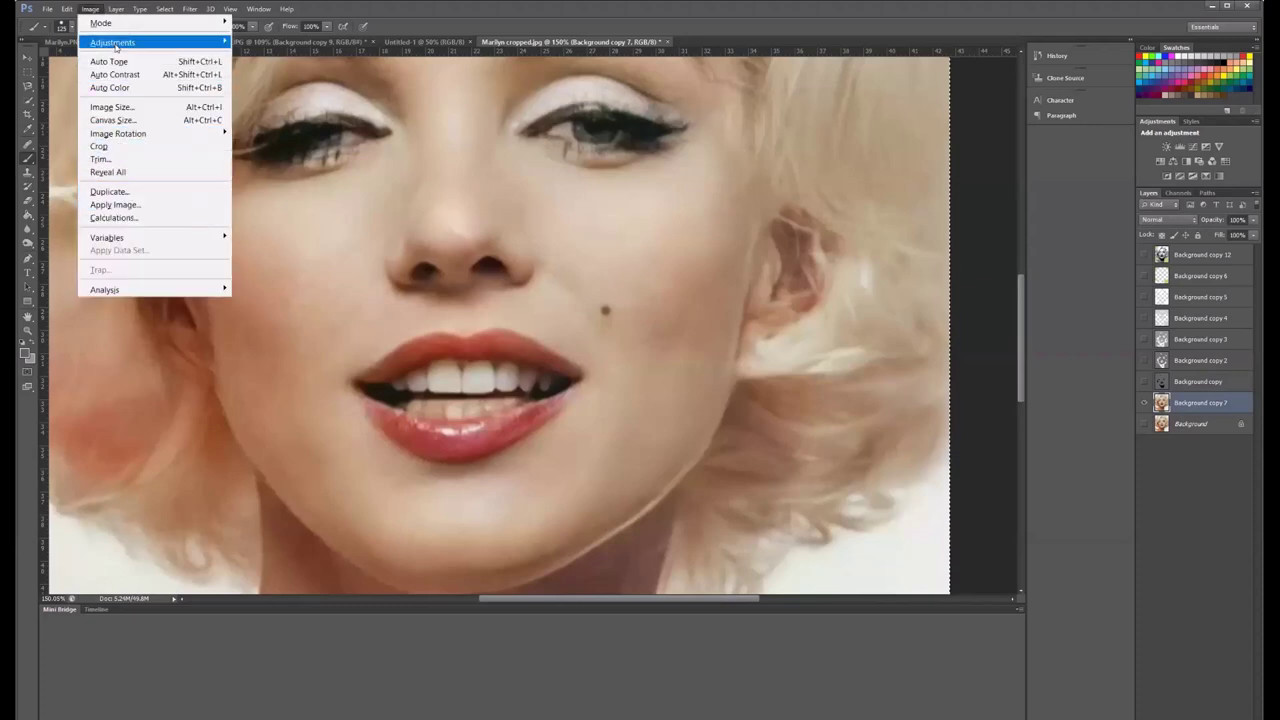
mouse_move(116, 47)
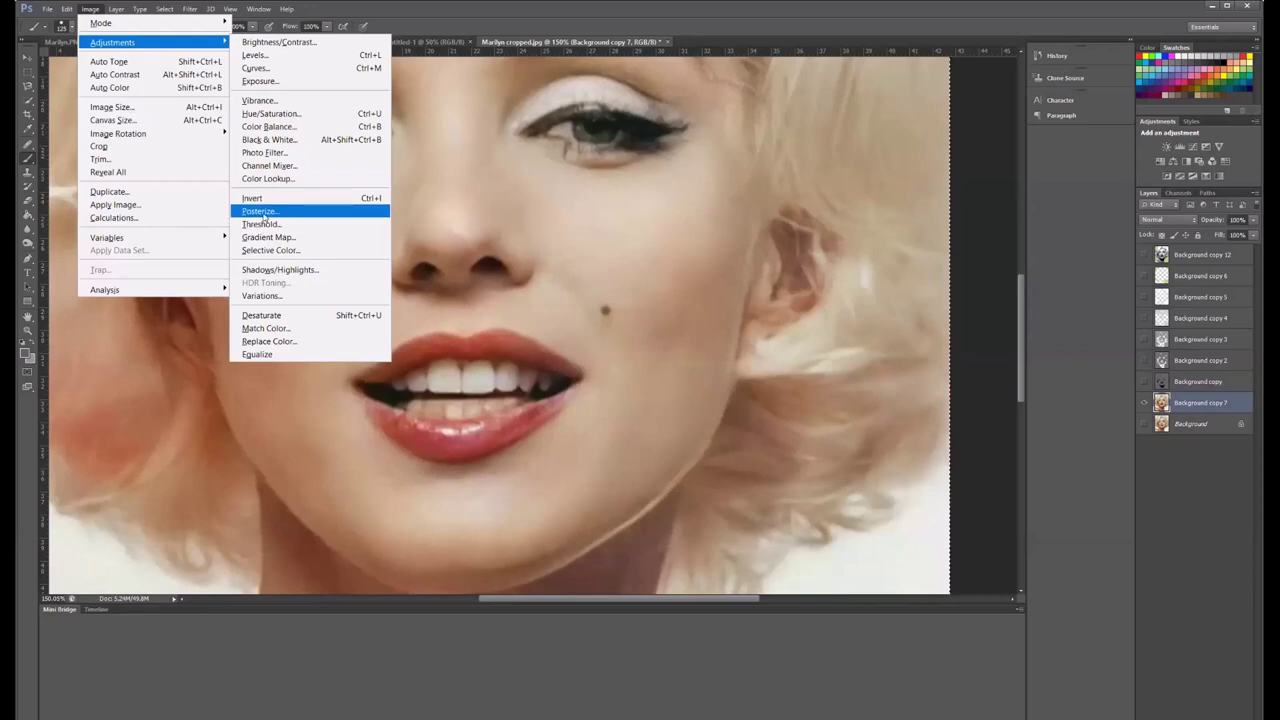
left_click(263, 216)
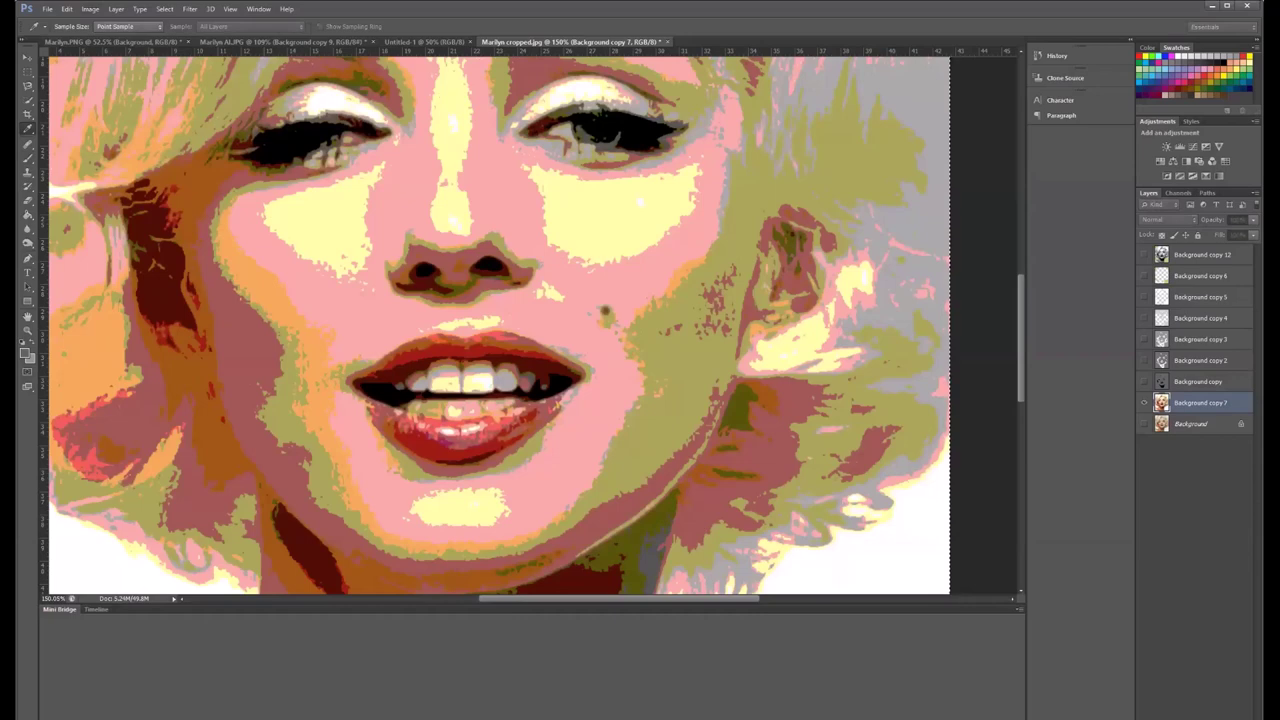
key("ctrl+z")
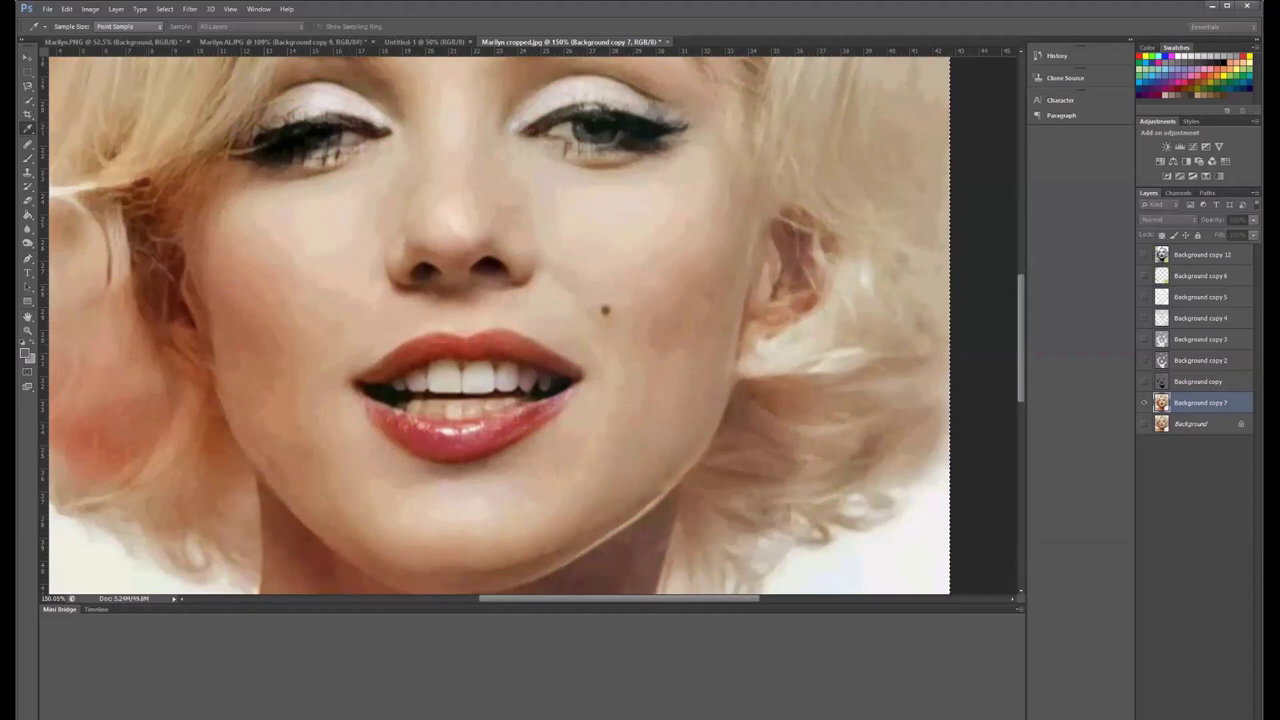
key("ctrl+z")
key("ctrl+z")
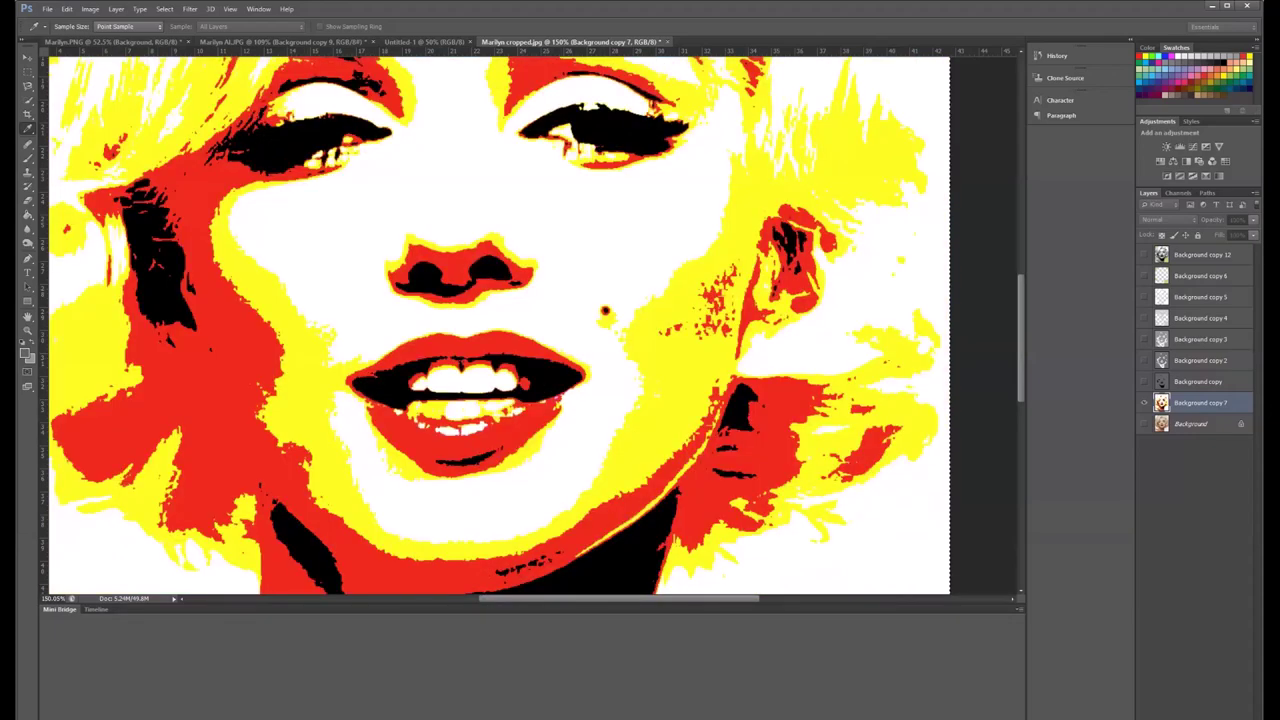
key("ctrl+z")
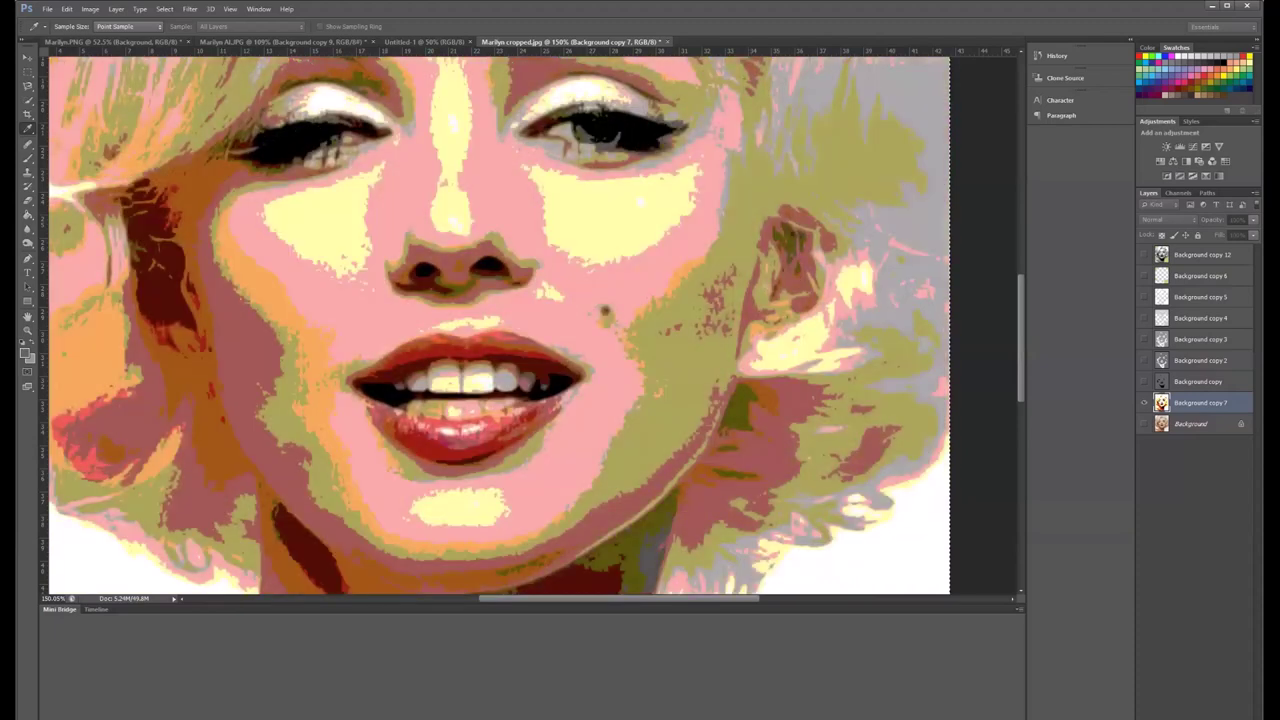
key("ctrl+z")
key("ctrl+z")
key("ctrl+alt+z")
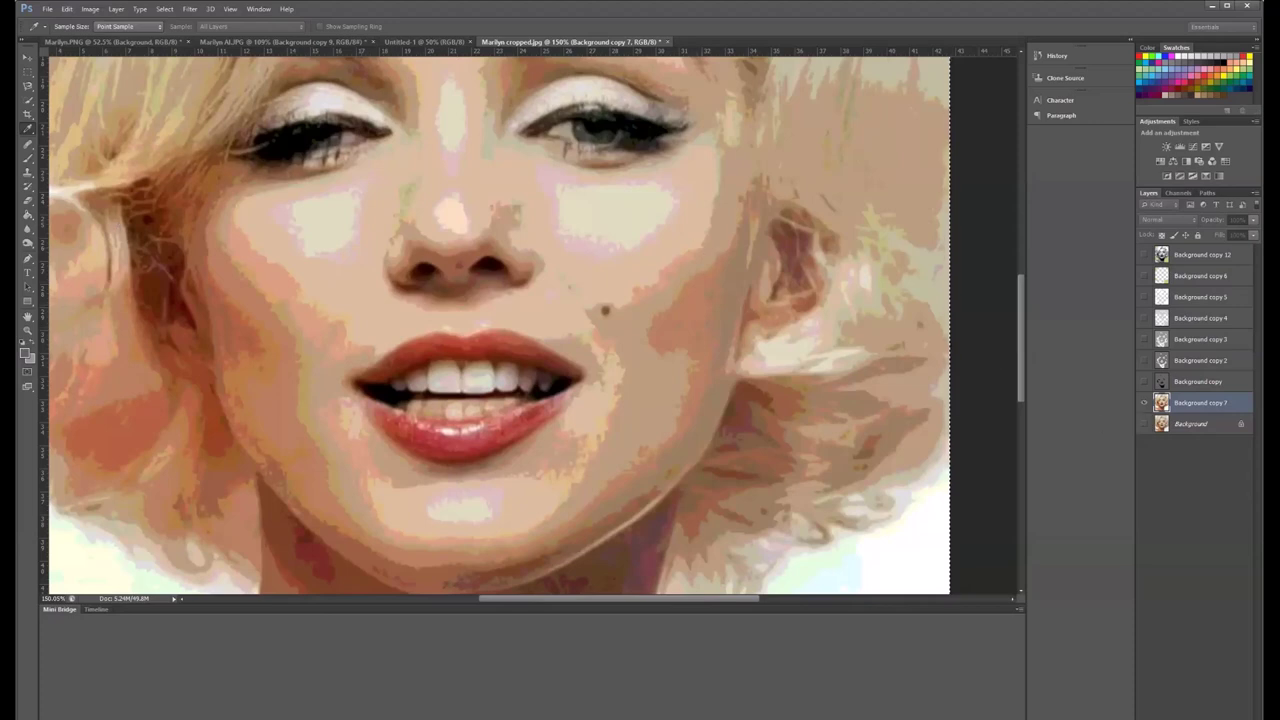
Make the original Background photo the only visible layer and duplicate it within Marilyn cropped.jpg.
left_click(1144, 424, "alt")
left_click(1144, 424)
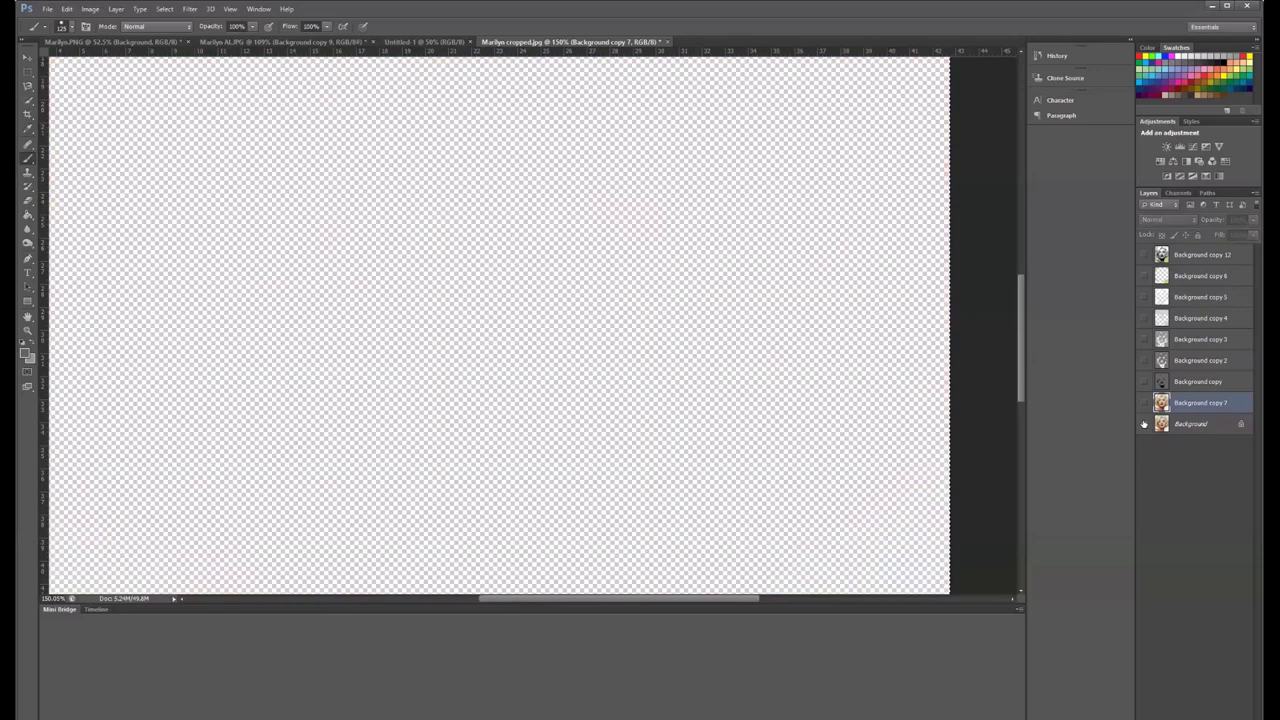
left_click(1144, 424)
left_click(1144, 424)
left_click(1144, 424)
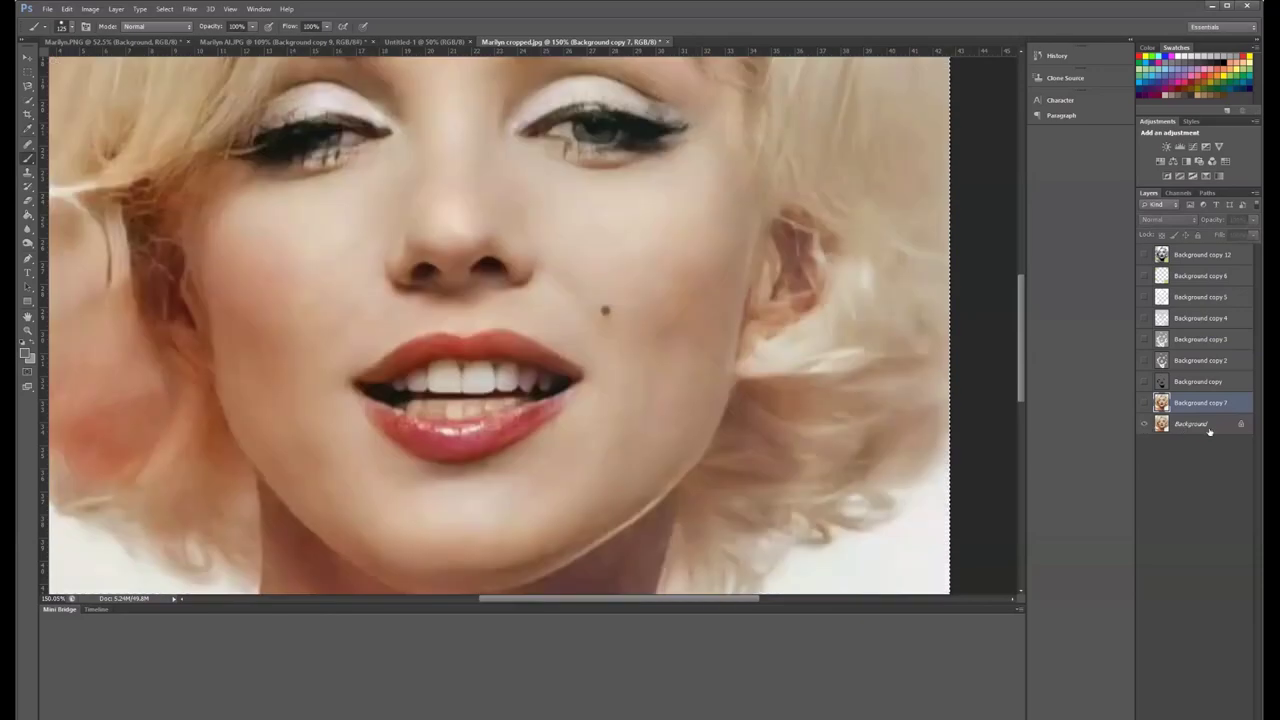
right_click(1194, 430)
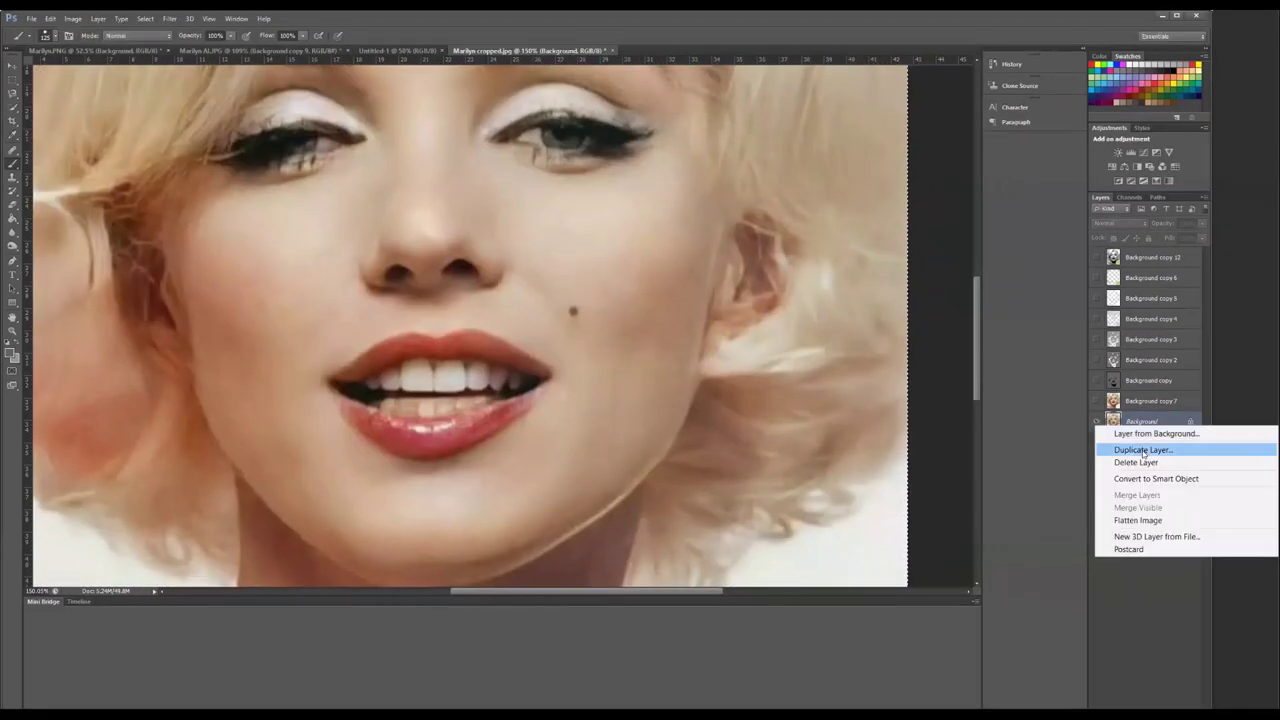
left_click(1143, 450)
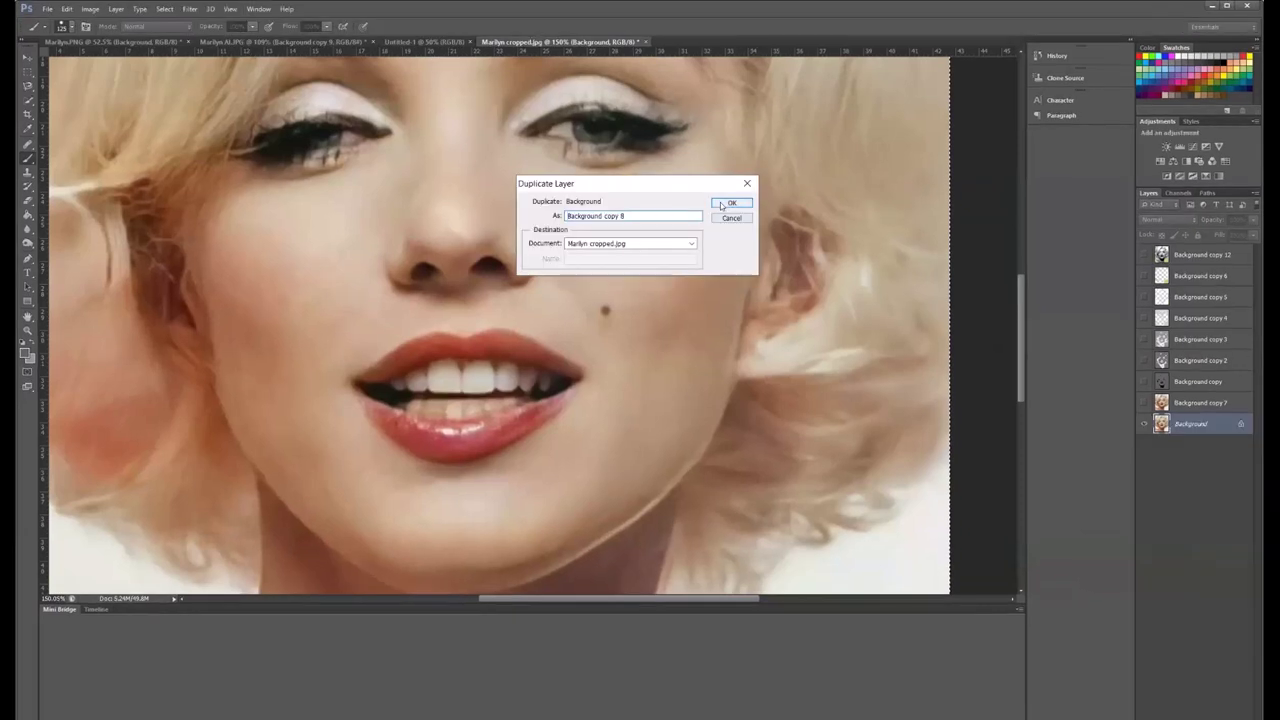
left_click(695, 207)
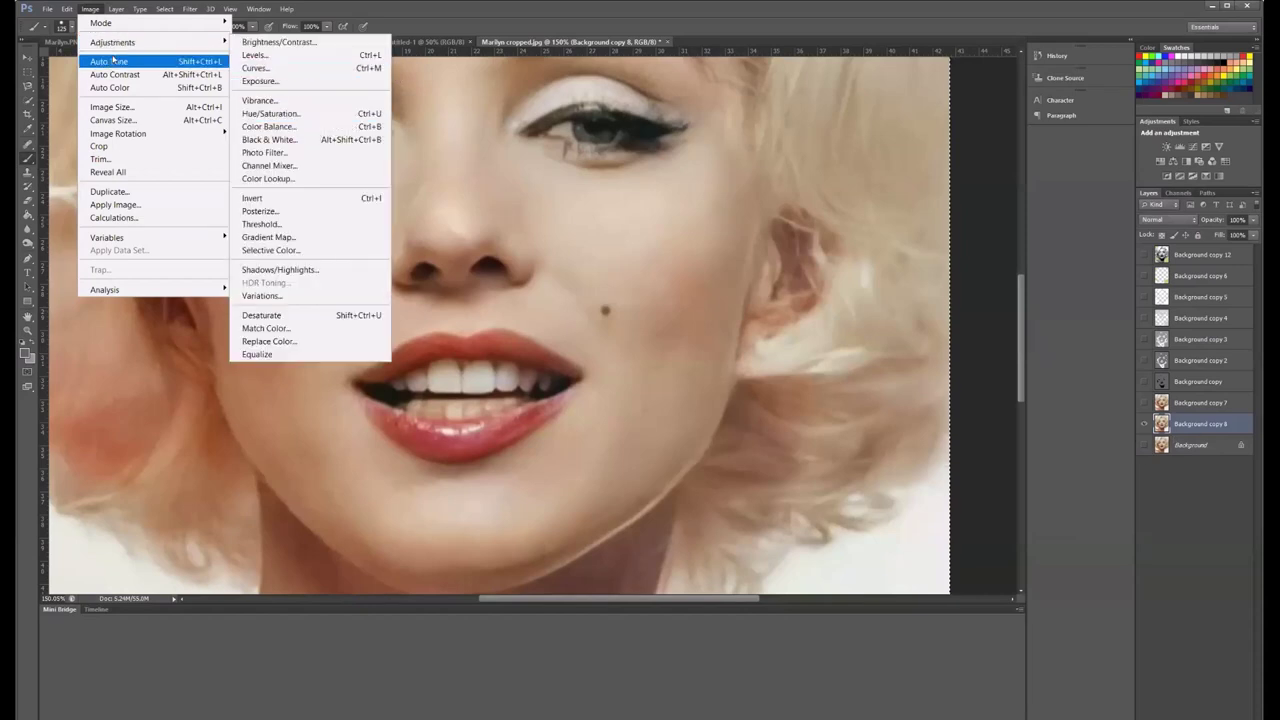
Posterize the new duplicate of the Background photo with 6 levels, after previewing coarser settings.
mouse_move(100, 44)
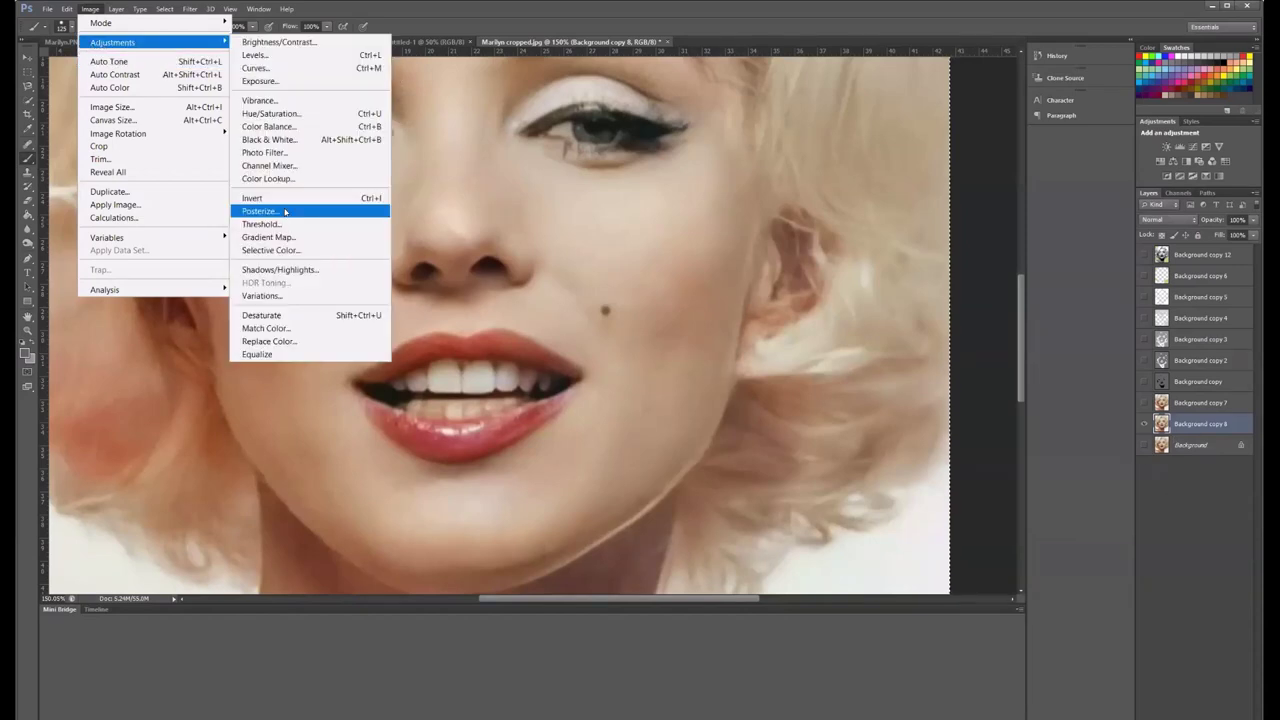
left_click(258, 211)
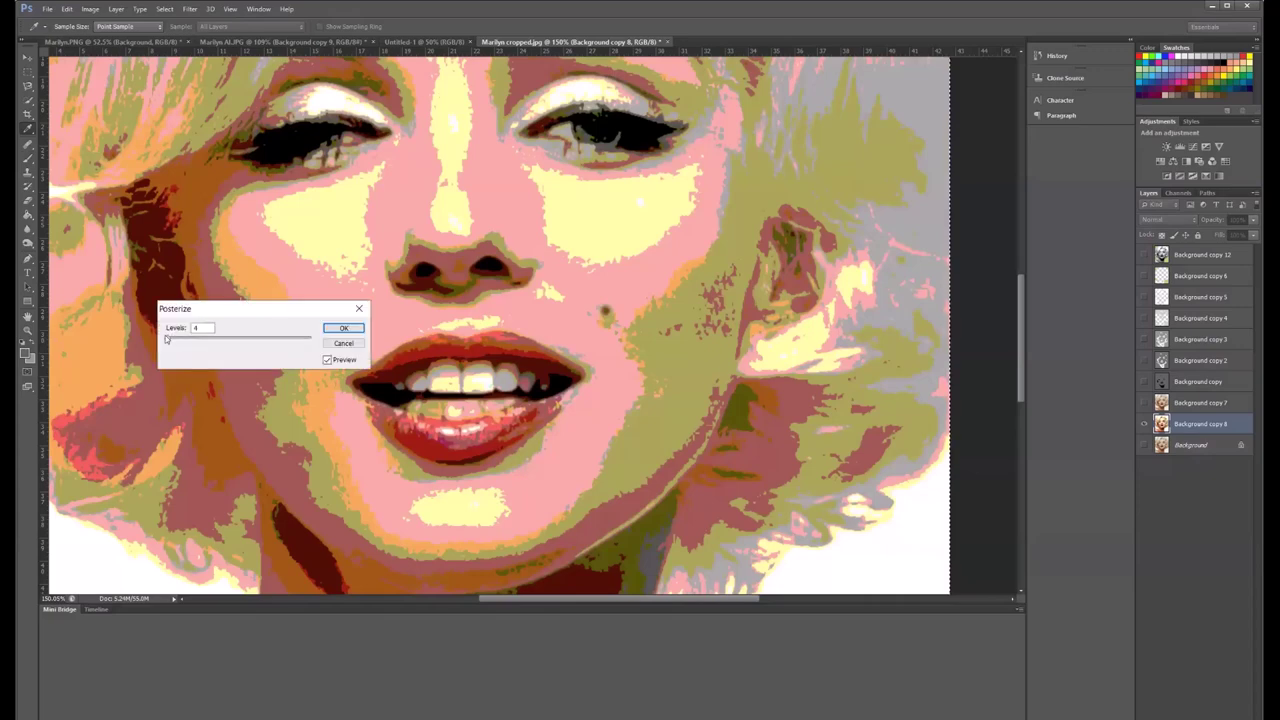
left_click_drag(171, 338, 157, 345)
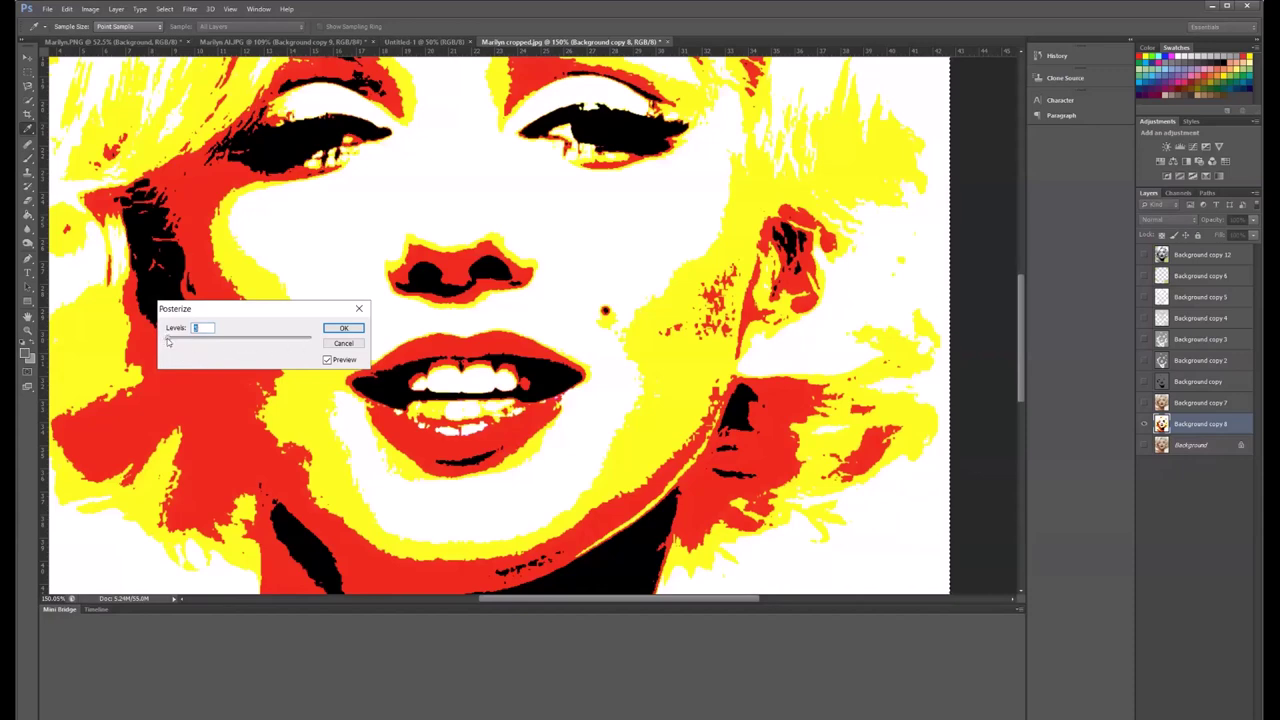
mouse_move(168, 341)
left_mouse_down()
mouse_move(183, 342)
mouse_move(167, 344)
left_mouse_up()
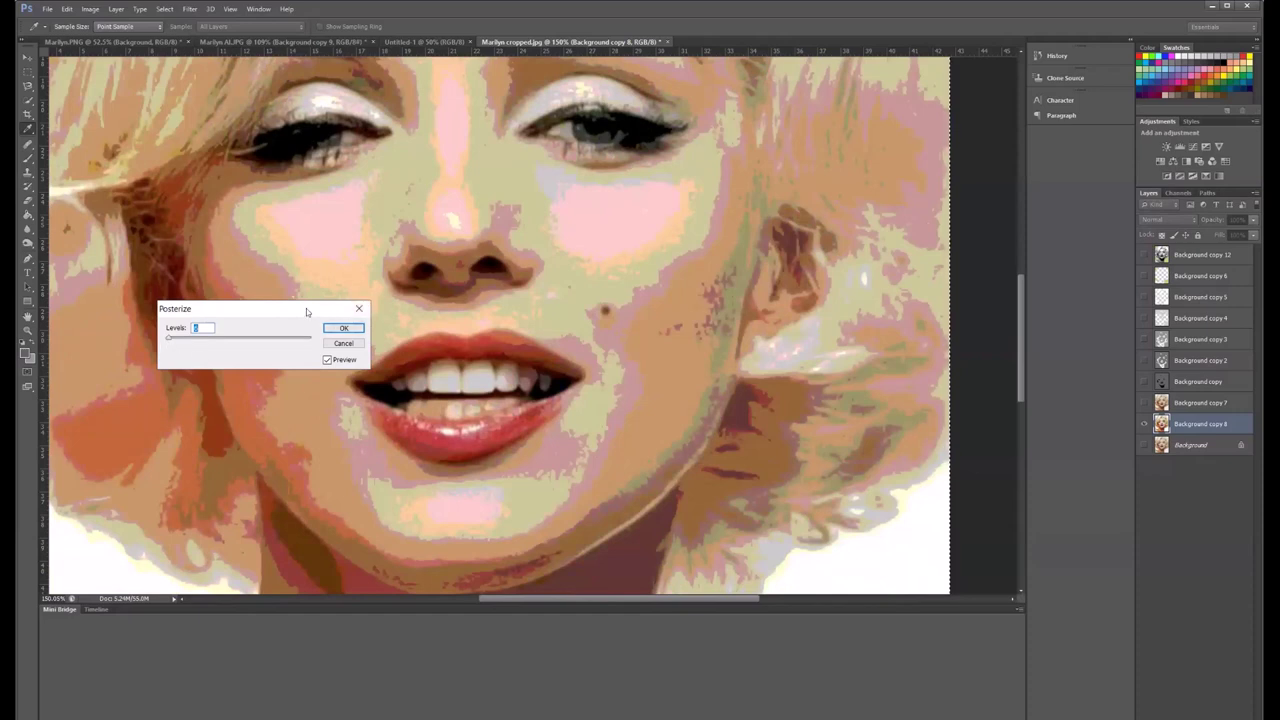
key("Return")
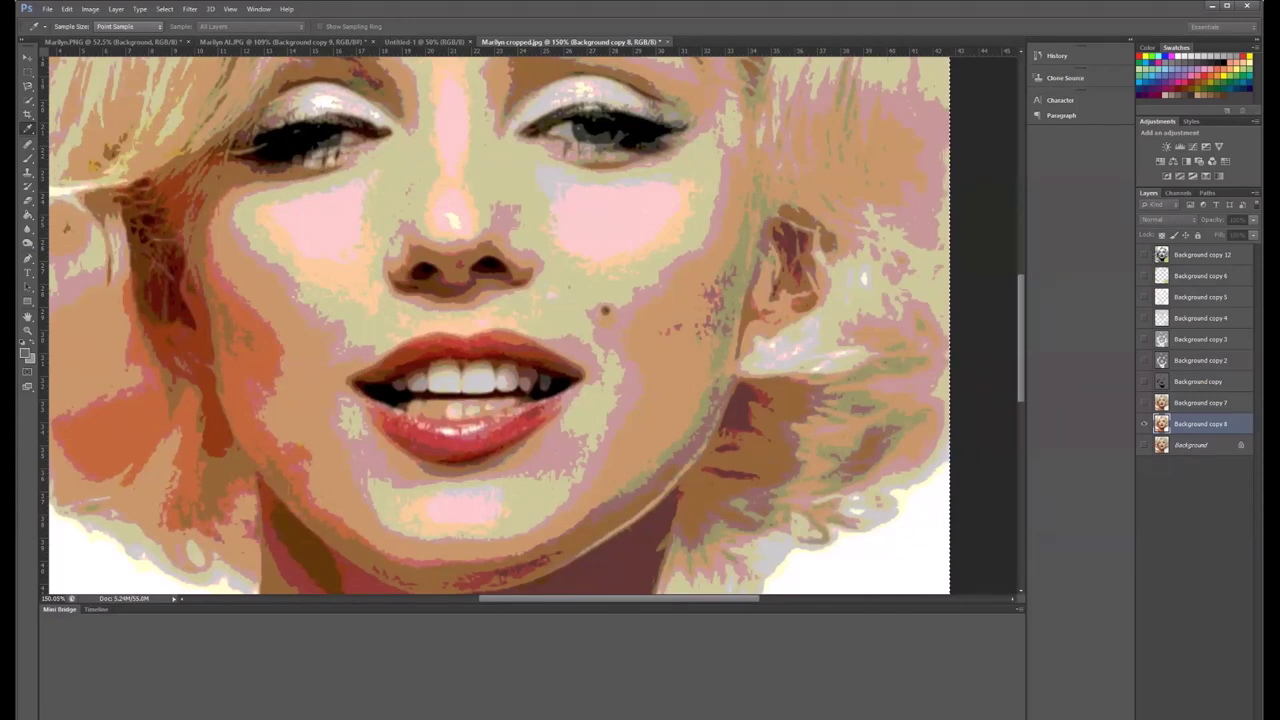
key("b")
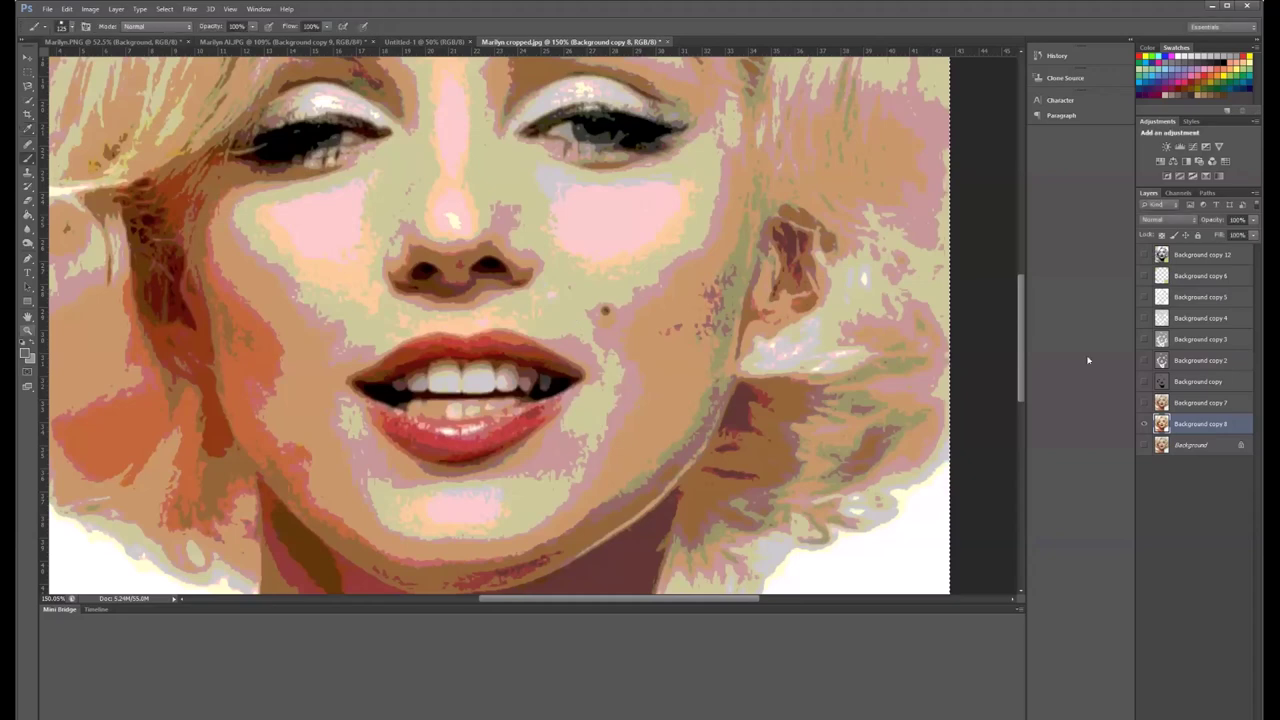
Compare the posterized colour layer with the grey tonal artwork by repeatedly showing and hiding Background copy 12.
left_click(1144, 256)
left_click(1144, 256)
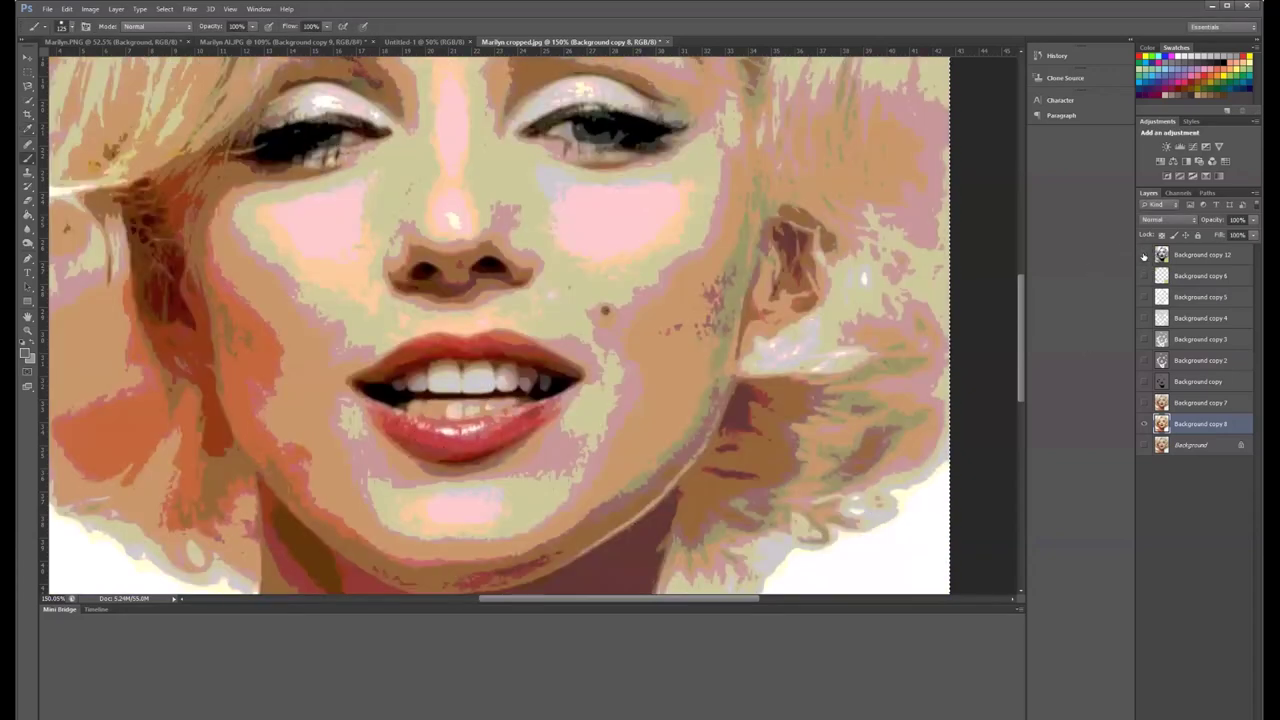
left_click(1144, 256)
left_click(1144, 256)
left_click(1144, 256)
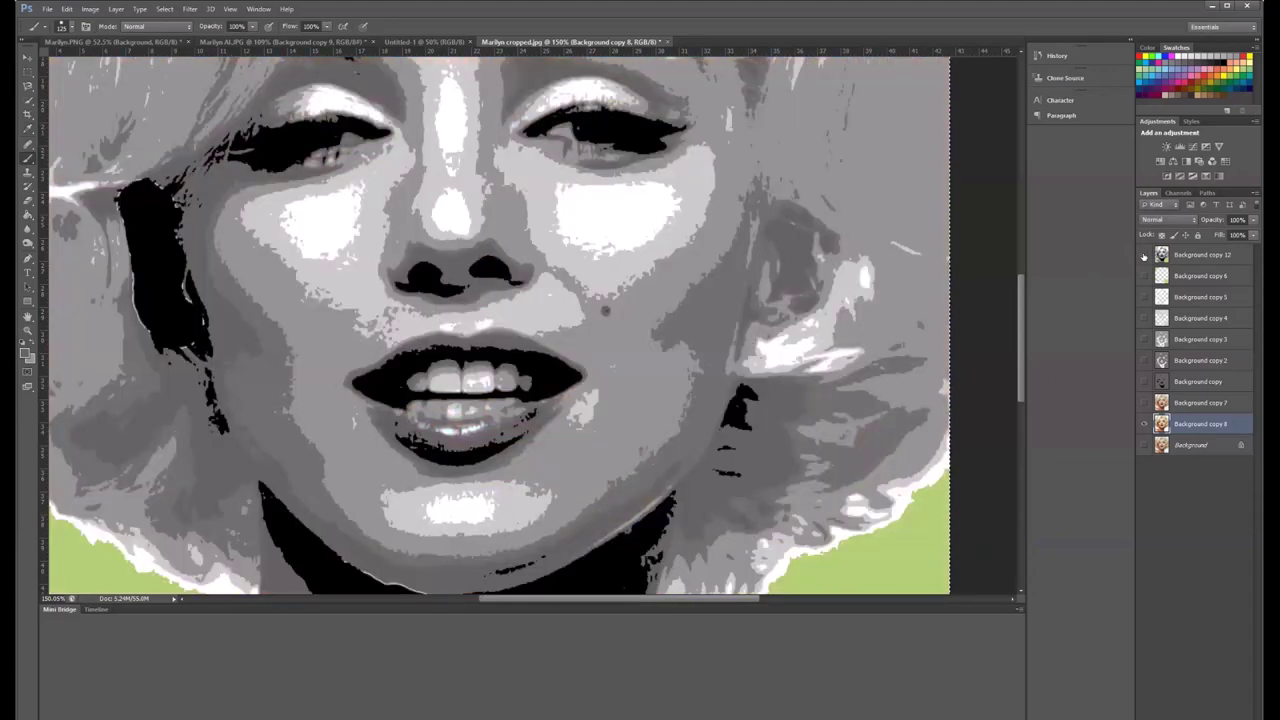
left_click(1144, 256)
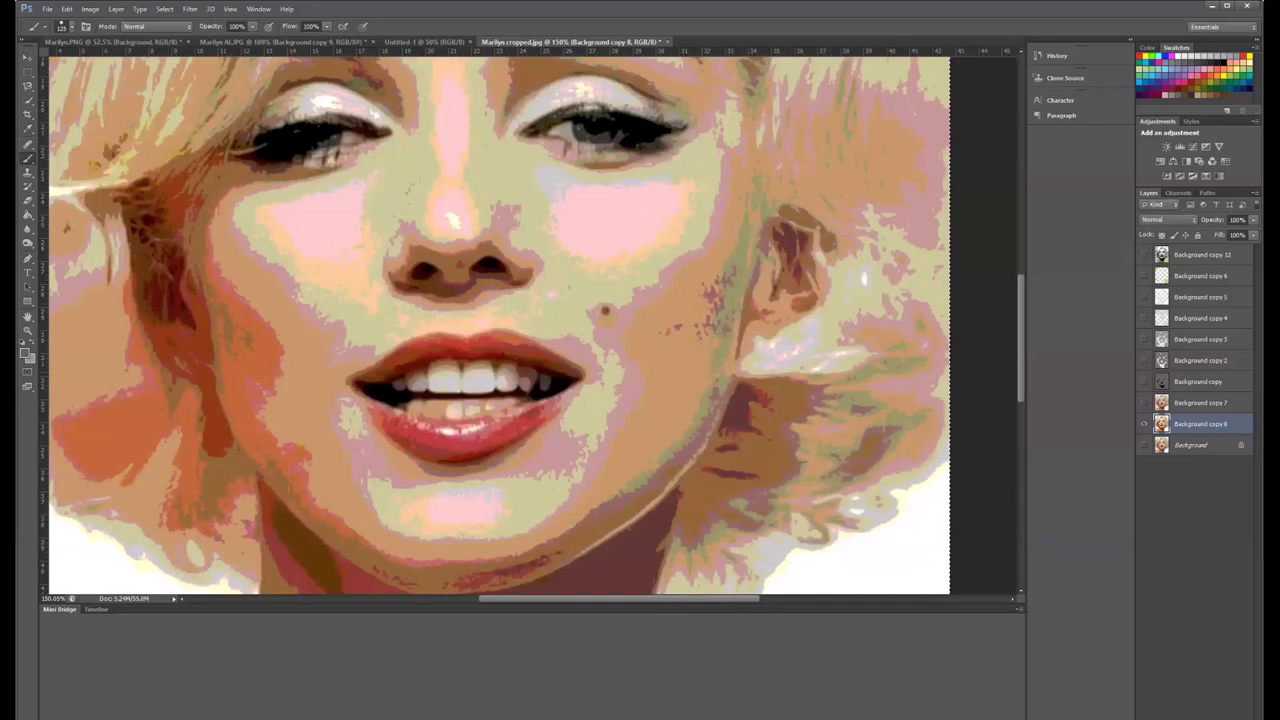